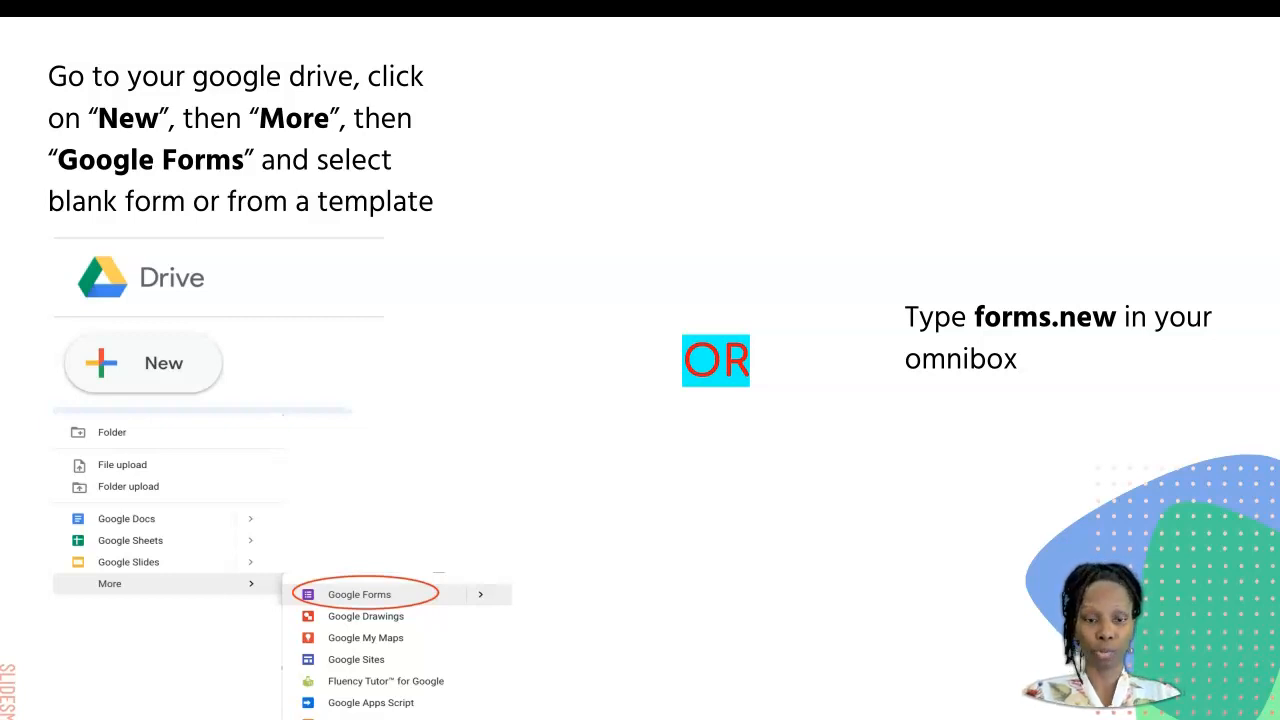
Step: Switch from the slides to the browser and create a blank Google Form through the address forms.new
{"action": "key", "text": "Right"}
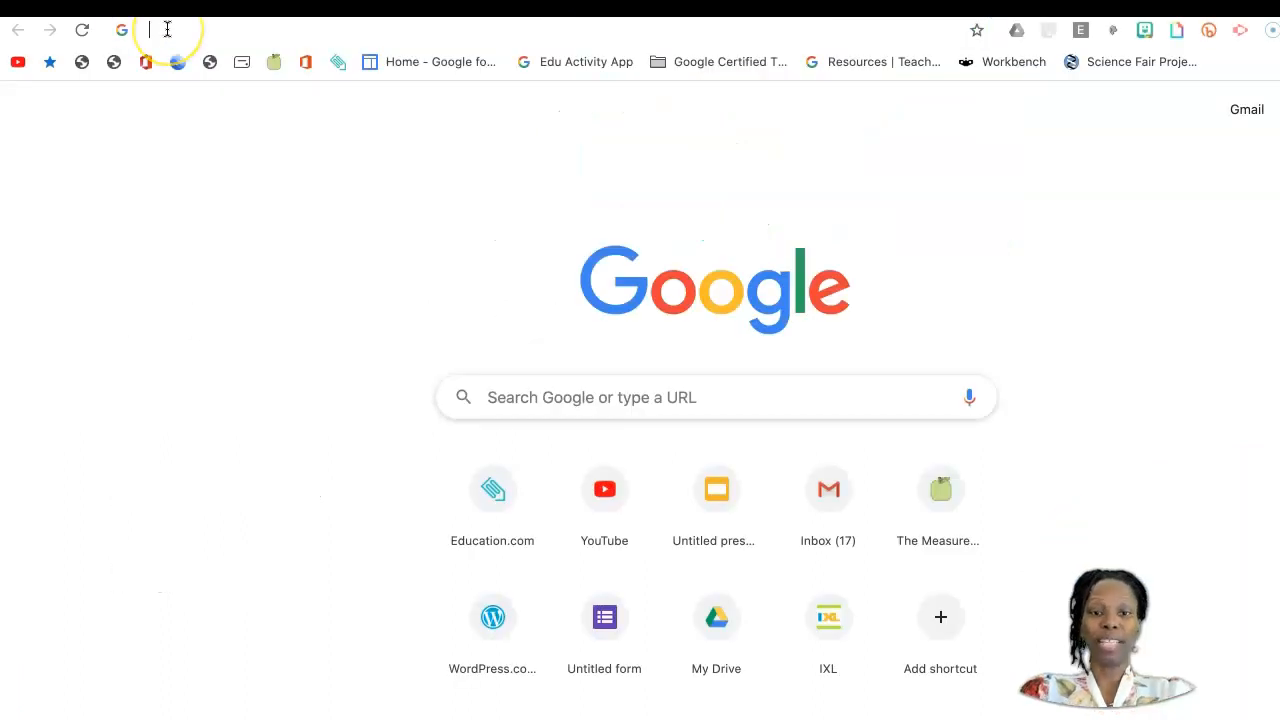
{"action": "left_click", "coordinate": [167, 29]}
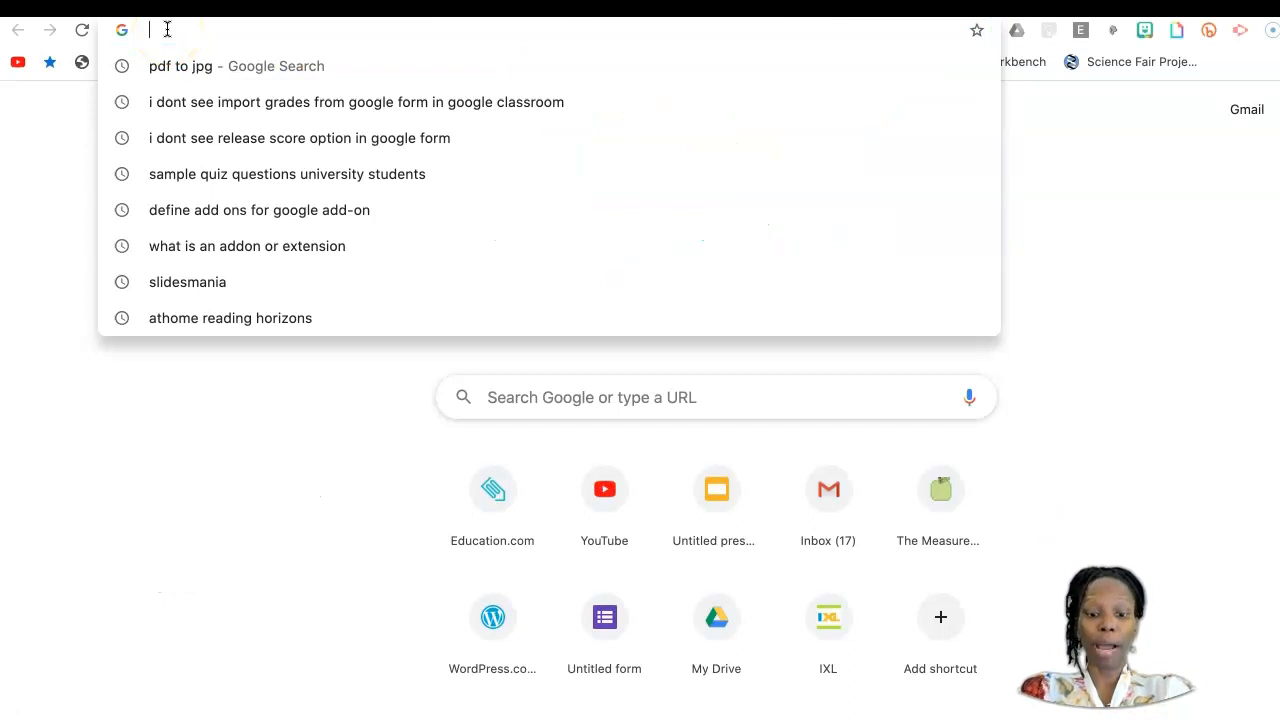
{"action": "type", "text": "form"}
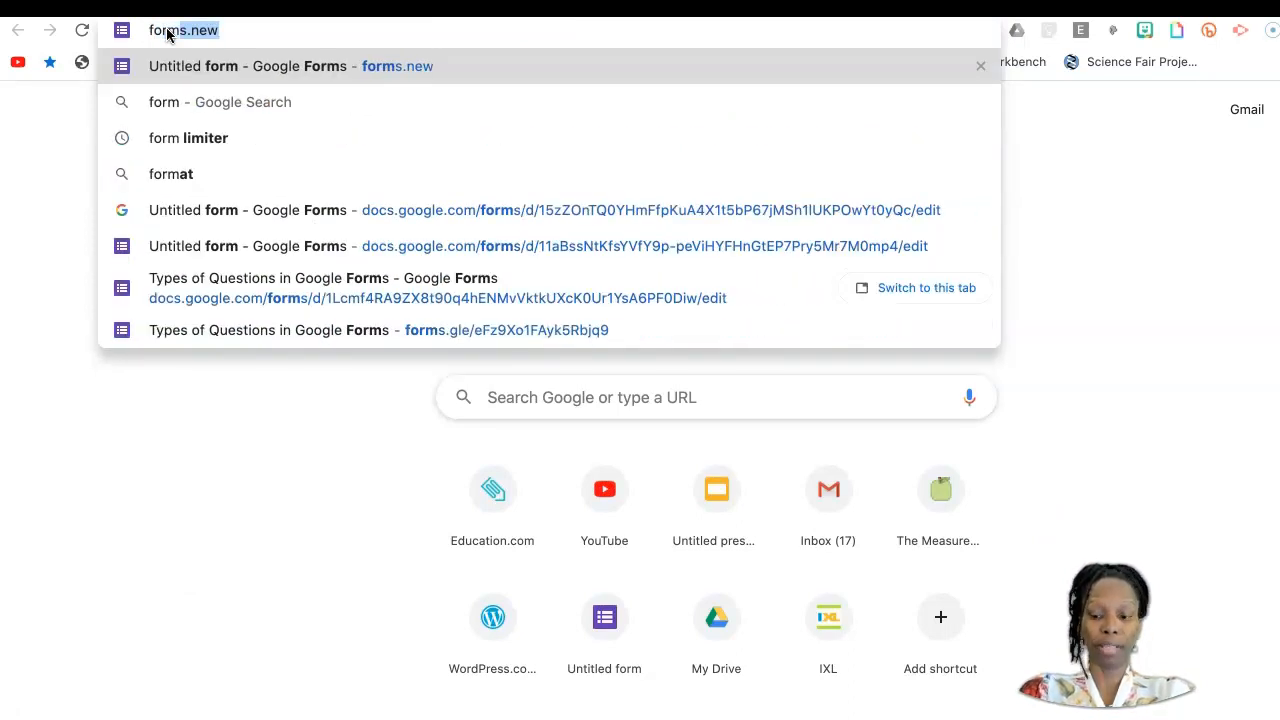
{"action": "key", "text": "Return"}
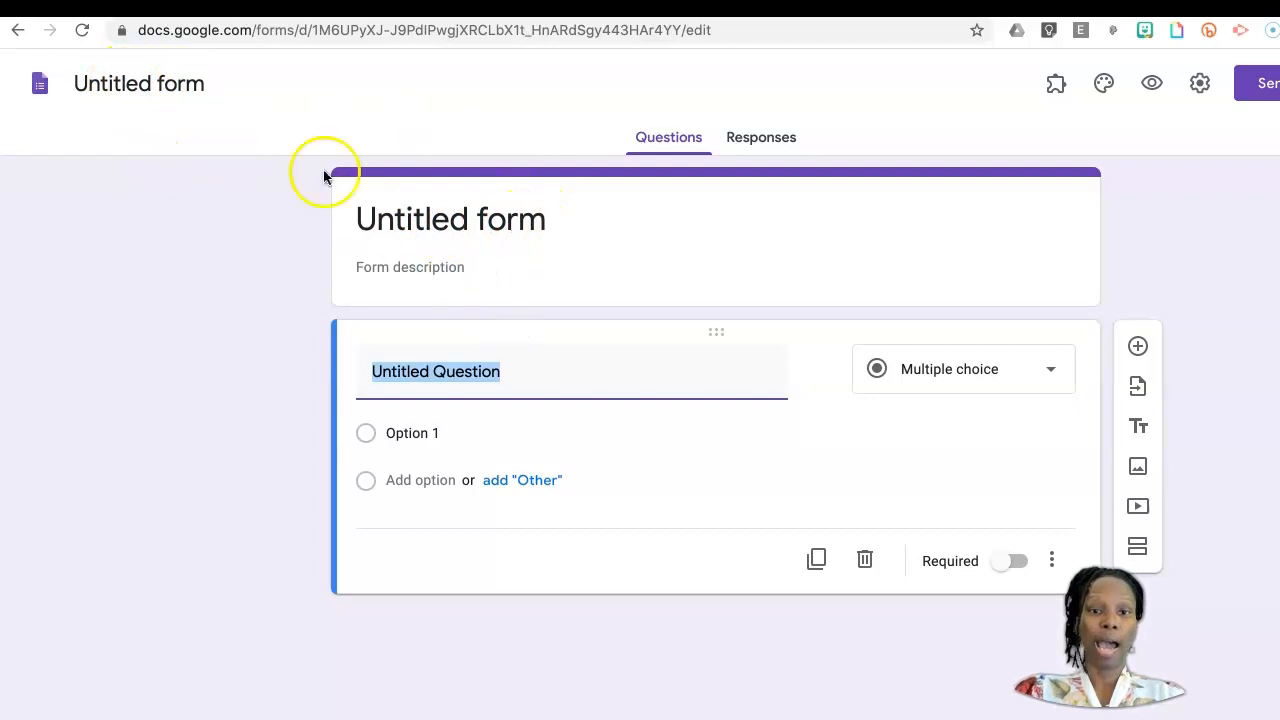
Step: Title the form "Bootcamp Practice Form" and apply the same title as the form's file name
{"action": "left_click", "coordinate": [538, 221]}
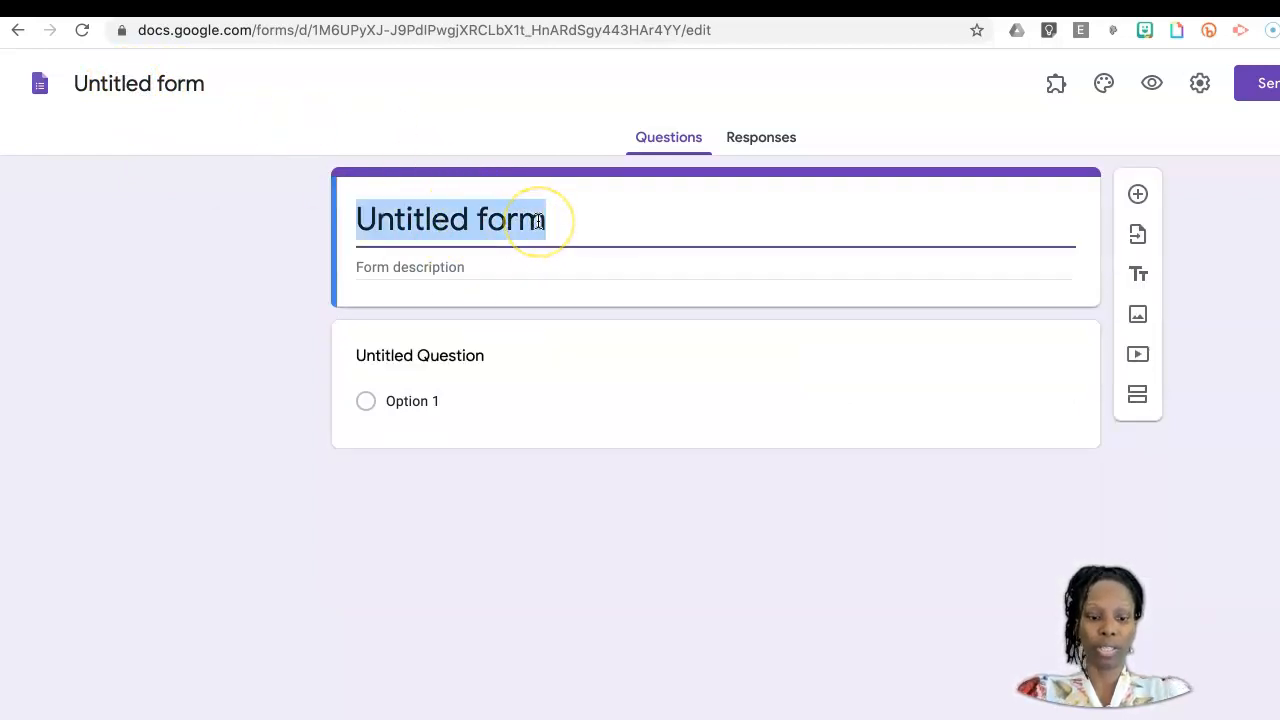
{"action": "type", "text": "Book"}
{"action": "key", "text": "BackSpace"}
{"action": "type", "text": "tca"}
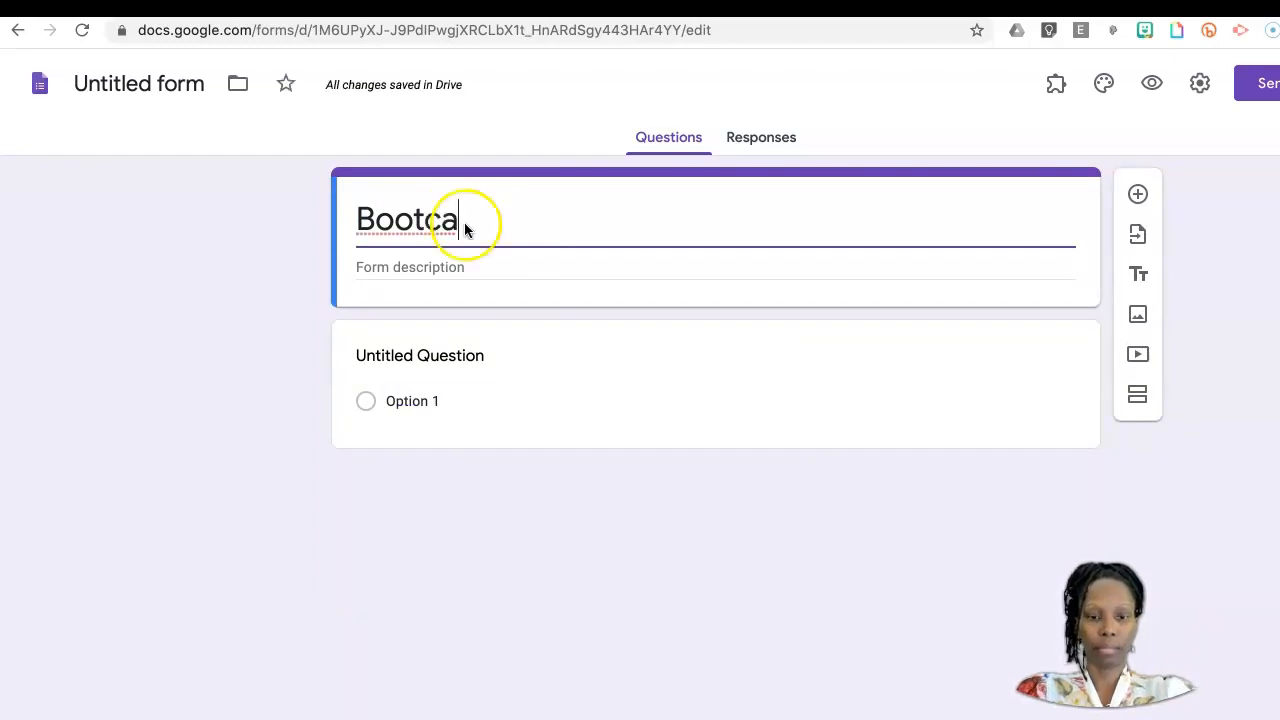
{"action": "type", "text": "mp Practice"}
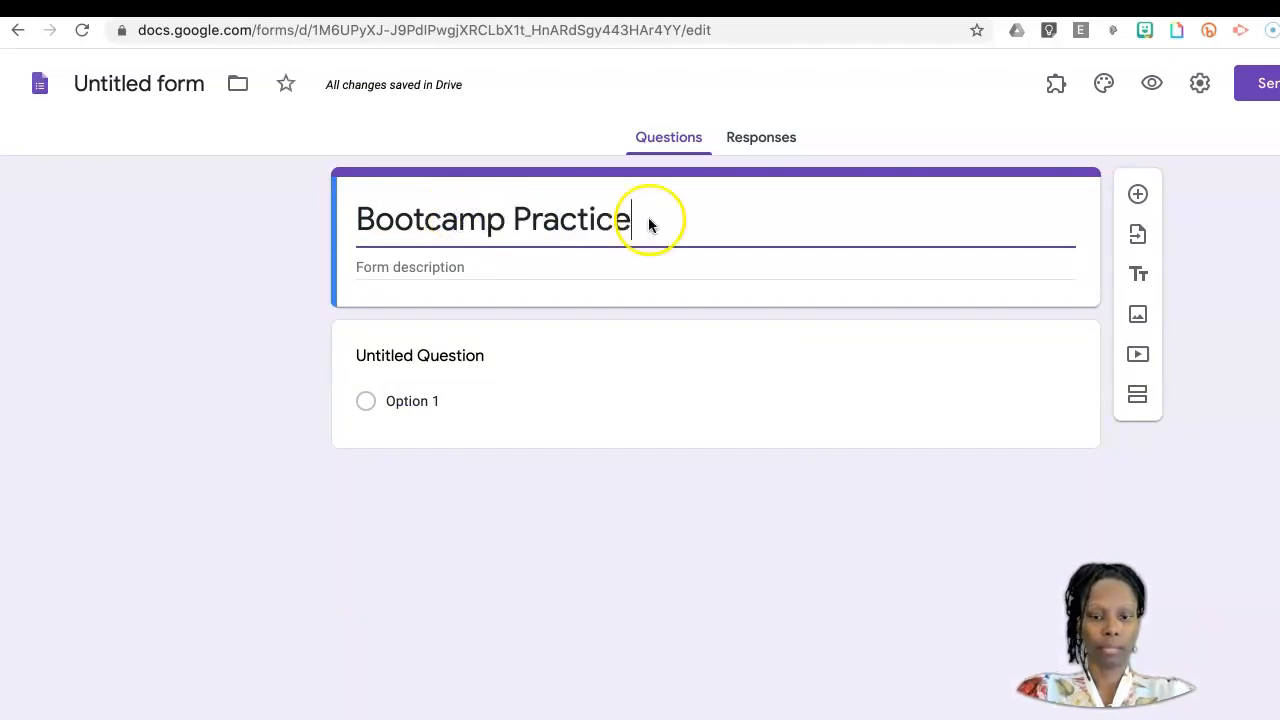
{"action": "type", "text": " Form"}
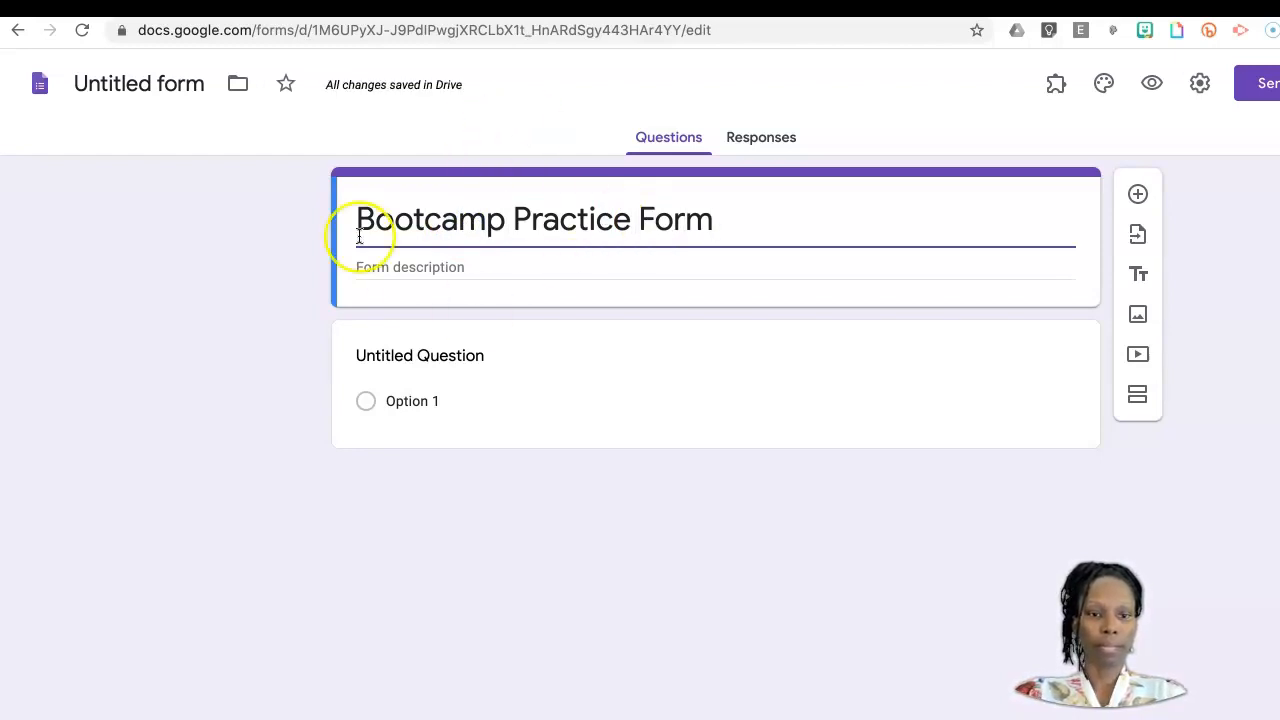
{"action": "left_click", "coordinate": [478, 352]}
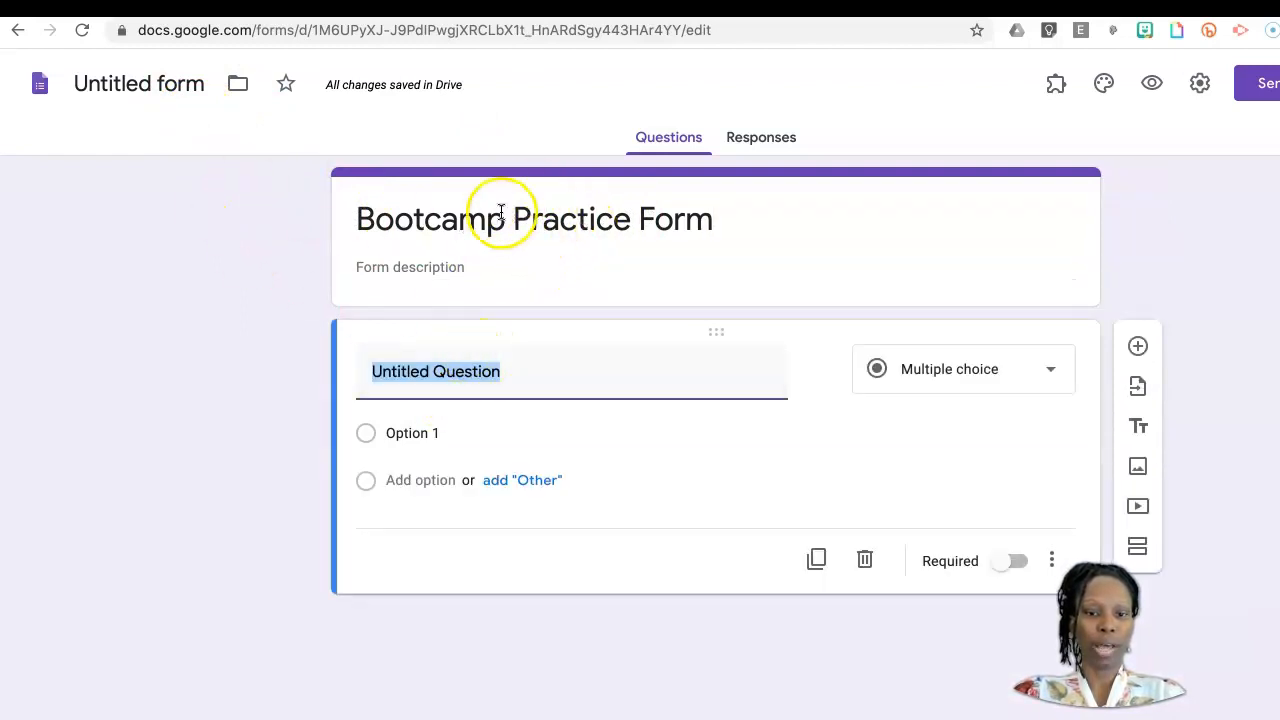
{"action": "left_click", "coordinate": [186, 78]}
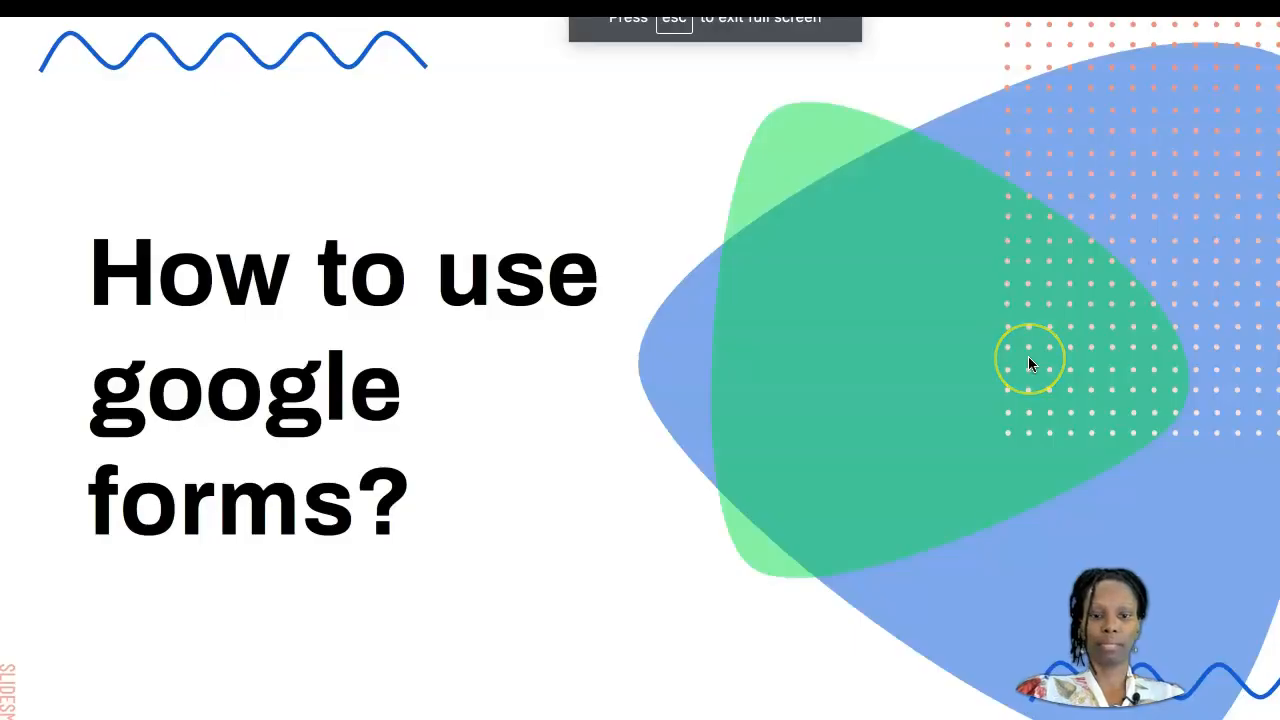
Step: Return to the slides, advance to the types of questions slide and open its linked example form
{"action": "key", "text": "XF86AudioLowerVolume"}
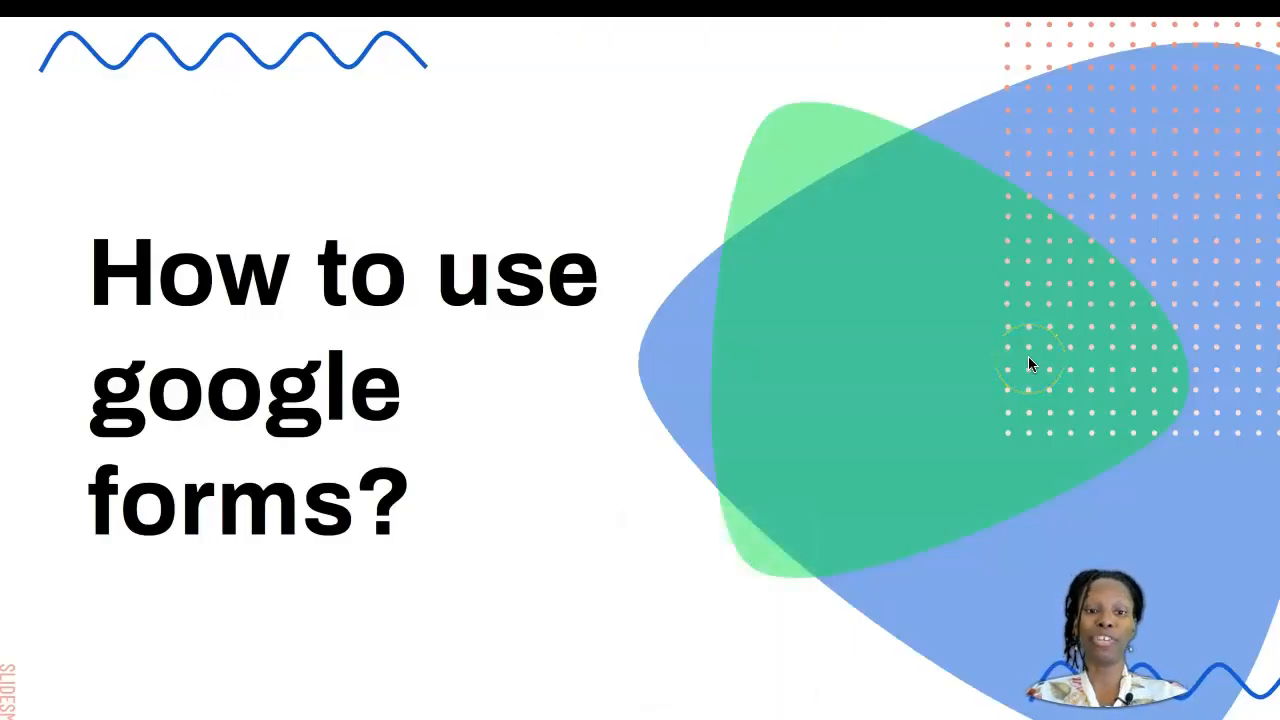
{"action": "key", "text": "Right"}
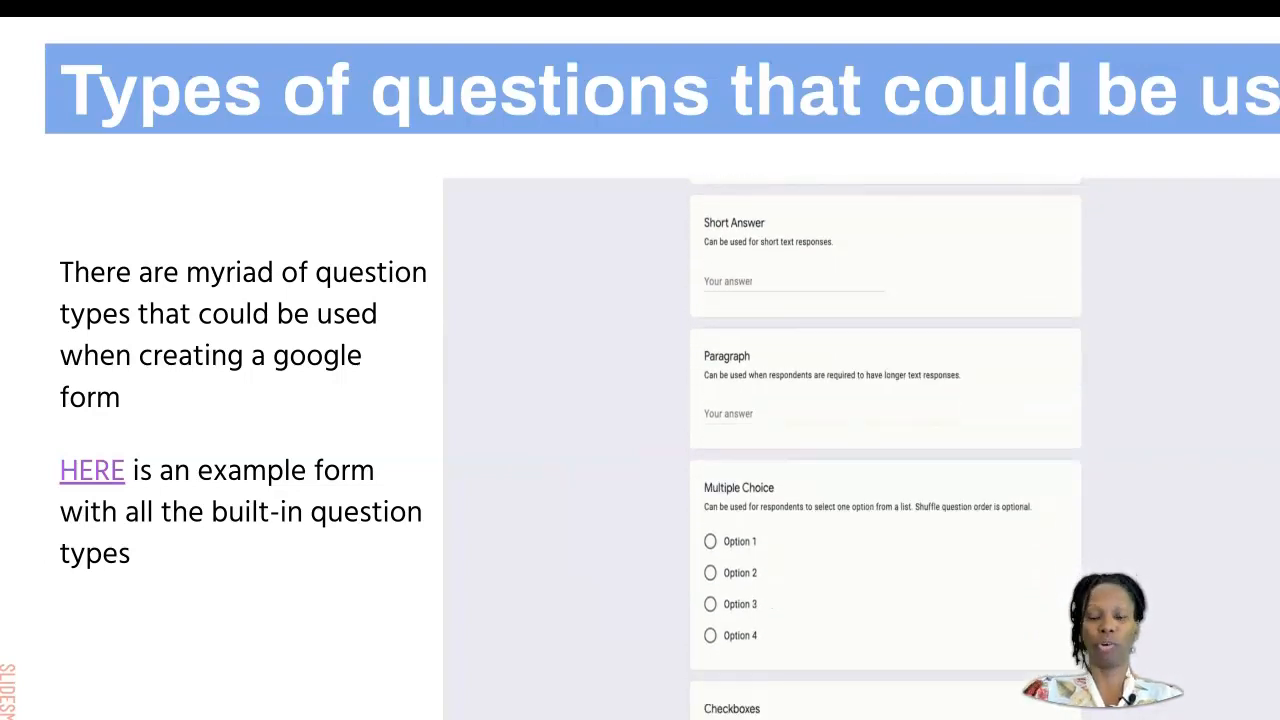
{"action": "left_click", "coordinate": [92, 471]}
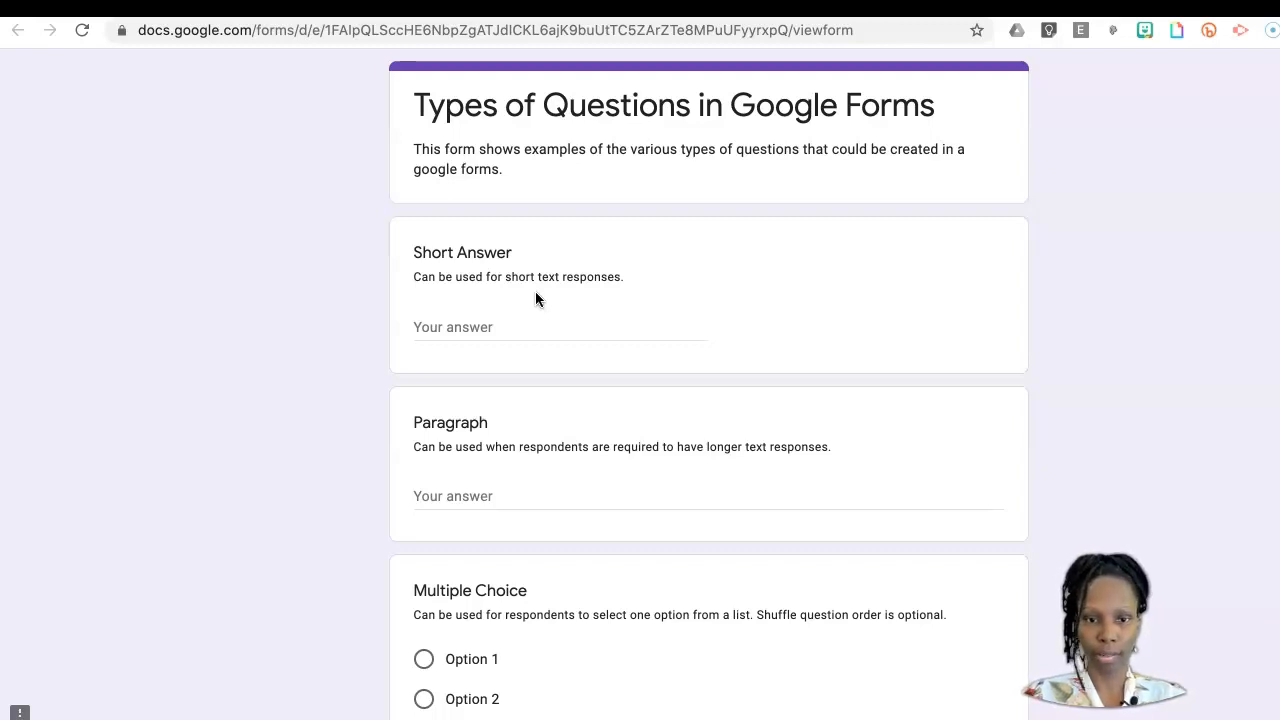
Step: Examine the Short Answer, Paragraph, Multiple Choice and Checkboxes questions in the example form
{"action": "scroll", "coordinate": [535, 298], "scroll_direction": "down", "scroll_amount": 5}
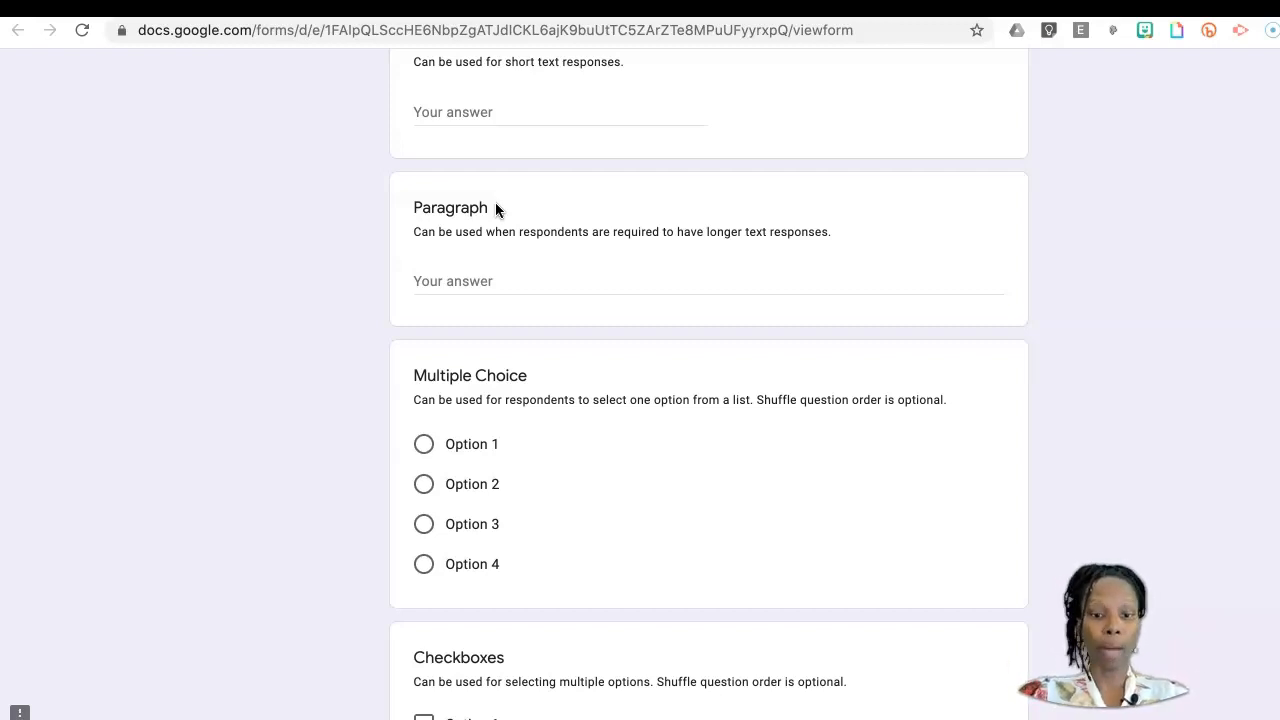
{"action": "scroll", "coordinate": [497, 209], "scroll_direction": "down", "scroll_amount": 4}
{"action": "scroll", "coordinate": [497, 209], "scroll_direction": "up", "scroll_amount": 1}
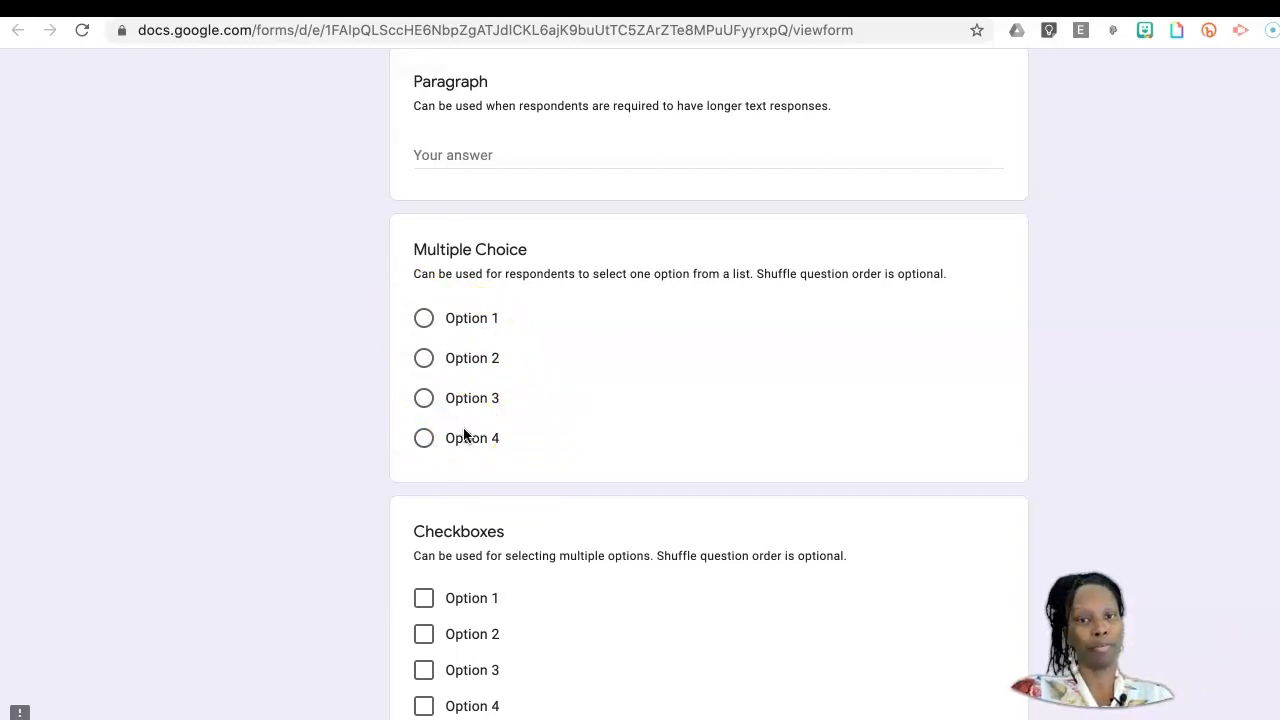
{"action": "scroll", "coordinate": [463, 429], "scroll_direction": "down", "scroll_amount": 5}
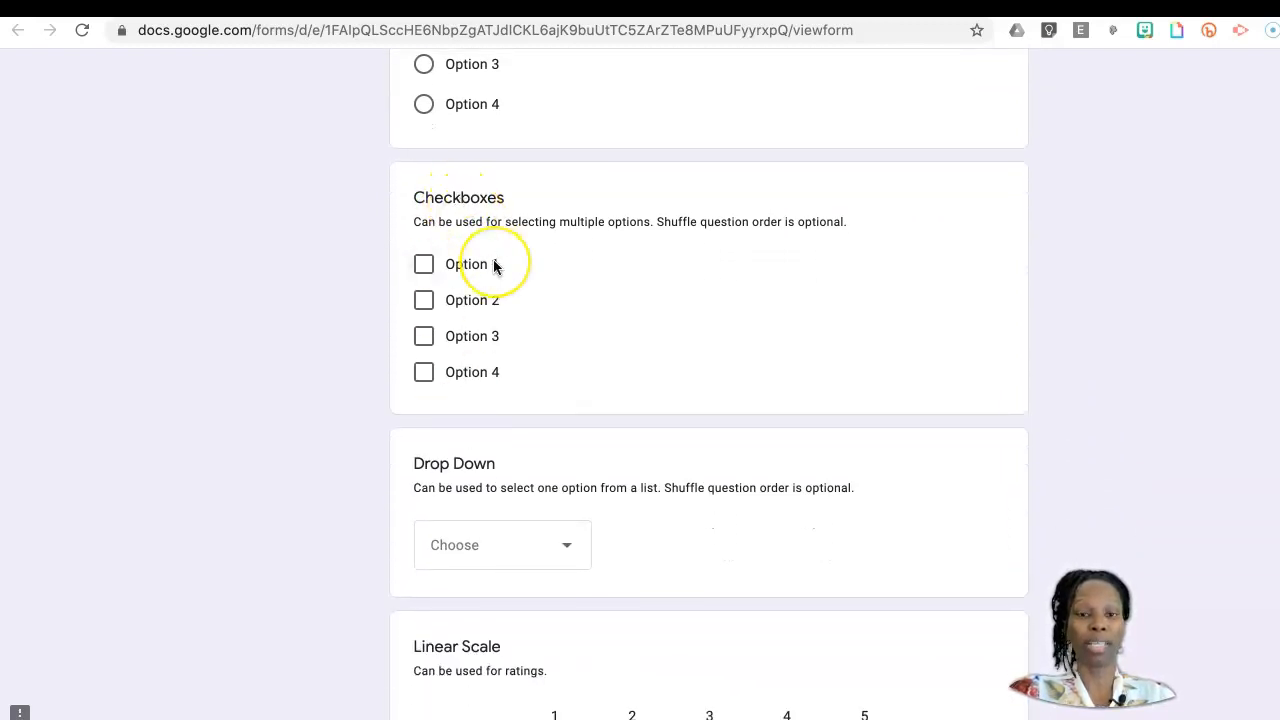
{"action": "scroll", "coordinate": [493, 267], "scroll_direction": "up", "scroll_amount": 1}
{"action": "scroll", "coordinate": [493, 267], "scroll_direction": "up", "scroll_amount": 1}
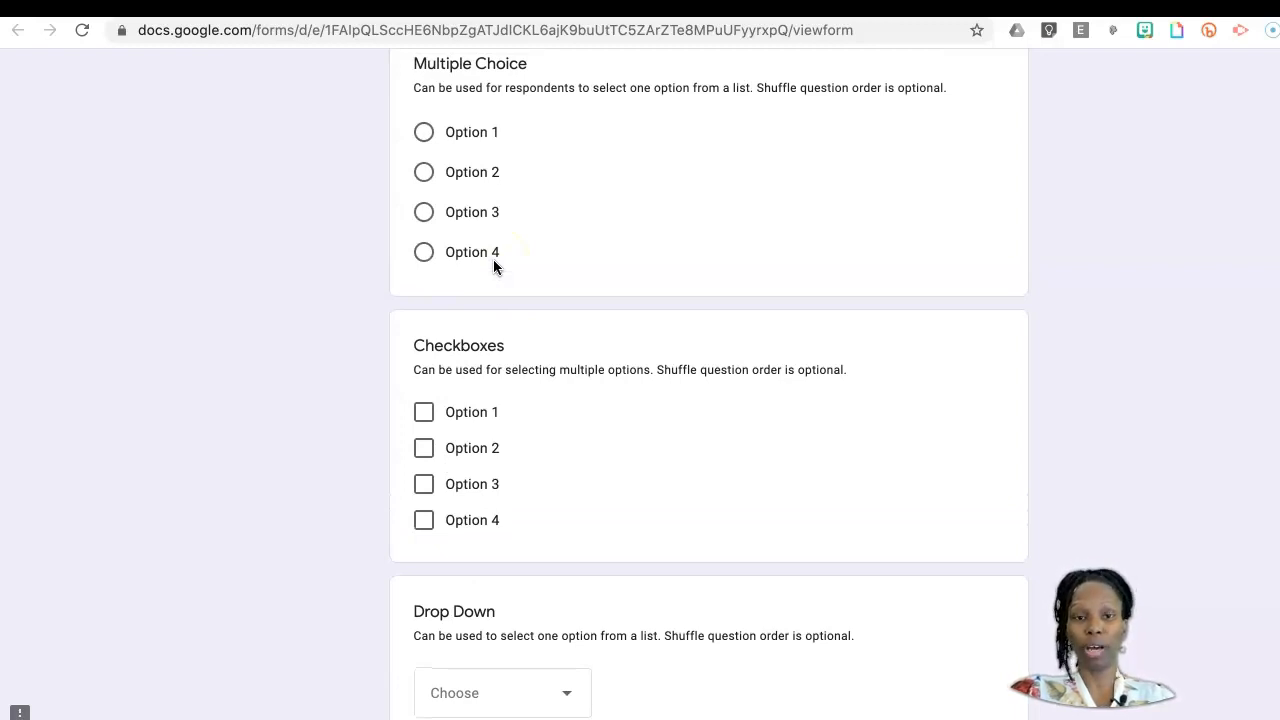
{"action": "scroll", "coordinate": [493, 265], "scroll_direction": "down", "scroll_amount": 2}
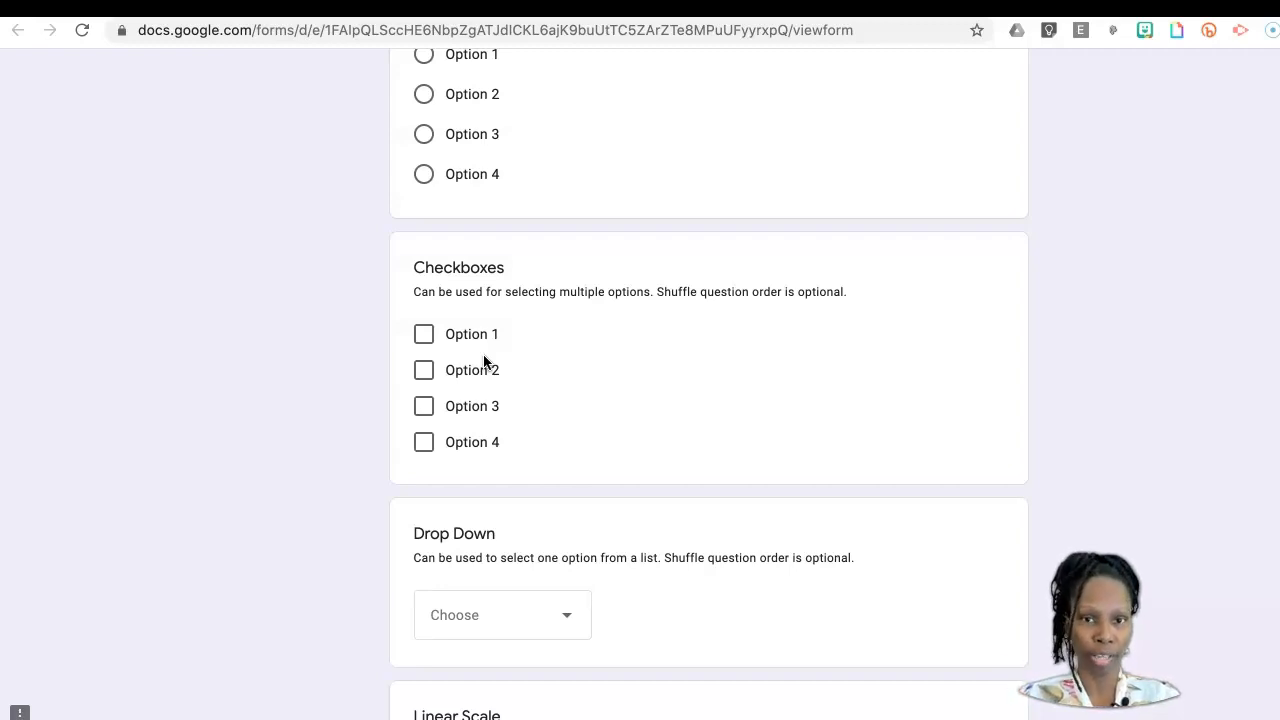
{"action": "scroll", "coordinate": [483, 360], "scroll_direction": "down", "scroll_amount": 5}
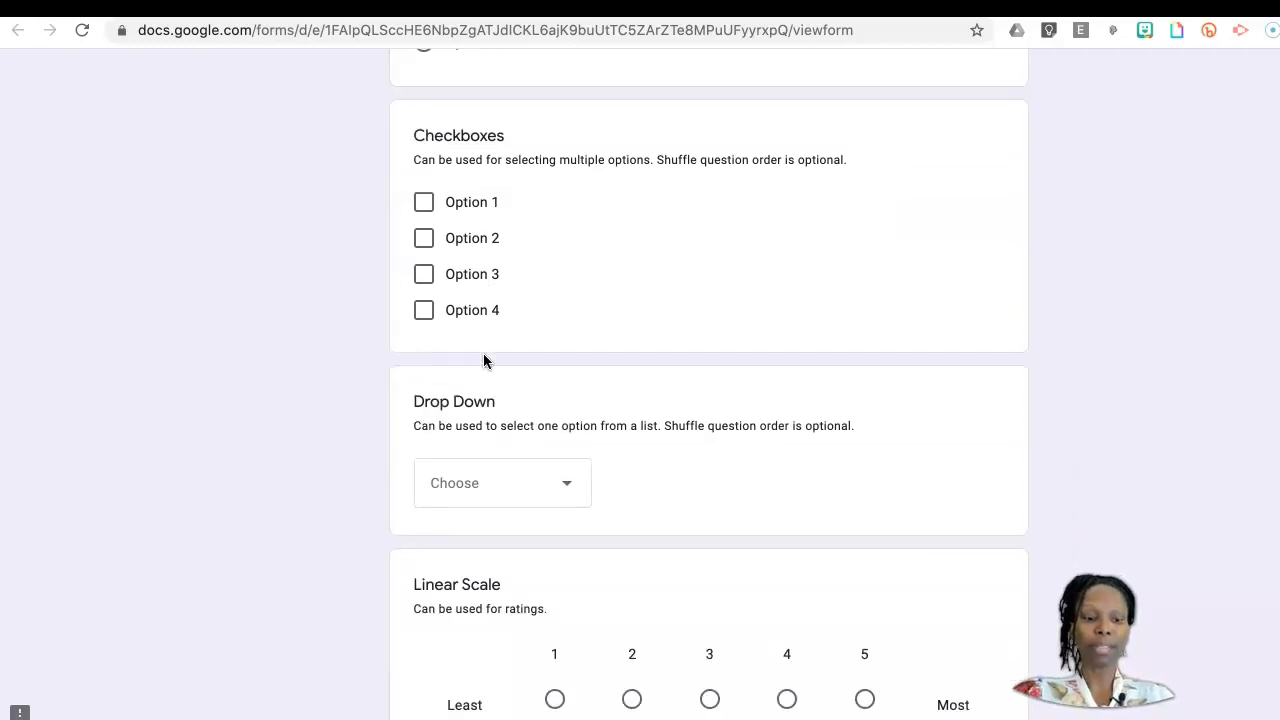
Step: Expand the Drop Down question's choices to view them, and close the list without choosing an option
{"action": "left_click", "coordinate": [576, 367]}
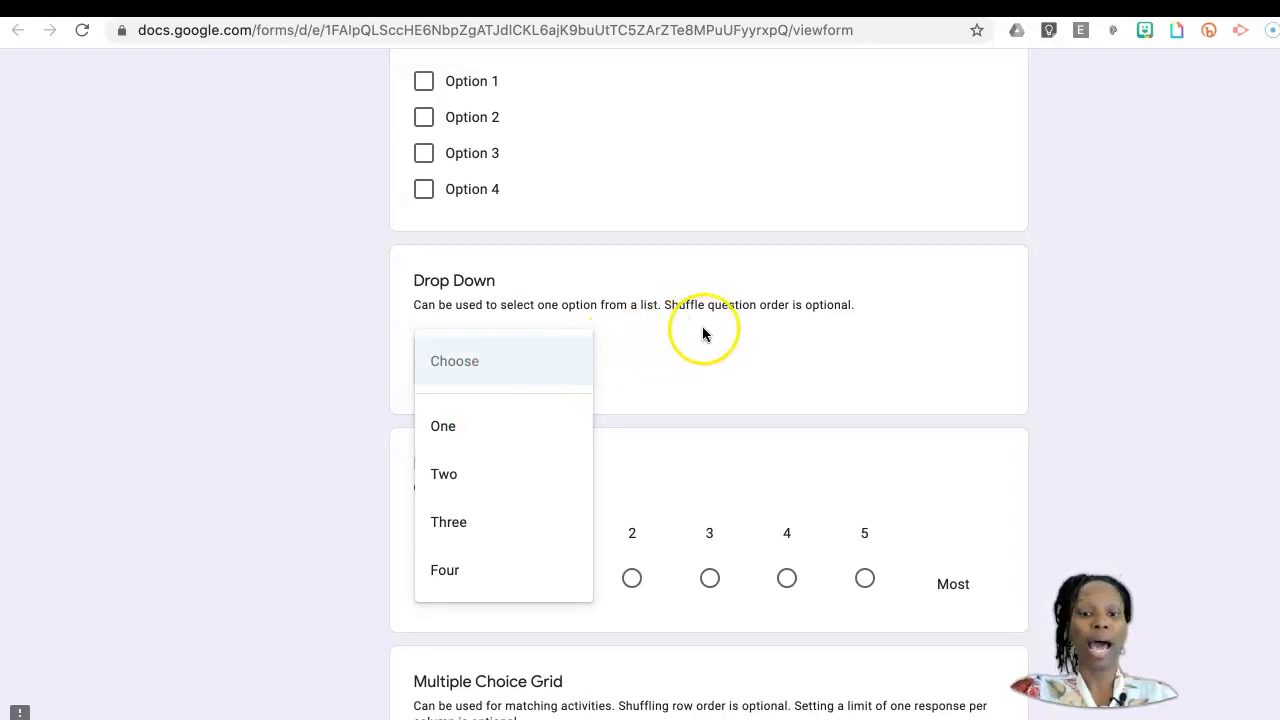
{"action": "scroll", "coordinate": [706, 363], "scroll_direction": "down", "scroll_amount": 2}
{"action": "scroll", "coordinate": [705, 361], "scroll_direction": "down", "scroll_amount": 1}
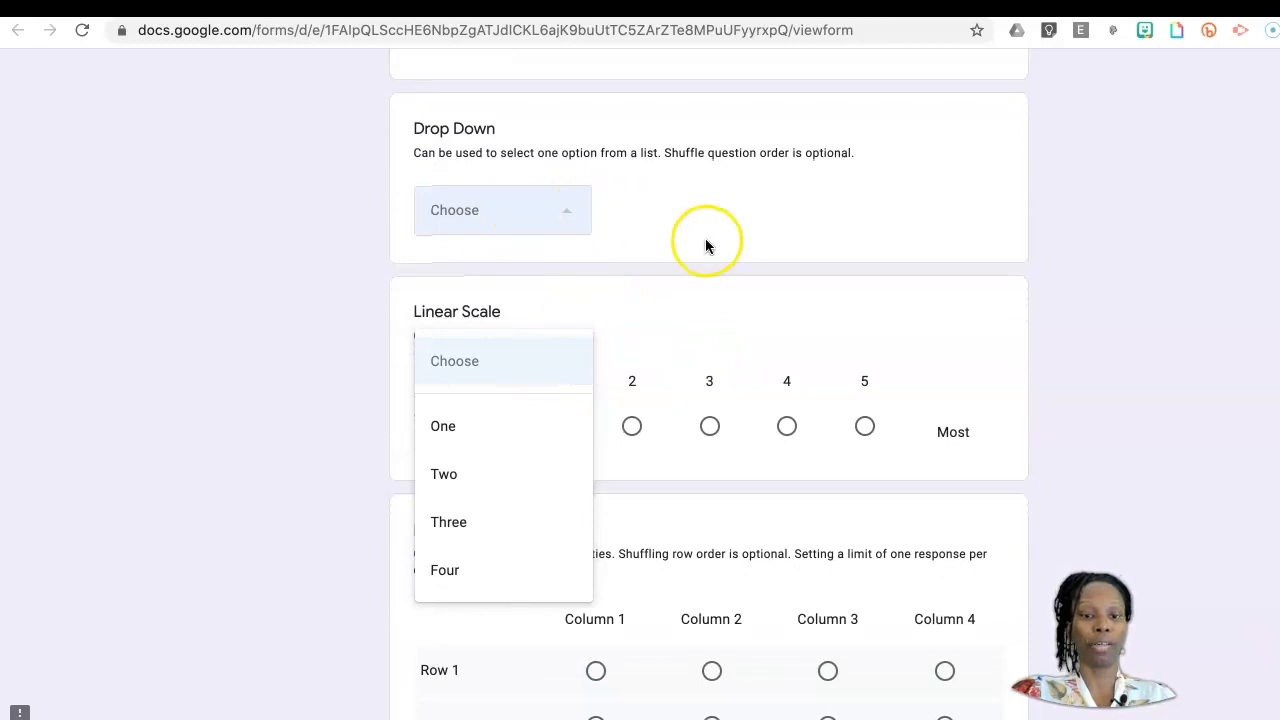
{"action": "scroll", "coordinate": [706, 246], "scroll_direction": "down", "scroll_amount": 1}
{"action": "scroll", "coordinate": [706, 246], "scroll_direction": "down", "scroll_amount": 3}
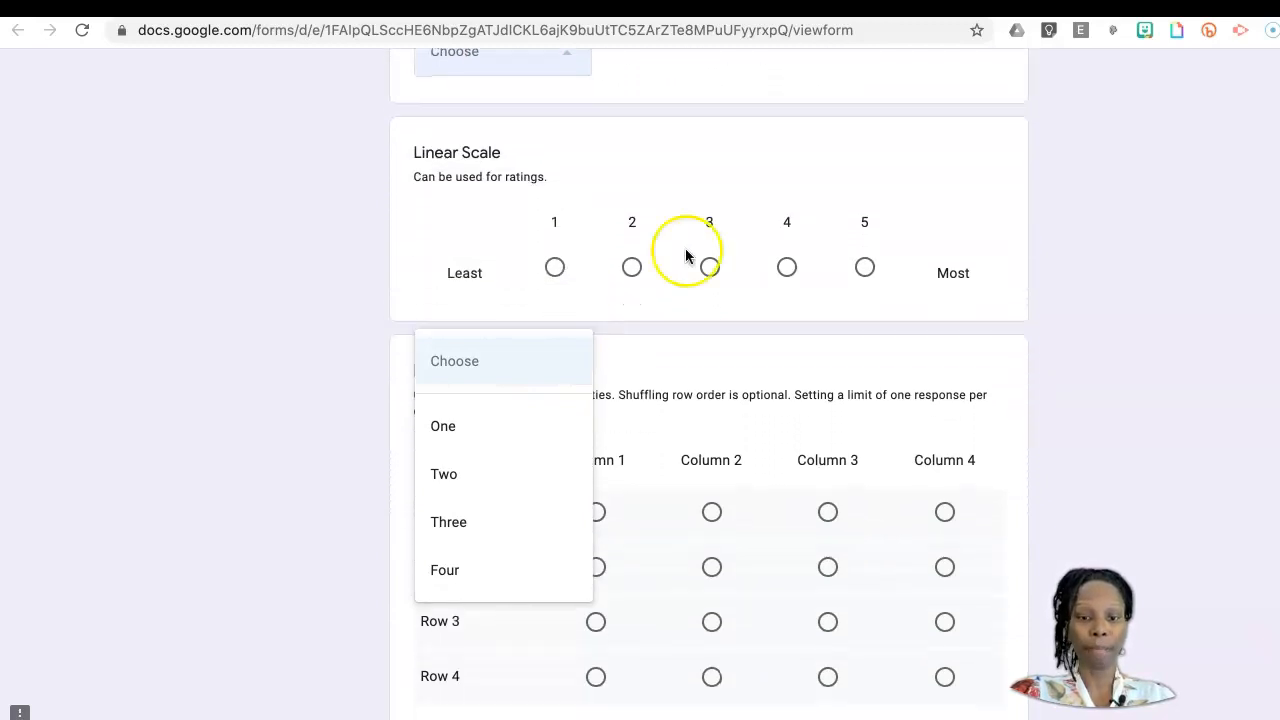
{"action": "left_click", "coordinate": [309, 348]}
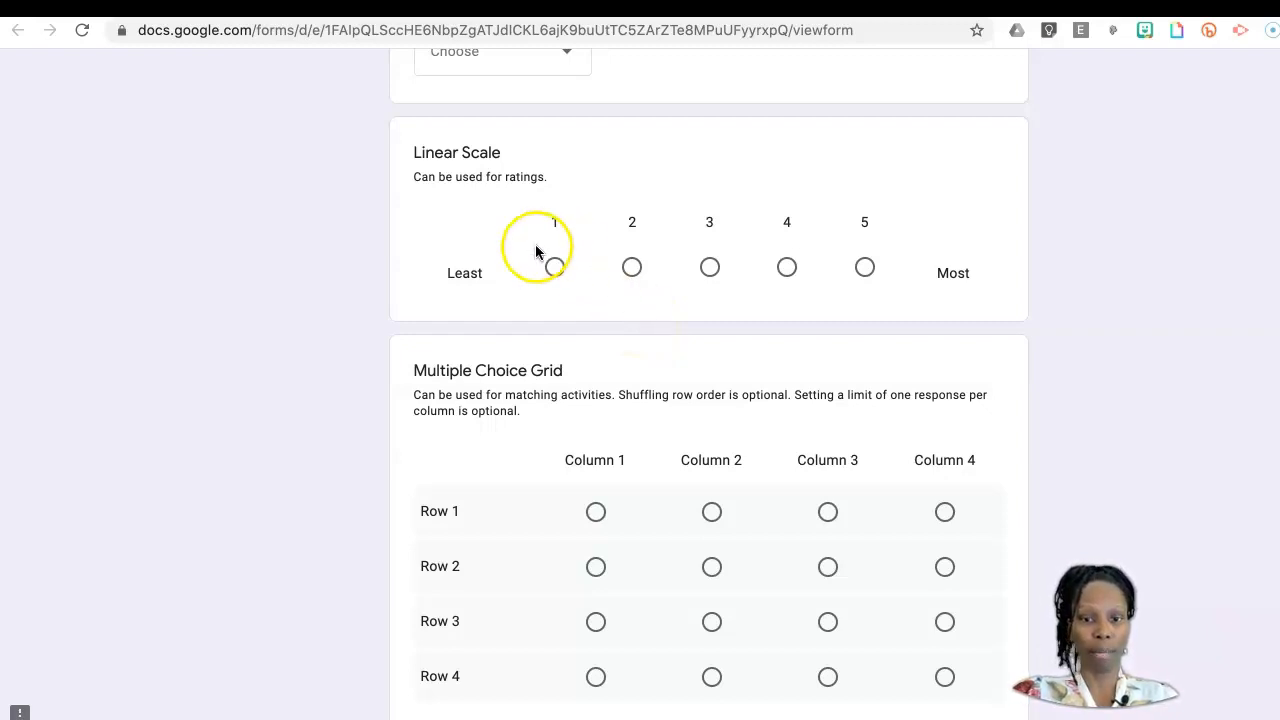
Step: Examine the Linear Scale, Multiple Choice Grid, Checkbox Grid, Date and Time questions in the example form
{"action": "scroll", "coordinate": [799, 312], "scroll_direction": "down", "scroll_amount": 4}
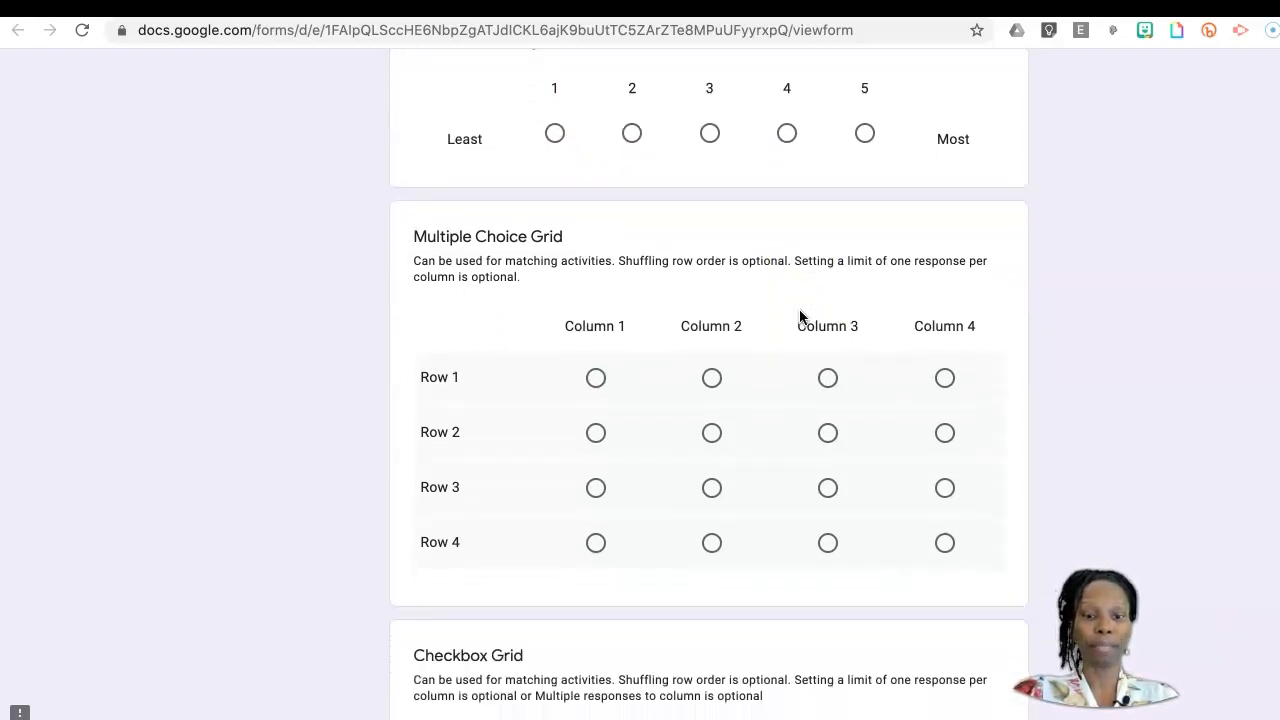
{"action": "scroll", "coordinate": [799, 312], "scroll_direction": "up", "scroll_amount": 3}
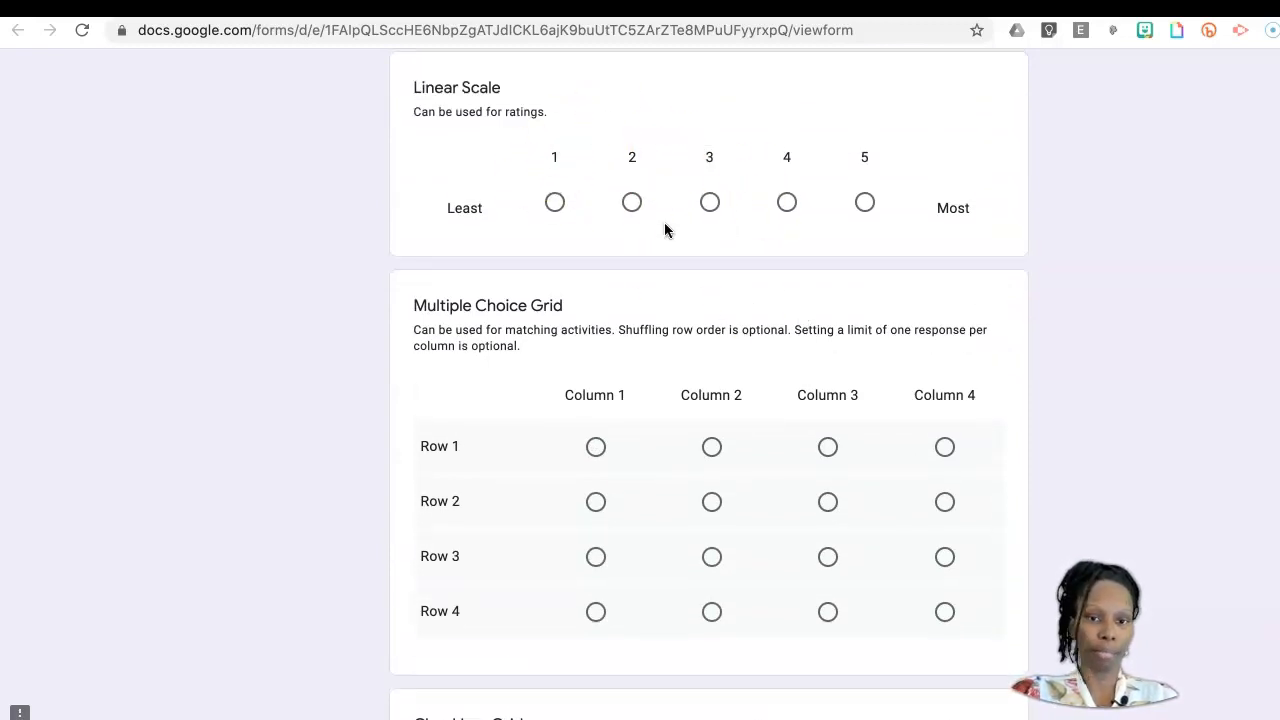
{"action": "scroll", "coordinate": [665, 230], "scroll_direction": "down", "scroll_amount": 3}
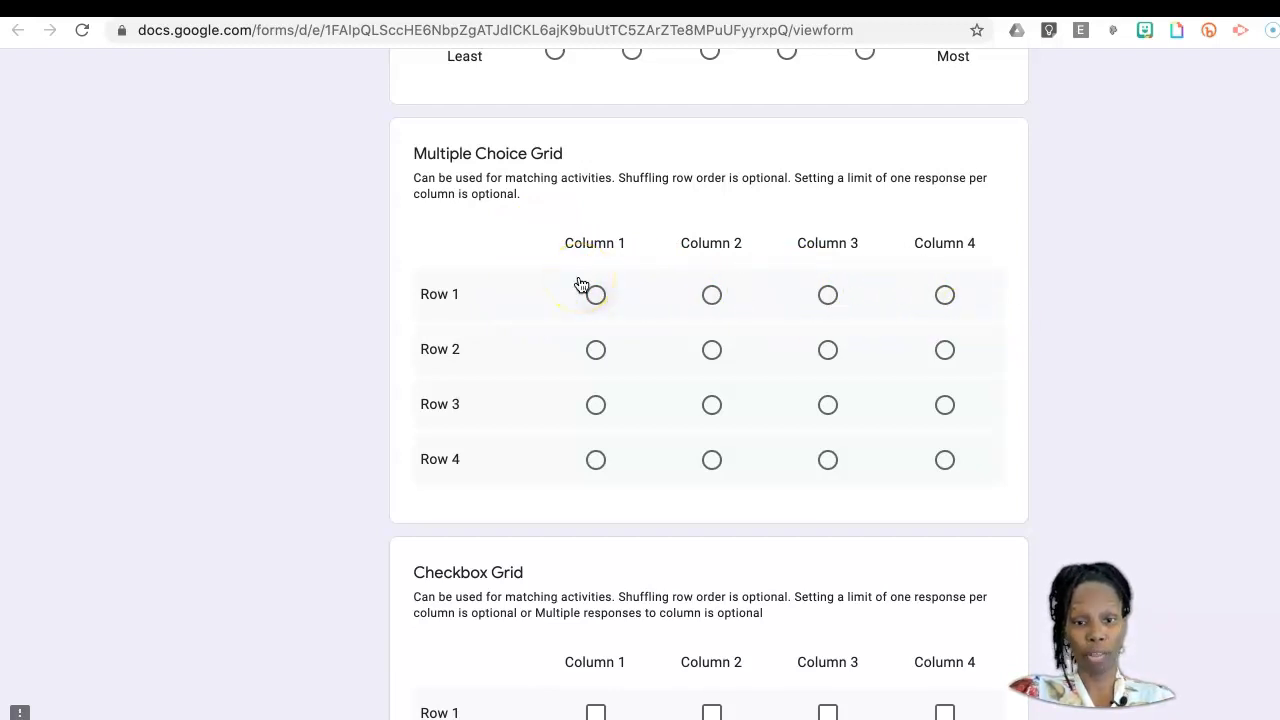
{"action": "scroll", "coordinate": [660, 404], "scroll_direction": "down", "scroll_amount": 4}
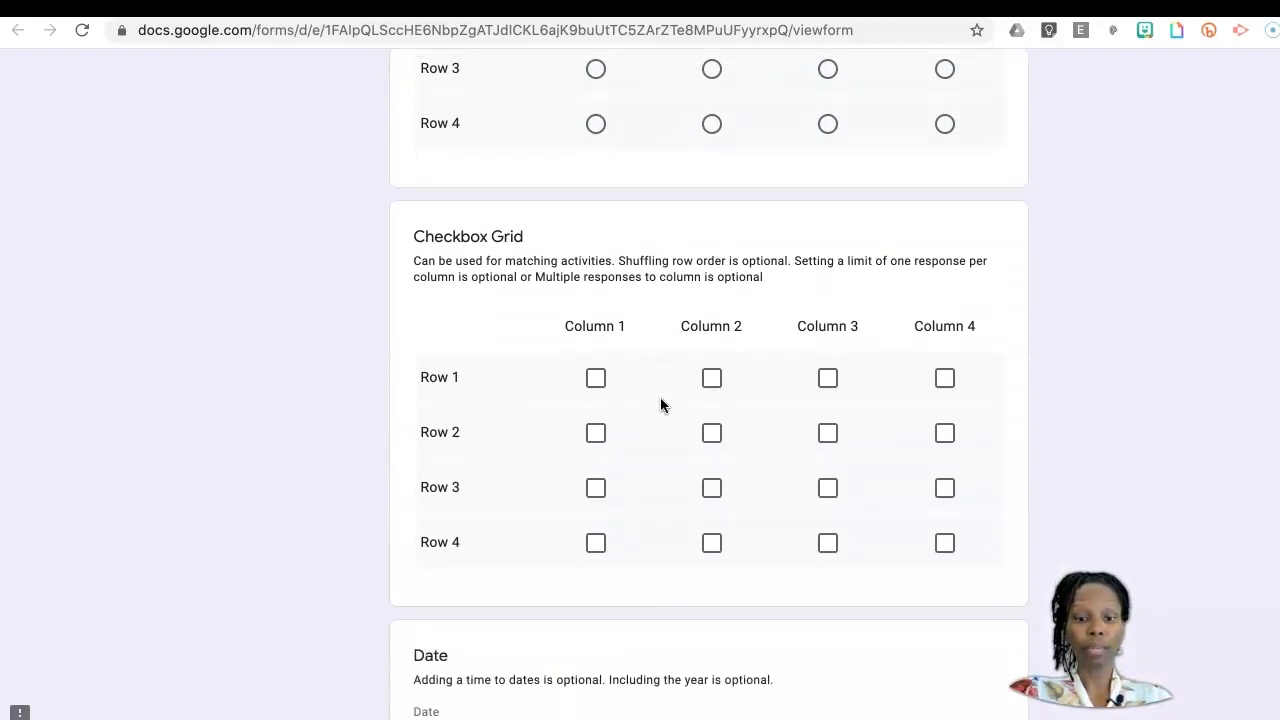
{"action": "scroll", "coordinate": [660, 404], "scroll_direction": "down", "scroll_amount": 1}
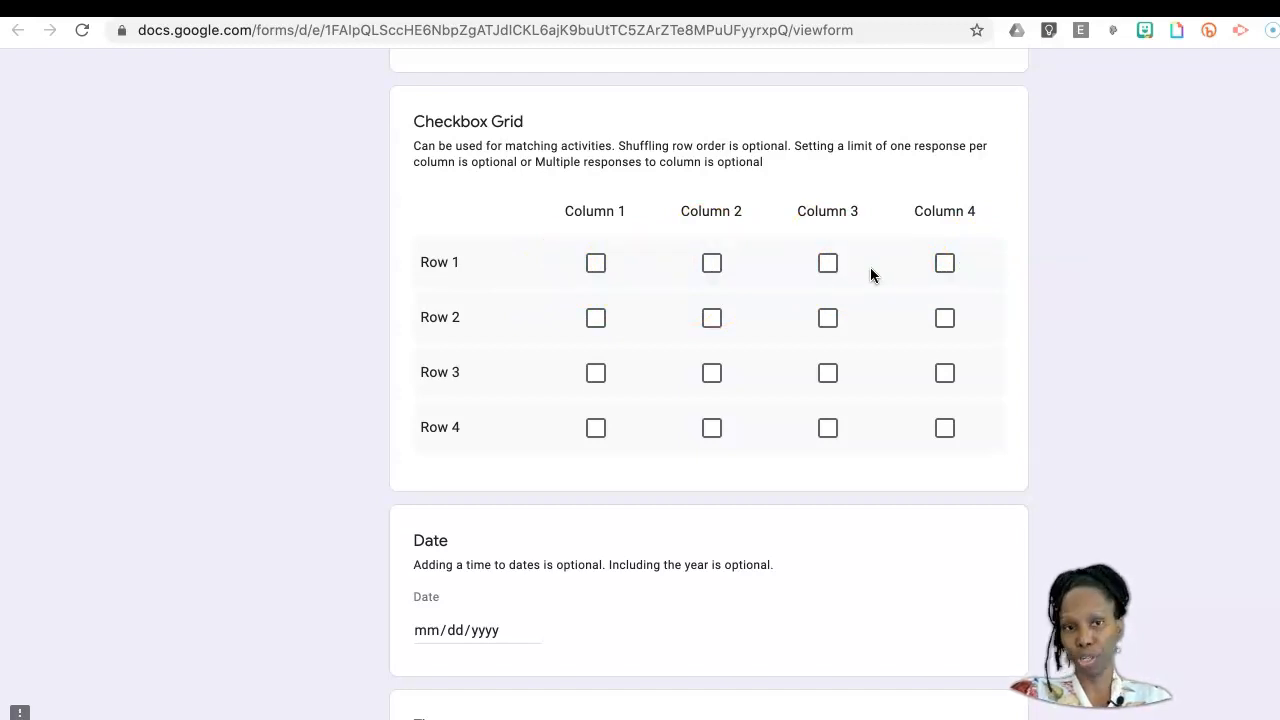
{"action": "scroll", "coordinate": [870, 275], "scroll_direction": "down", "scroll_amount": 3}
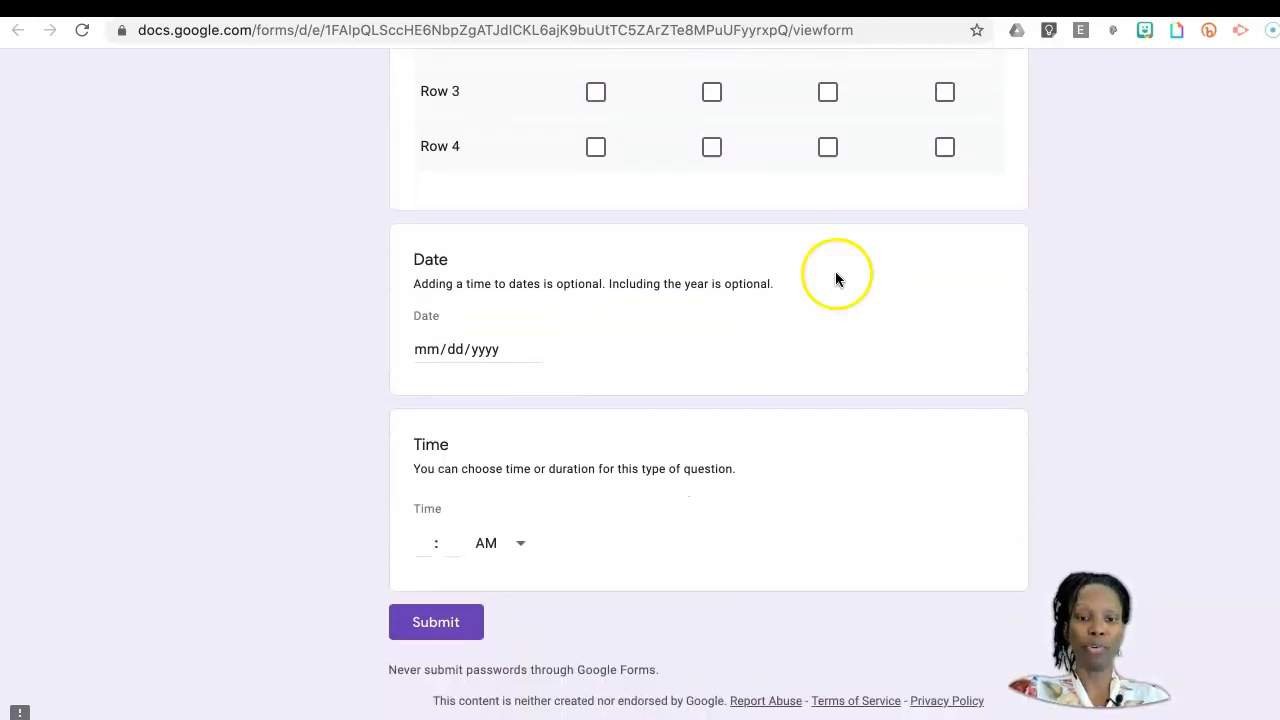
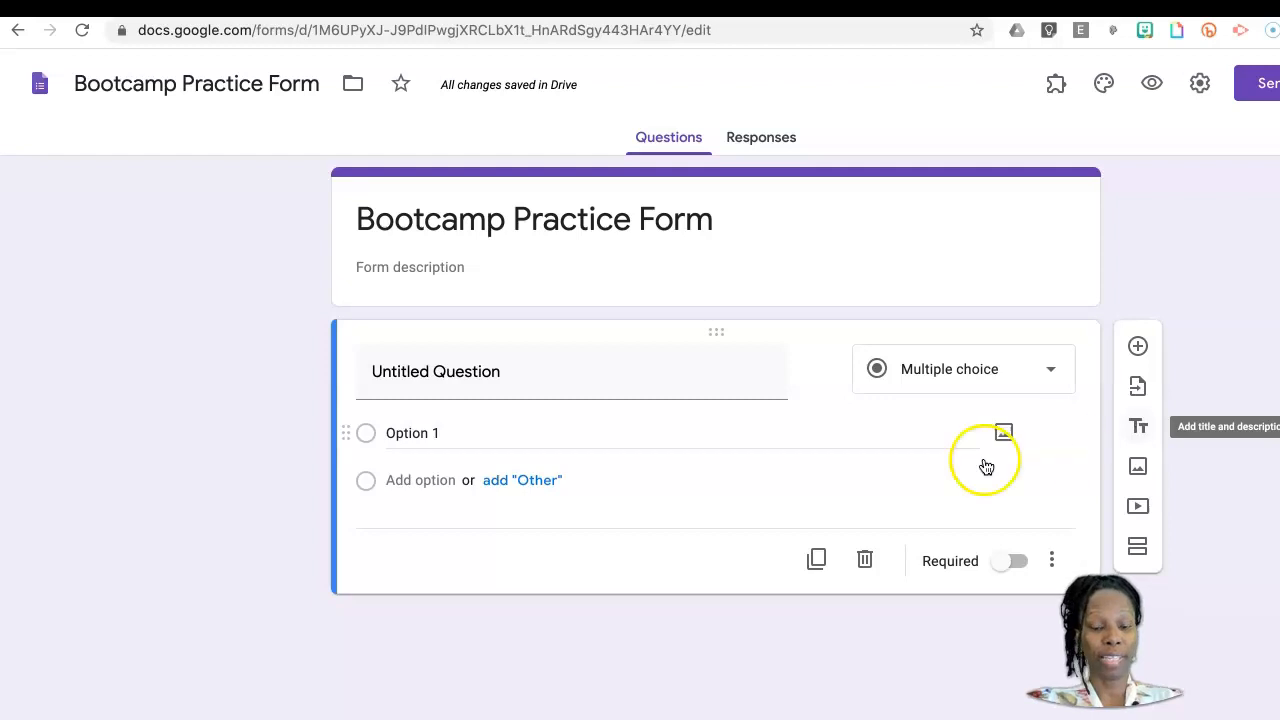
Step: Make the first question a required short-answer question titled "Name" and view its additional display options
{"action": "left_click", "coordinate": [471, 376]}
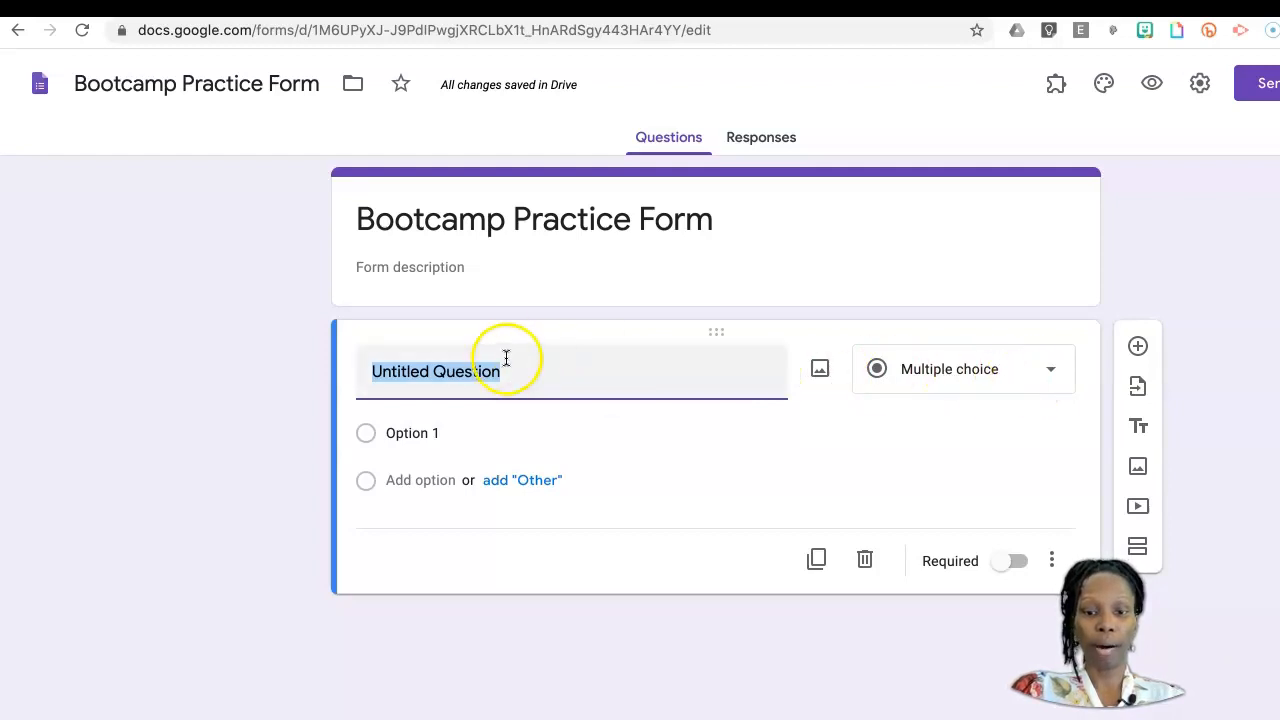
{"action": "left_click", "coordinate": [1057, 375]}
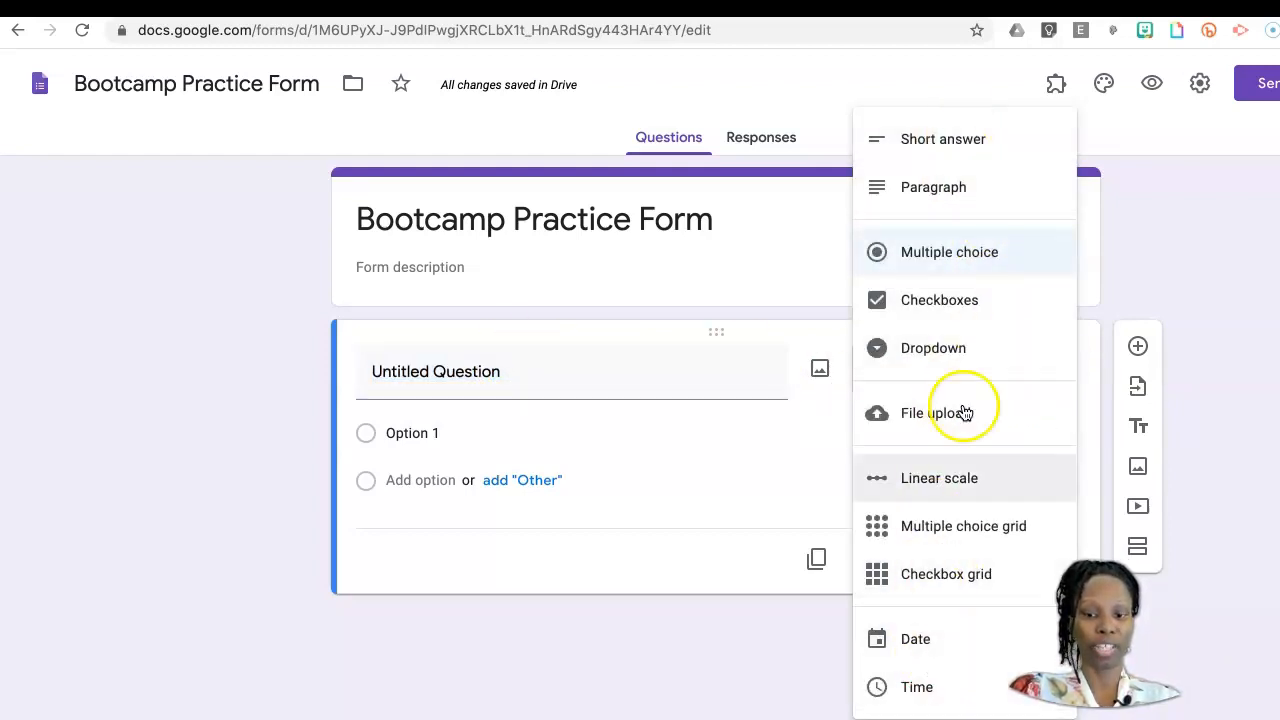
{"action": "left_click", "coordinate": [926, 140]}
{"action": "left_click", "coordinate": [458, 372]}
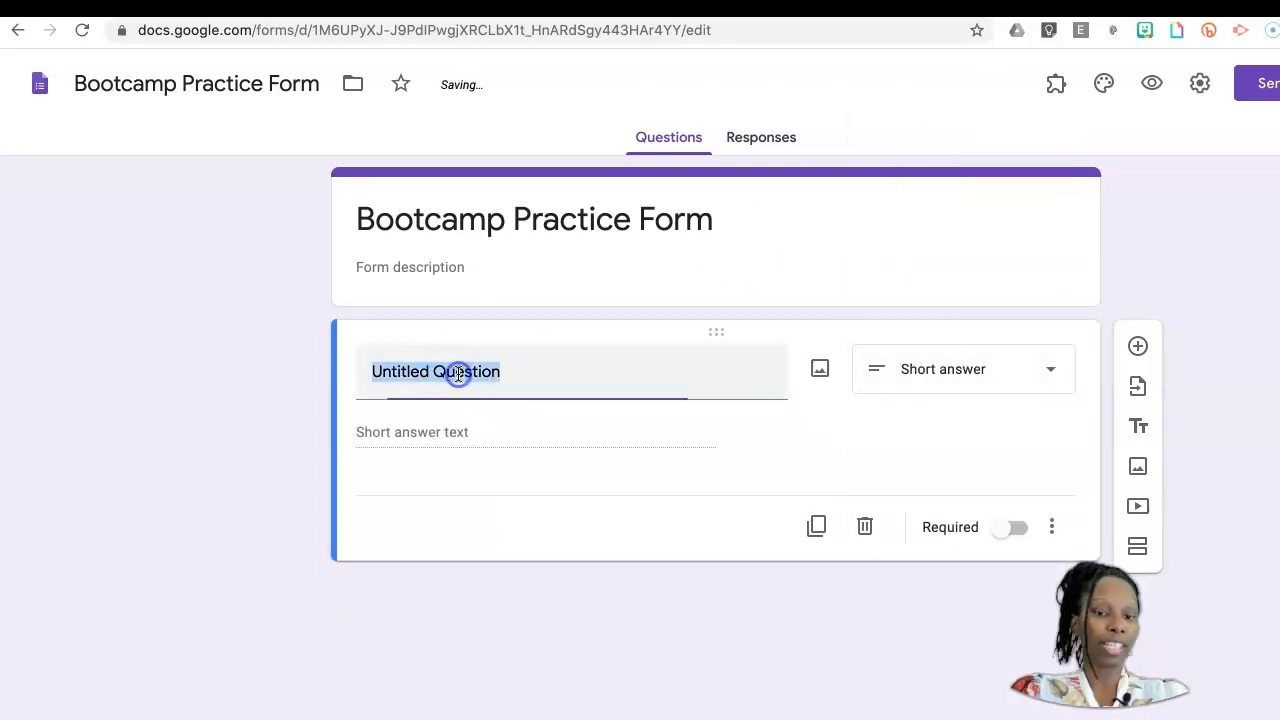
{"action": "type", "text": "Name"}
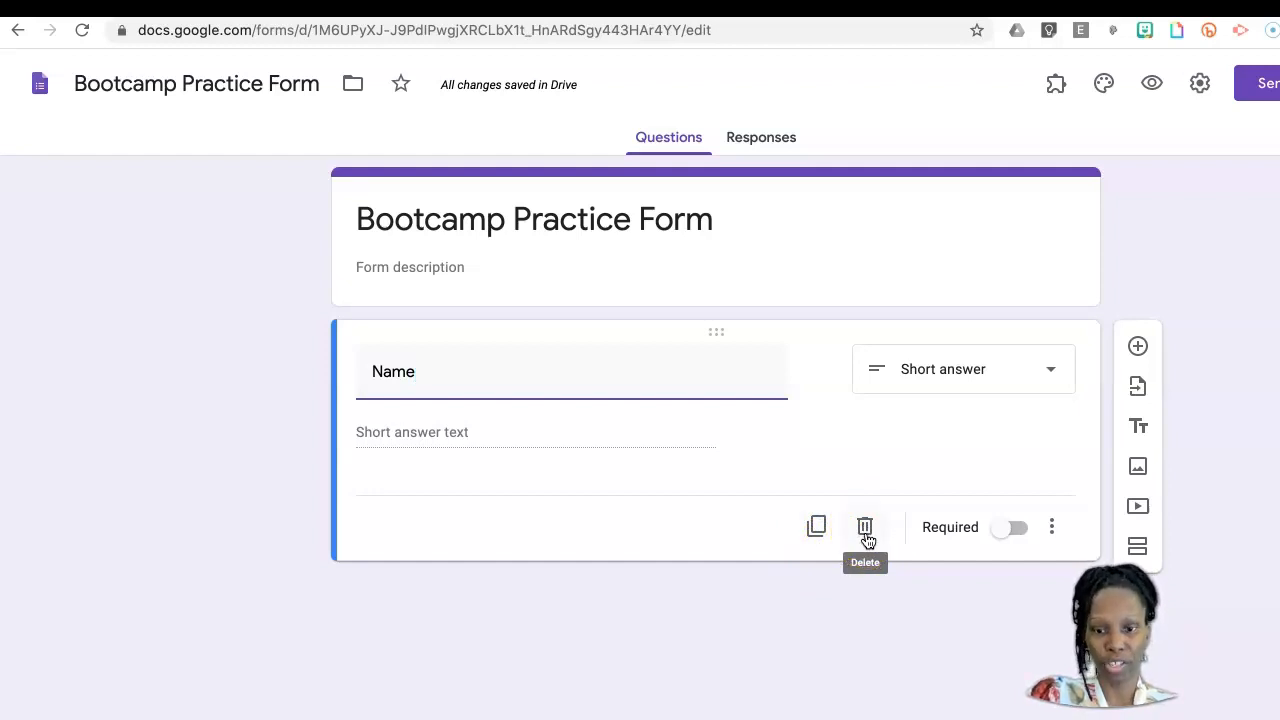
{"action": "left_click", "coordinate": [1019, 533]}
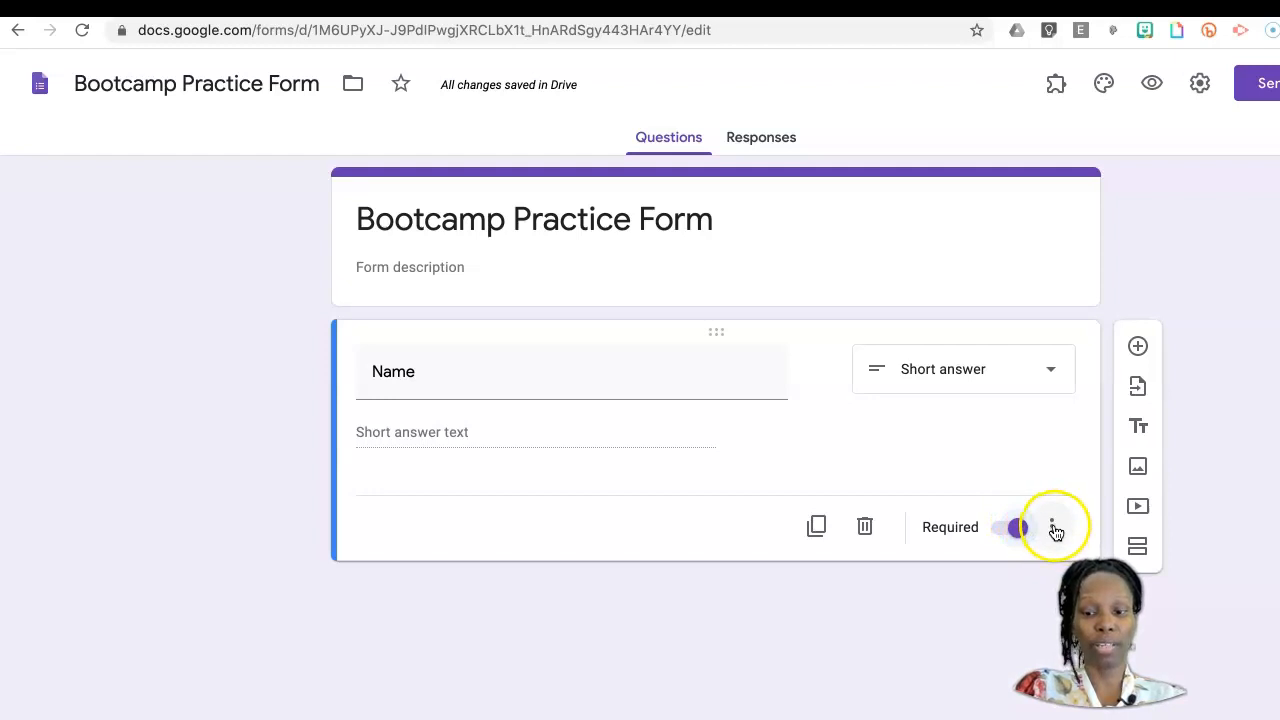
{"action": "left_click", "coordinate": [1053, 530]}
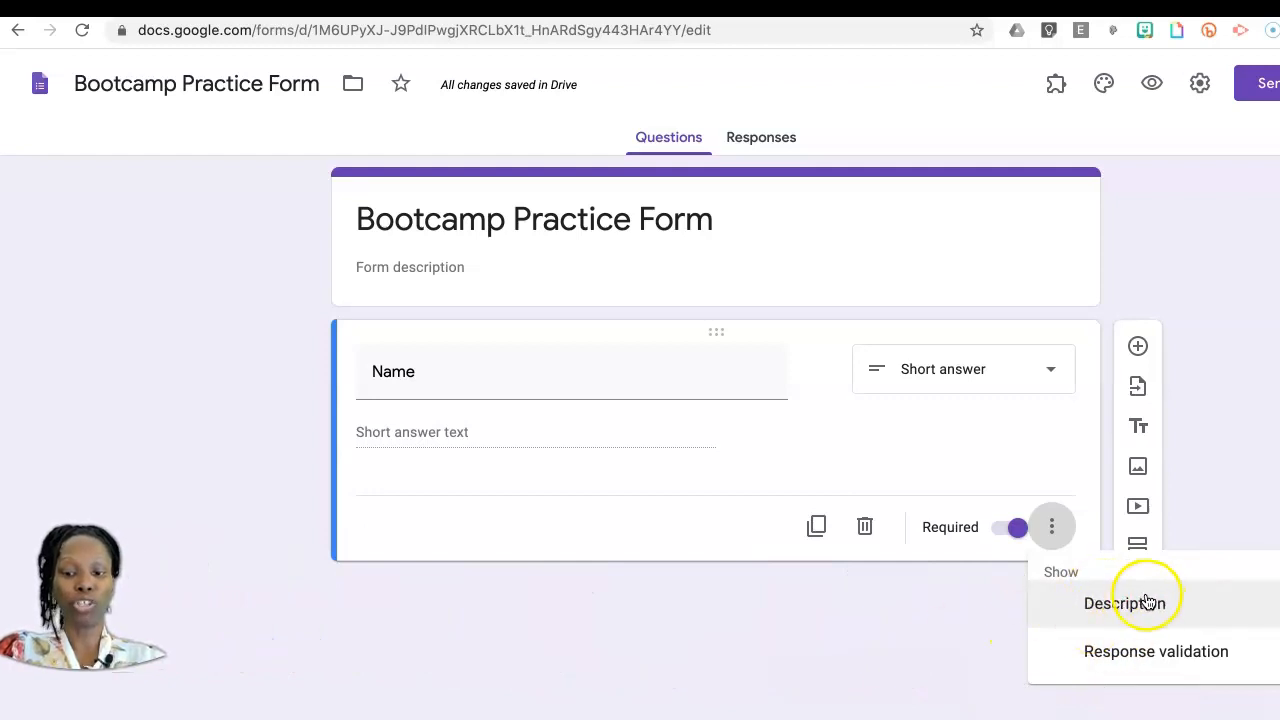
{"action": "left_click", "coordinate": [1155, 652]}
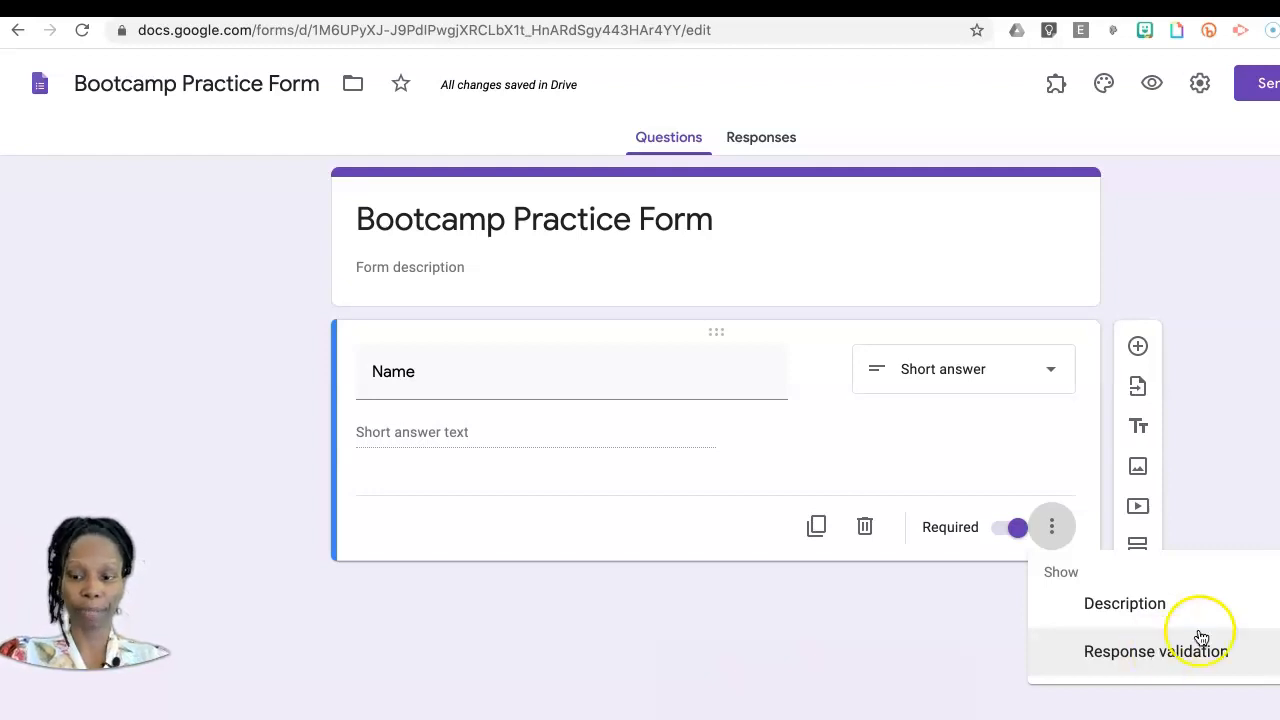
Step: Add a paragraph question below the Name question with the title "What is an animal?"
{"action": "left_click", "coordinate": [1138, 345]}
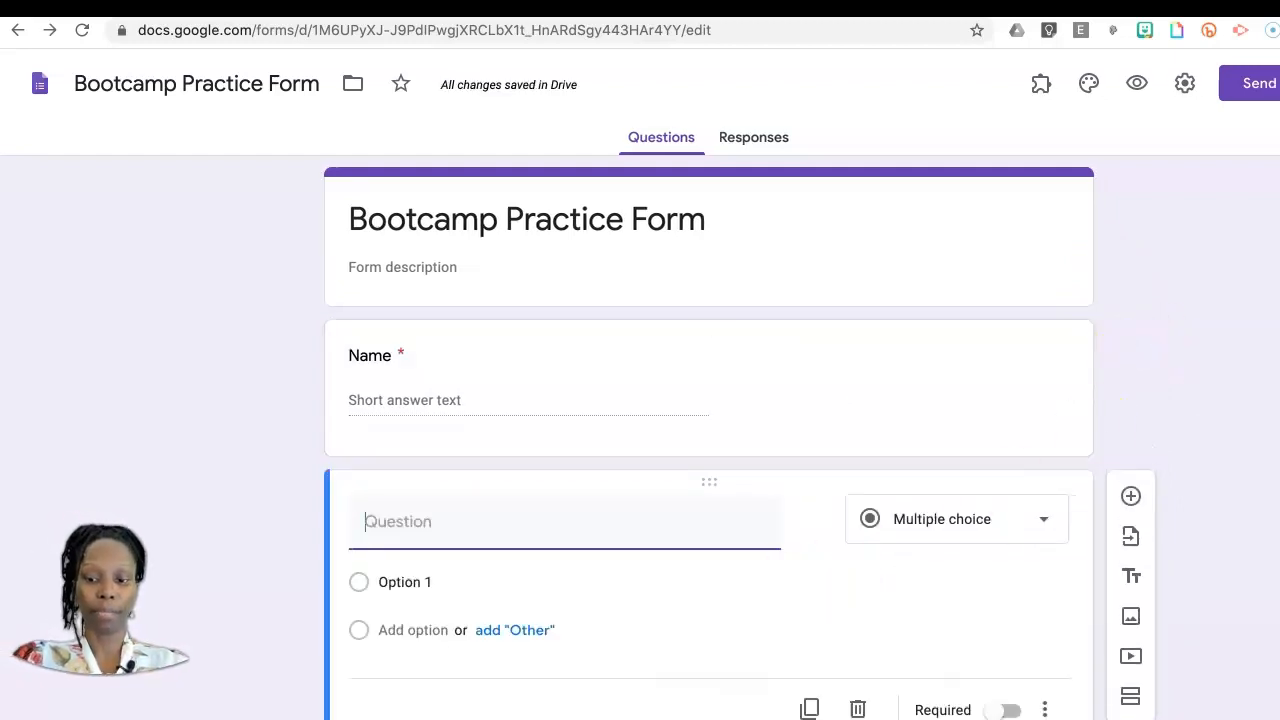
{"action": "scroll", "coordinate": [742, 532], "scroll_direction": "down", "scroll_amount": 1}
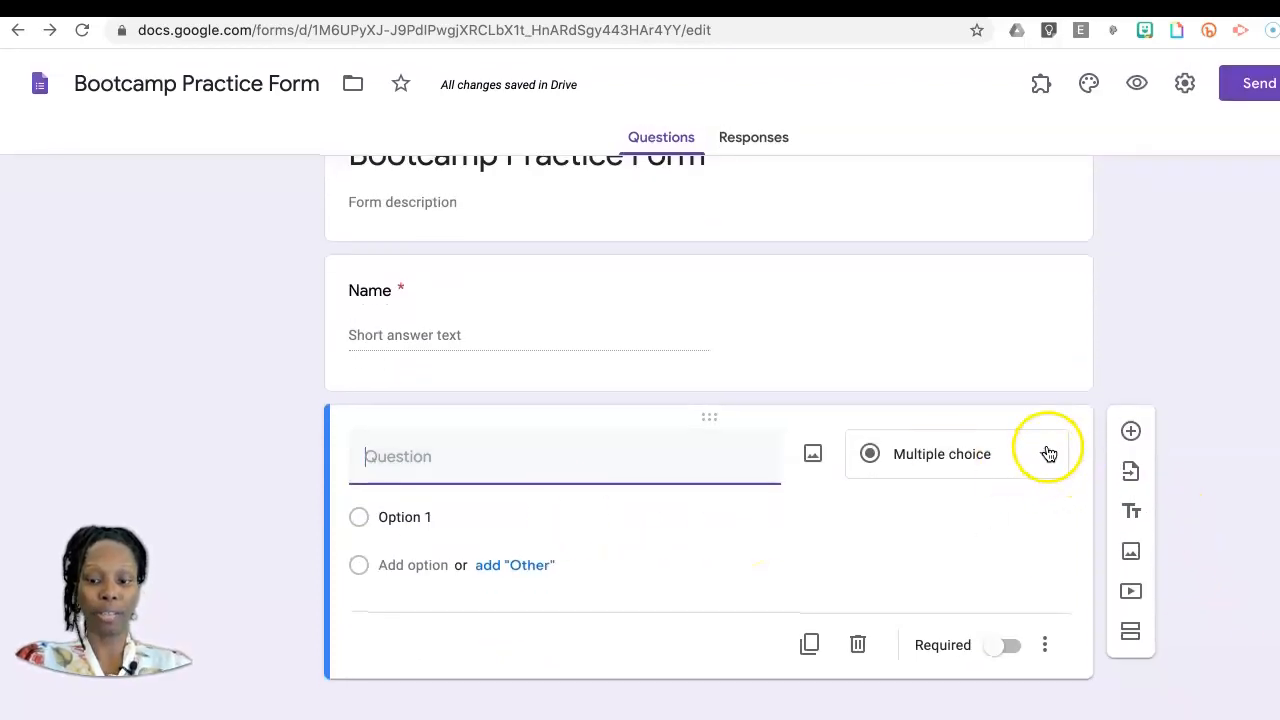
{"action": "left_click", "coordinate": [1045, 458]}
{"action": "left_click", "coordinate": [937, 195]}
{"action": "left_click", "coordinate": [406, 502]}
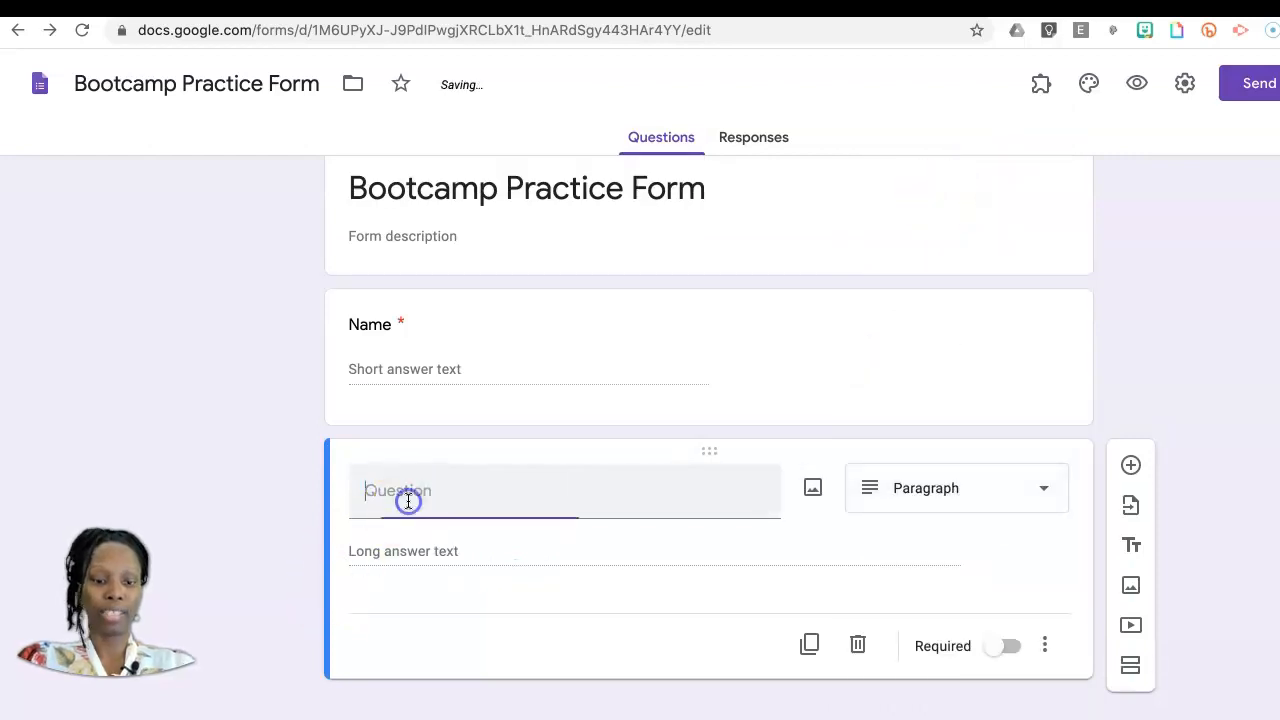
{"action": "type", "text": "What is an animal"}
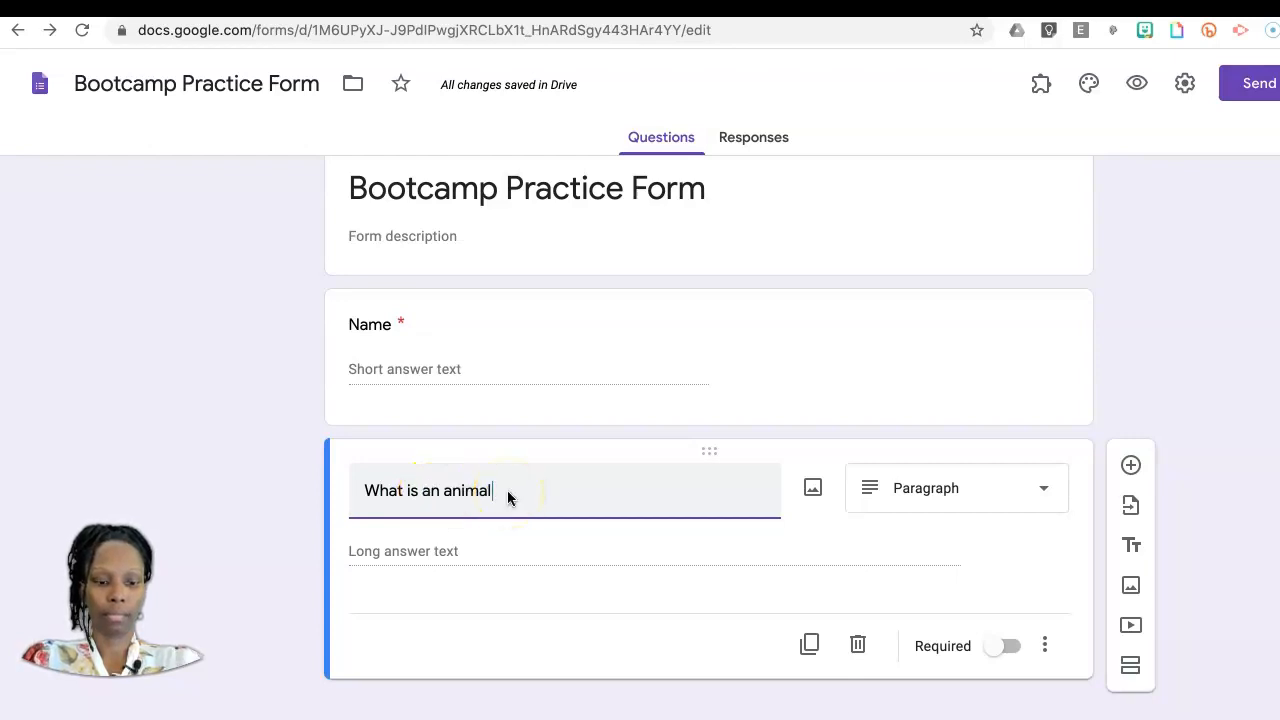
{"action": "type", "text": "?"}
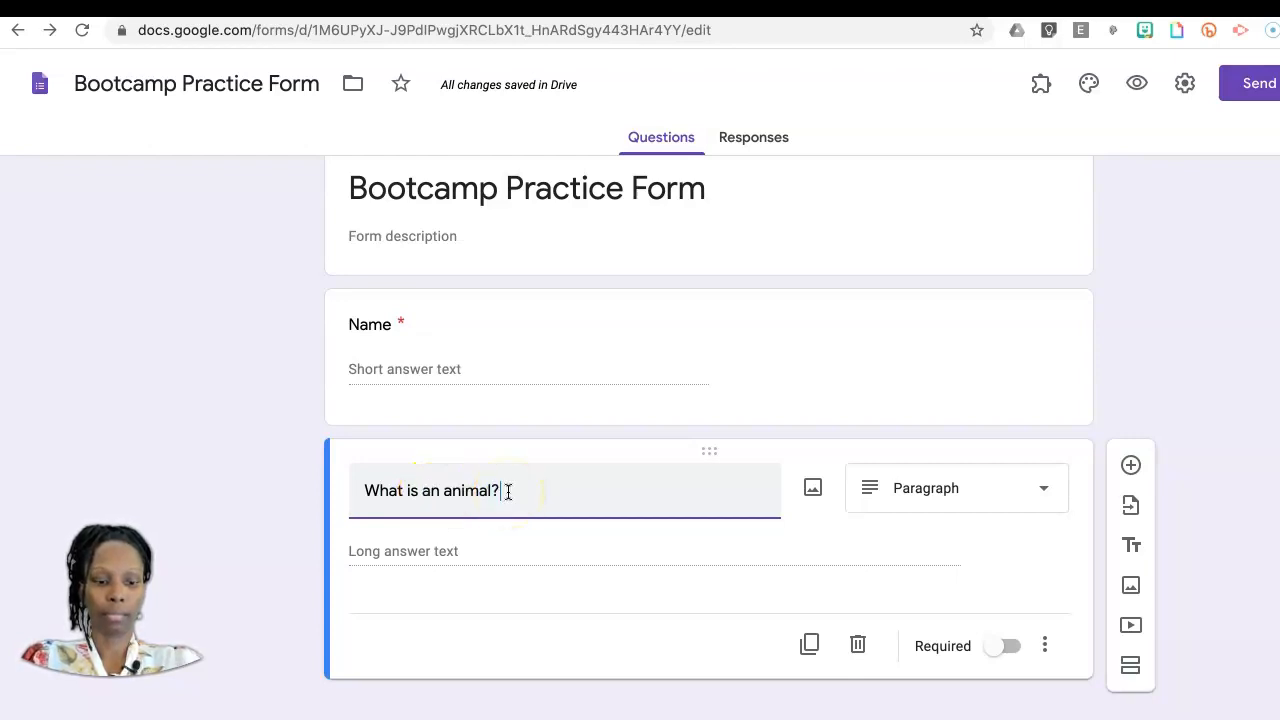
Step: Add an untitled multiple-choice question with first option A, and accept all suggested options to include B, C and D
{"action": "left_click", "coordinate": [1131, 467]}
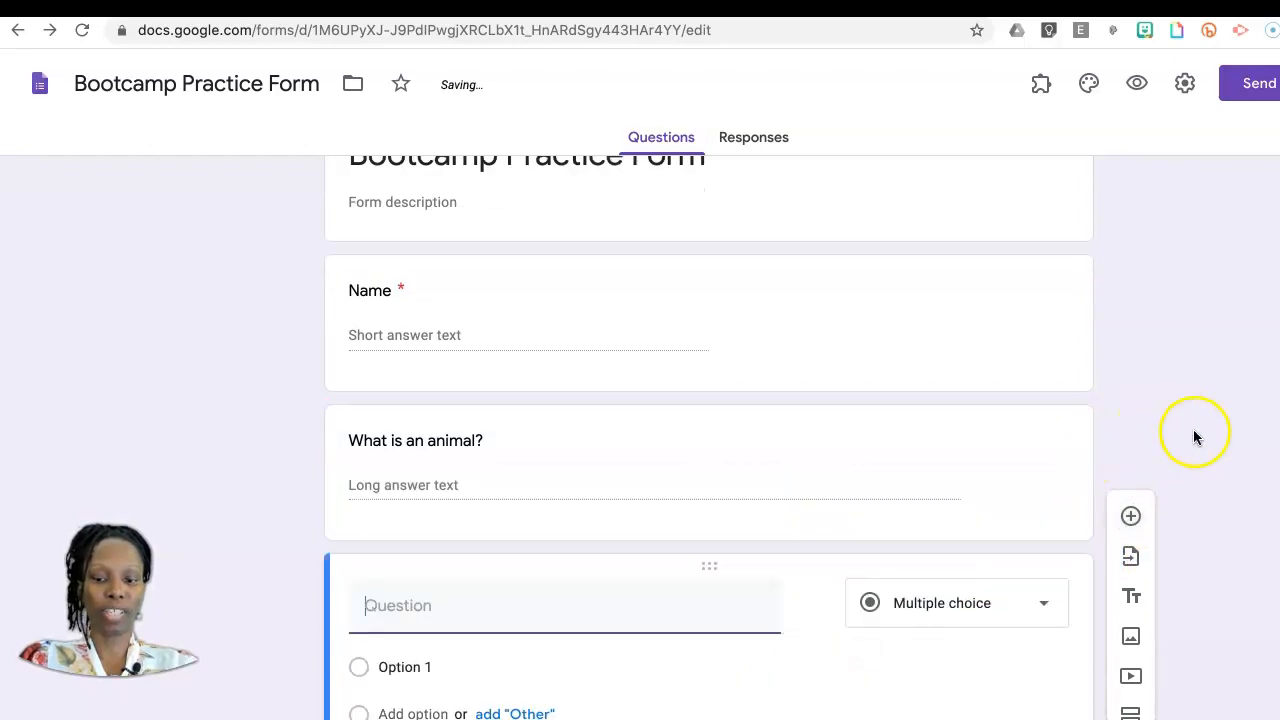
{"action": "left_click", "coordinate": [1046, 456]}
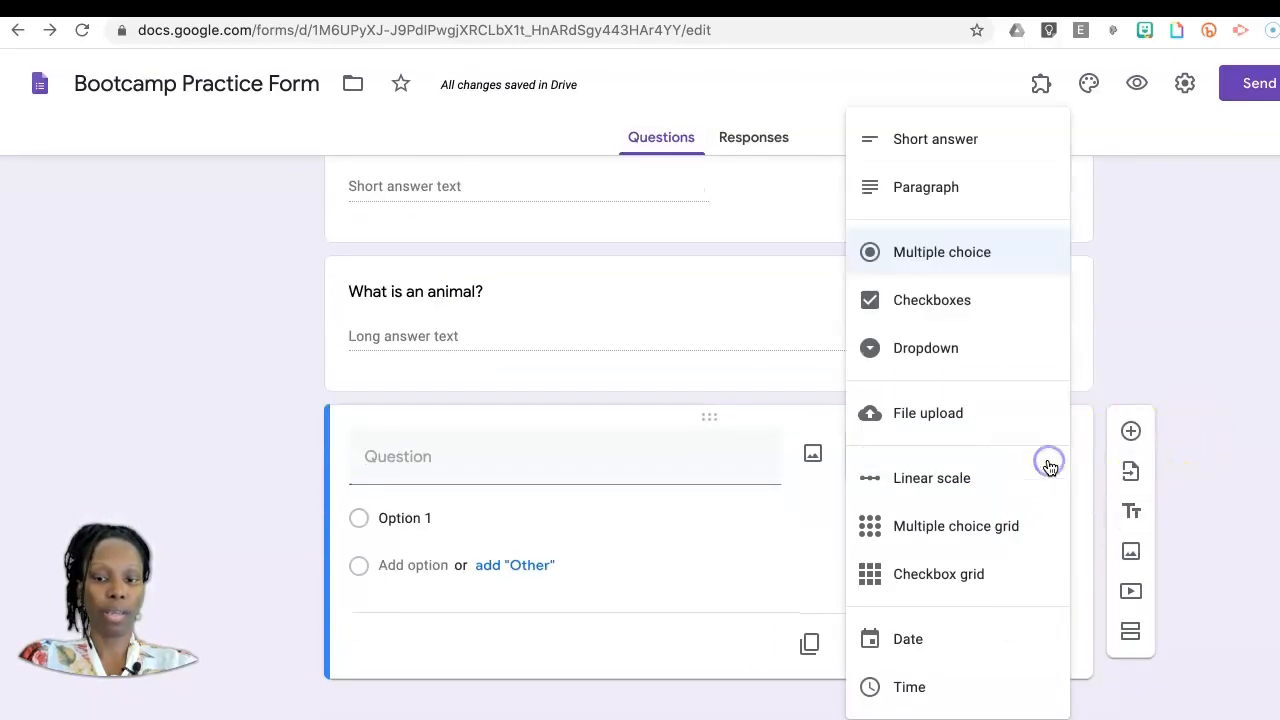
{"action": "left_click", "coordinate": [446, 467]}
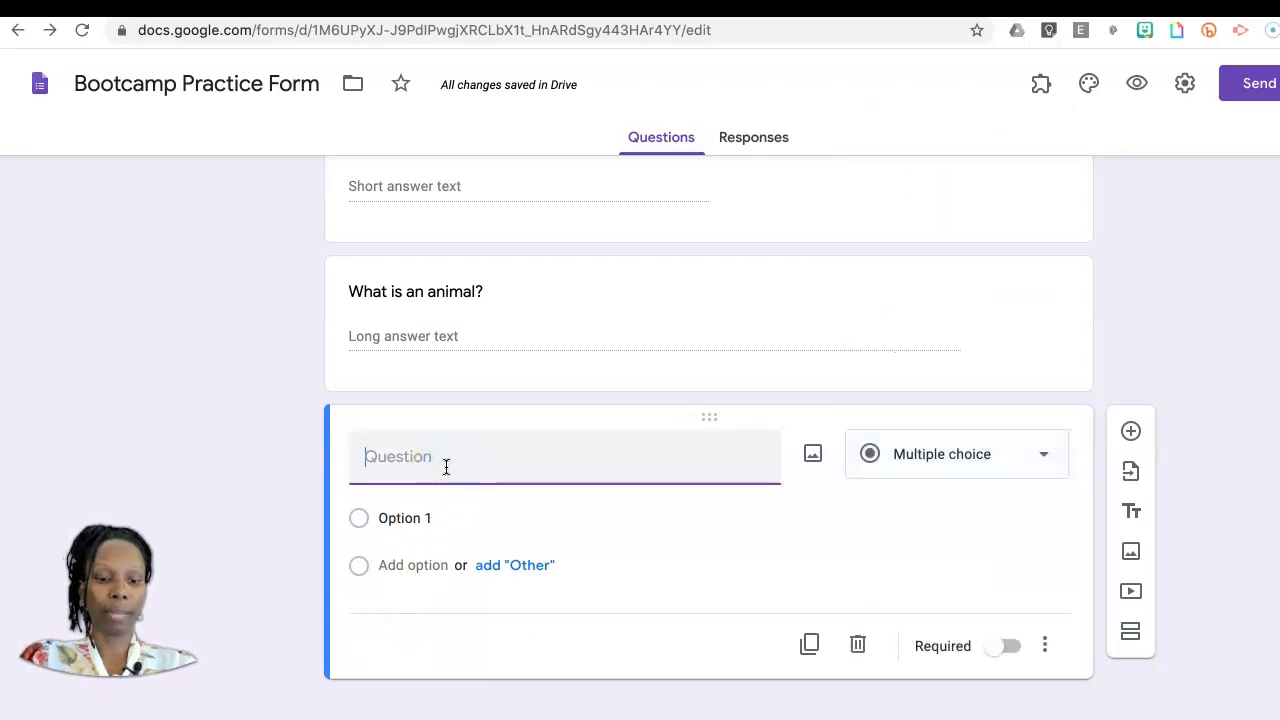
{"action": "left_click", "coordinate": [445, 518]}
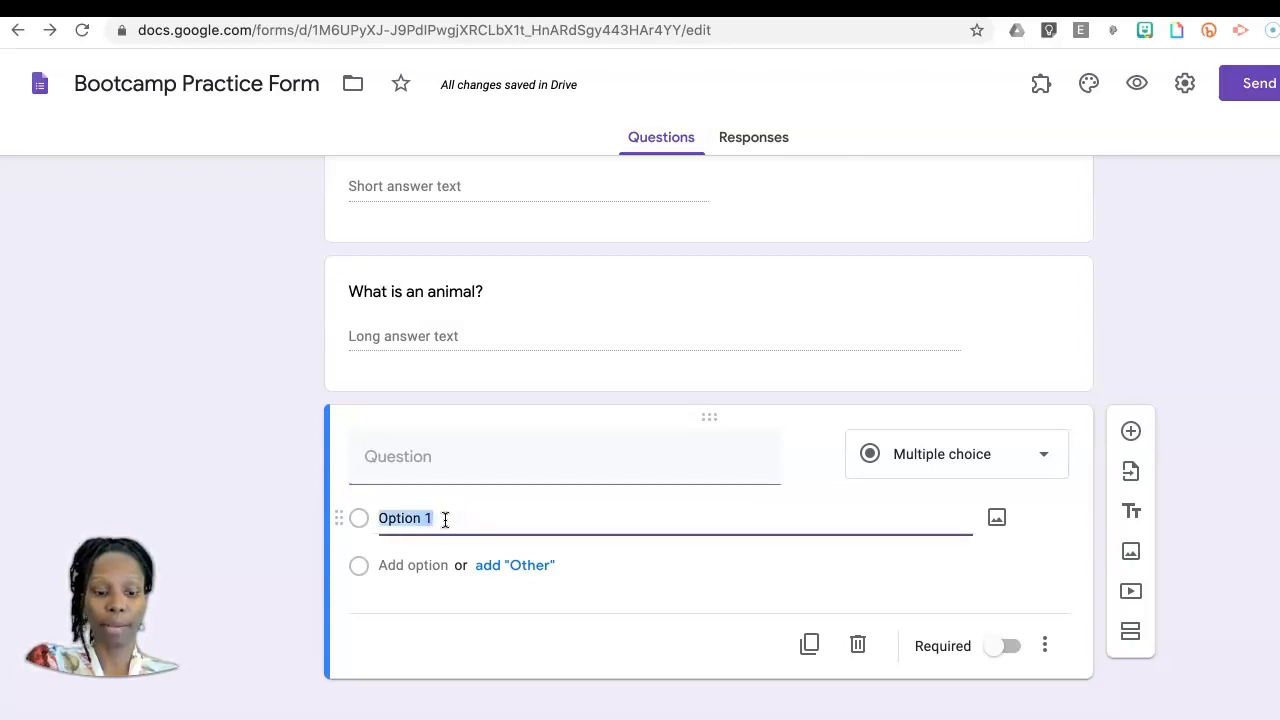
{"action": "type", "text": "A"}
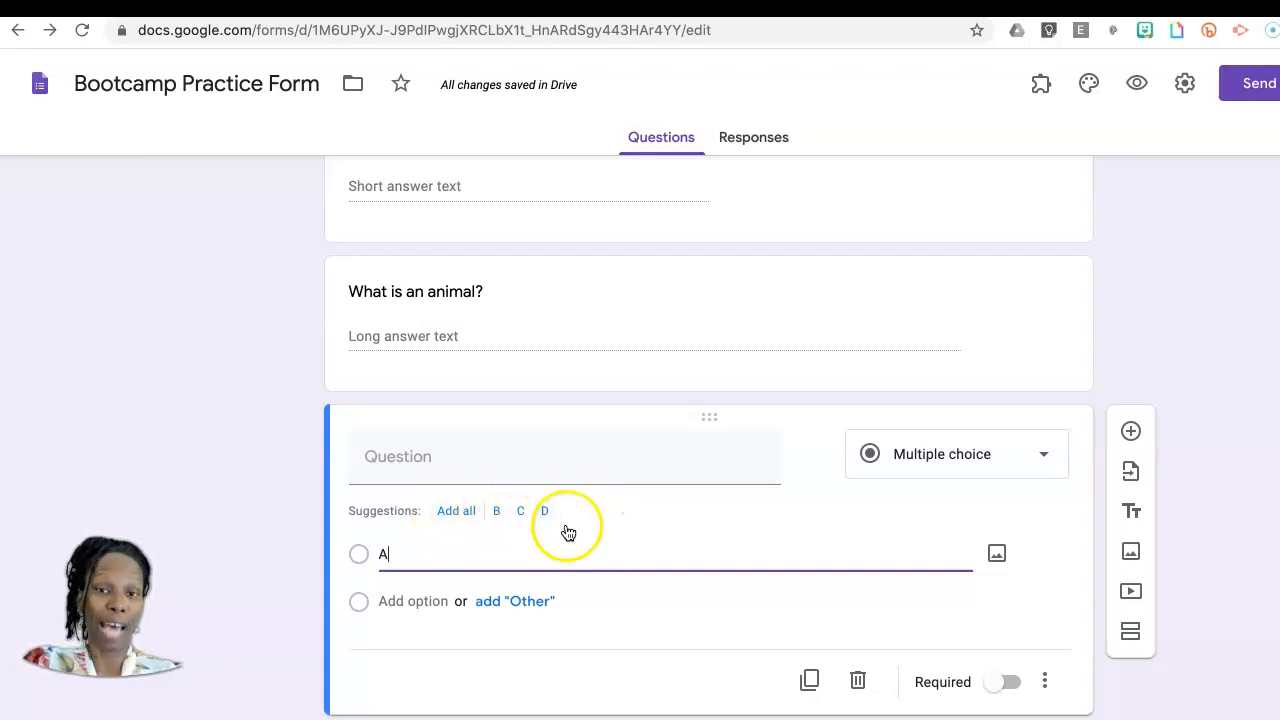
{"action": "left_click", "coordinate": [456, 511]}
{"action": "scroll", "coordinate": [854, 594], "scroll_direction": "down", "scroll_amount": 2}
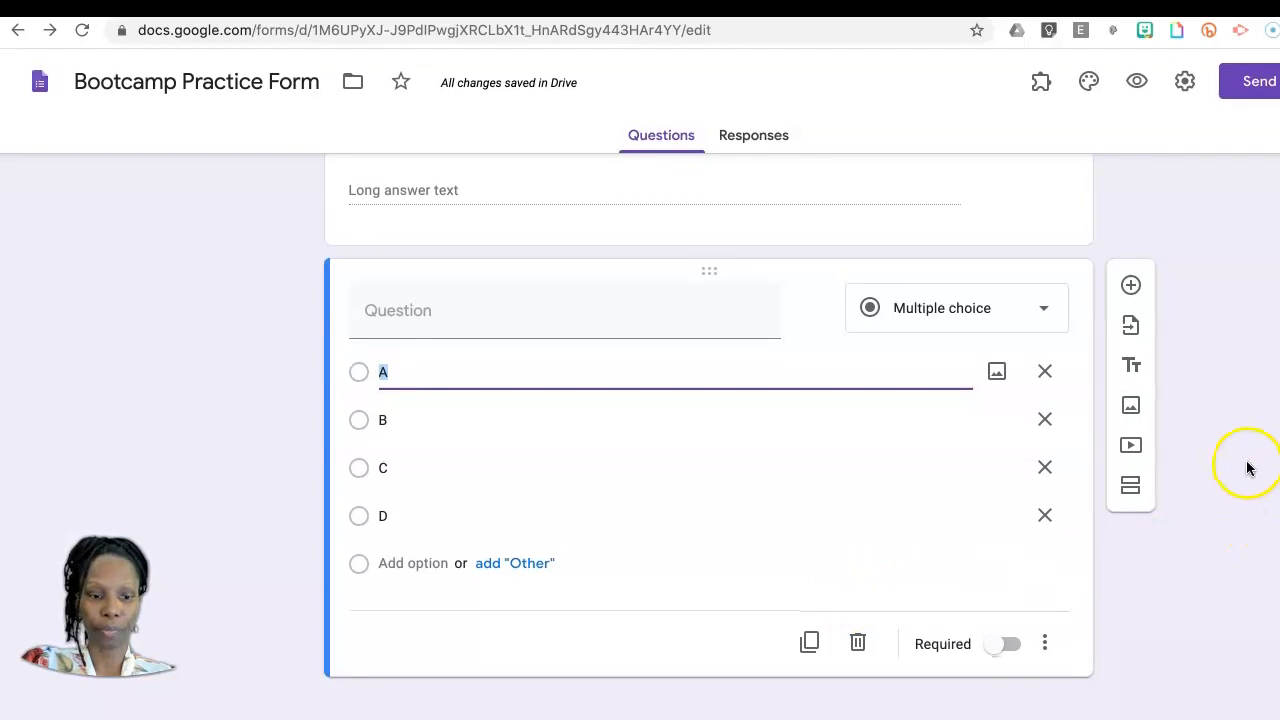
Step: Add an untitled checkboxes question after the multiple-choice one, with the choices Option 1, Option 2 and Option 3
{"action": "left_click", "coordinate": [1130, 288]}
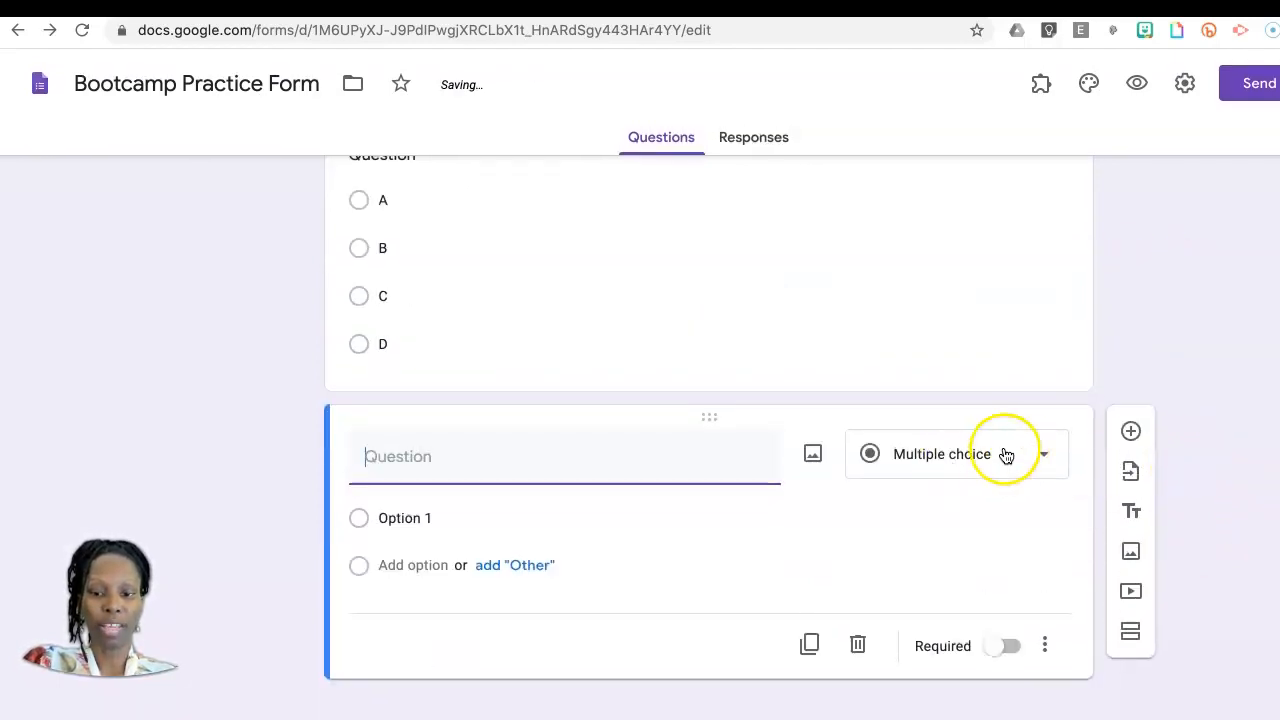
{"action": "left_click", "coordinate": [1043, 452]}
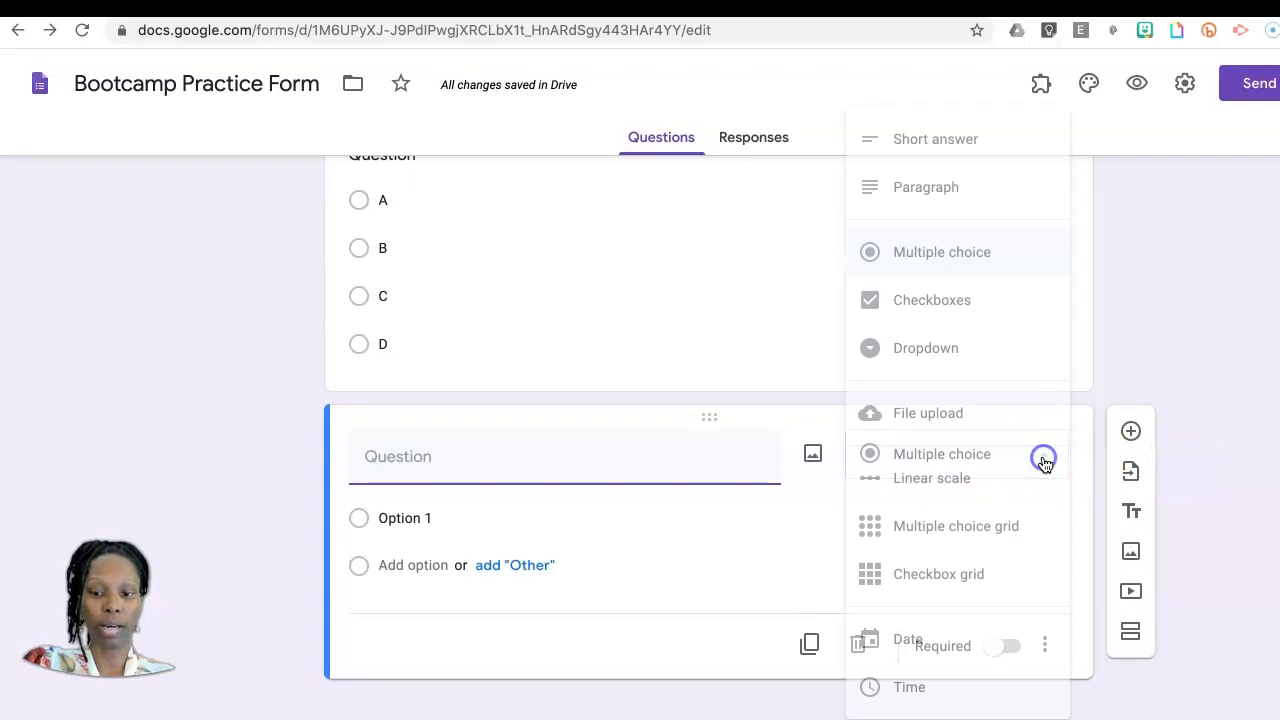
{"action": "left_click", "coordinate": [972, 303]}
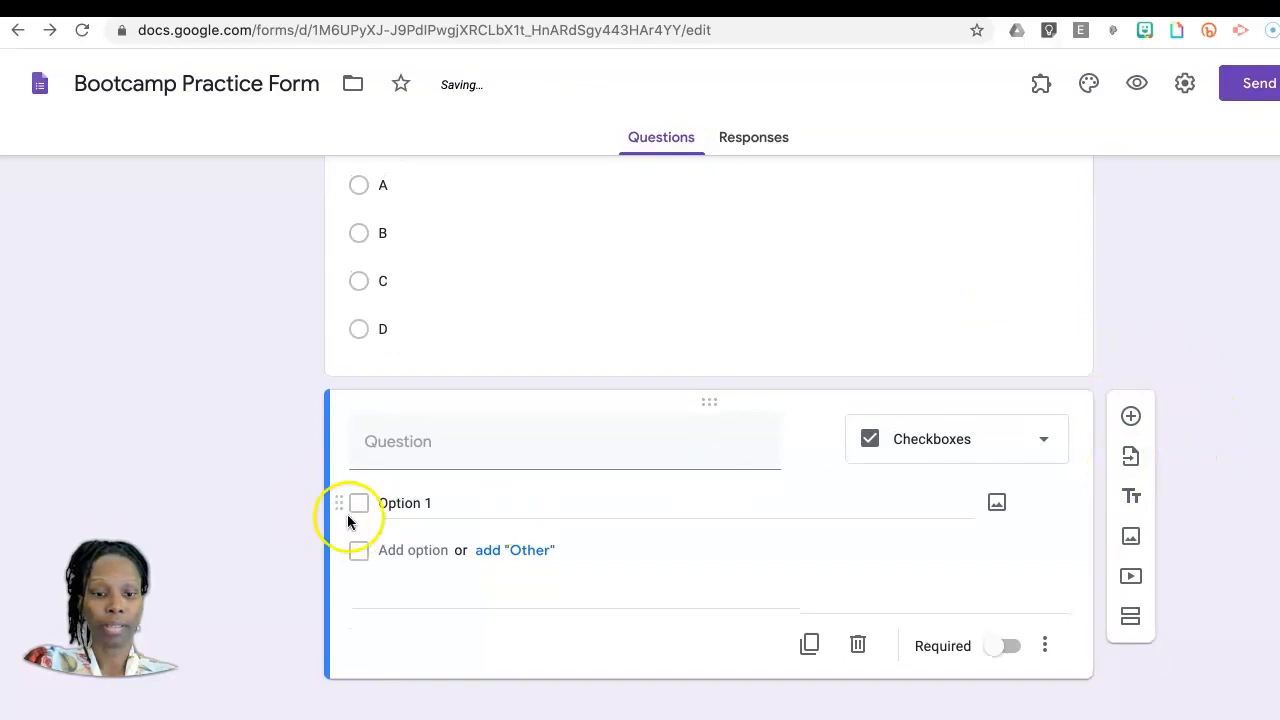
{"action": "left_click", "coordinate": [430, 504]}
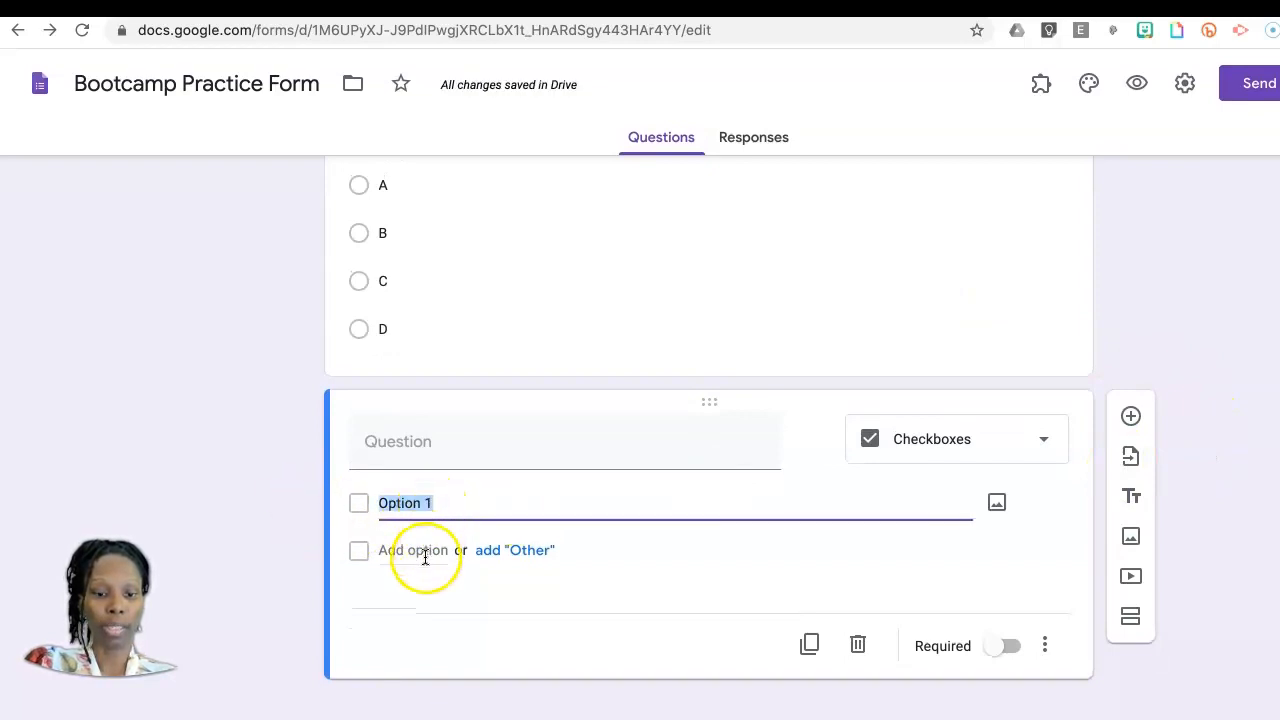
{"action": "left_click", "coordinate": [420, 552]}
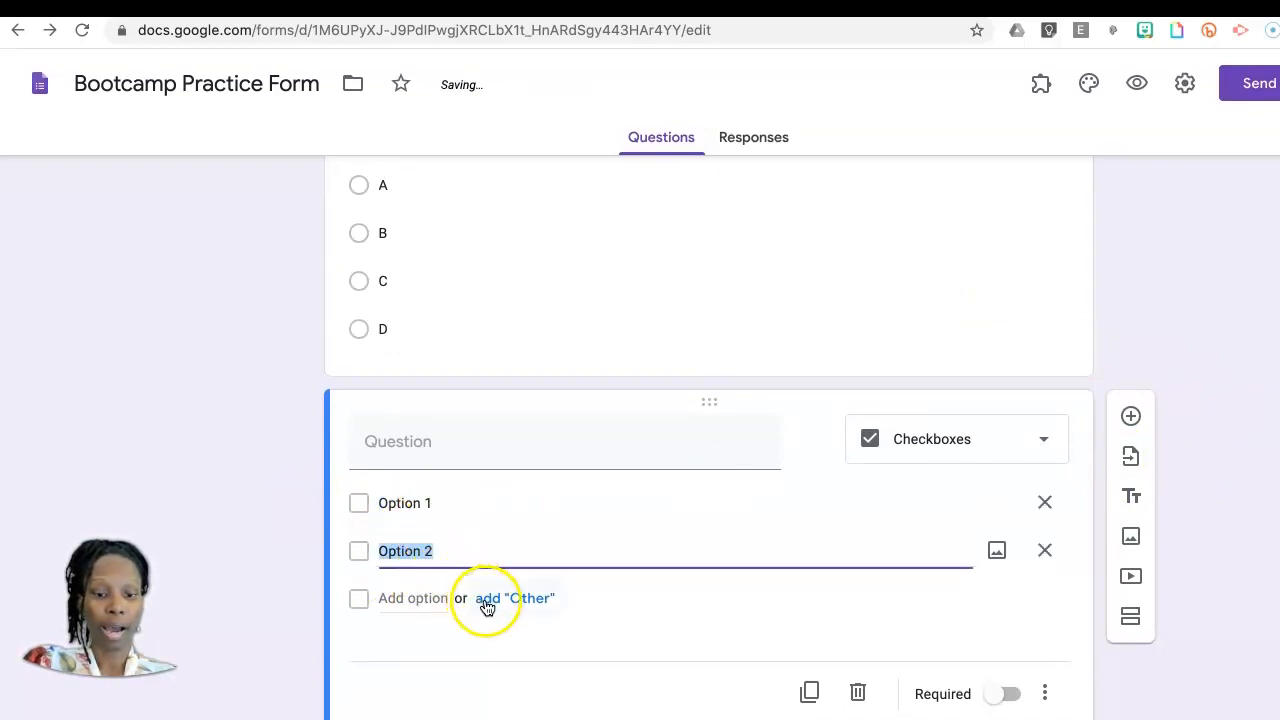
{"action": "left_click", "coordinate": [427, 598]}
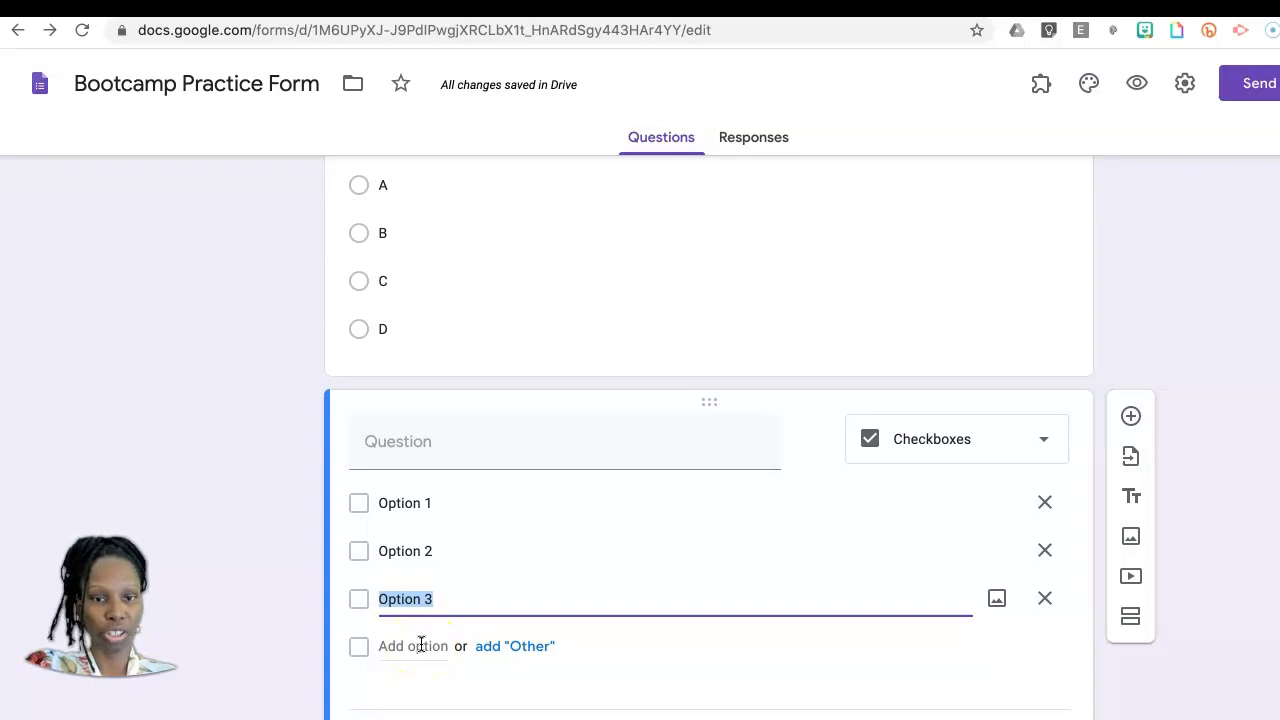
{"action": "scroll", "coordinate": [421, 645], "scroll_direction": "down", "scroll_amount": 2}
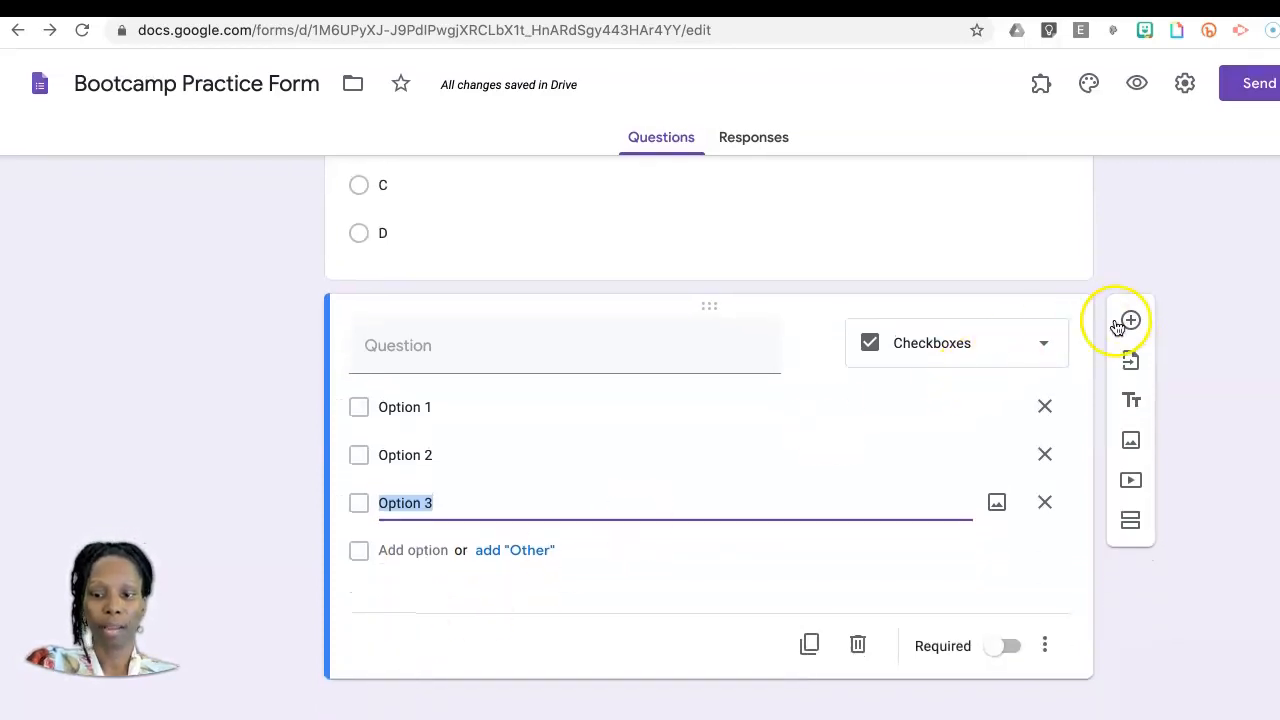
Step: Add an untitled dropdown question at the end of the form with the choices Option 1, Option 2 and Option 3
{"action": "left_click", "coordinate": [1133, 322]}
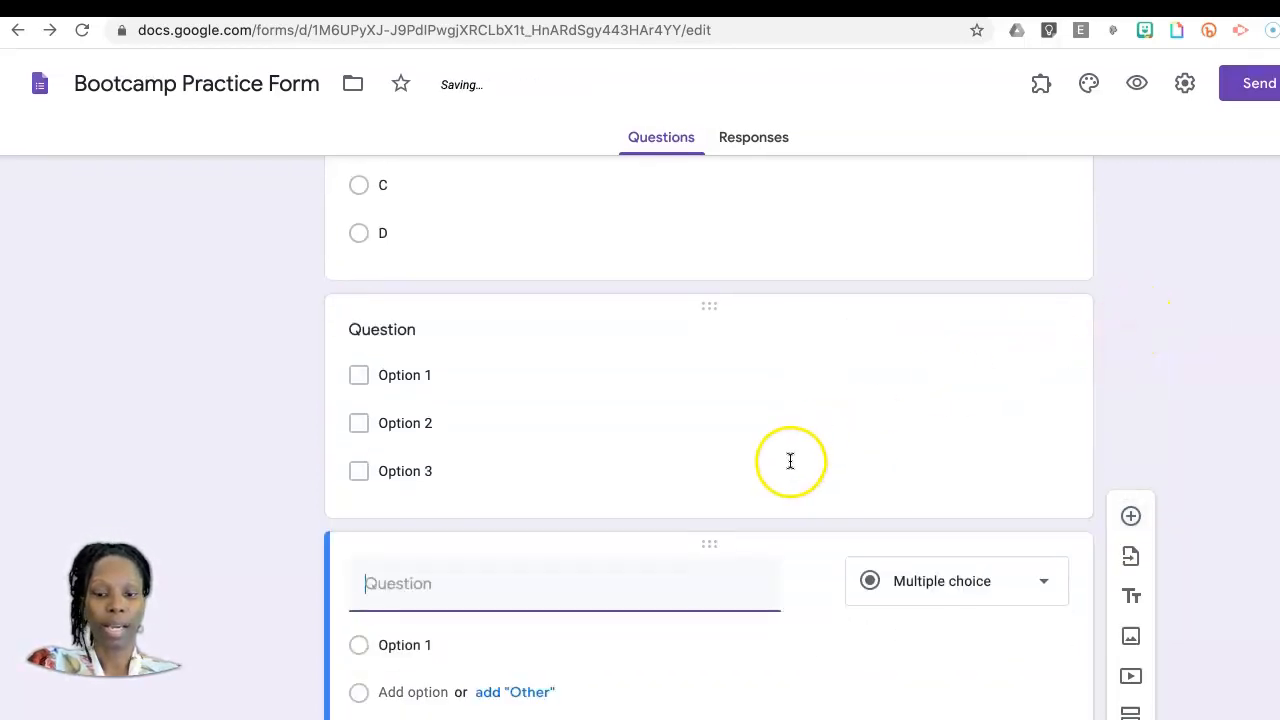
{"action": "left_click", "coordinate": [1047, 458]}
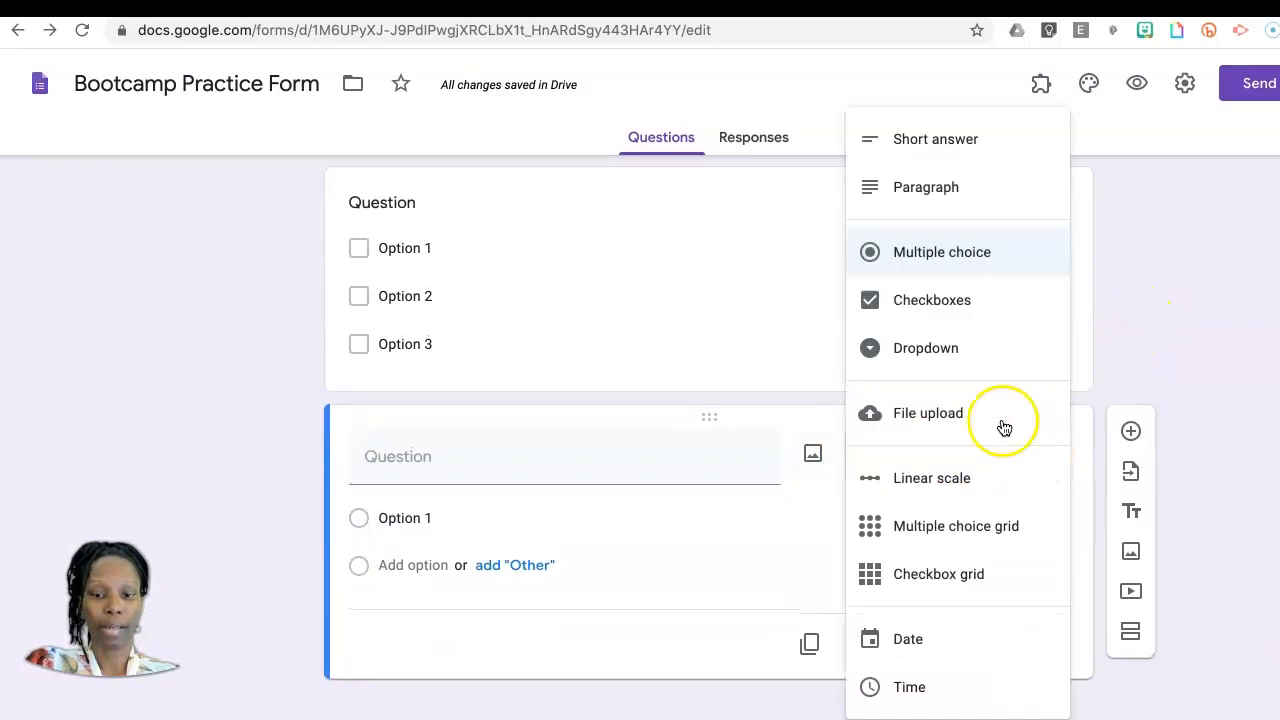
{"action": "left_click", "coordinate": [945, 358]}
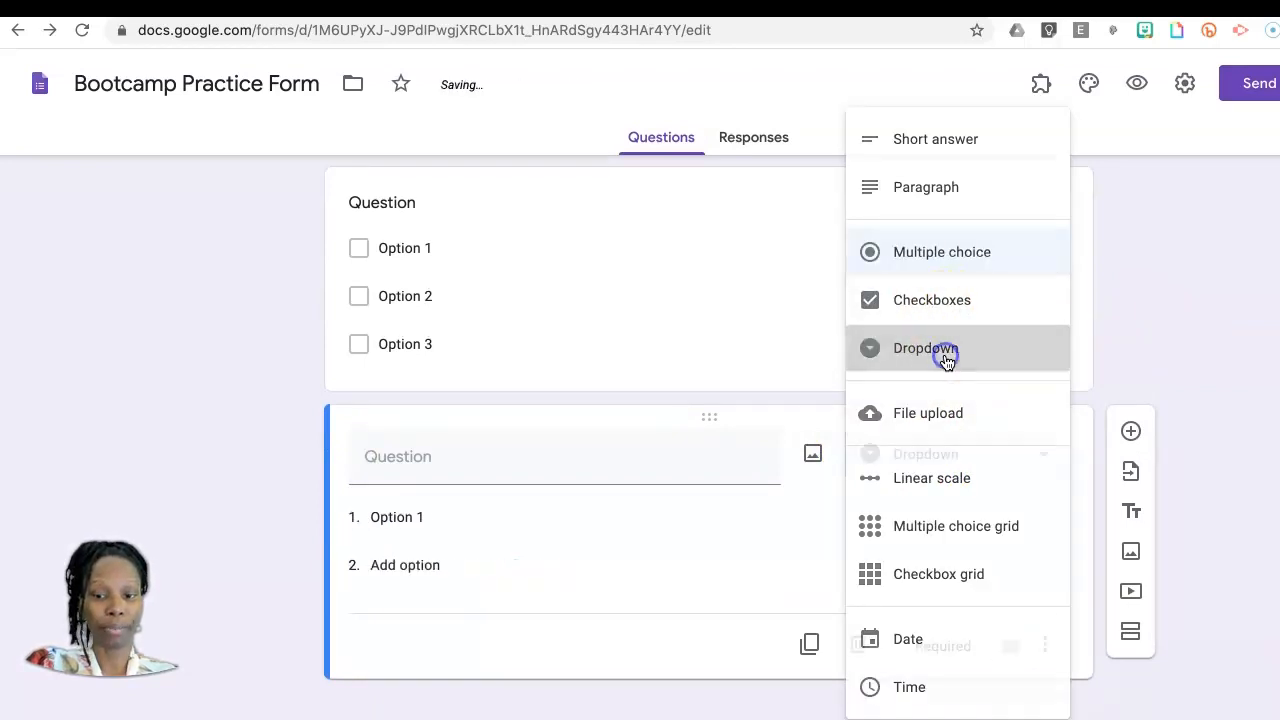
{"action": "left_click", "coordinate": [440, 519]}
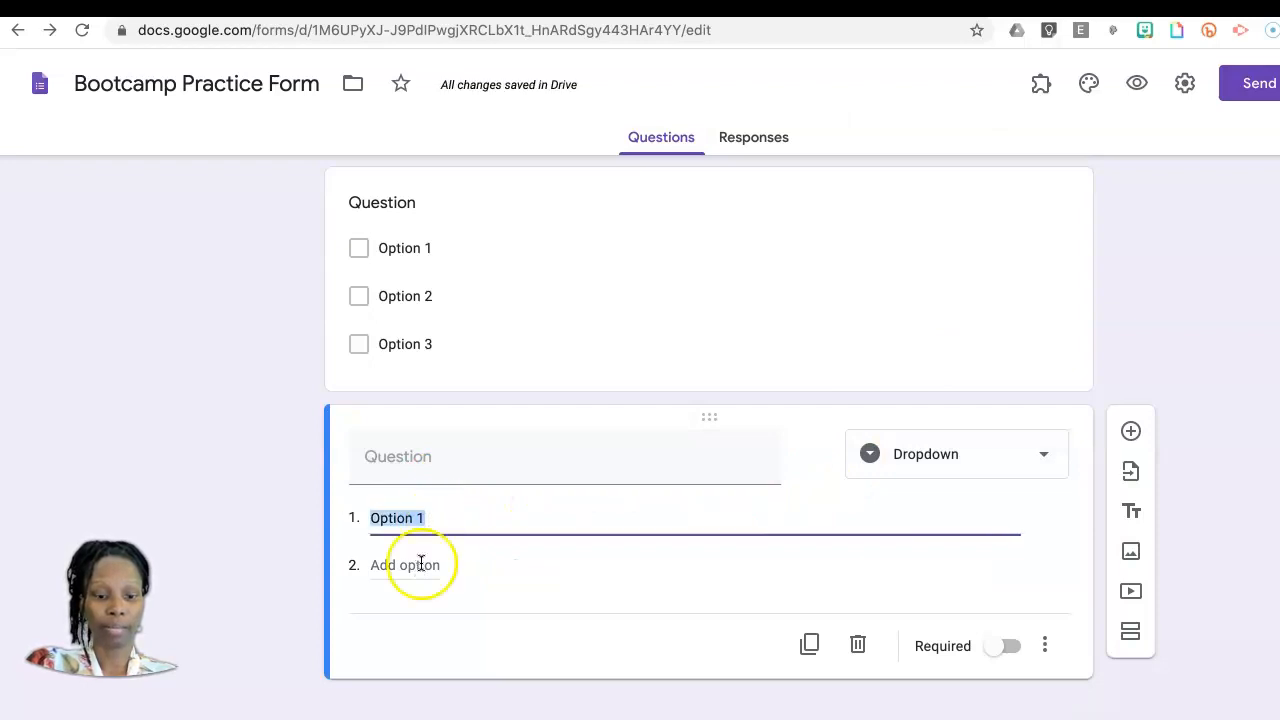
{"action": "left_click", "coordinate": [421, 564]}
{"action": "left_click", "coordinate": [420, 612]}
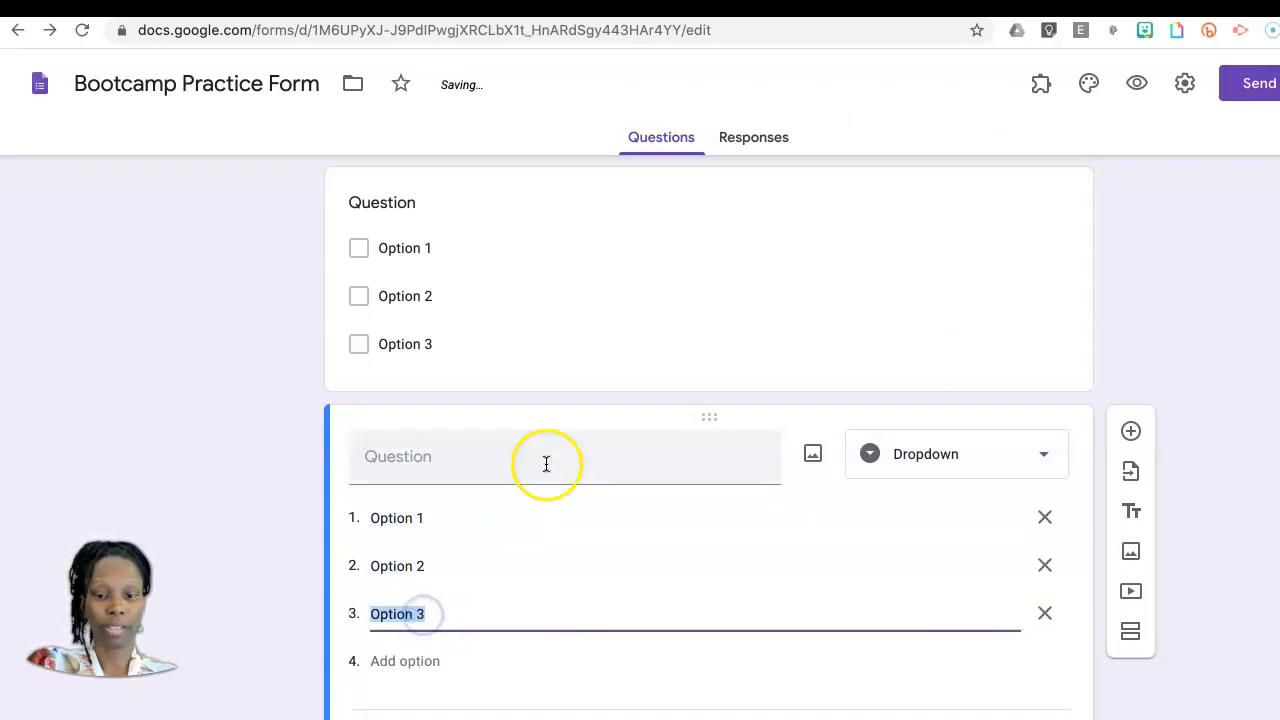
Step: Look over the added checkboxes and dropdown questions, and open a preview of the Bootcamp Practice Form
{"action": "scroll", "coordinate": [706, 623], "scroll_direction": "up", "scroll_amount": 1}
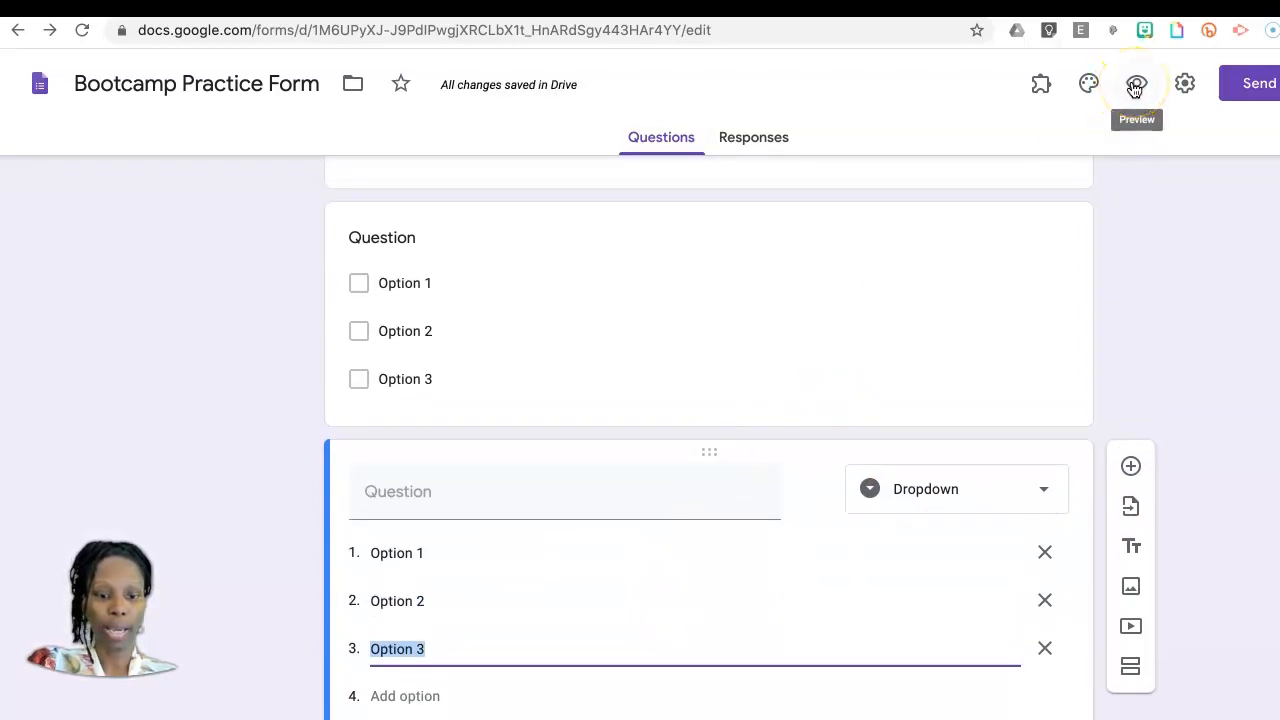
{"action": "scroll", "coordinate": [653, 492], "scroll_direction": "down", "scroll_amount": 2}
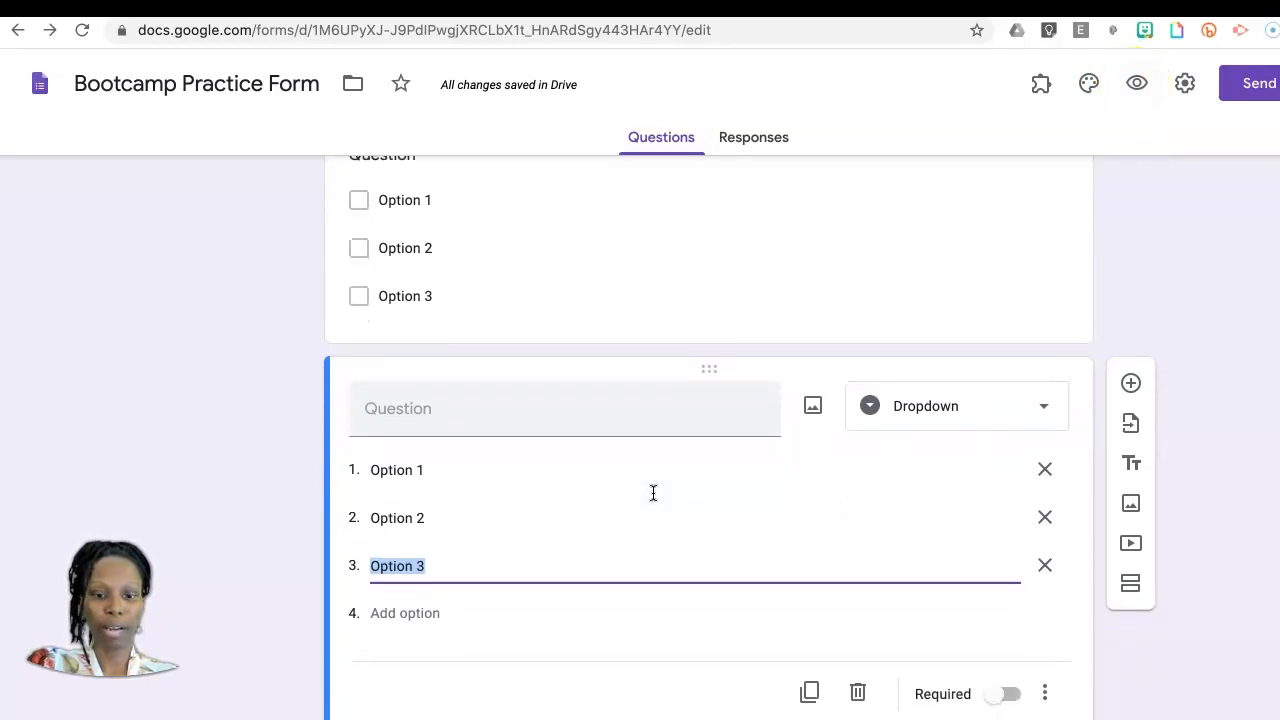
{"action": "scroll", "coordinate": [653, 492], "scroll_direction": "up", "scroll_amount": 5}
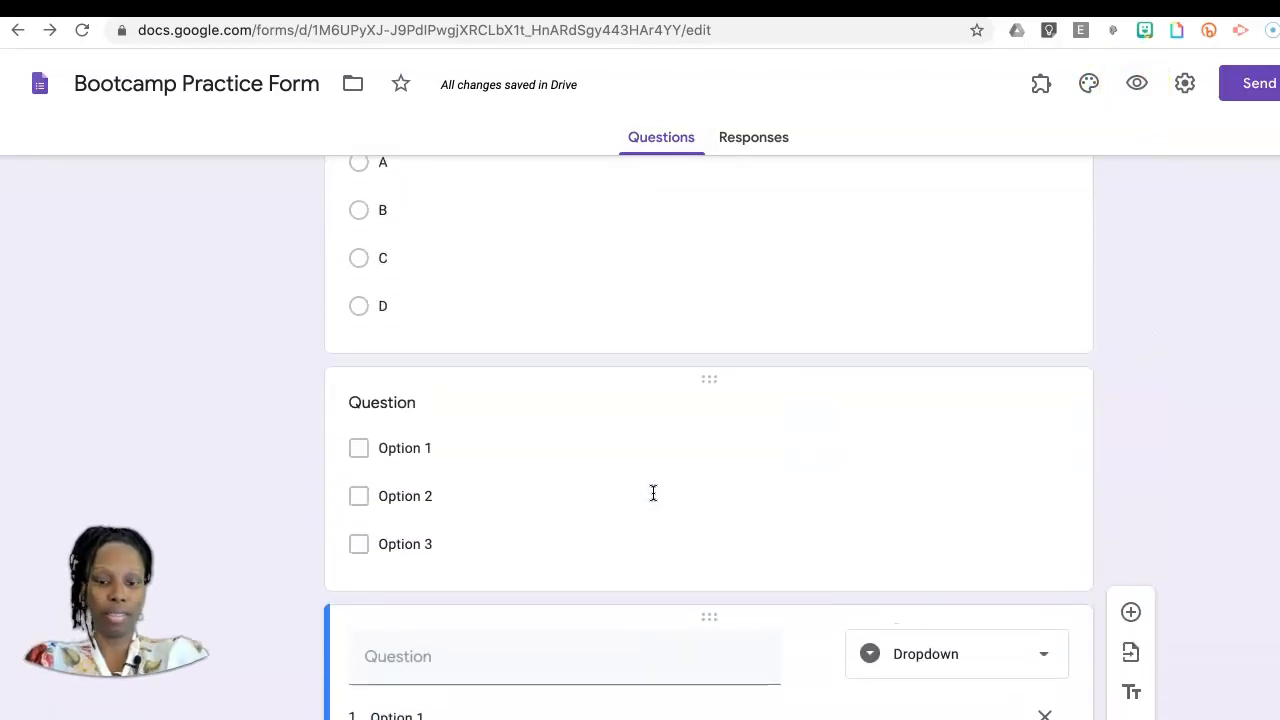
{"action": "scroll", "coordinate": [653, 492], "scroll_direction": "down", "scroll_amount": 6}
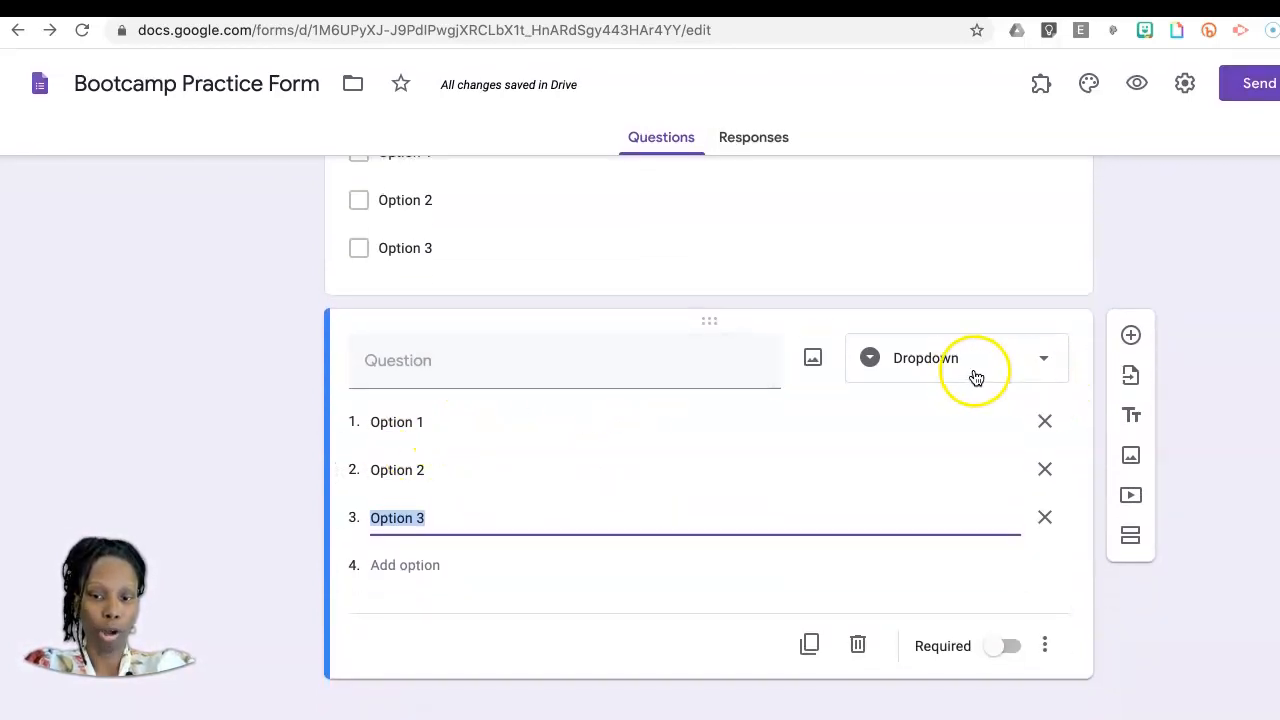
{"action": "left_click", "coordinate": [1138, 88]}
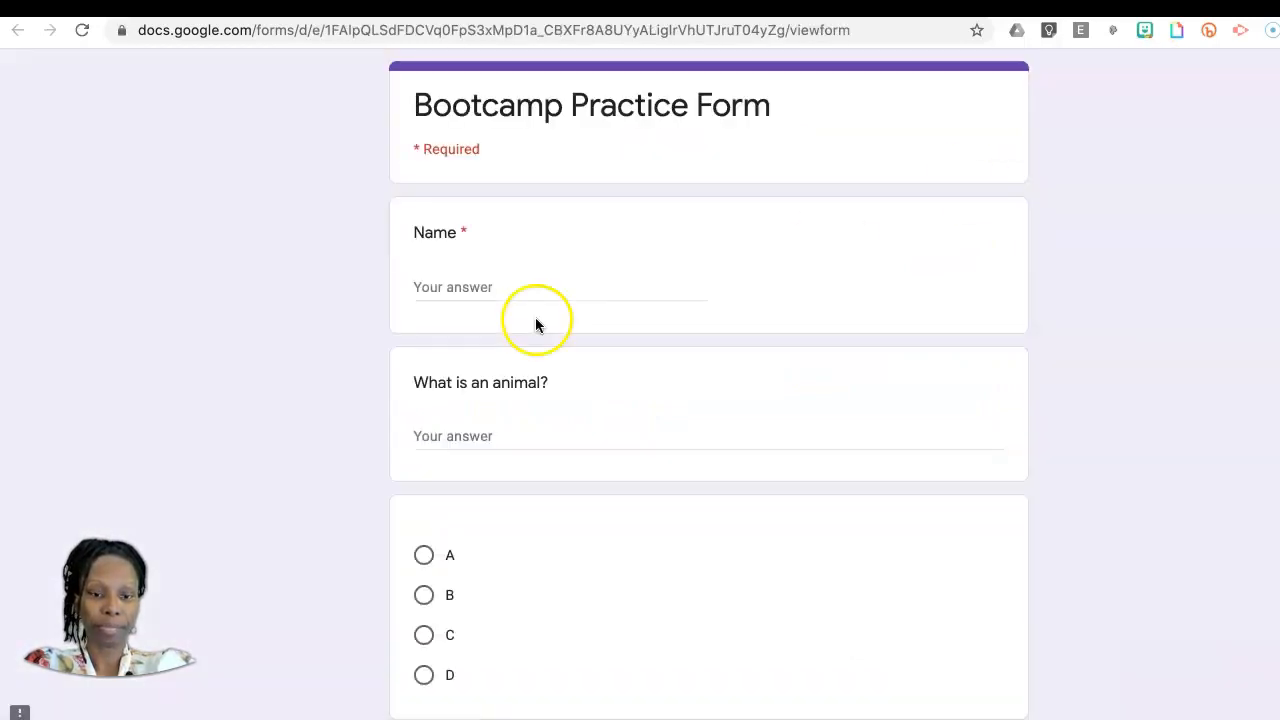
Step: Look through the form preview, expand the dropdown question's choices, and return to the form editor
{"action": "scroll", "coordinate": [658, 454], "scroll_direction": "down", "scroll_amount": 3}
{"action": "scroll", "coordinate": [658, 462], "scroll_direction": "down", "scroll_amount": 3}
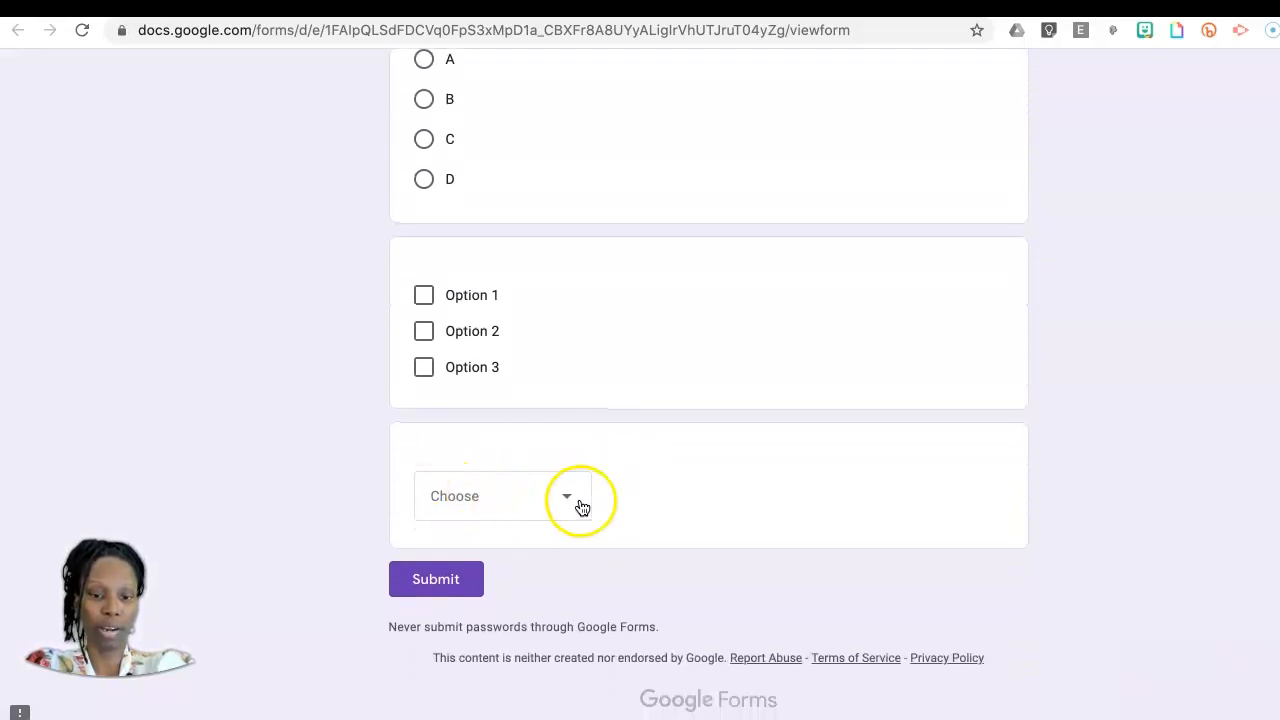
{"action": "left_click", "coordinate": [567, 498]}
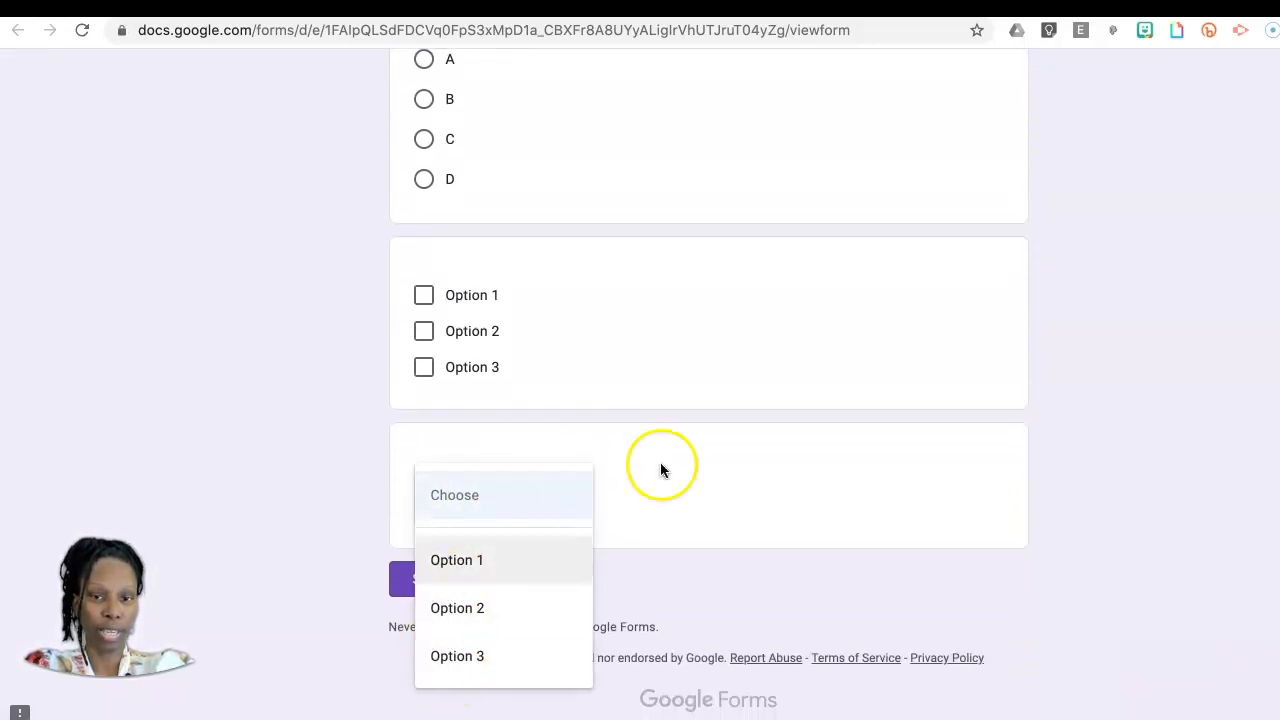
{"action": "left_click", "coordinate": [1090, 8]}
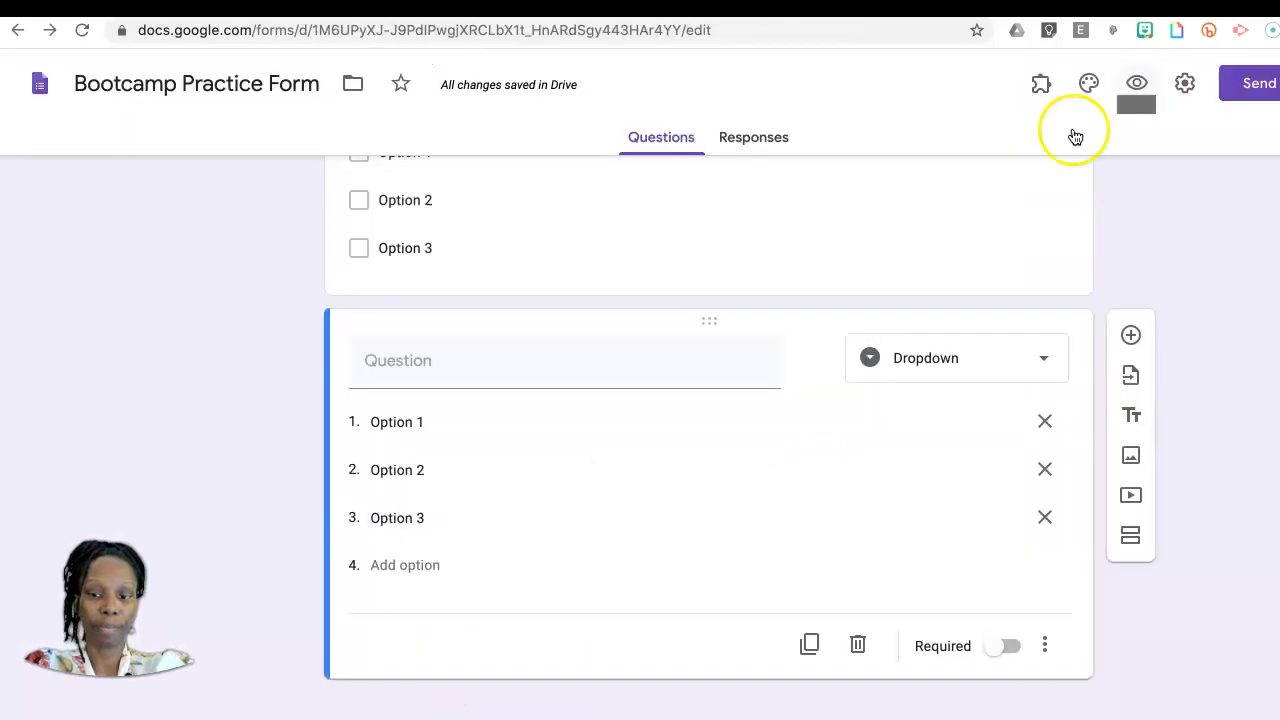
Step: Add an untitled linear scale question after the dropdown question
{"action": "left_click", "coordinate": [1130, 337]}
{"action": "scroll", "coordinate": [824, 523], "scroll_direction": "down", "scroll_amount": 3}
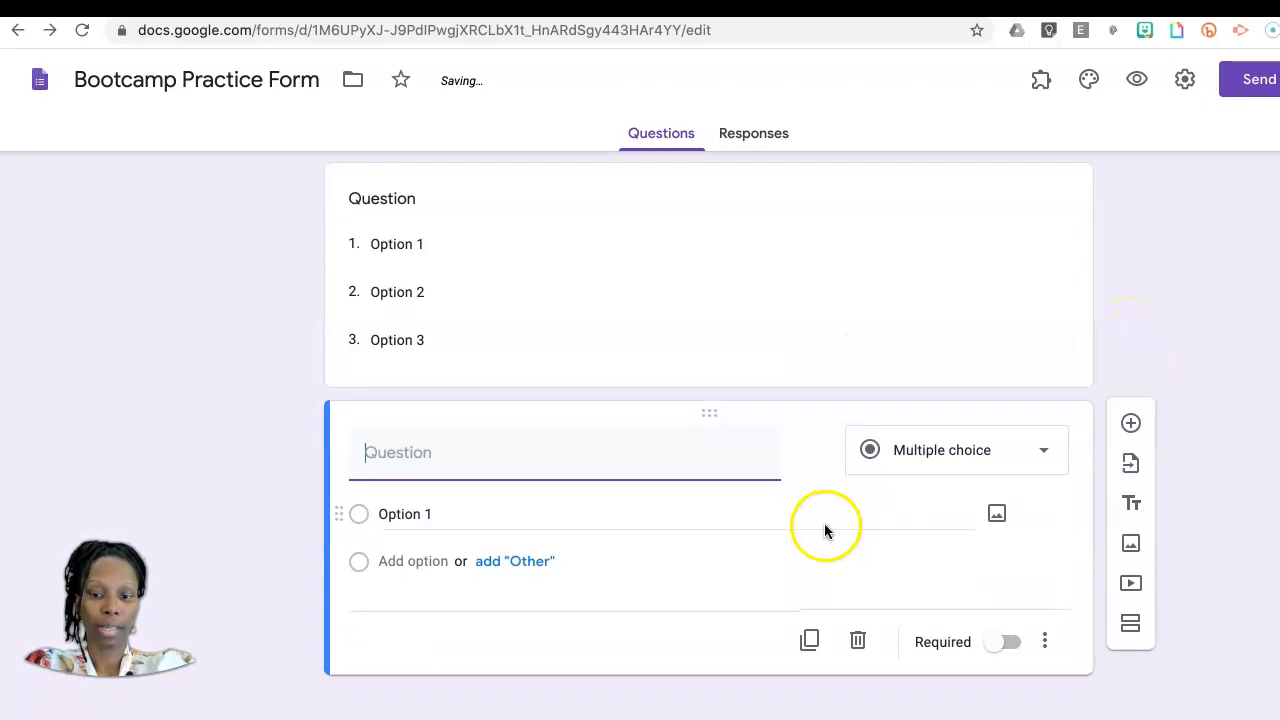
{"action": "left_click", "coordinate": [1032, 454]}
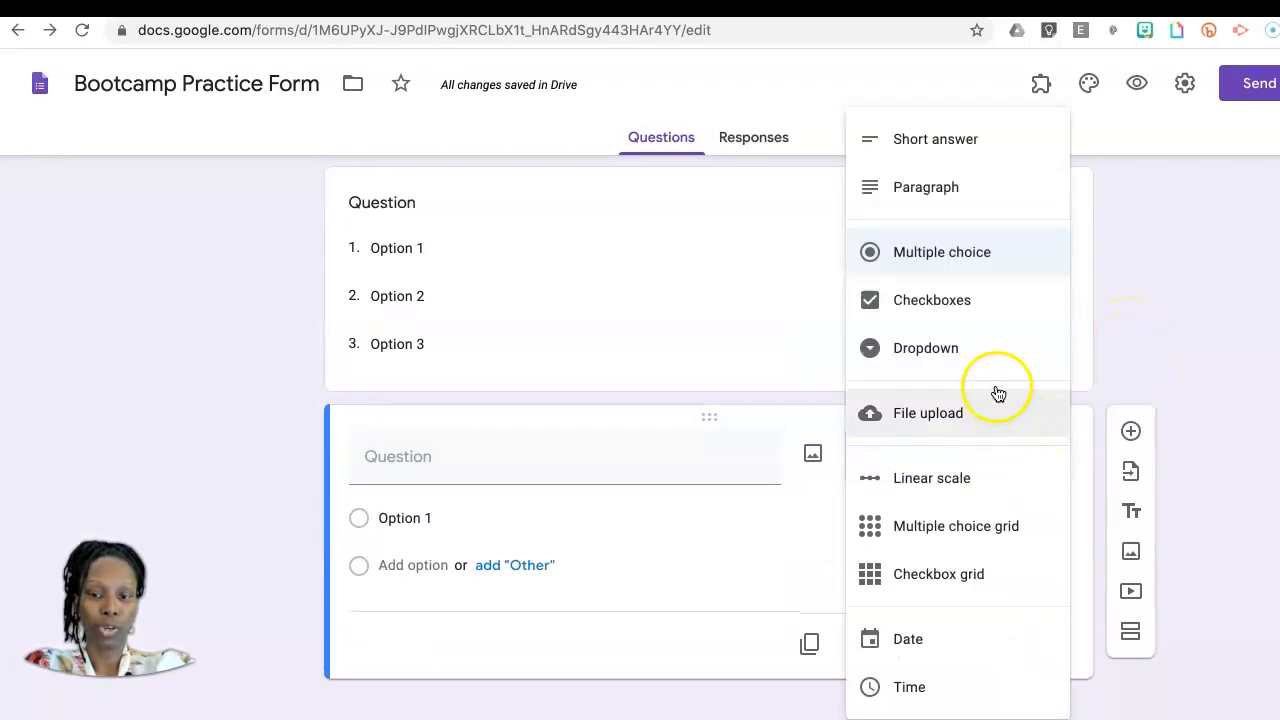
{"action": "left_click", "coordinate": [954, 488]}
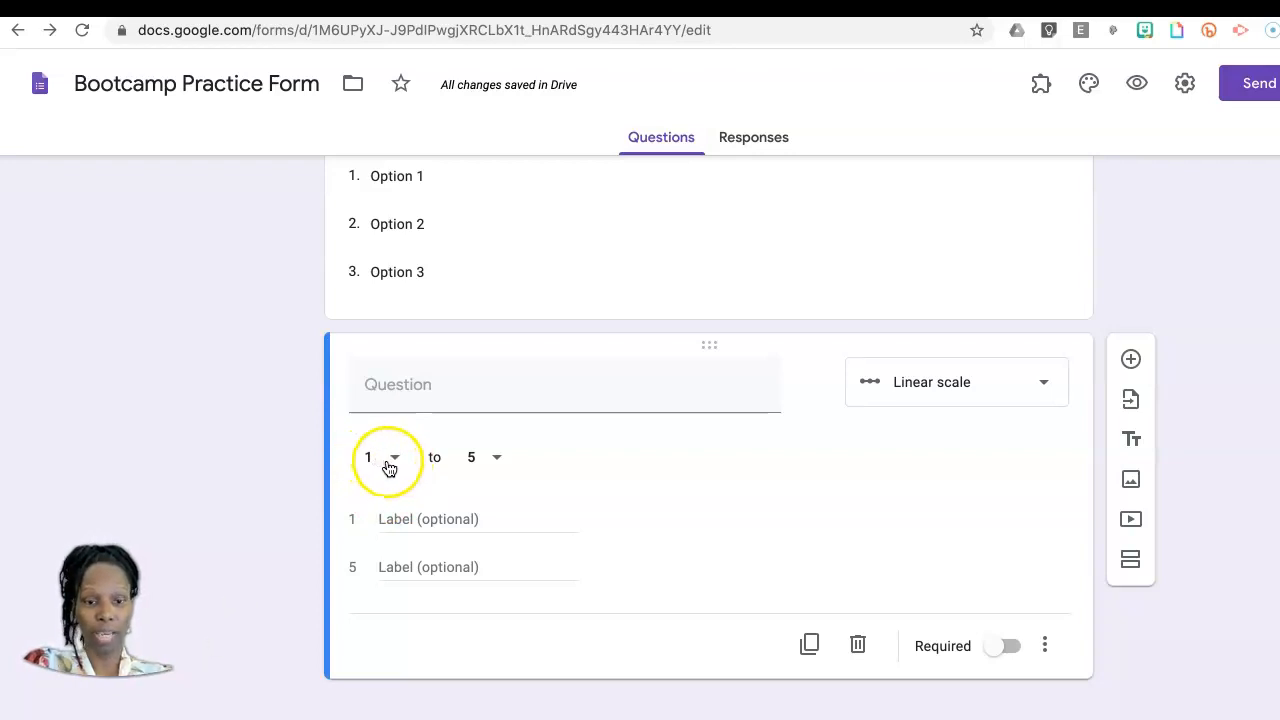
Step: Keep the linear scale's range at 1 to 5, and label 1 as Least and 5 as Most
{"action": "left_click", "coordinate": [393, 467]}
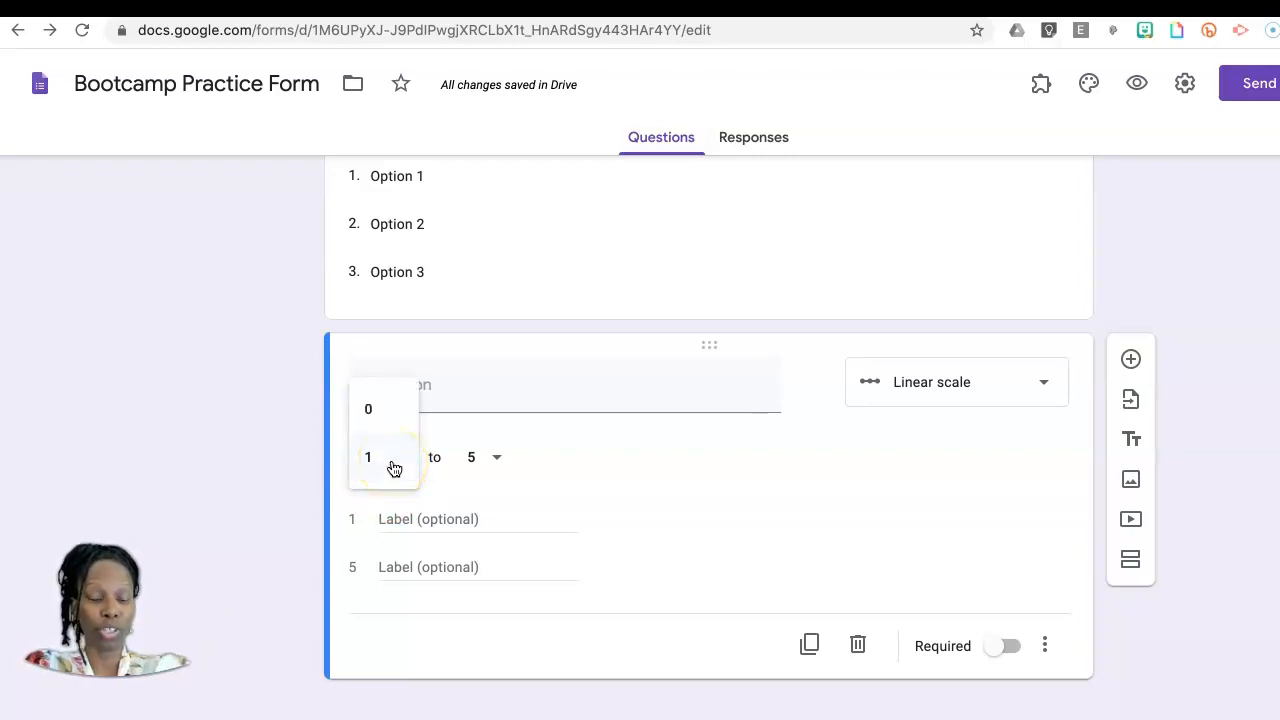
{"action": "left_click", "coordinate": [394, 463]}
{"action": "left_click", "coordinate": [500, 459]}
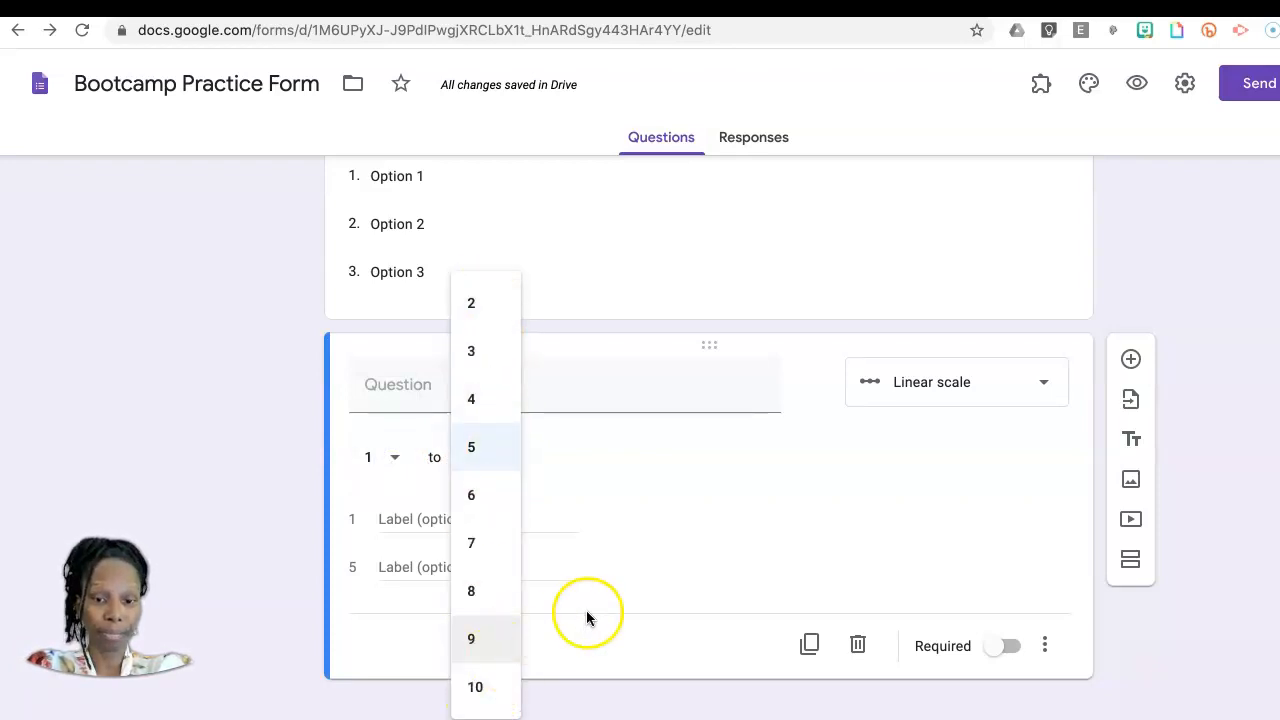
{"action": "left_click", "coordinate": [604, 644]}
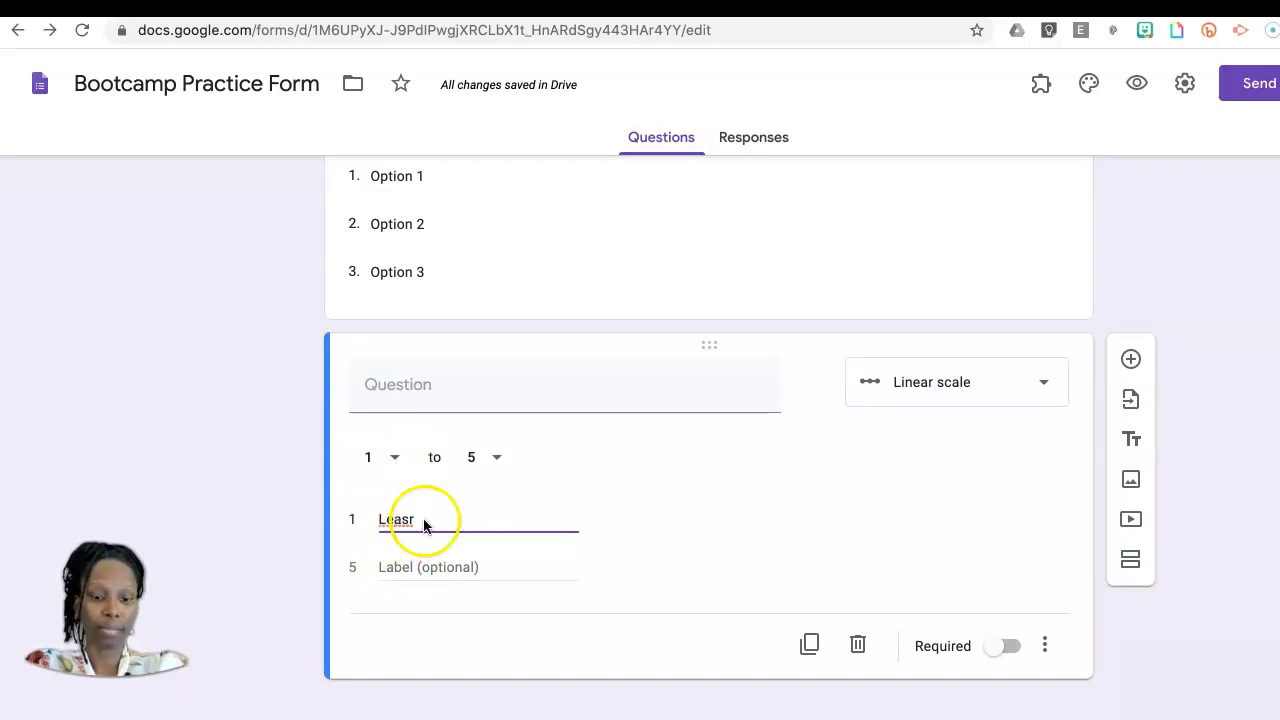
{"action": "left_click", "coordinate": [399, 568]}
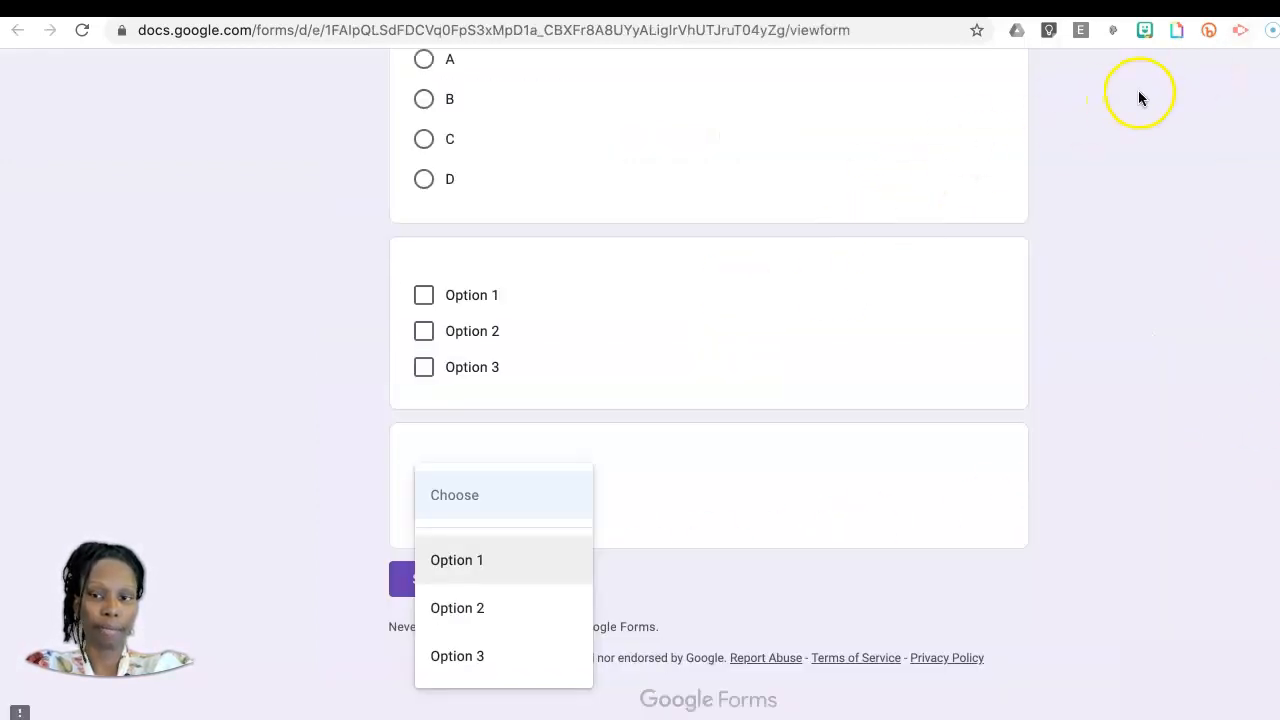
Step: Reload the form preview, examine the linear scale question, and return to the form editor
{"action": "left_click", "coordinate": [82, 37]}
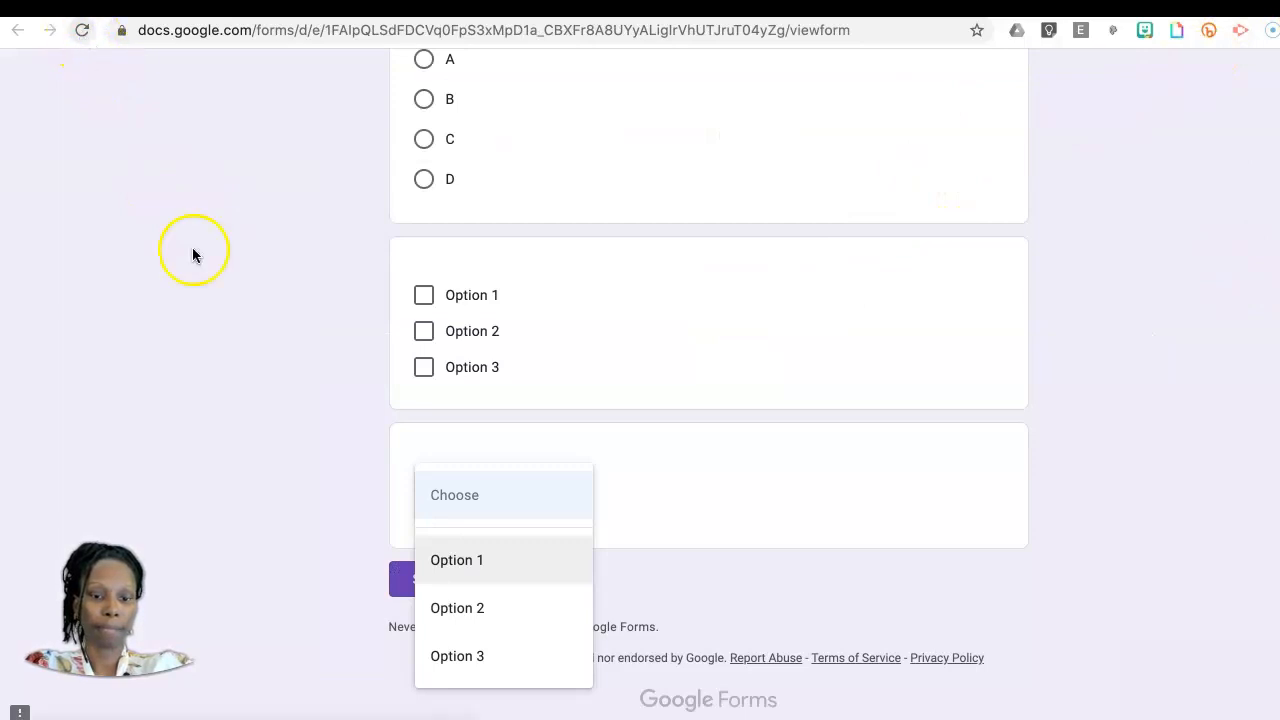
{"action": "scroll", "coordinate": [323, 520], "scroll_direction": "down", "scroll_amount": 2}
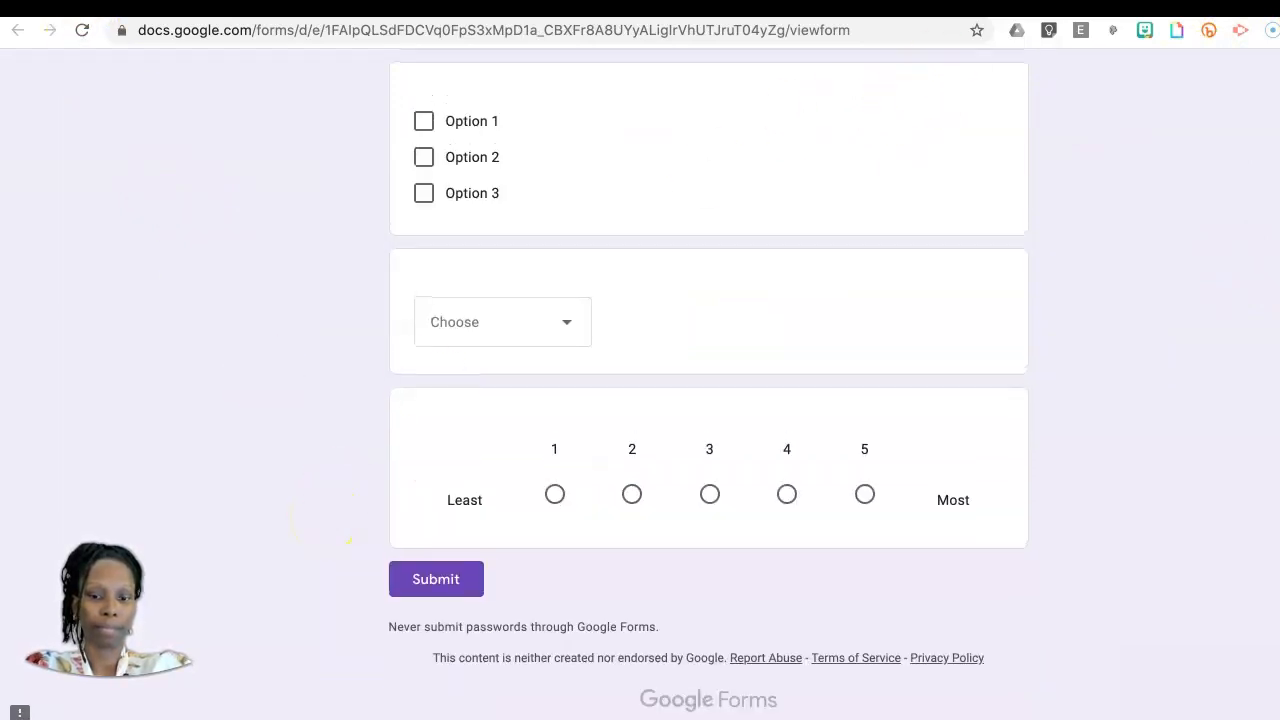
{"action": "left_click", "coordinate": [1075, 8]}
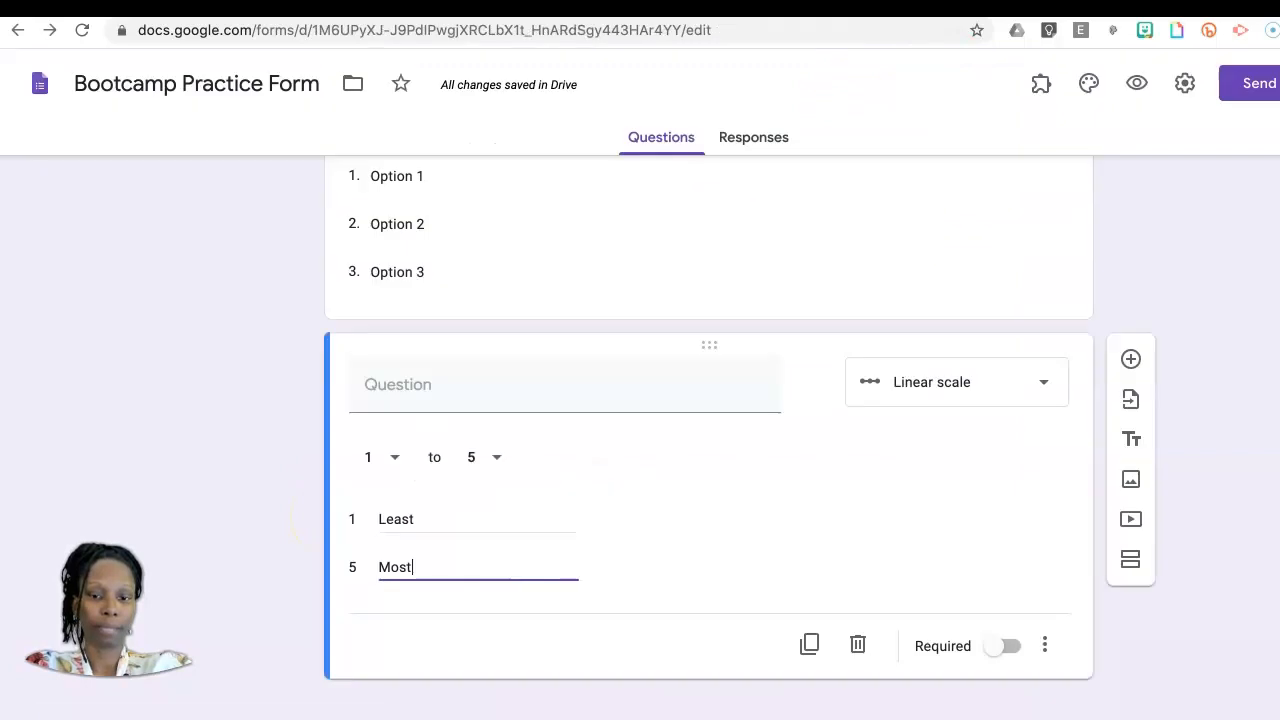
Step: Add an untitled multiple choice grid question with rows Row 1 to Row 3 and columns Column 1 to Column 3
{"action": "left_click", "coordinate": [1132, 355]}
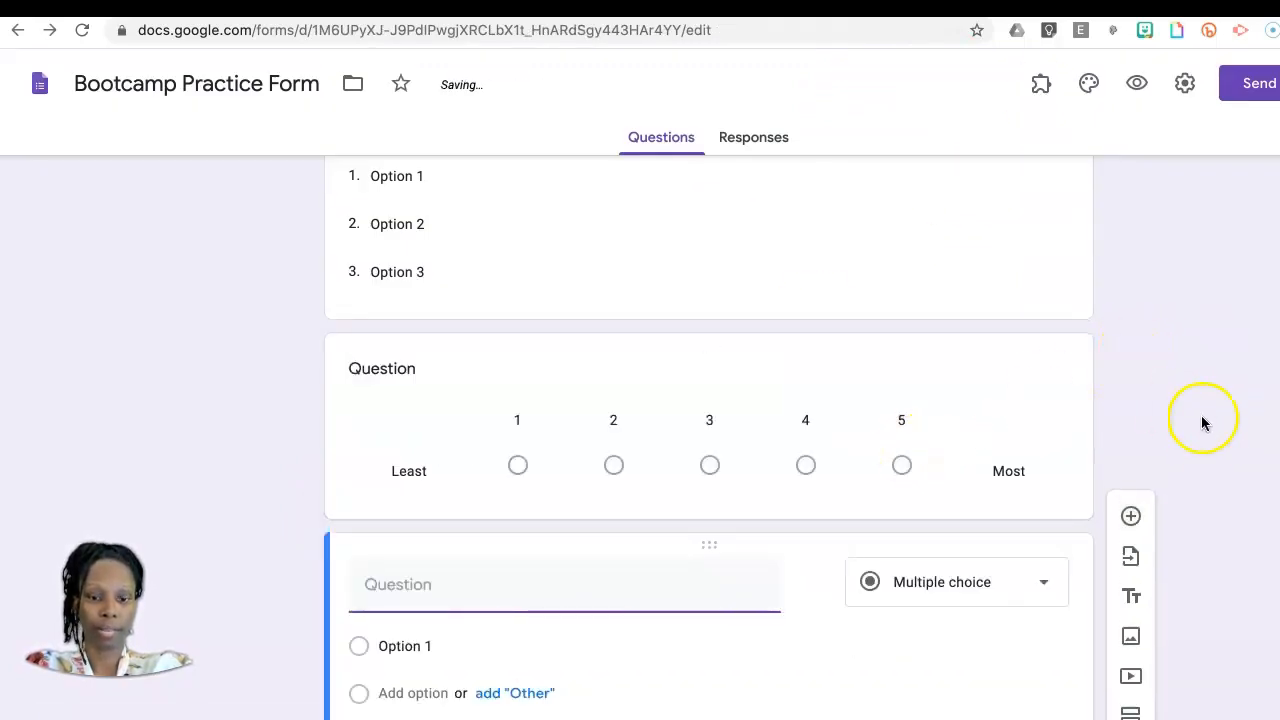
{"action": "left_click", "coordinate": [1055, 459]}
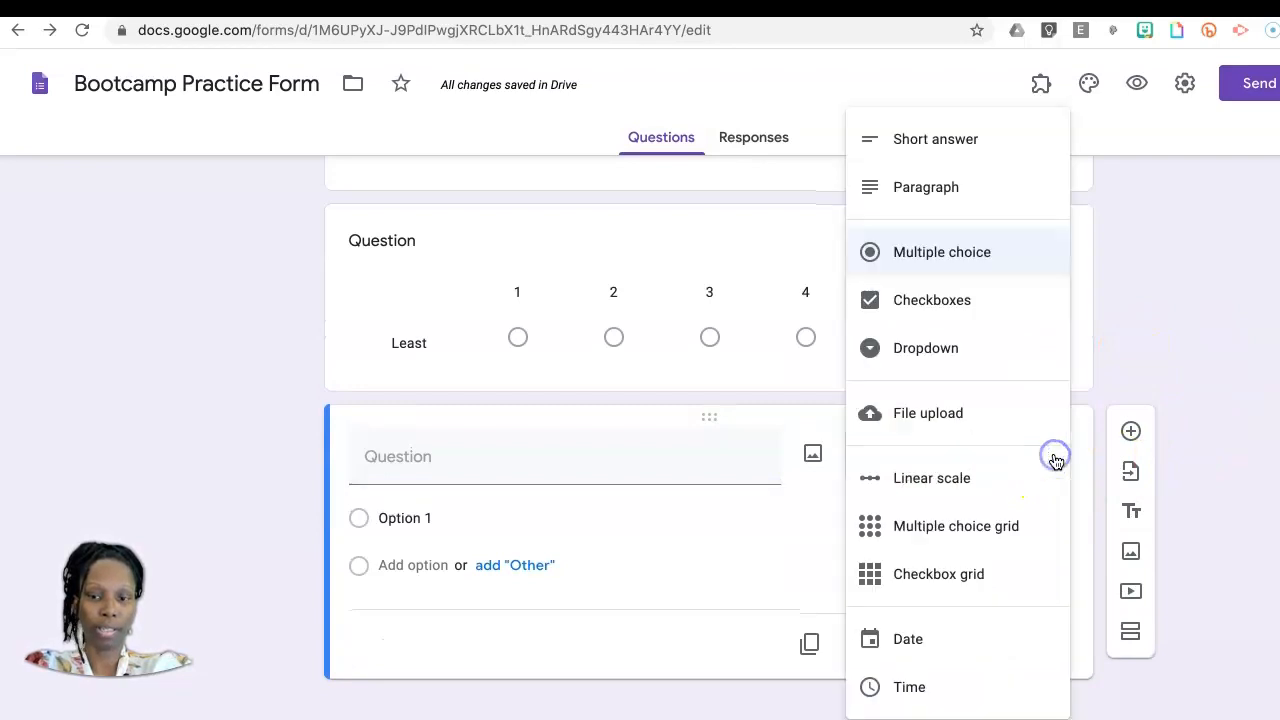
{"action": "left_click", "coordinate": [951, 528]}
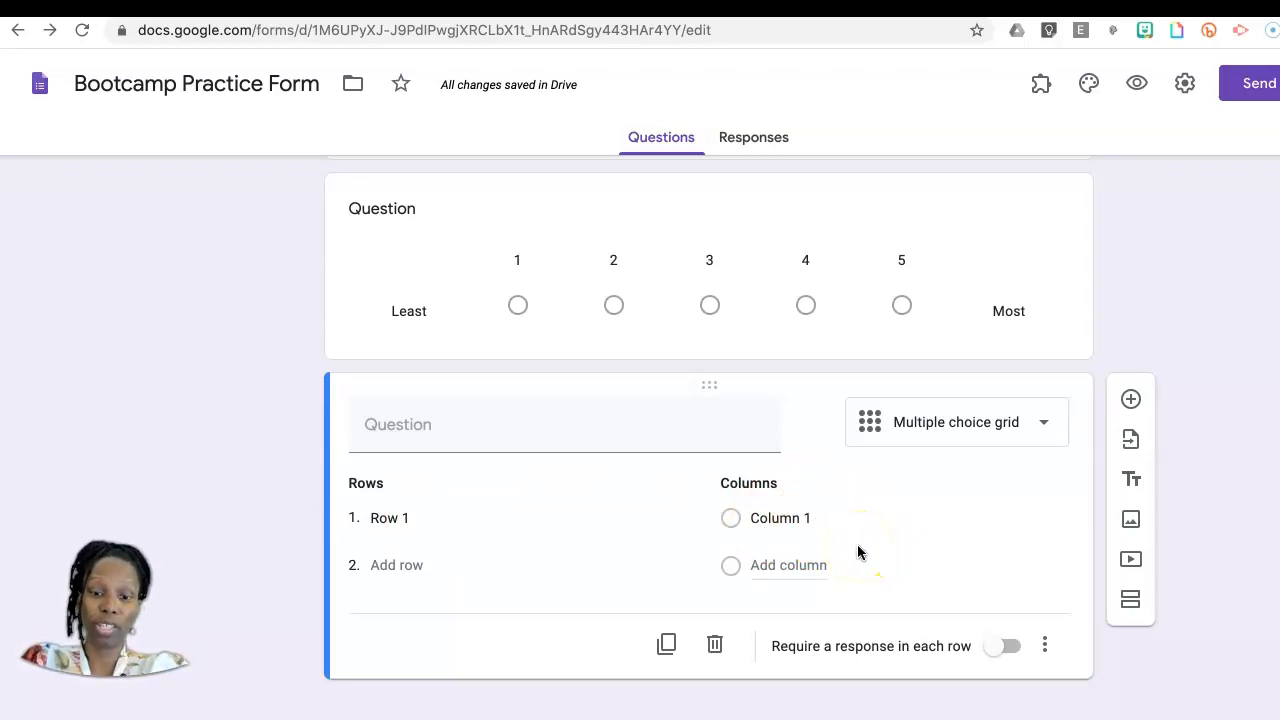
{"action": "left_click", "coordinate": [418, 566]}
{"action": "left_click", "coordinate": [415, 614]}
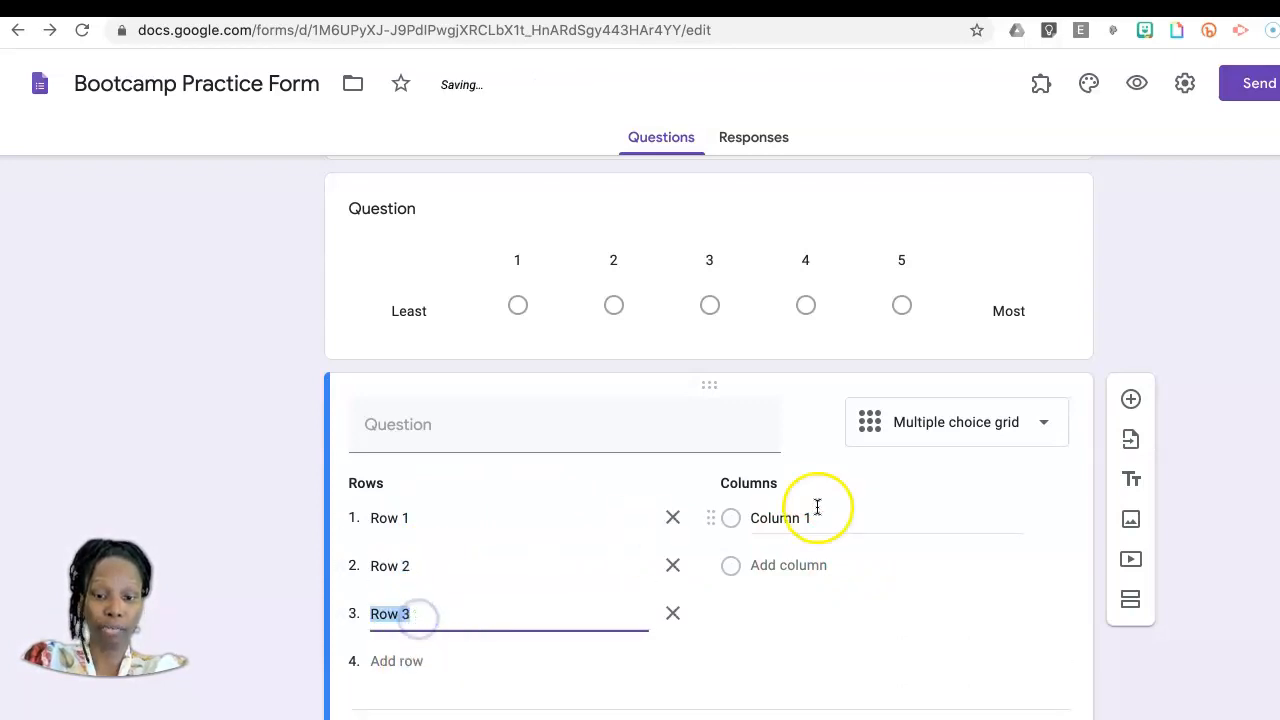
{"action": "left_click", "coordinate": [800, 565]}
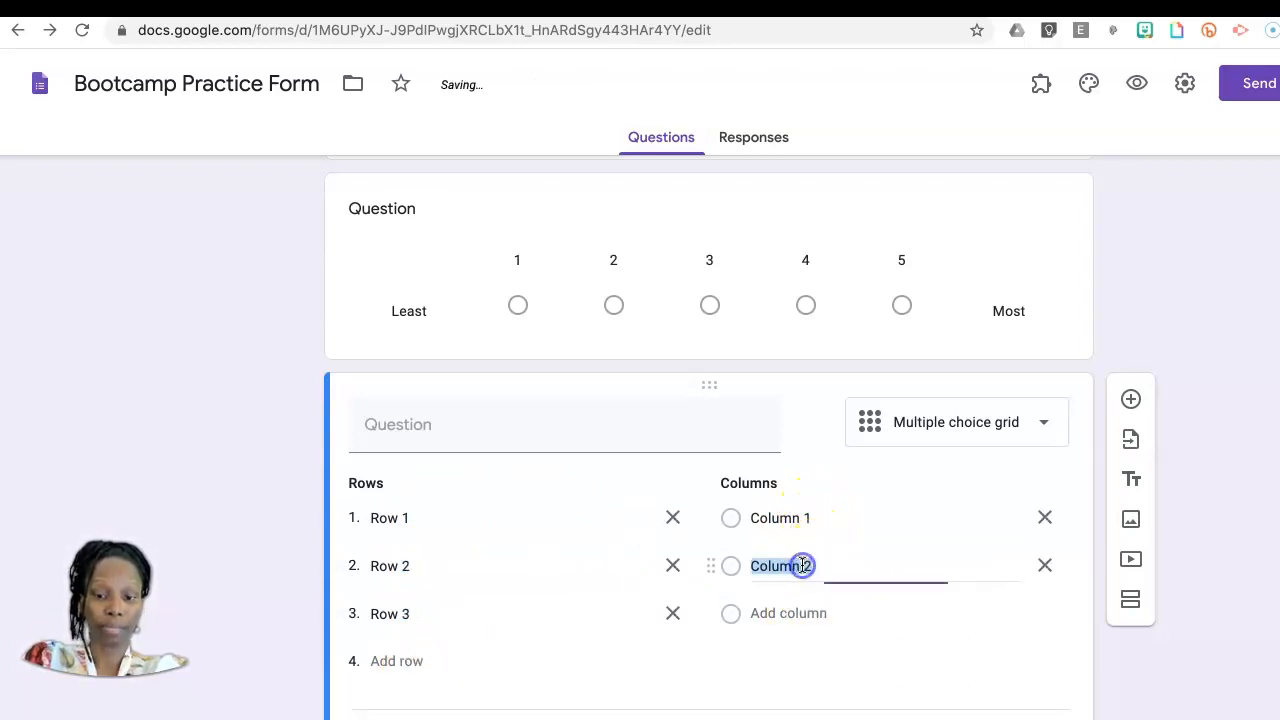
{"action": "left_click", "coordinate": [790, 620]}
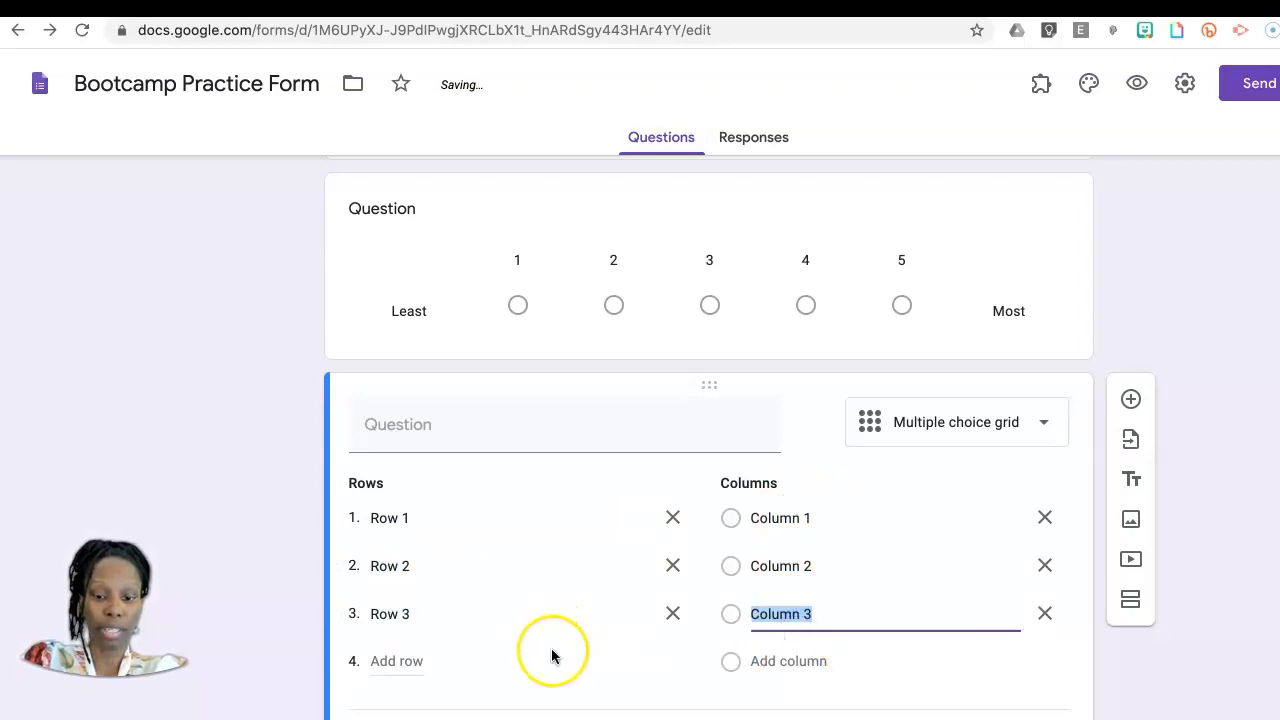
{"action": "scroll", "coordinate": [552, 656], "scroll_direction": "down", "scroll_amount": 2}
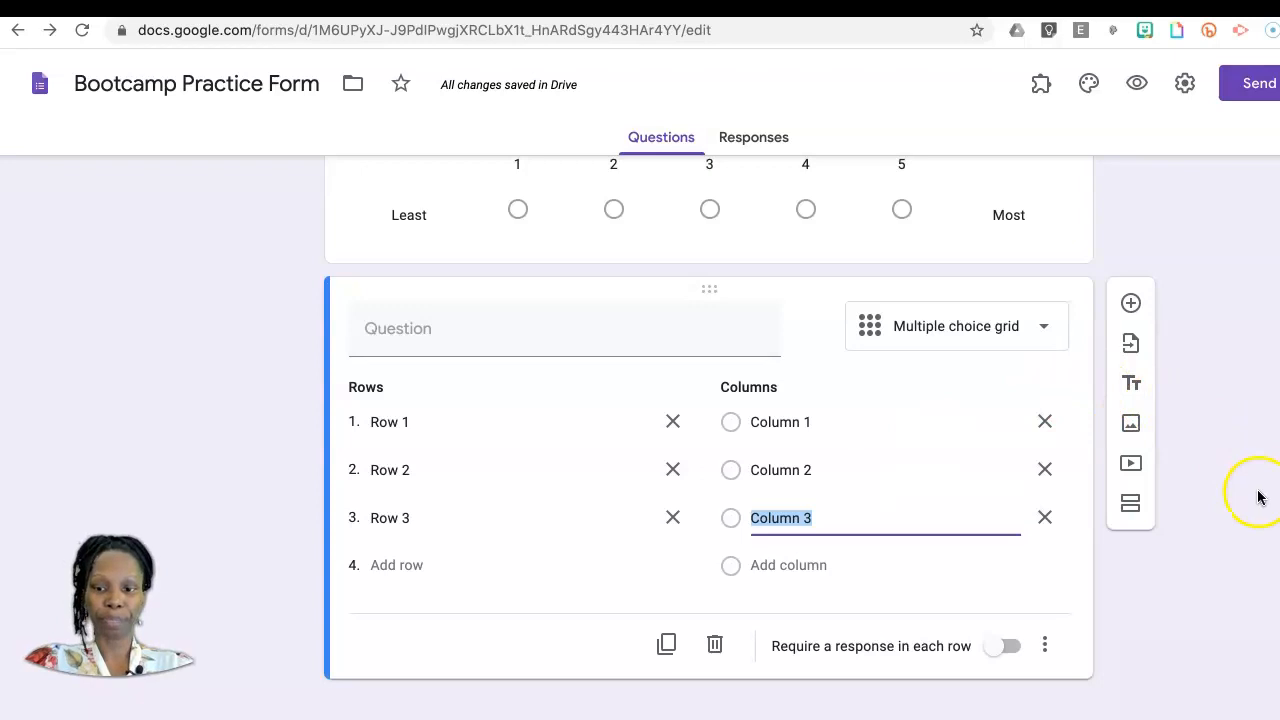
Step: Add an untitled checkbox grid question with rows Row 1 to Row 3 and columns Column 1 to Column 3
{"action": "left_click", "coordinate": [1131, 305]}
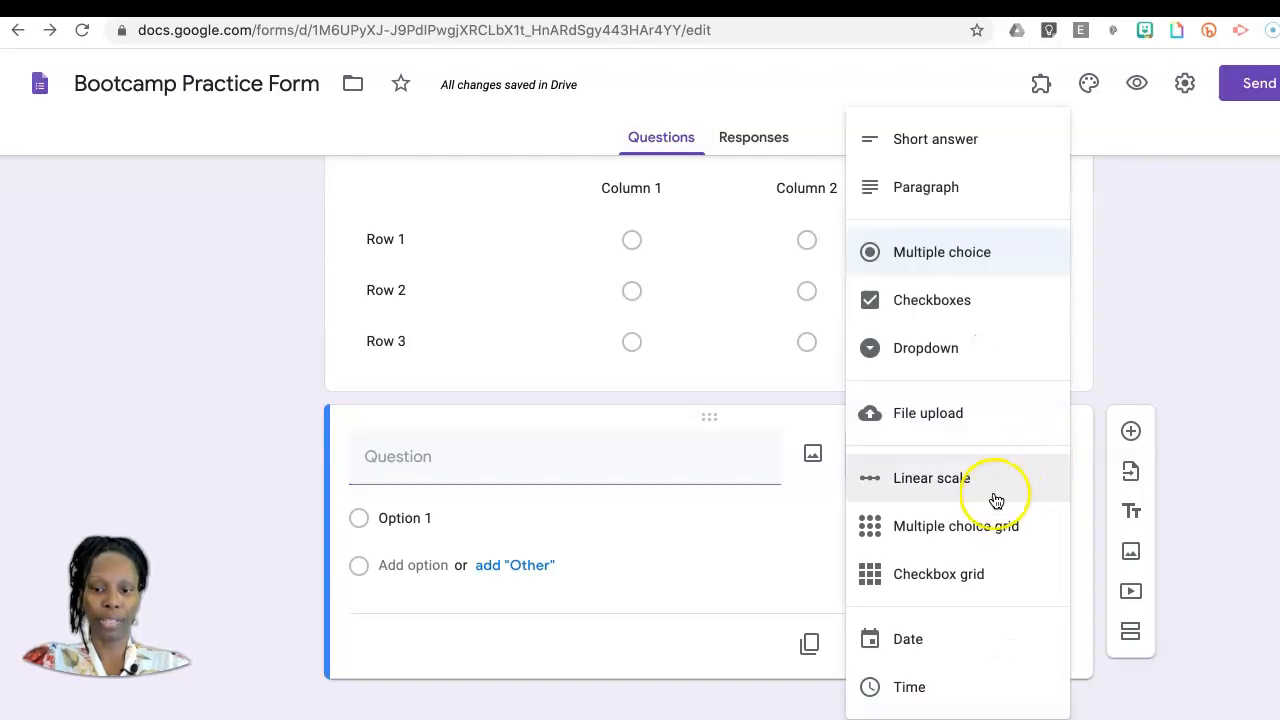
{"action": "left_click", "coordinate": [968, 576]}
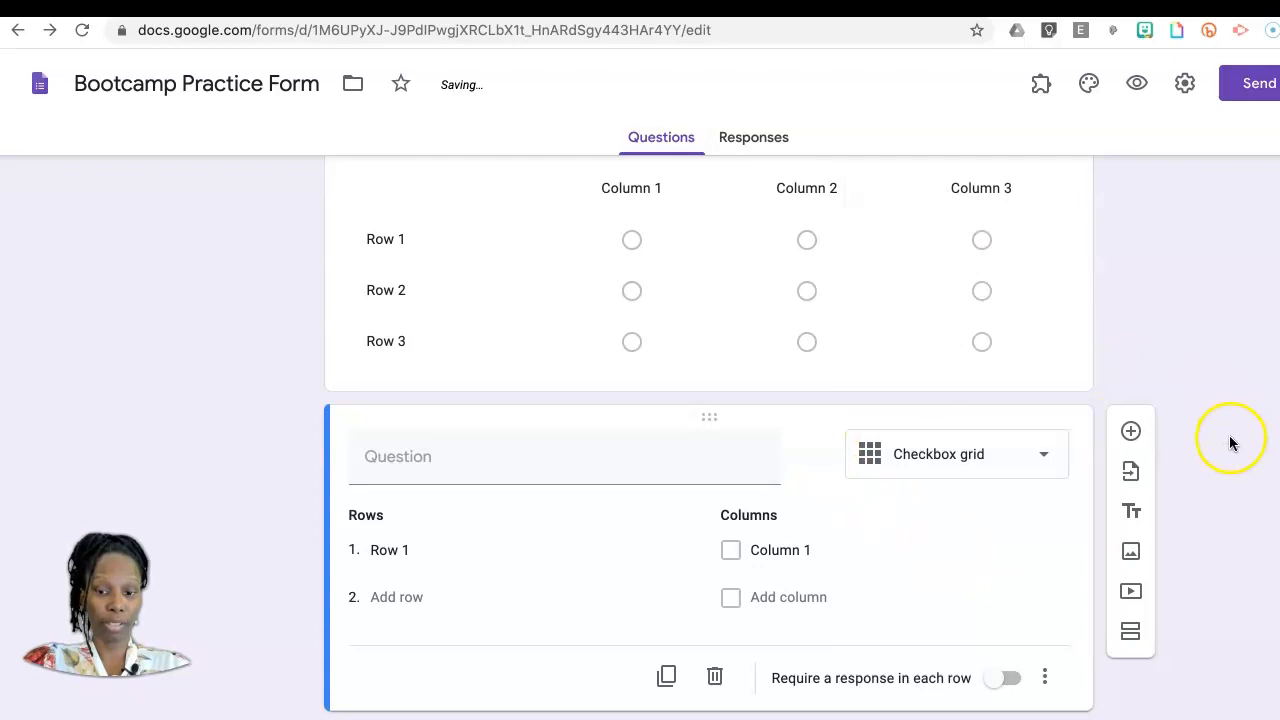
{"action": "scroll", "coordinate": [1232, 441], "scroll_direction": "down", "scroll_amount": 1}
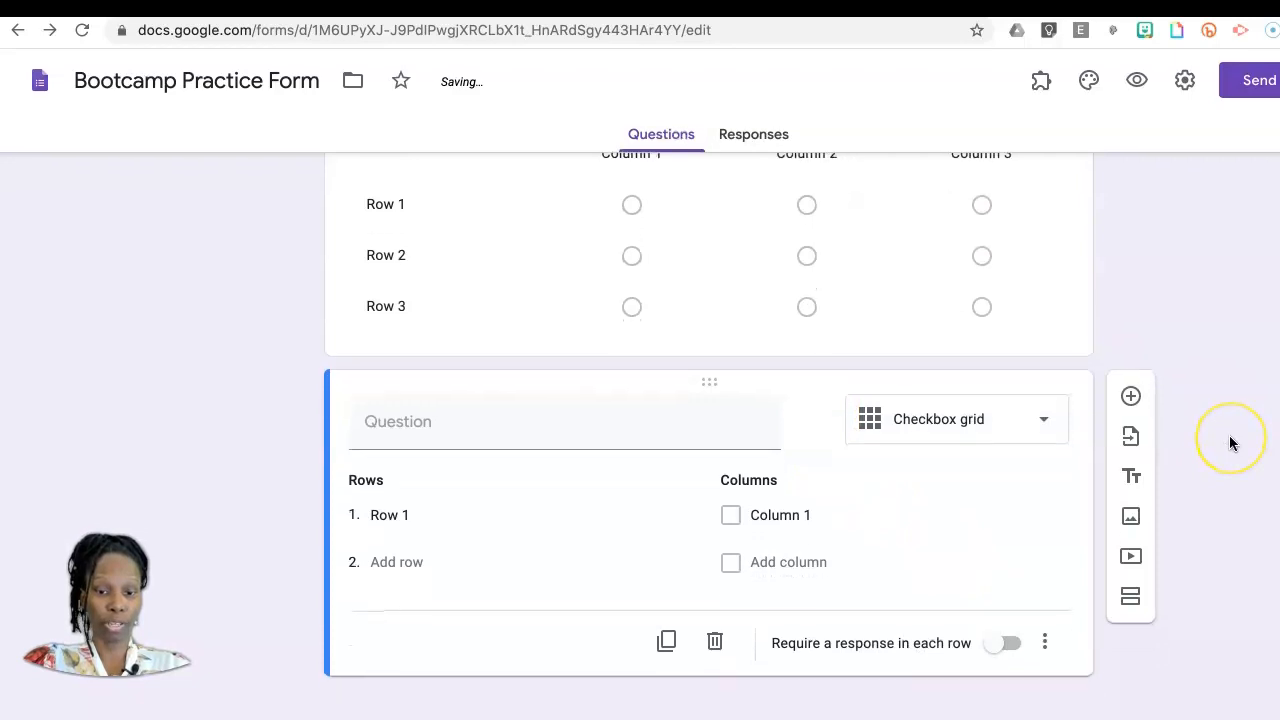
{"action": "left_click", "coordinate": [412, 565]}
{"action": "left_click", "coordinate": [409, 613]}
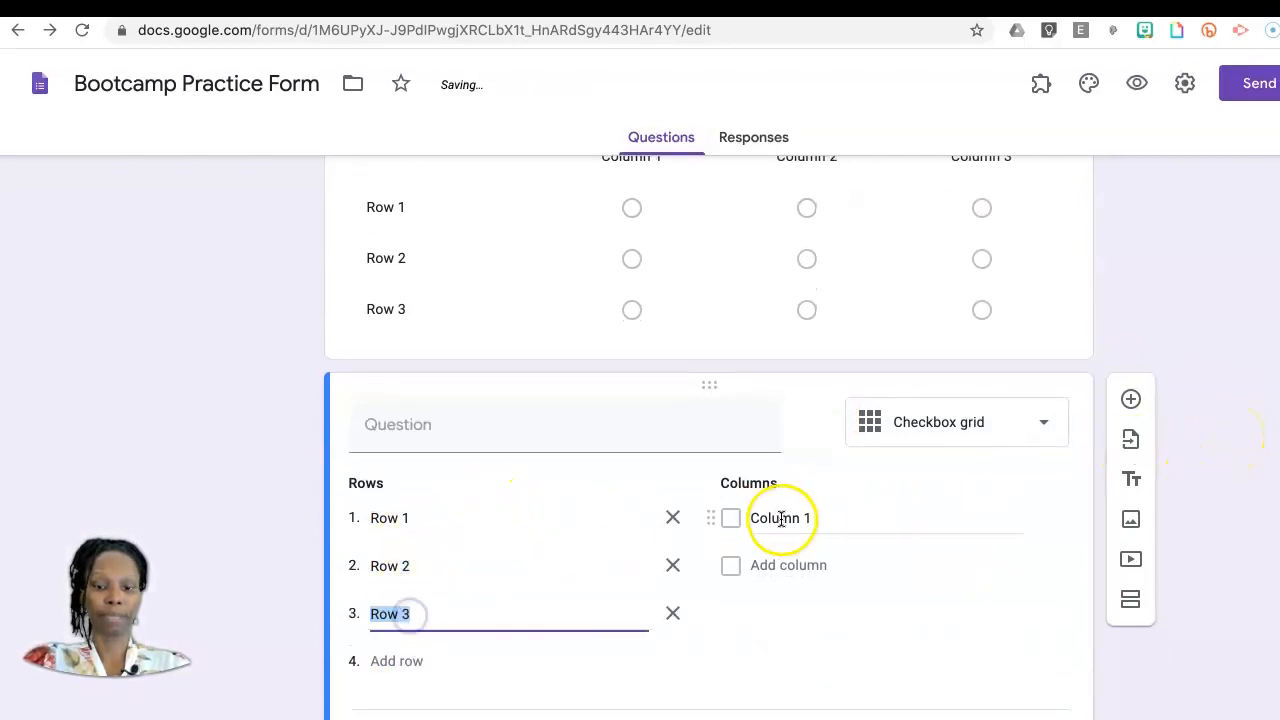
{"action": "left_click", "coordinate": [789, 563]}
{"action": "left_click", "coordinate": [787, 613]}
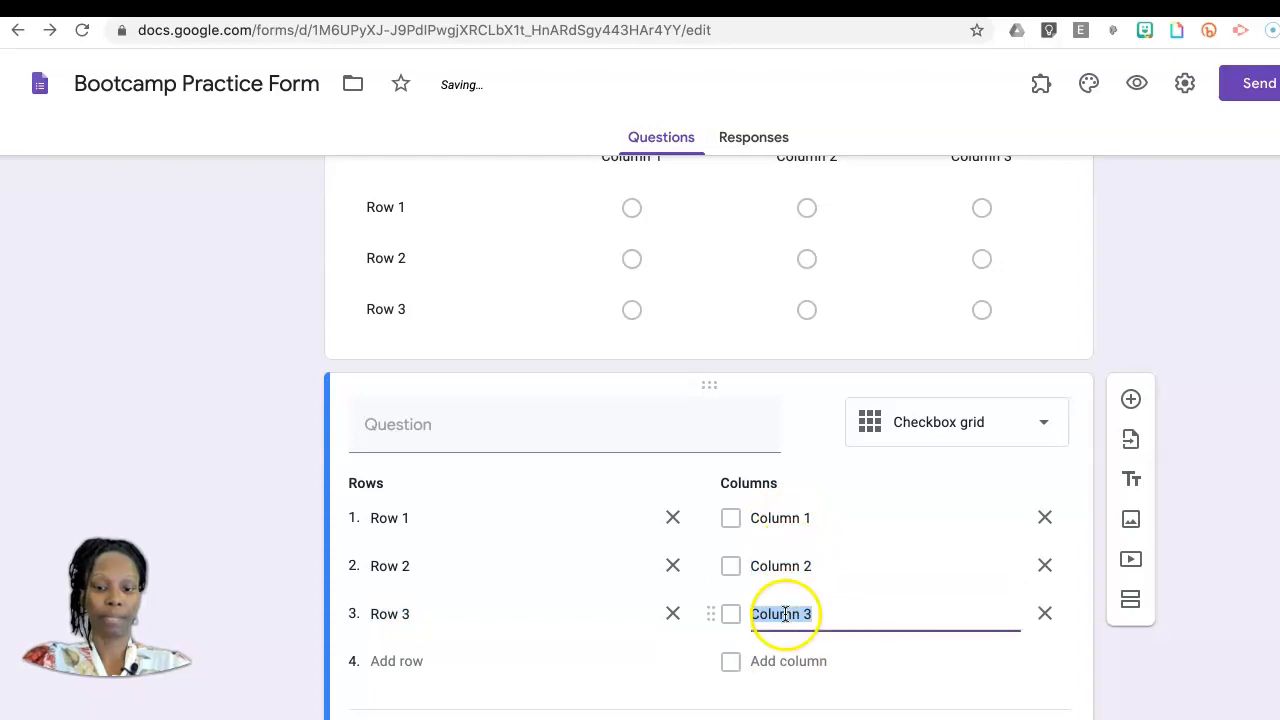
Step: Reload the form preview, examine the two grid questions, and return to the form editor
{"action": "left_click", "coordinate": [1140, 88]}
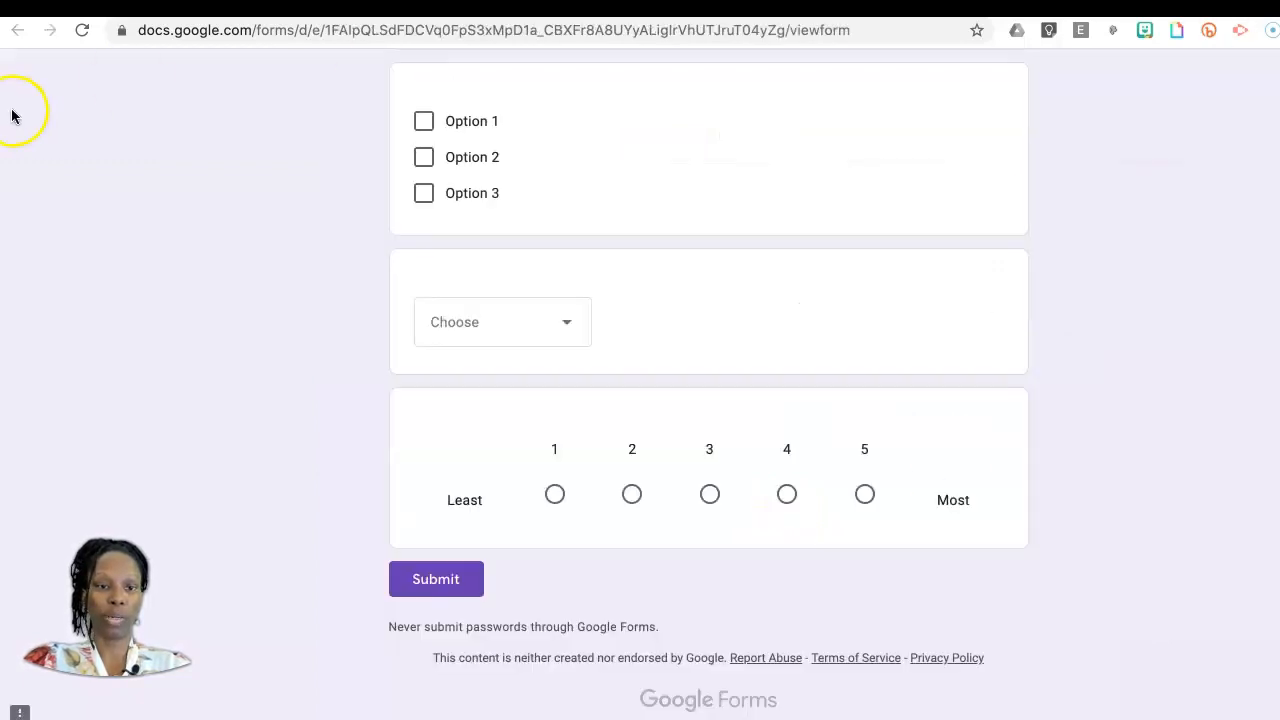
{"action": "left_click", "coordinate": [82, 32]}
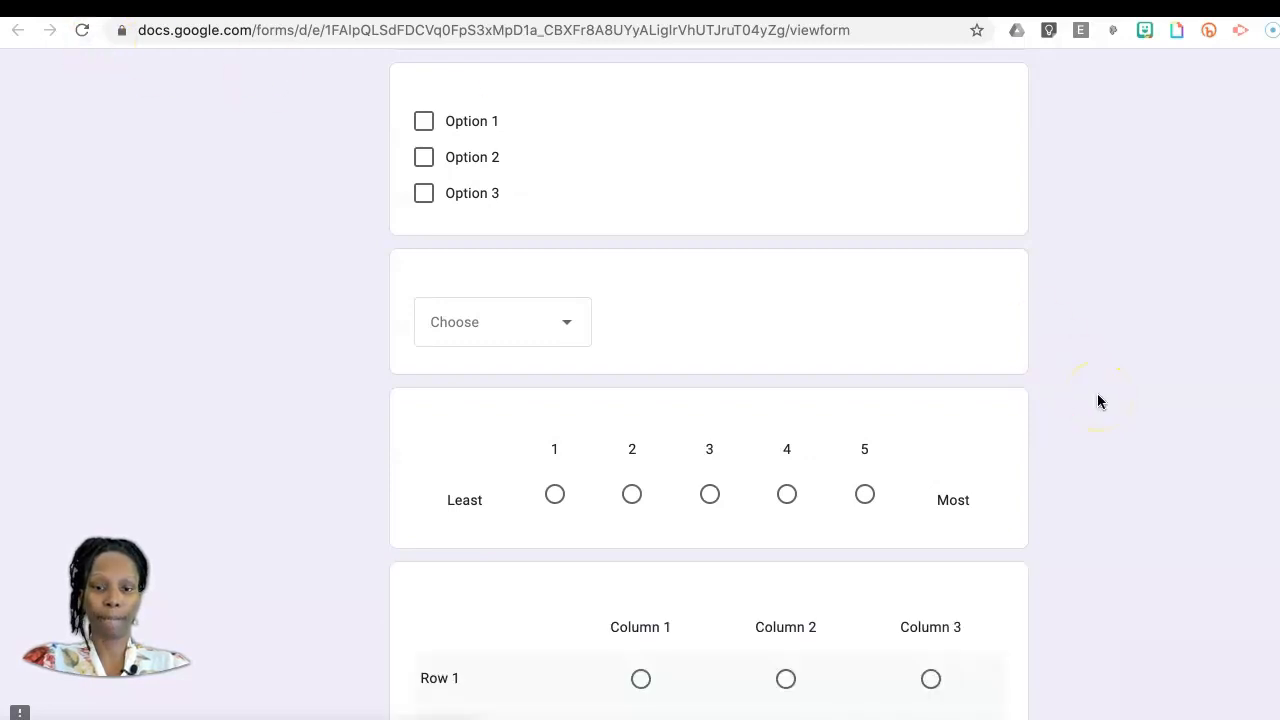
{"action": "scroll", "coordinate": [1097, 400], "scroll_direction": "down", "scroll_amount": 6}
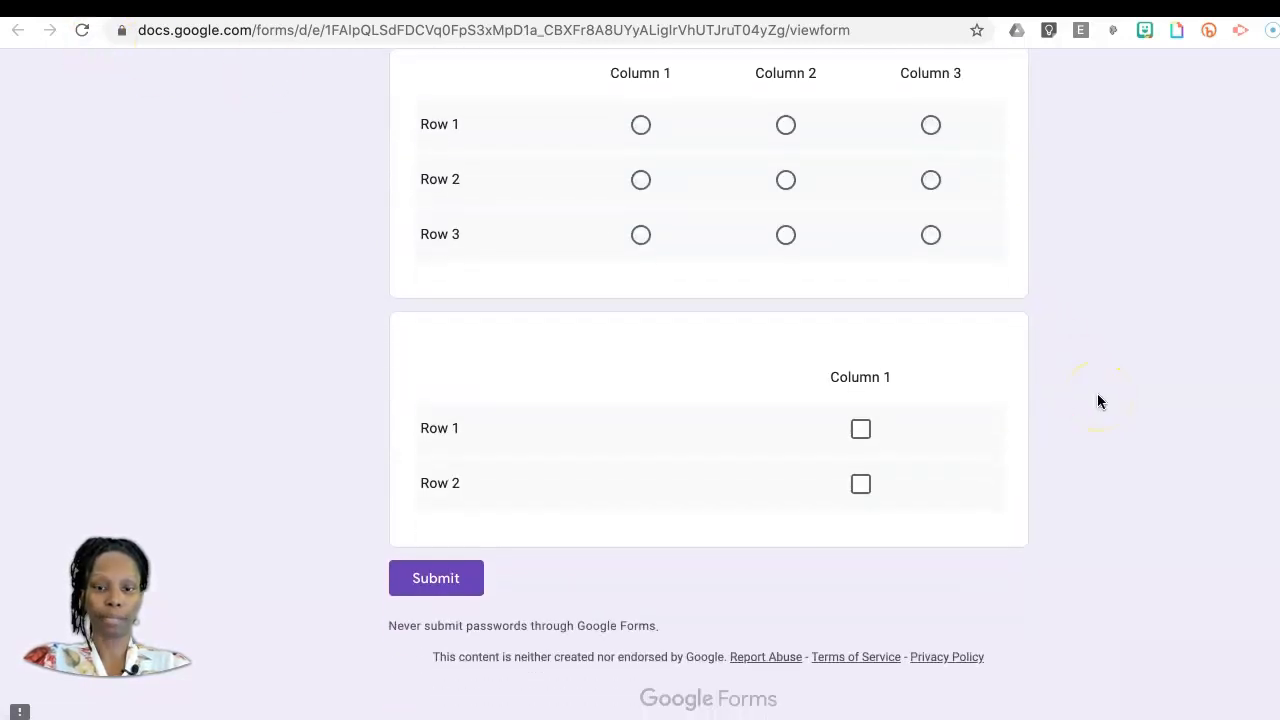
{"action": "scroll", "coordinate": [1097, 400], "scroll_direction": "up", "scroll_amount": 1}
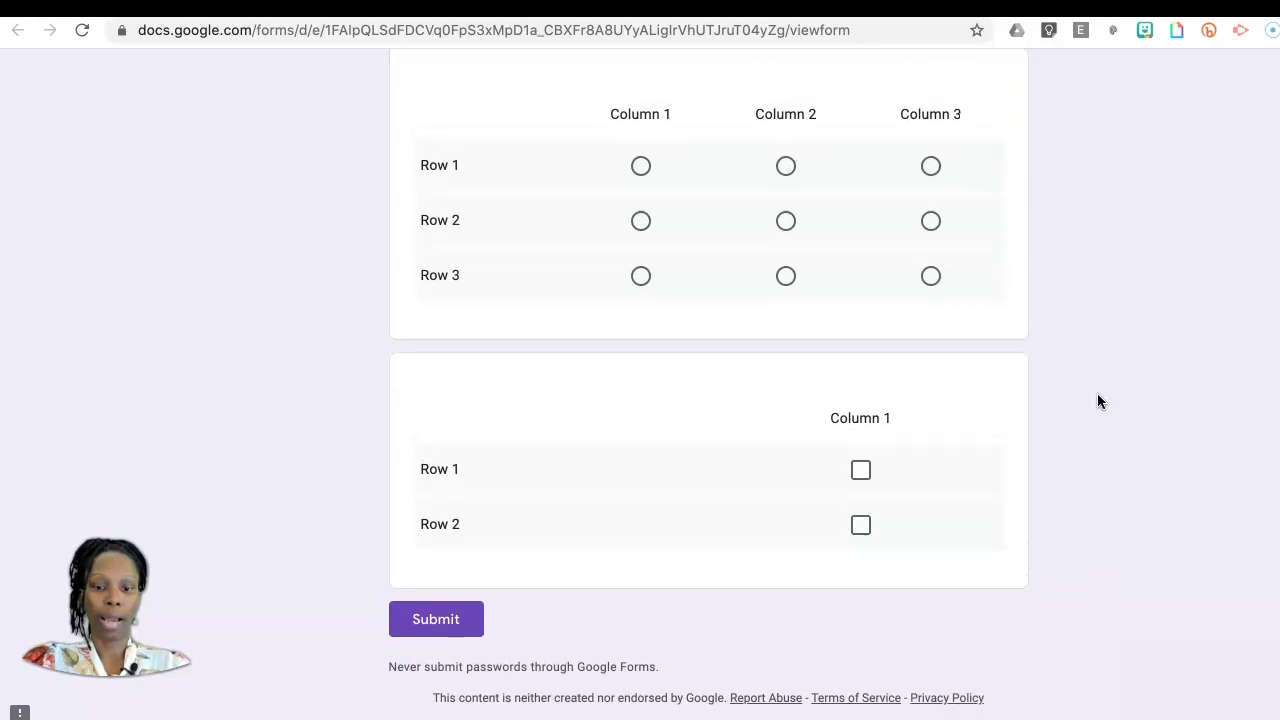
{"action": "left_click", "coordinate": [1110, 8]}
{"action": "left_click", "coordinate": [1204, 297]}
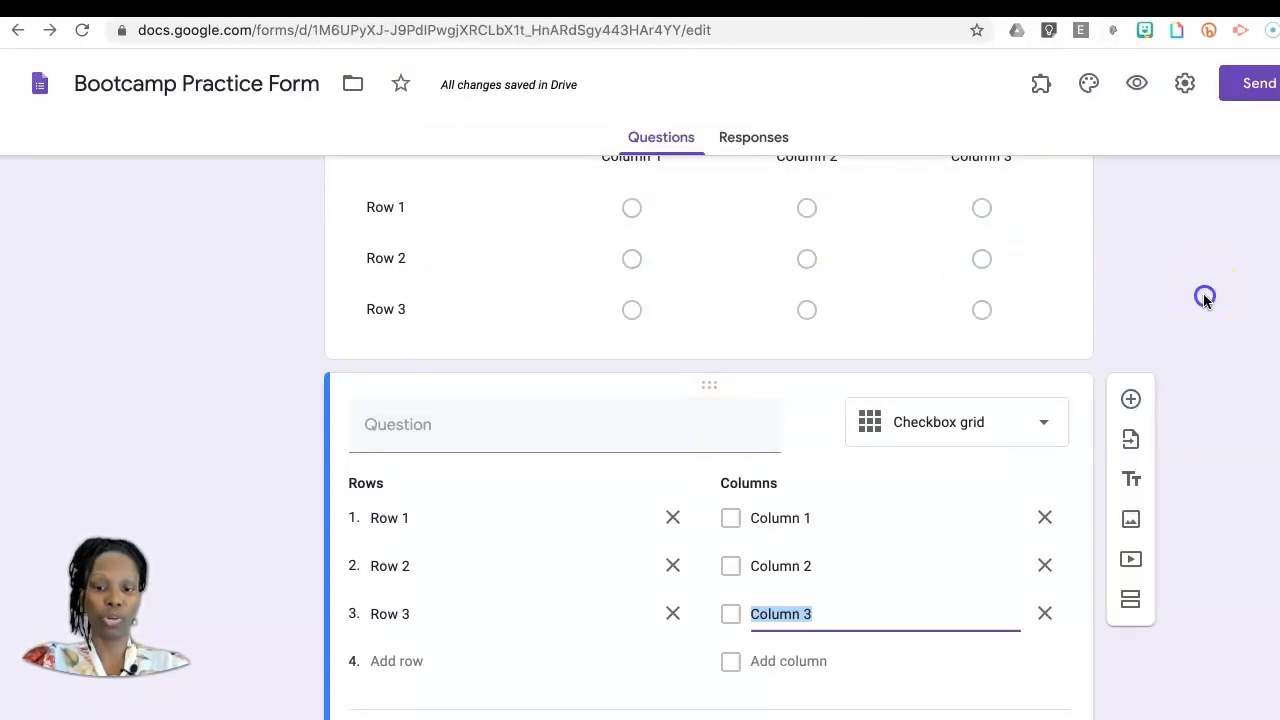
Step: Compare the two grid questions and require a response in each row of the checkbox grid
{"action": "scroll", "coordinate": [1204, 298], "scroll_direction": "up", "scroll_amount": 4}
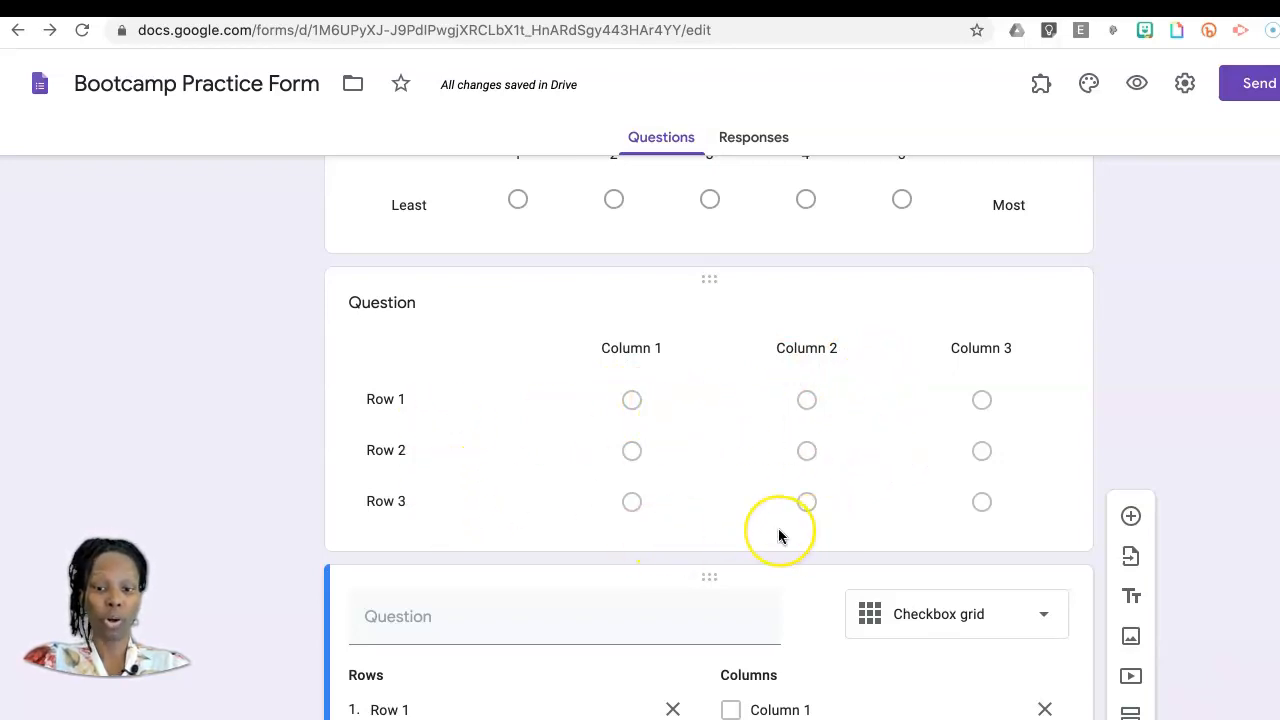
{"action": "scroll", "coordinate": [779, 530], "scroll_direction": "down", "scroll_amount": 3}
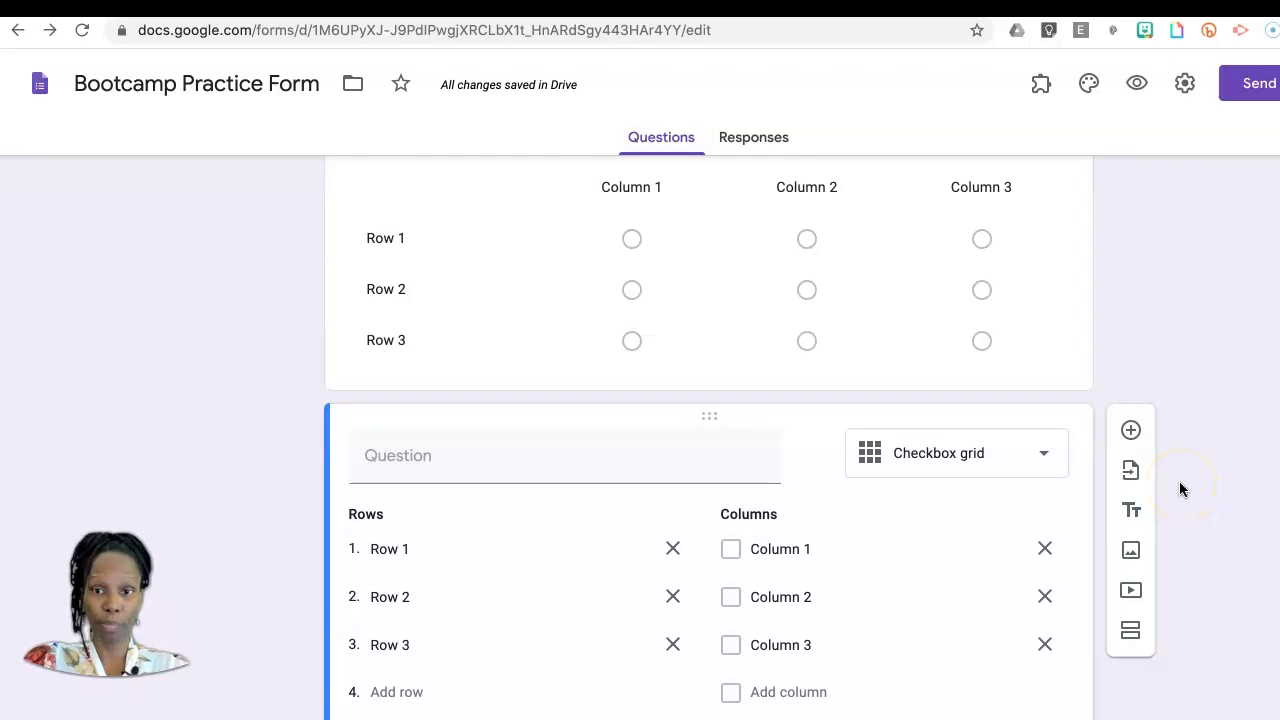
{"action": "scroll", "coordinate": [1179, 481], "scroll_direction": "down", "scroll_amount": 2}
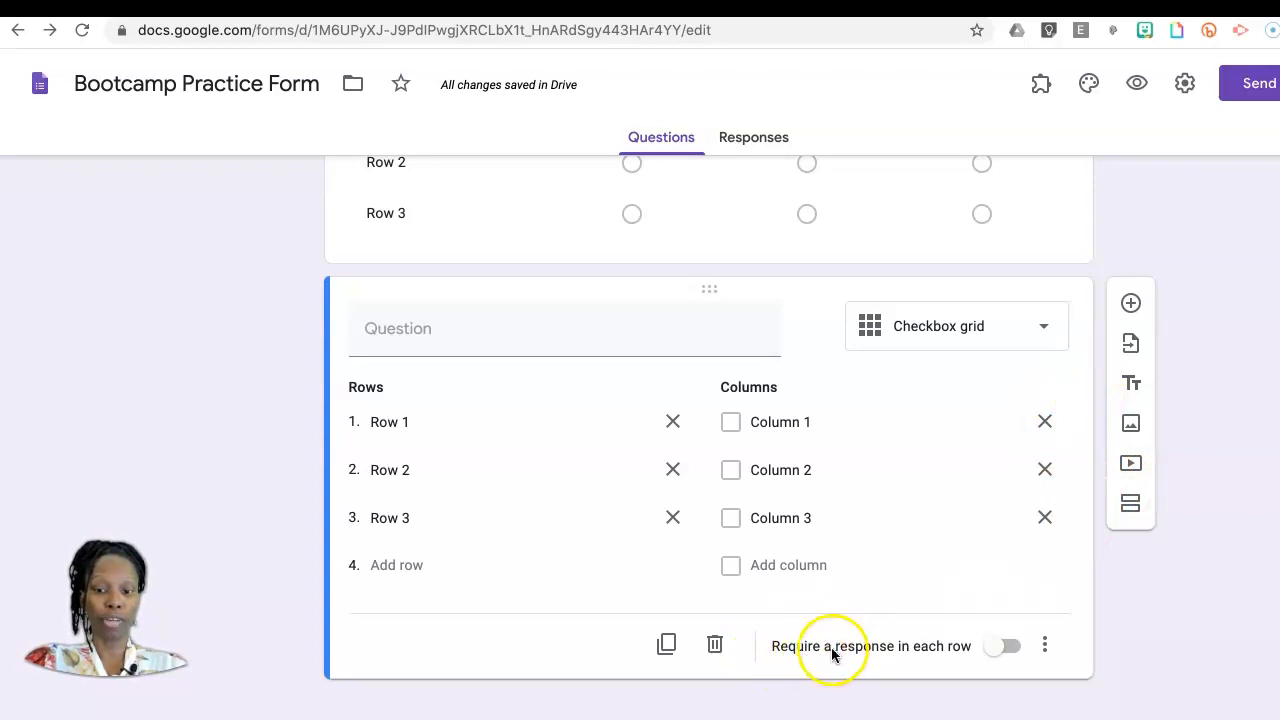
{"action": "scroll", "coordinate": [927, 653], "scroll_direction": "up", "scroll_amount": 1}
{"action": "left_click", "coordinate": [1007, 649]}
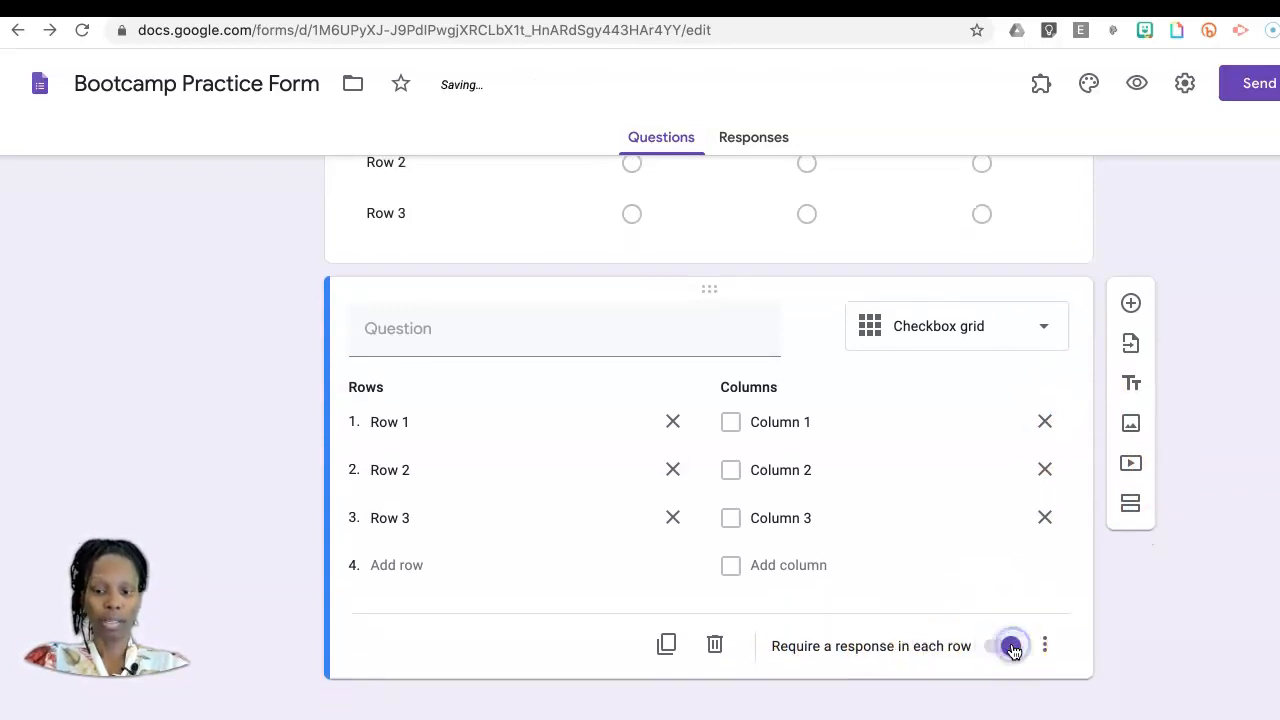
Step: Add an untitled date question and examine its optional description, time and year settings without changing them
{"action": "left_click", "coordinate": [1131, 303]}
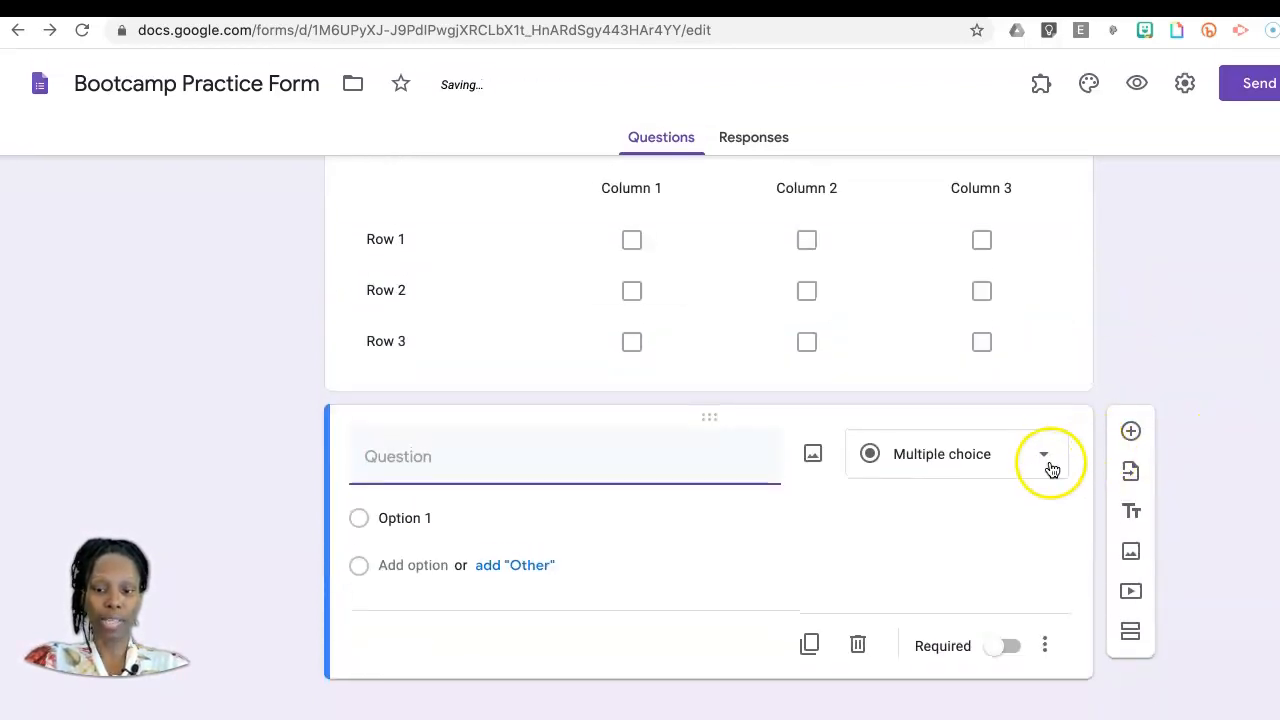
{"action": "left_click", "coordinate": [1050, 462]}
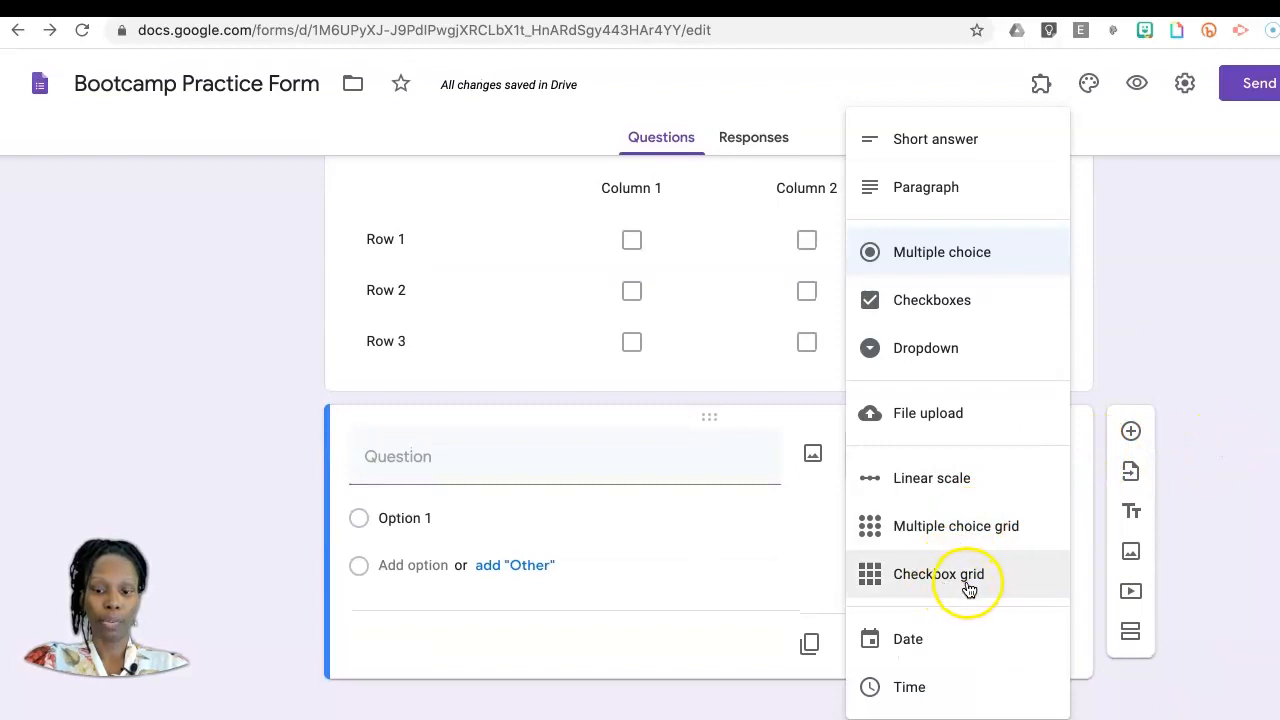
{"action": "left_click", "coordinate": [945, 648]}
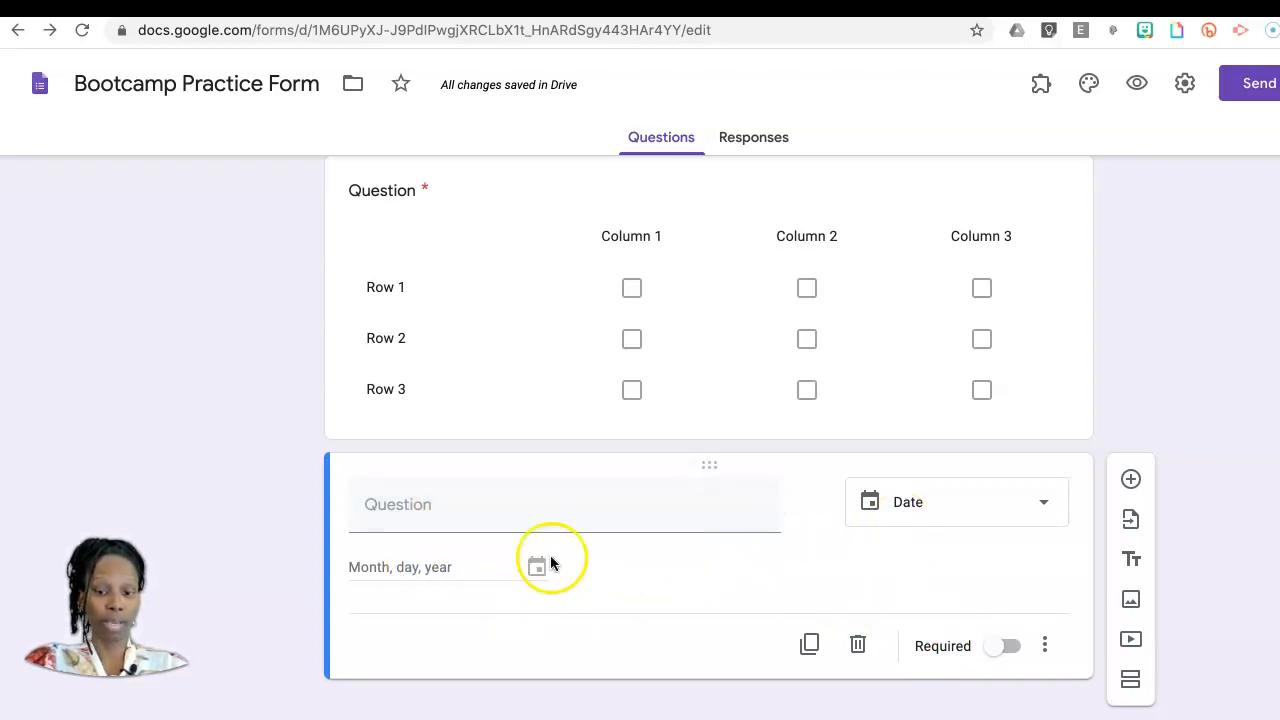
{"action": "left_click", "coordinate": [418, 567]}
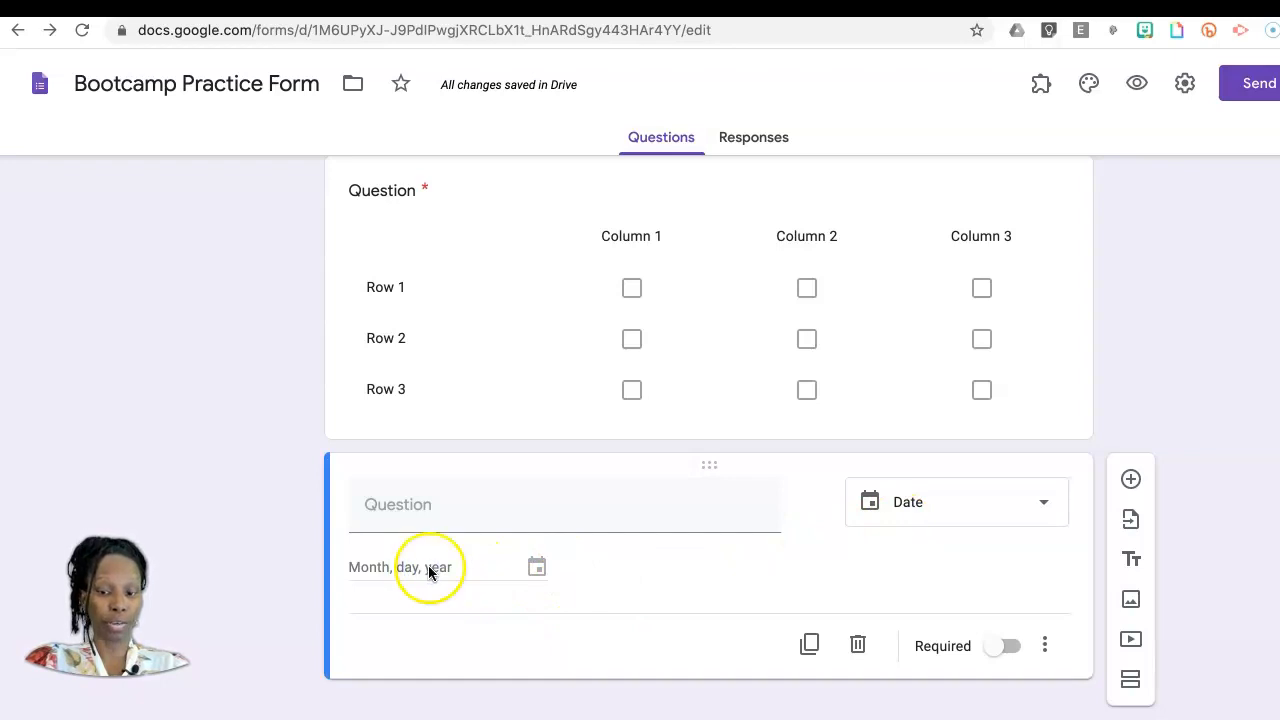
{"action": "left_click", "coordinate": [1045, 648]}
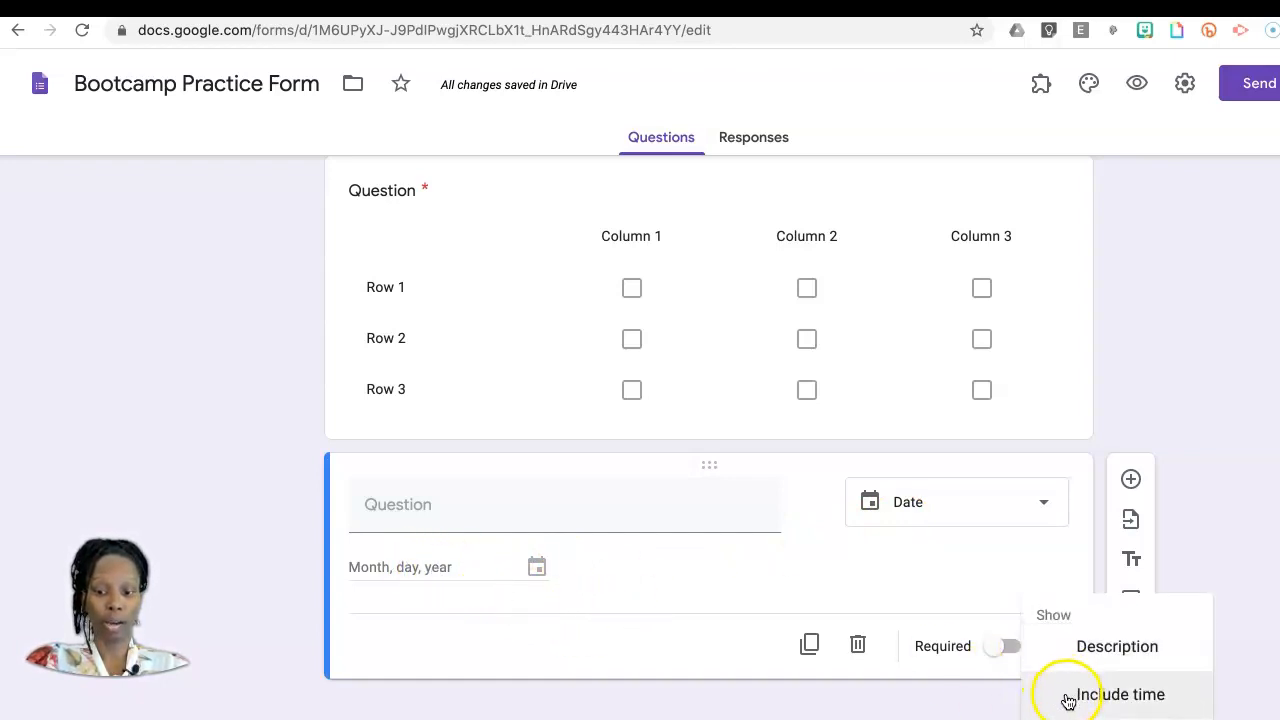
{"action": "scroll", "coordinate": [1254, 429], "scroll_direction": "down", "scroll_amount": 1}
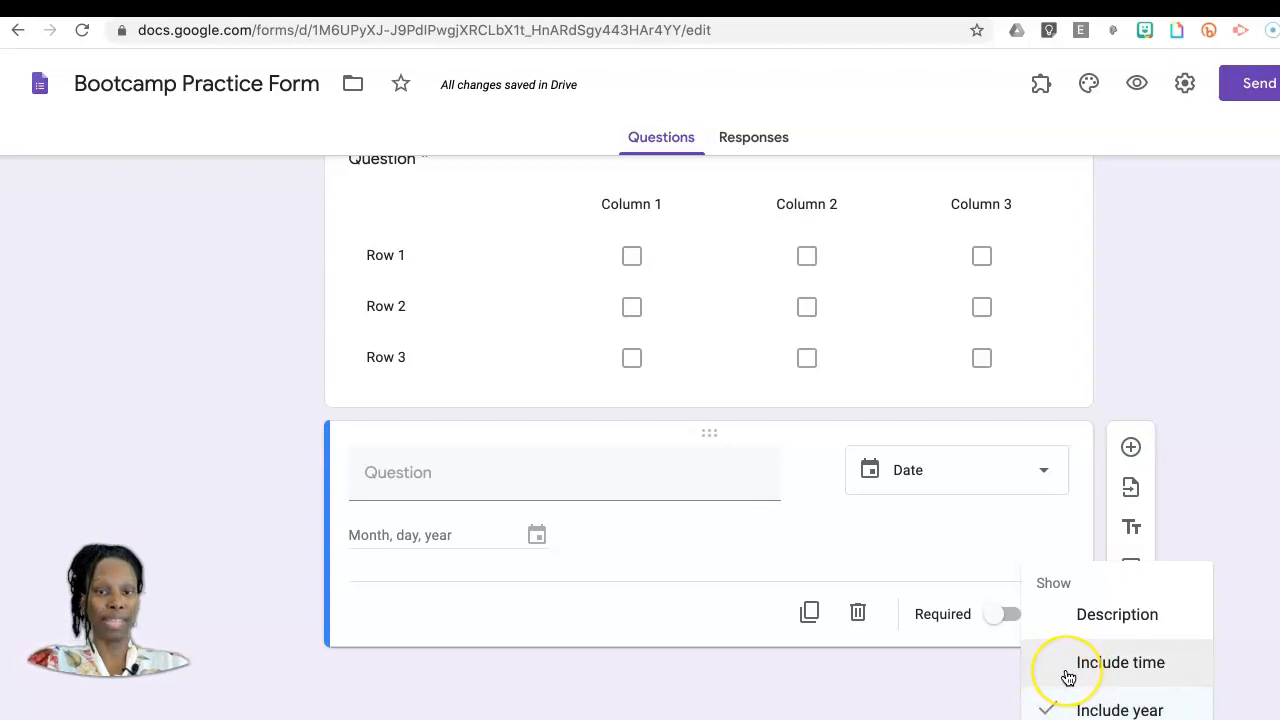
{"action": "left_click", "coordinate": [1250, 480]}
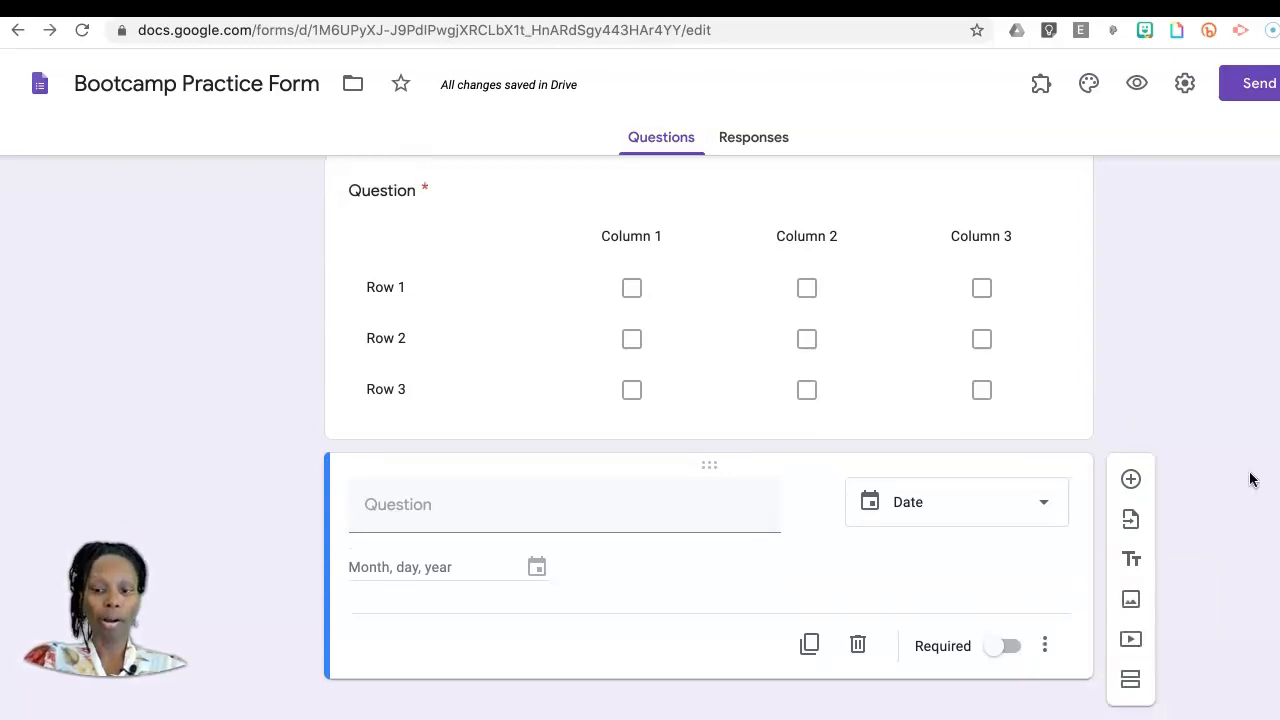
Step: Add an untitled time question below the date question
{"action": "left_click", "coordinate": [1131, 479]}
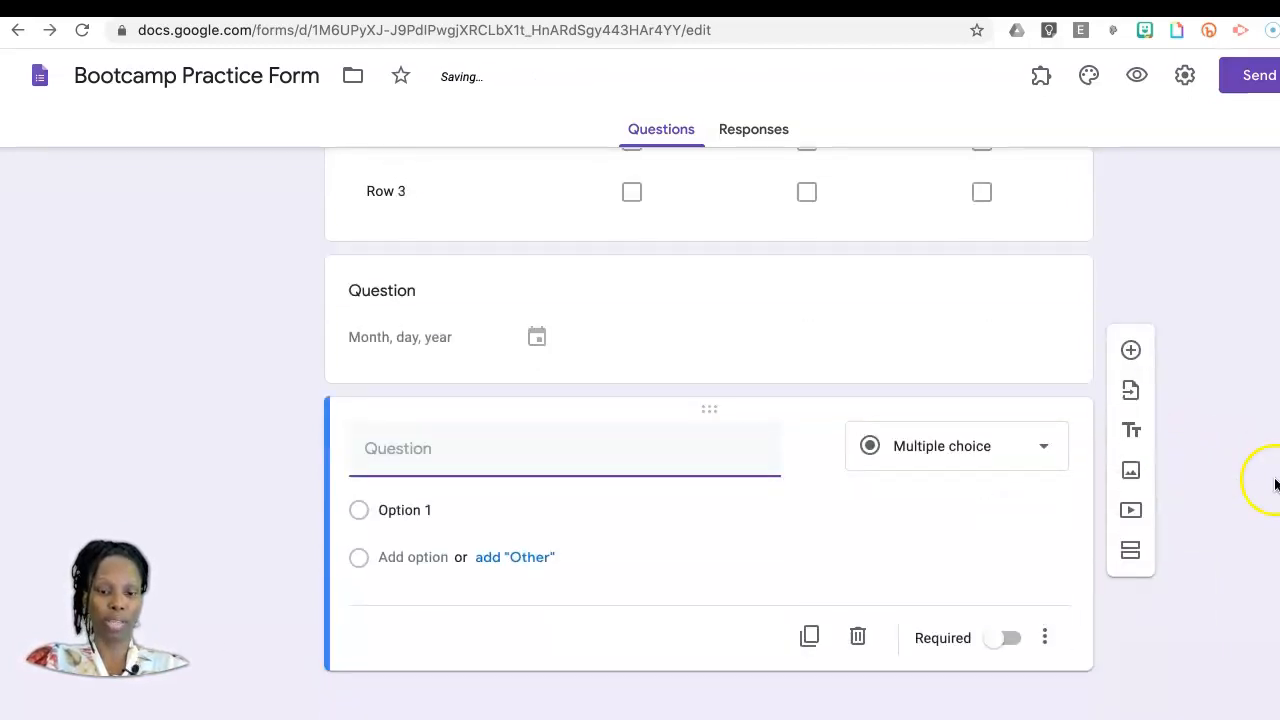
{"action": "left_click", "coordinate": [1033, 458]}
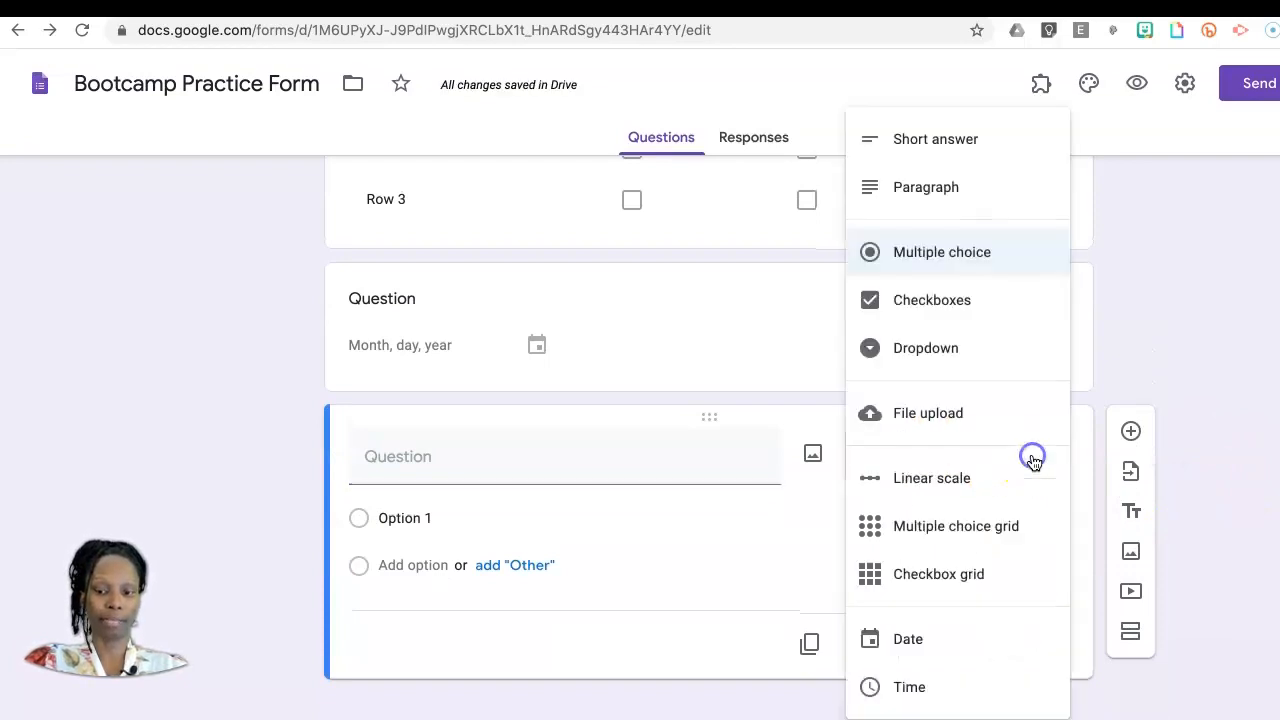
{"action": "left_click", "coordinate": [905, 687]}
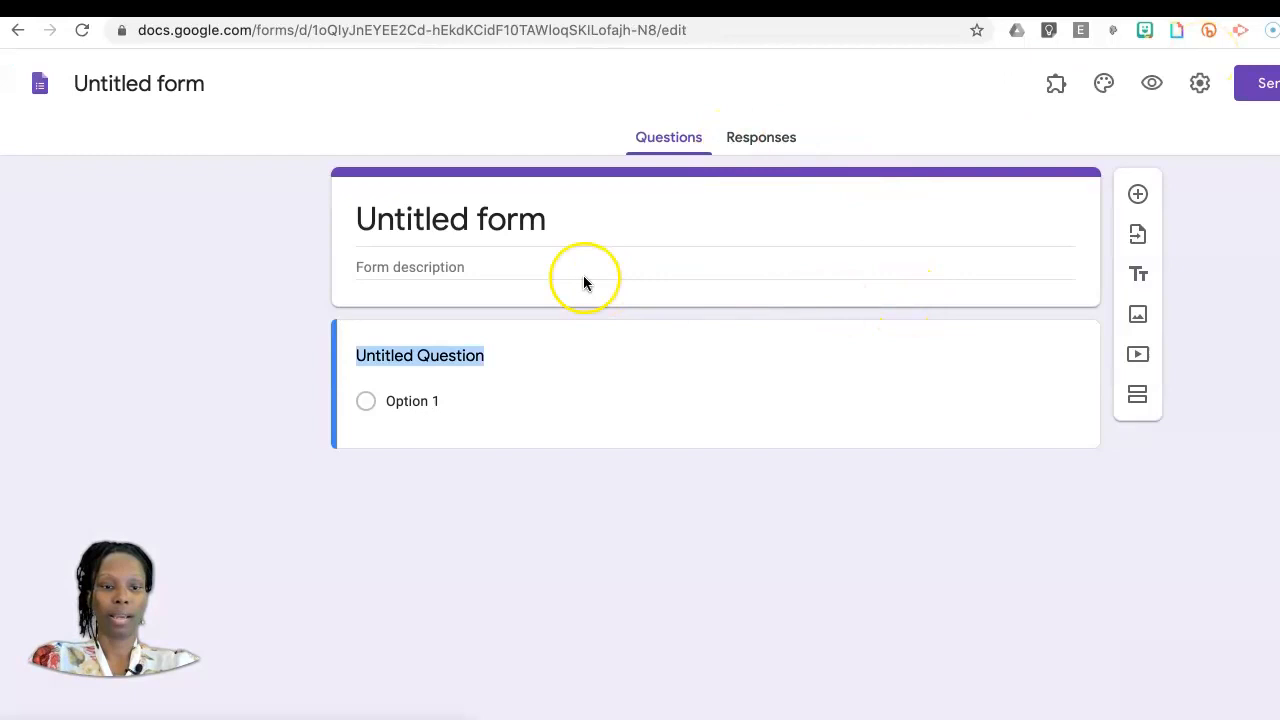
Step: Title the new untitled form "Example of Sectioned Form" and leave its description blank
{"action": "left_click", "coordinate": [528, 219]}
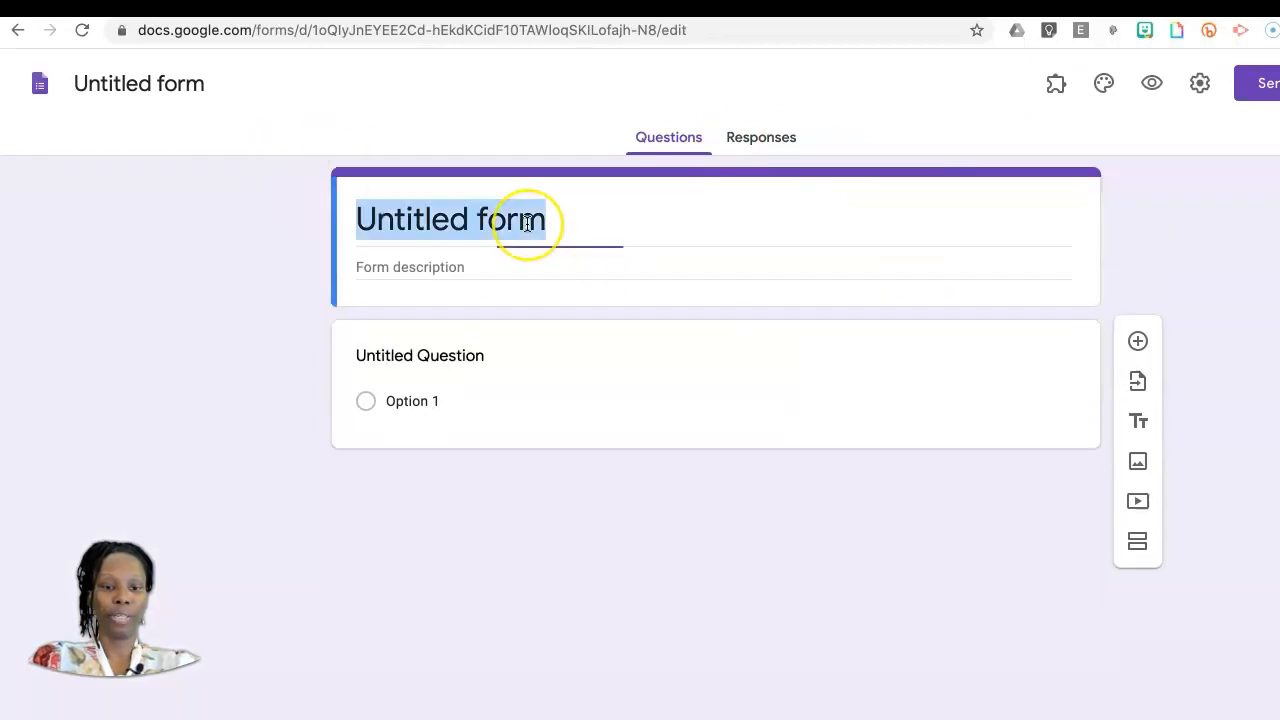
{"action": "type", "text": "Example of Sectioned Form"}
{"action": "left_click", "coordinate": [434, 266]}
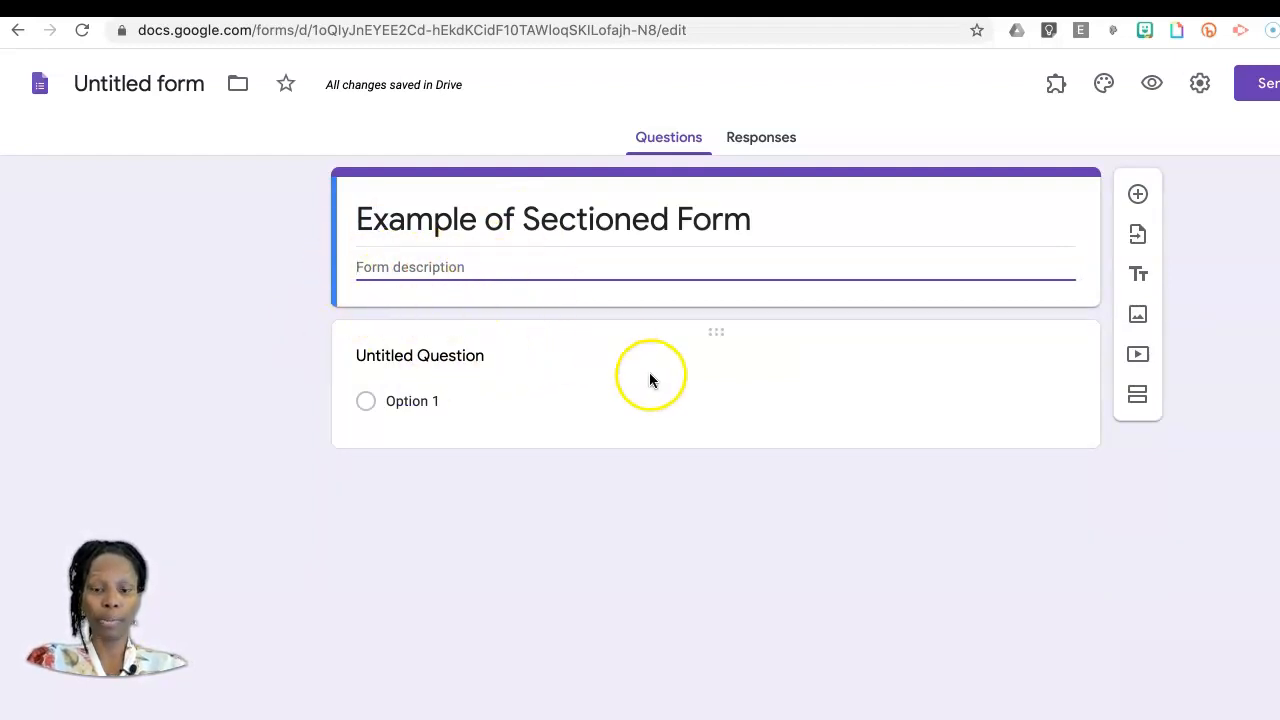
Step: In the form's general settings, enable collecting email addresses and limit respondents to 1 response
{"action": "left_click", "coordinate": [1200, 88]}
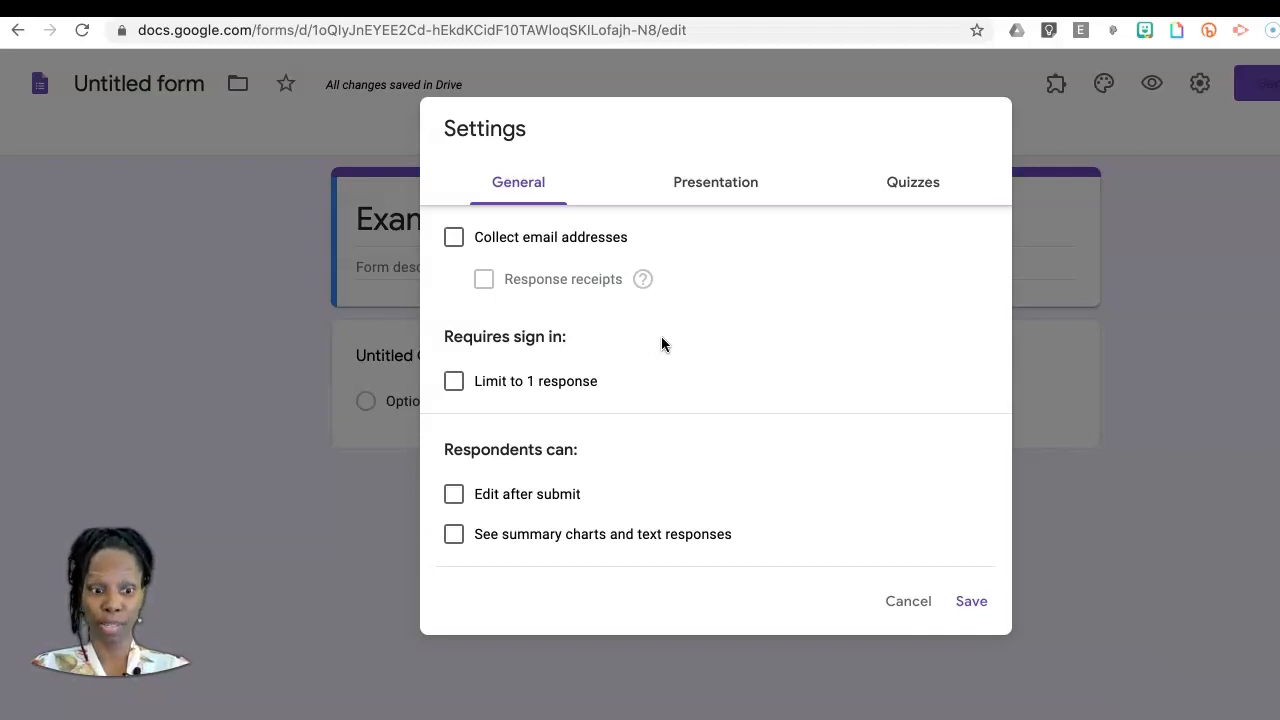
{"action": "left_click", "coordinate": [517, 195]}
{"action": "left_click", "coordinate": [729, 299]}
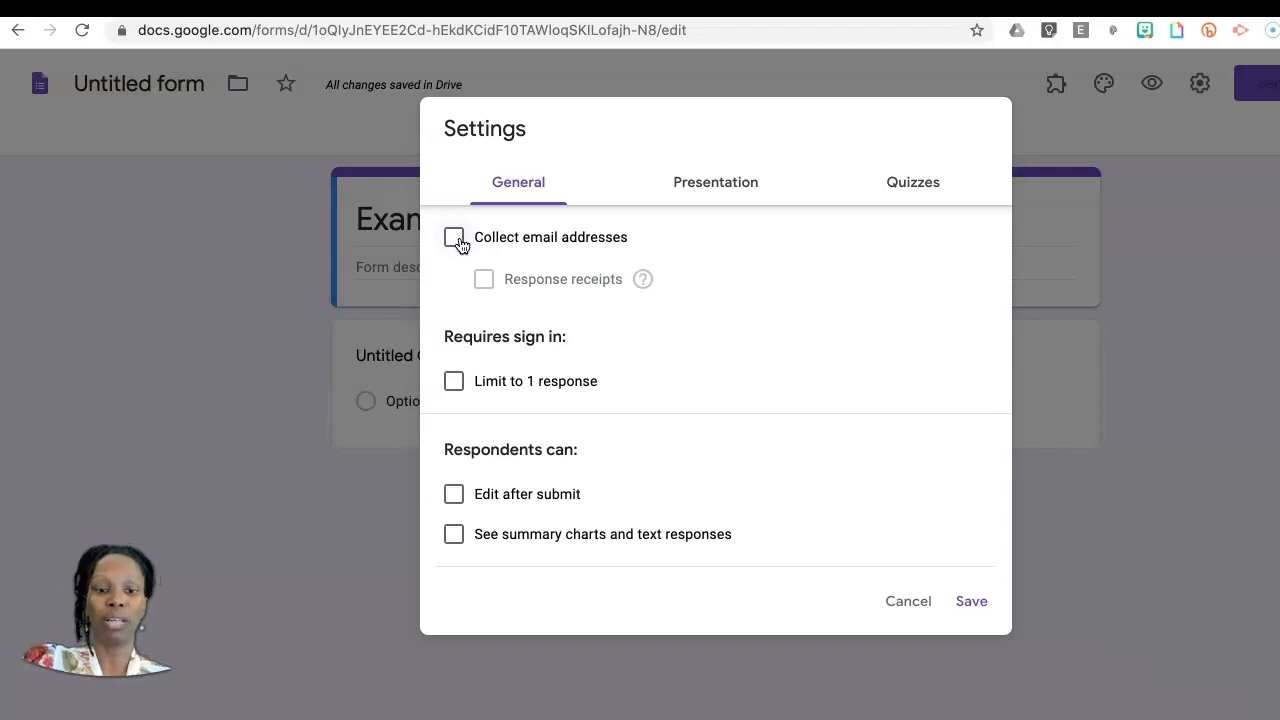
{"action": "left_click", "coordinate": [455, 238]}
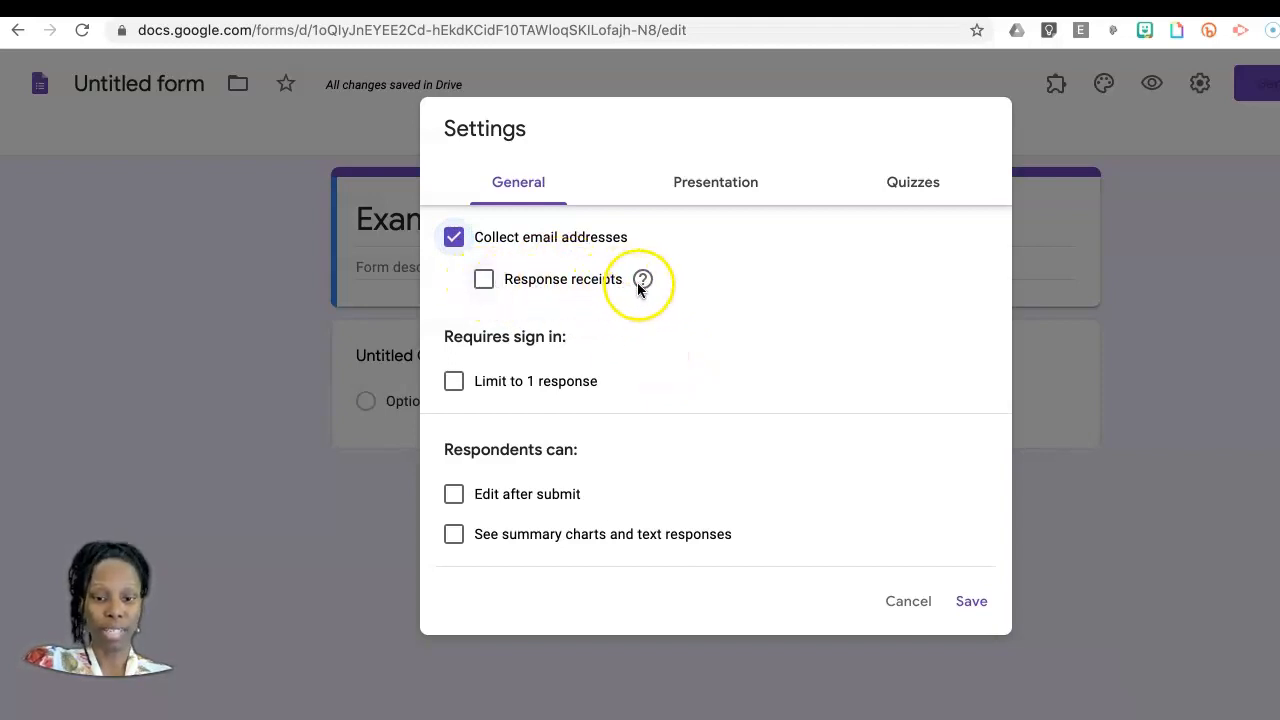
{"action": "mouse_move", "coordinate": [642, 284]}
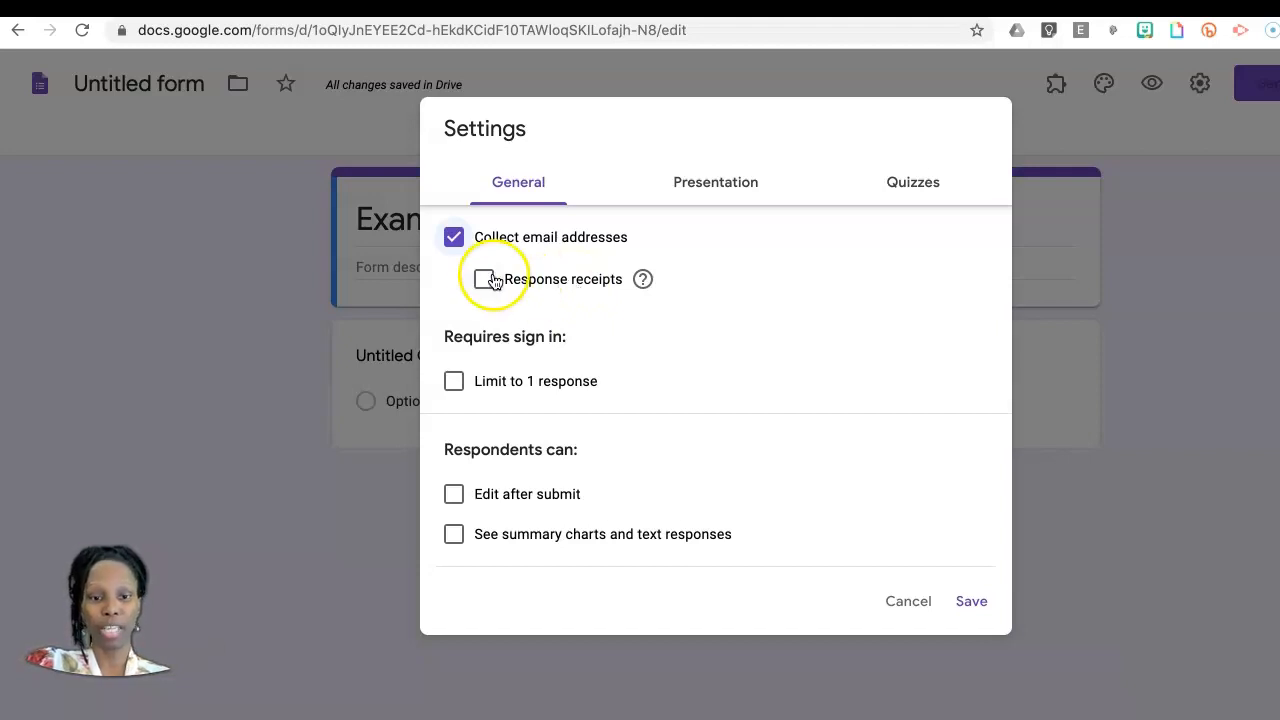
{"action": "left_click", "coordinate": [455, 383]}
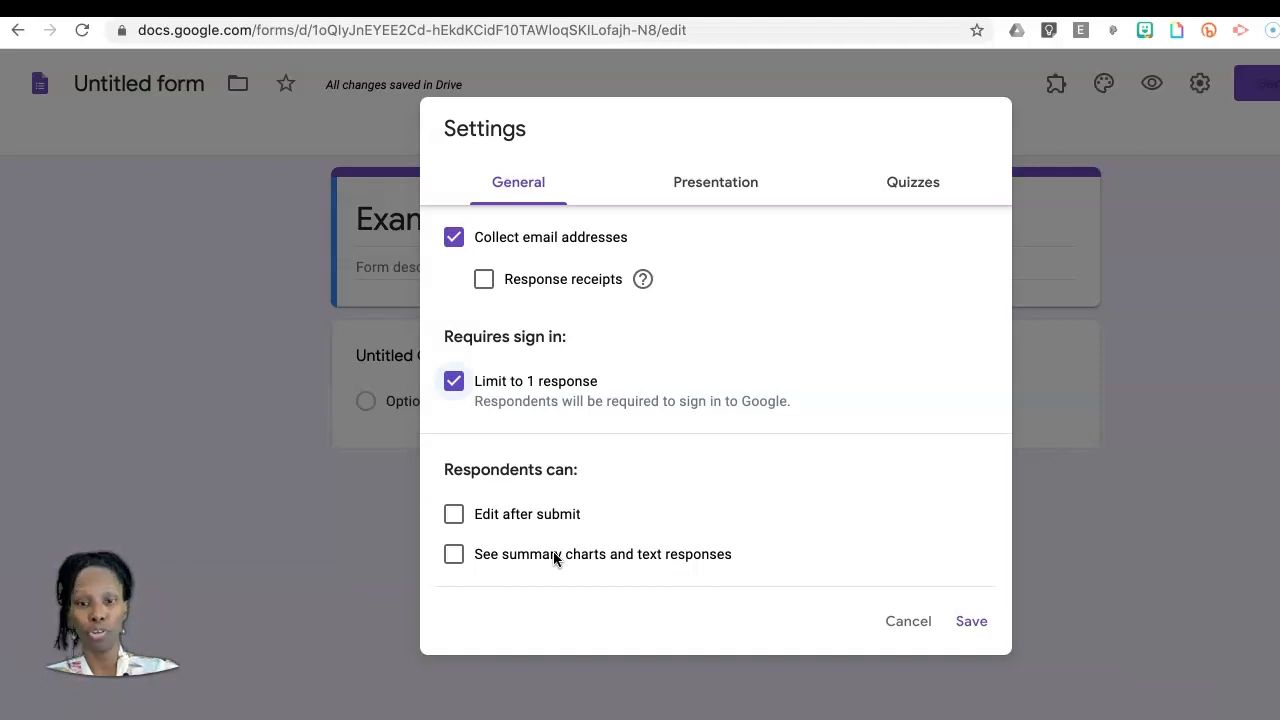
Step: In the form's presentation settings, enable the progress bar and open the confirmation message for editing
{"action": "left_click", "coordinate": [717, 184]}
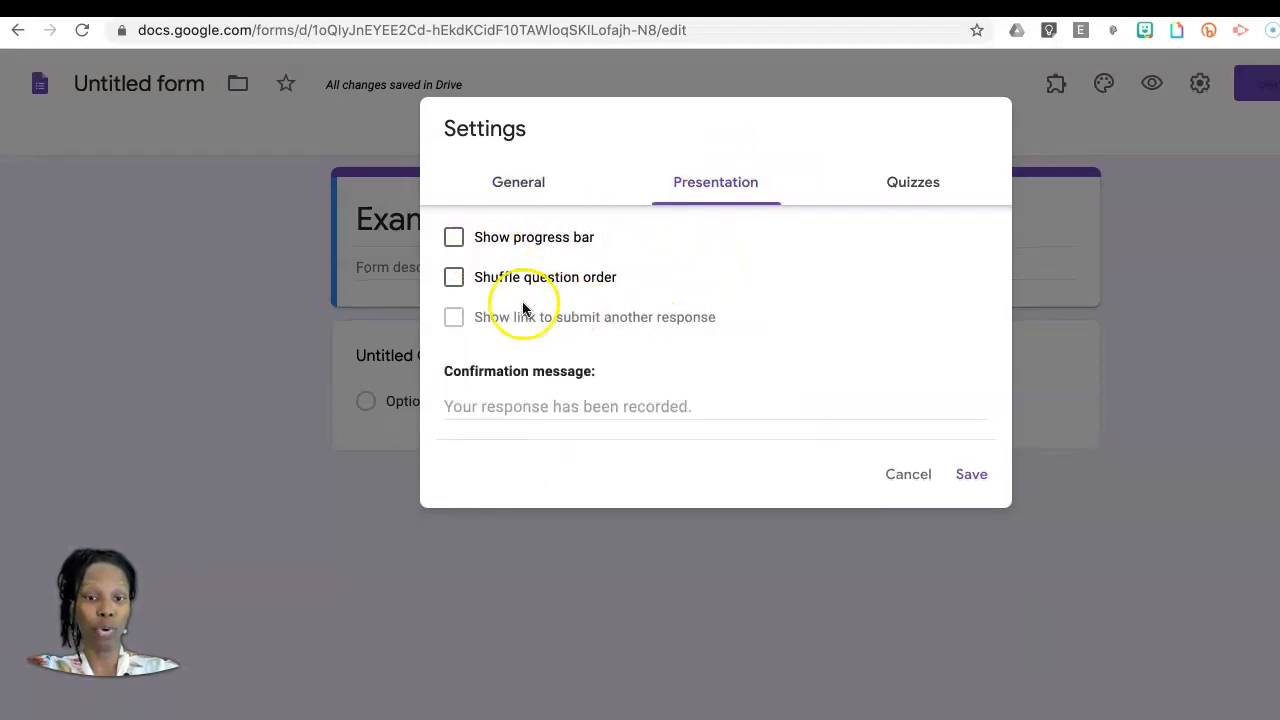
{"action": "left_click", "coordinate": [454, 239]}
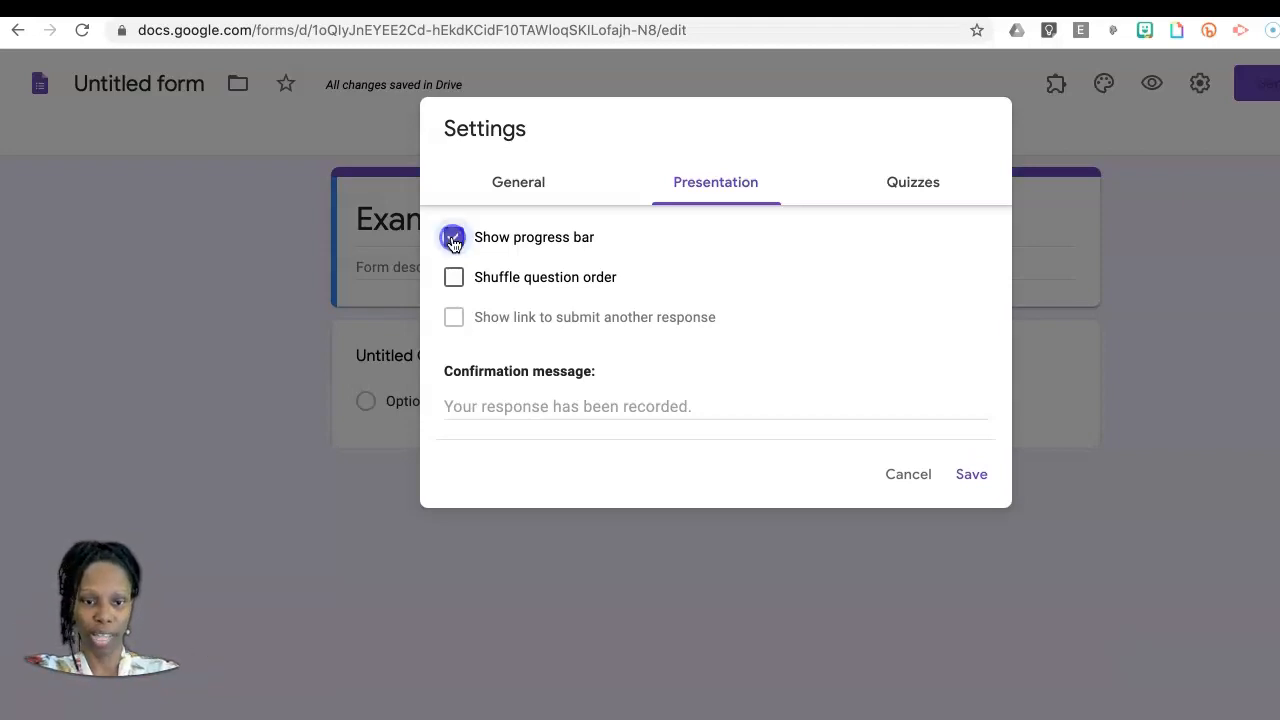
{"action": "left_click", "coordinate": [508, 408]}
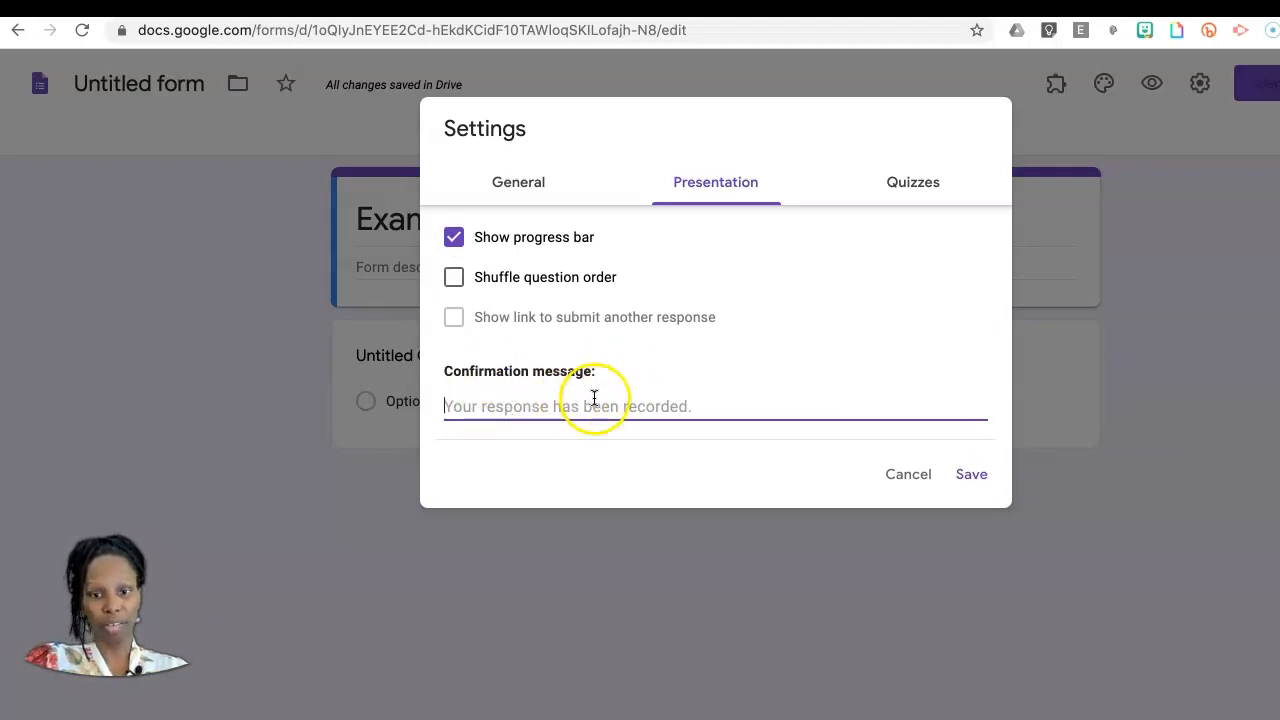
Step: Make the form a quiz, review the grade release and respondent visibility options, and save the settings
{"action": "left_click", "coordinate": [927, 187]}
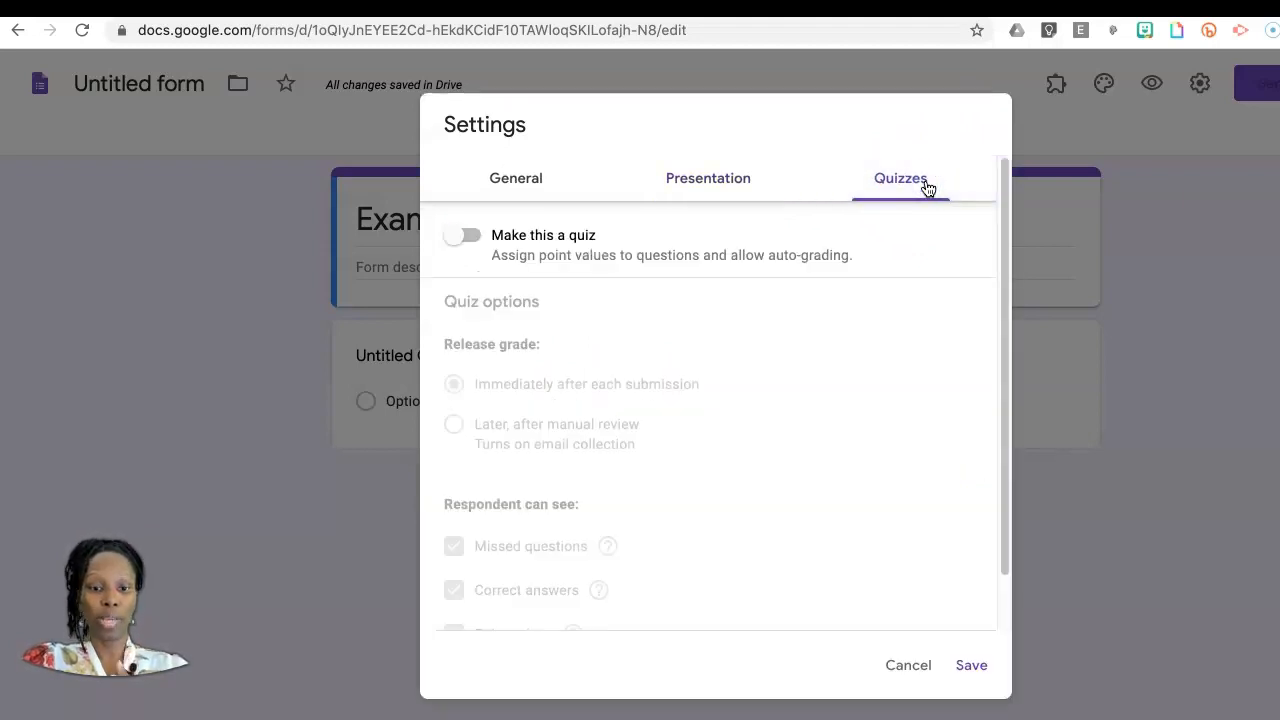
{"action": "left_click", "coordinate": [468, 236]}
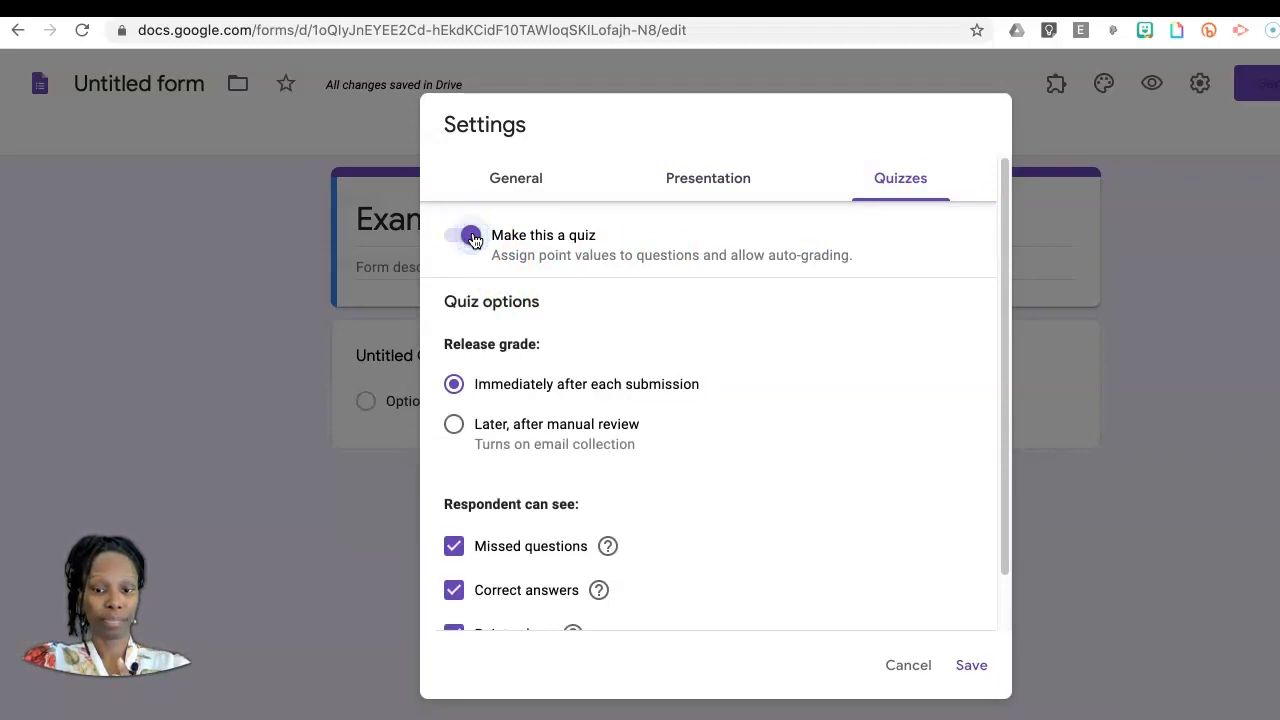
{"action": "scroll", "coordinate": [762, 350], "scroll_direction": "down", "scroll_amount": 1}
{"action": "scroll", "coordinate": [762, 350], "scroll_direction": "up", "scroll_amount": 1}
{"action": "scroll", "coordinate": [762, 350], "scroll_direction": "down", "scroll_amount": 1}
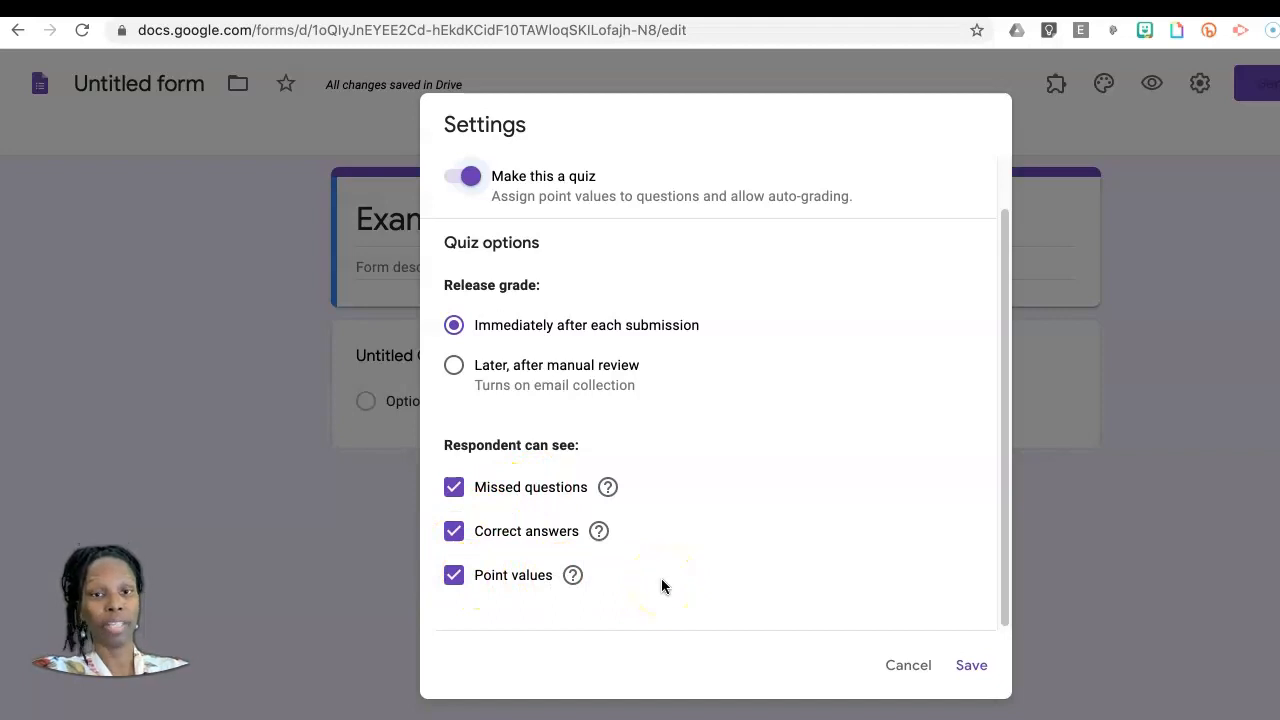
{"action": "left_click", "coordinate": [968, 665]}
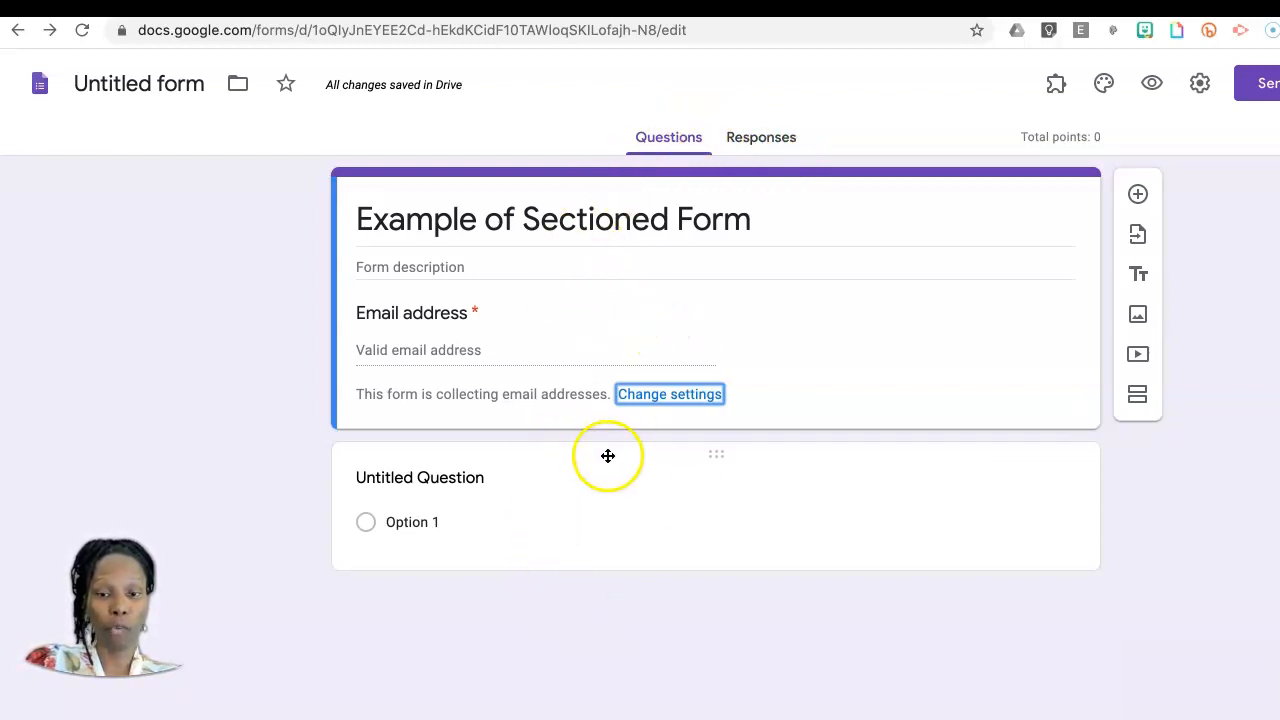
Step: View the form's responses area and return to its questions
{"action": "left_click", "coordinate": [765, 134]}
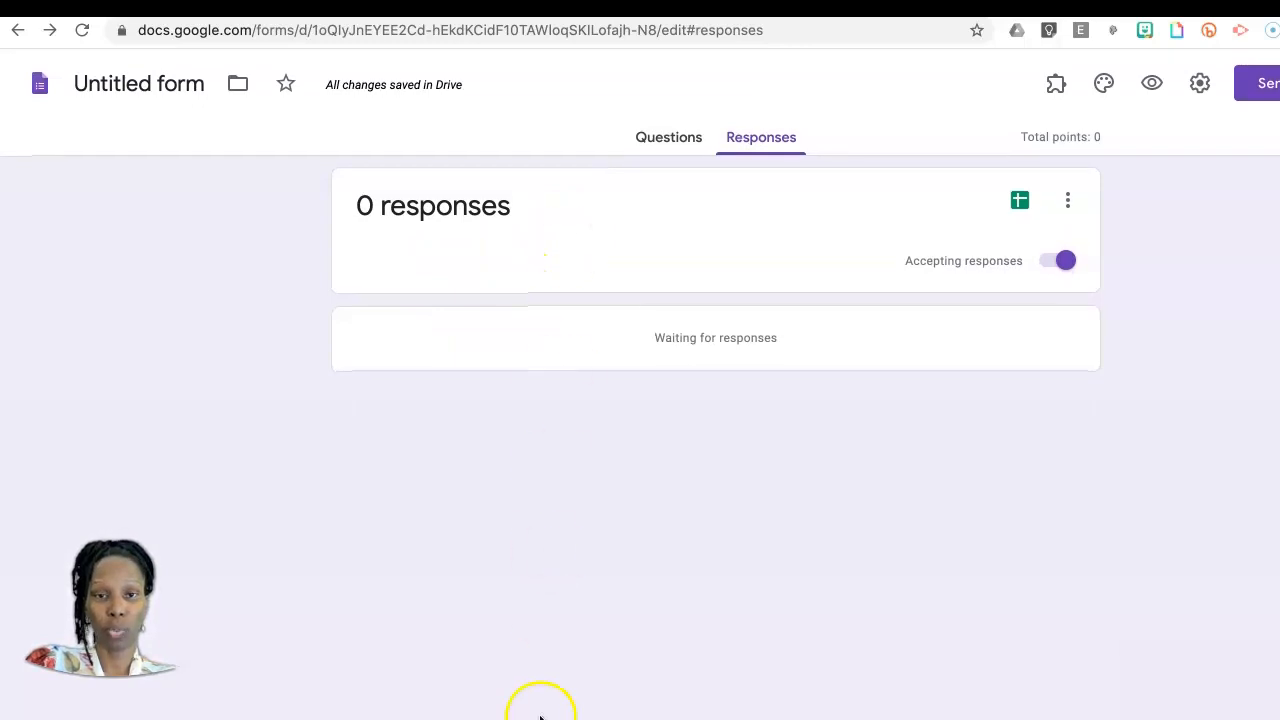
{"action": "left_click", "coordinate": [675, 150]}
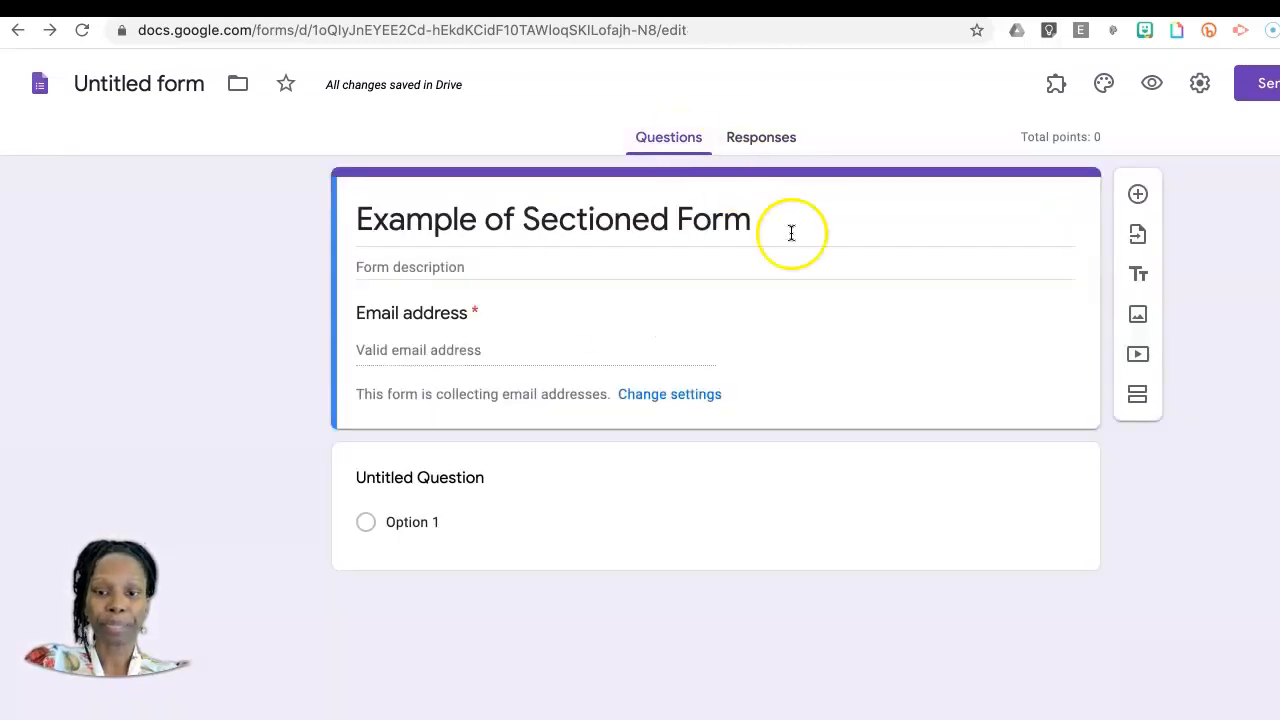
Step: Change the untitled question to a required short answer question titled "Name"
{"action": "left_click", "coordinate": [456, 489]}
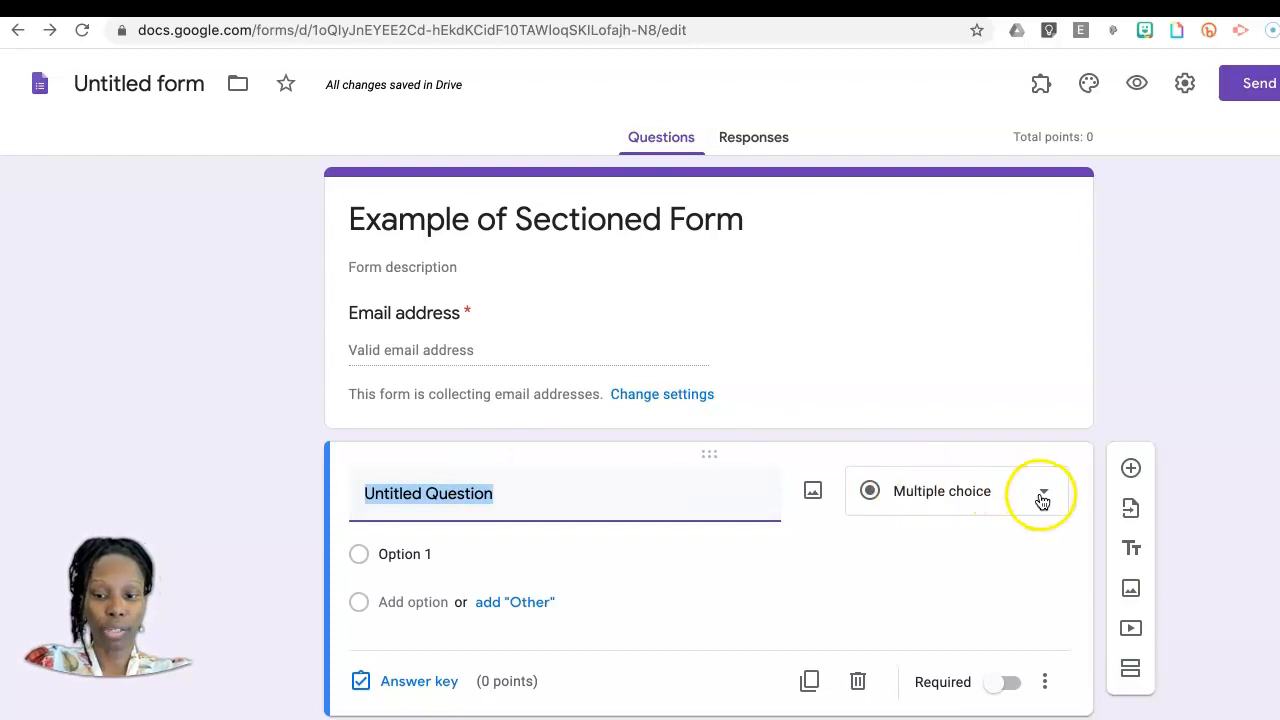
{"action": "left_click", "coordinate": [1043, 494]}
{"action": "left_click", "coordinate": [942, 146]}
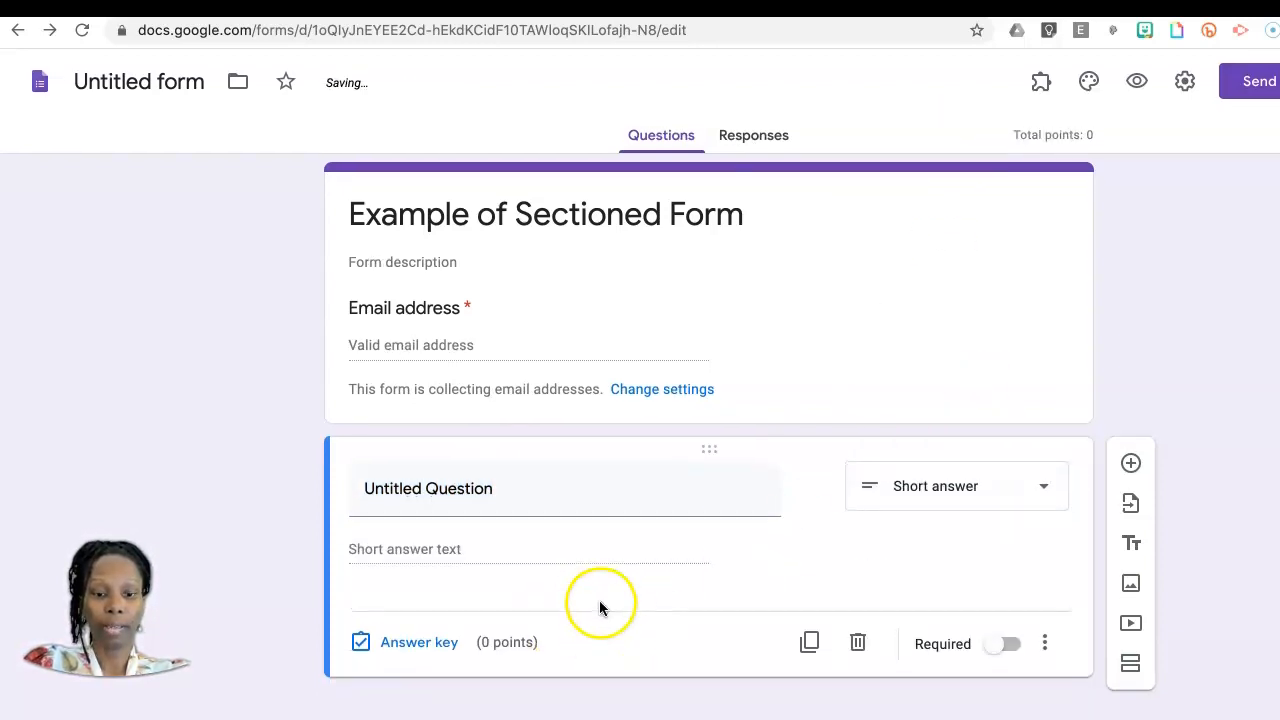
{"action": "left_click", "coordinate": [1003, 647]}
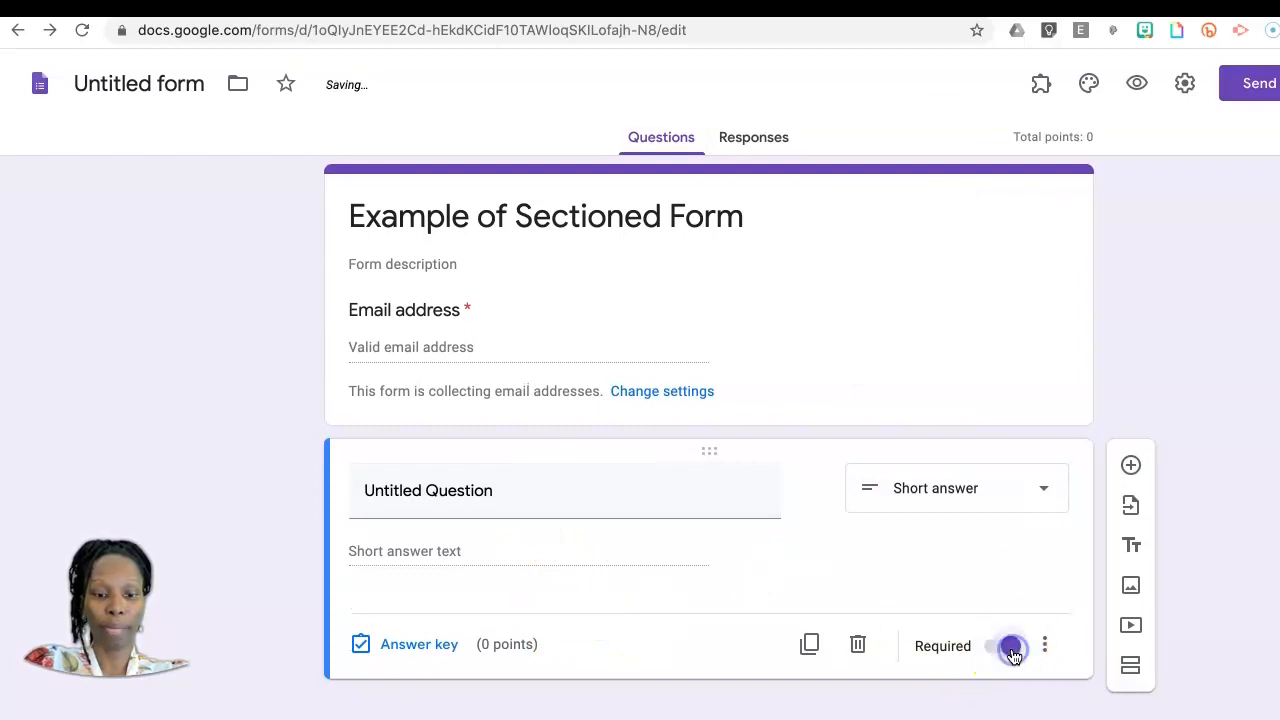
{"action": "left_click", "coordinate": [465, 492]}
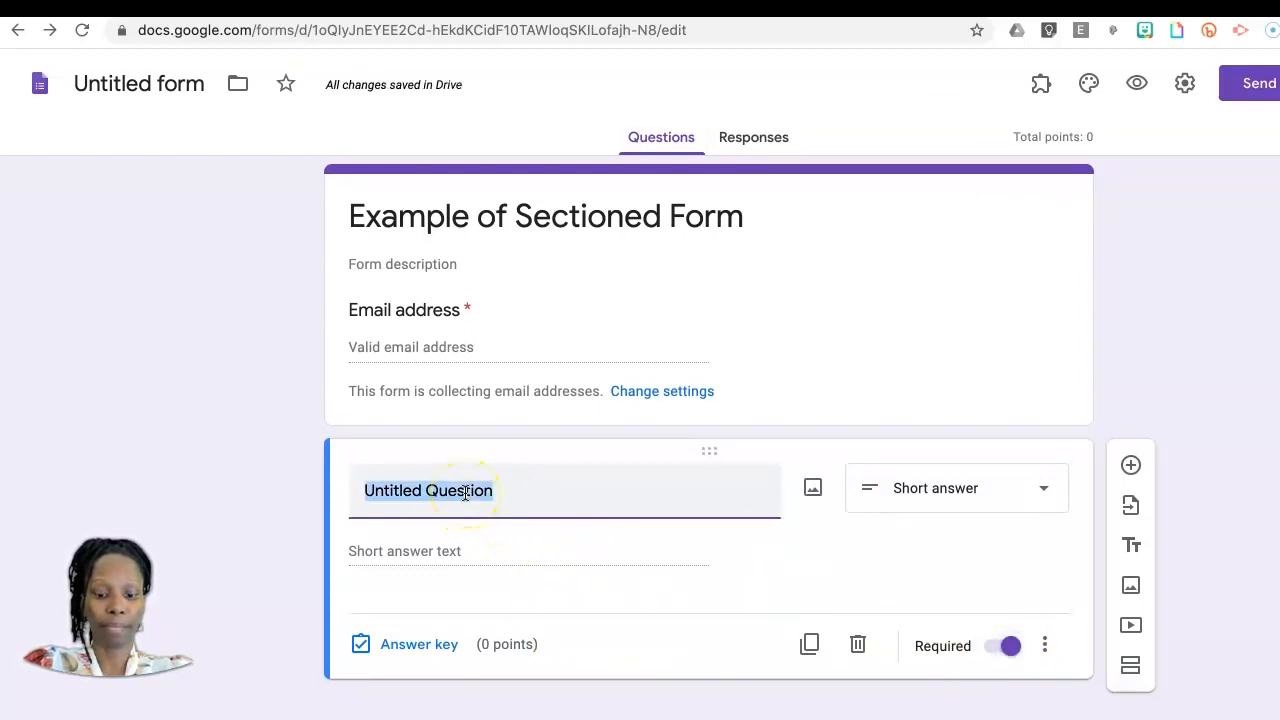
{"action": "type", "text": "N"}
{"action": "key", "text": "BackSpace"}
{"action": "type", "text": "Name"}
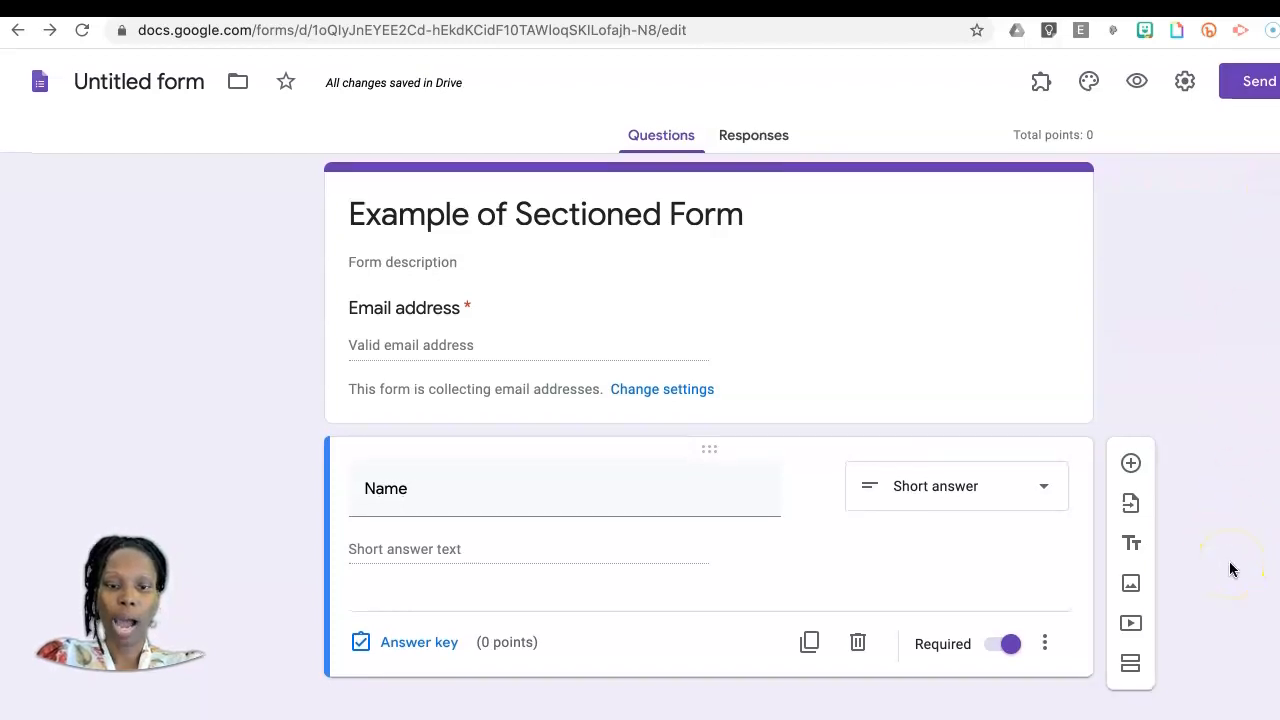
Step: Add a section after the Name question and review where respondents can go after section 1, keeping "Continue to next section"
{"action": "left_click", "coordinate": [1131, 666]}
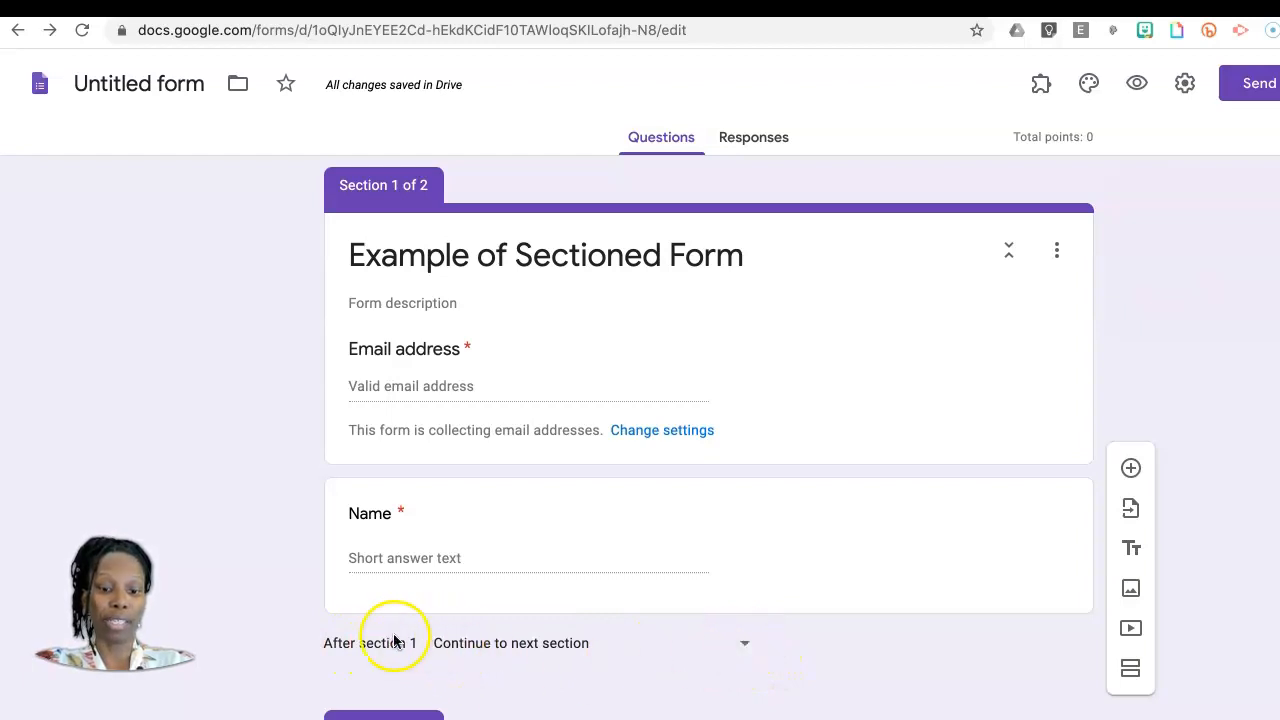
{"action": "left_click", "coordinate": [746, 648]}
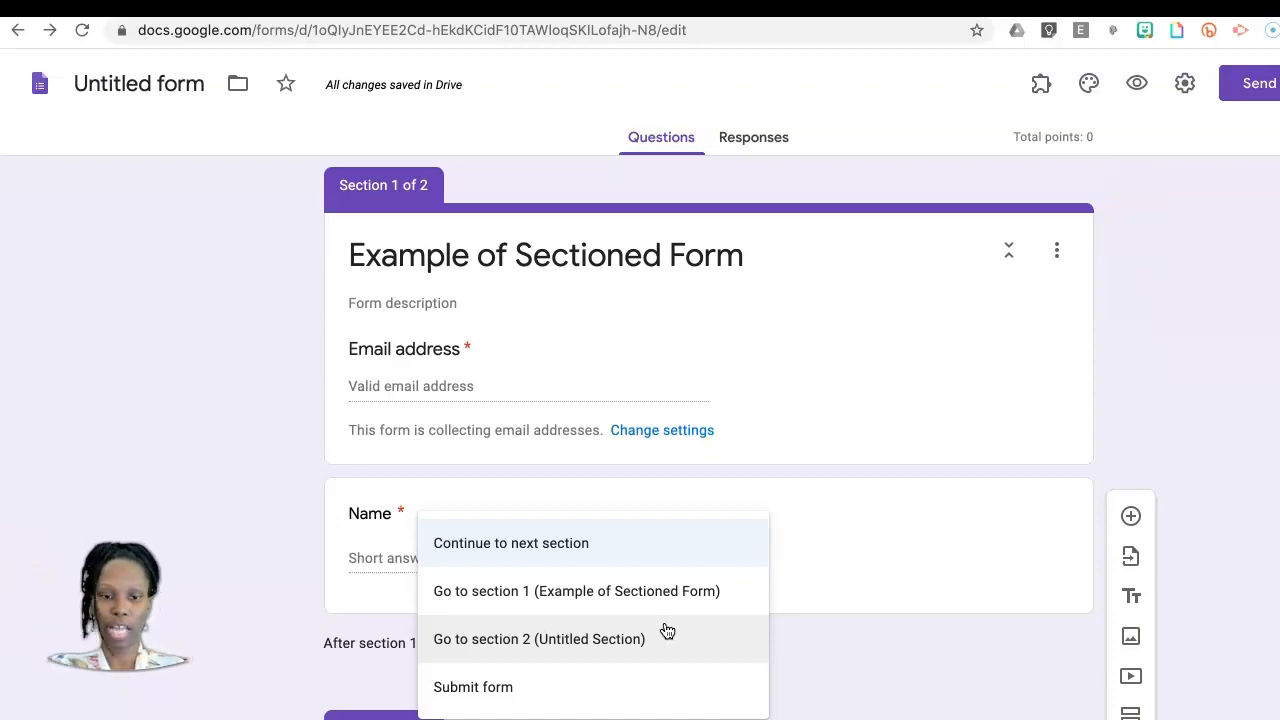
{"action": "left_click", "coordinate": [235, 535]}
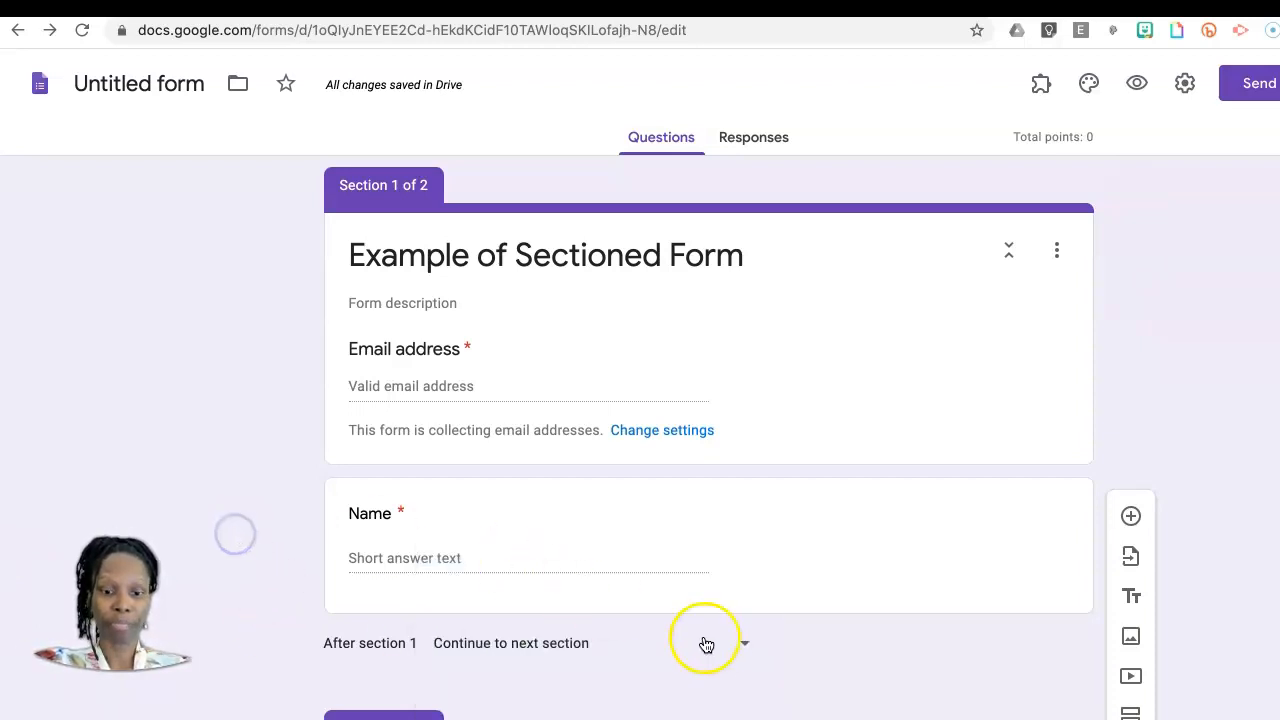
{"action": "scroll", "coordinate": [706, 644], "scroll_direction": "down", "scroll_amount": 2}
{"action": "scroll", "coordinate": [709, 646], "scroll_direction": "up", "scroll_amount": 2}
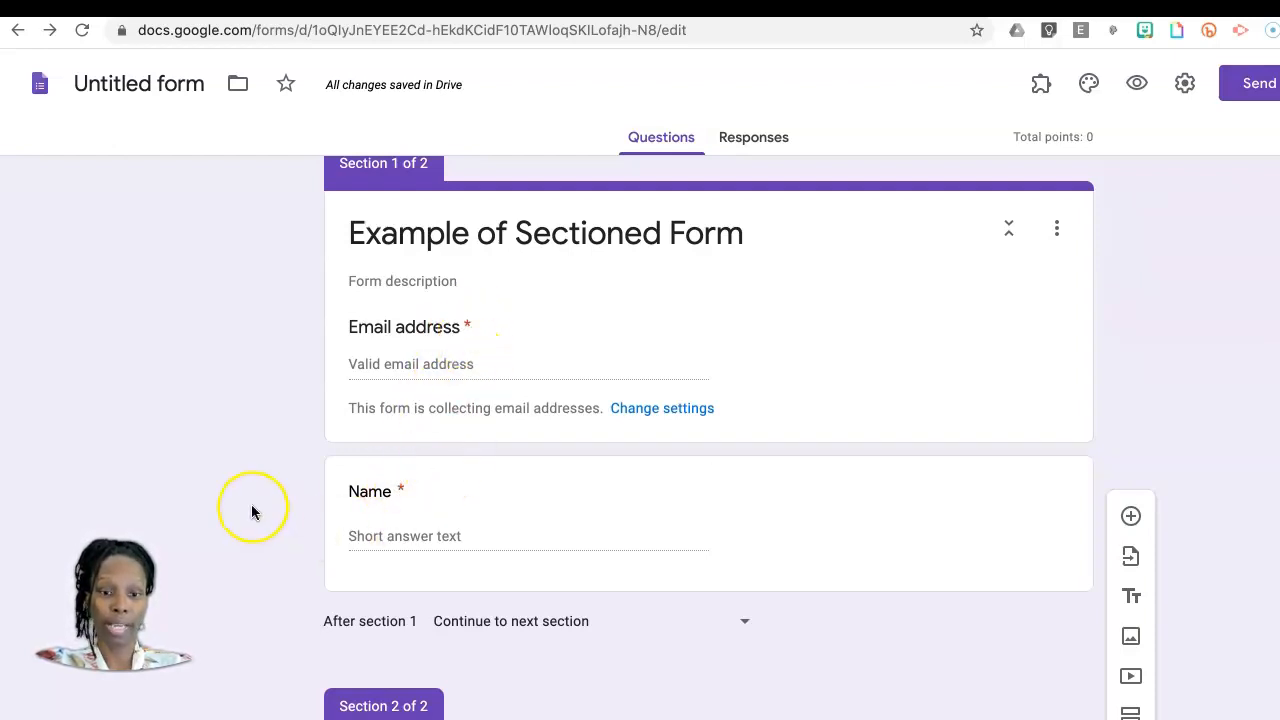
Step: Title the second section "Multiple Choice"
{"action": "scroll", "coordinate": [251, 512], "scroll_direction": "down", "scroll_amount": 1}
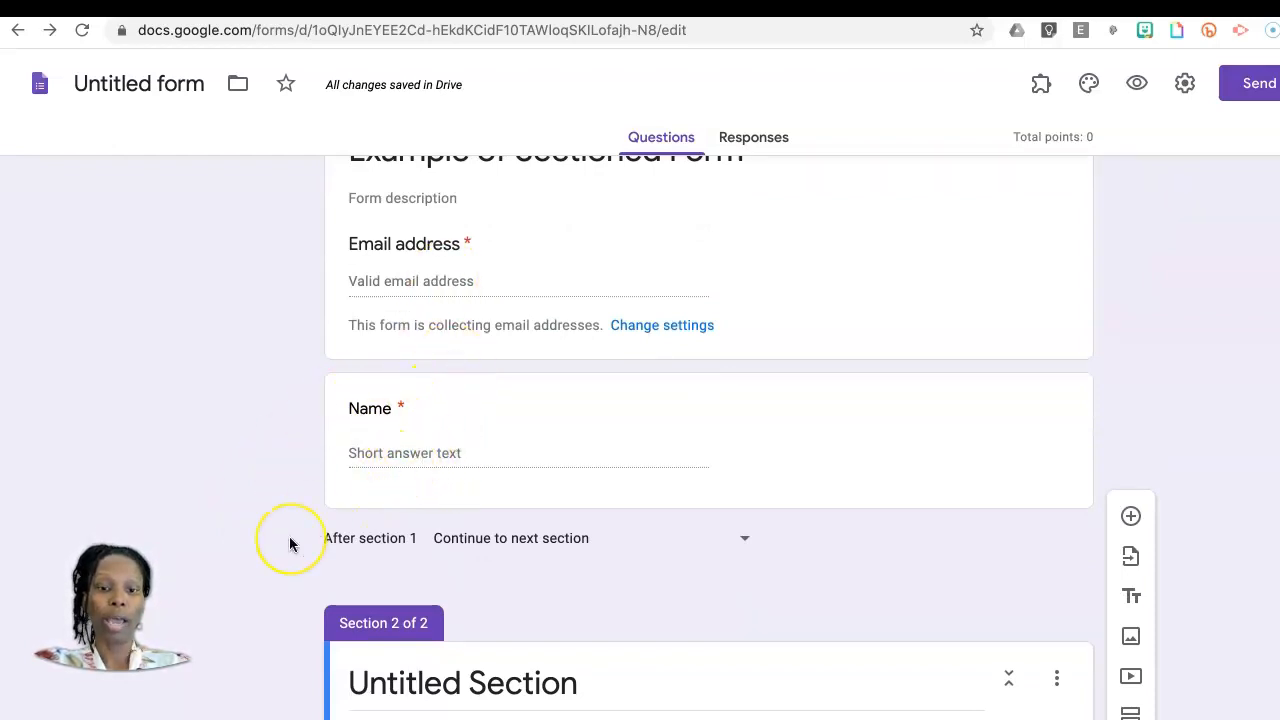
{"action": "scroll", "coordinate": [289, 538], "scroll_direction": "down", "scroll_amount": 1}
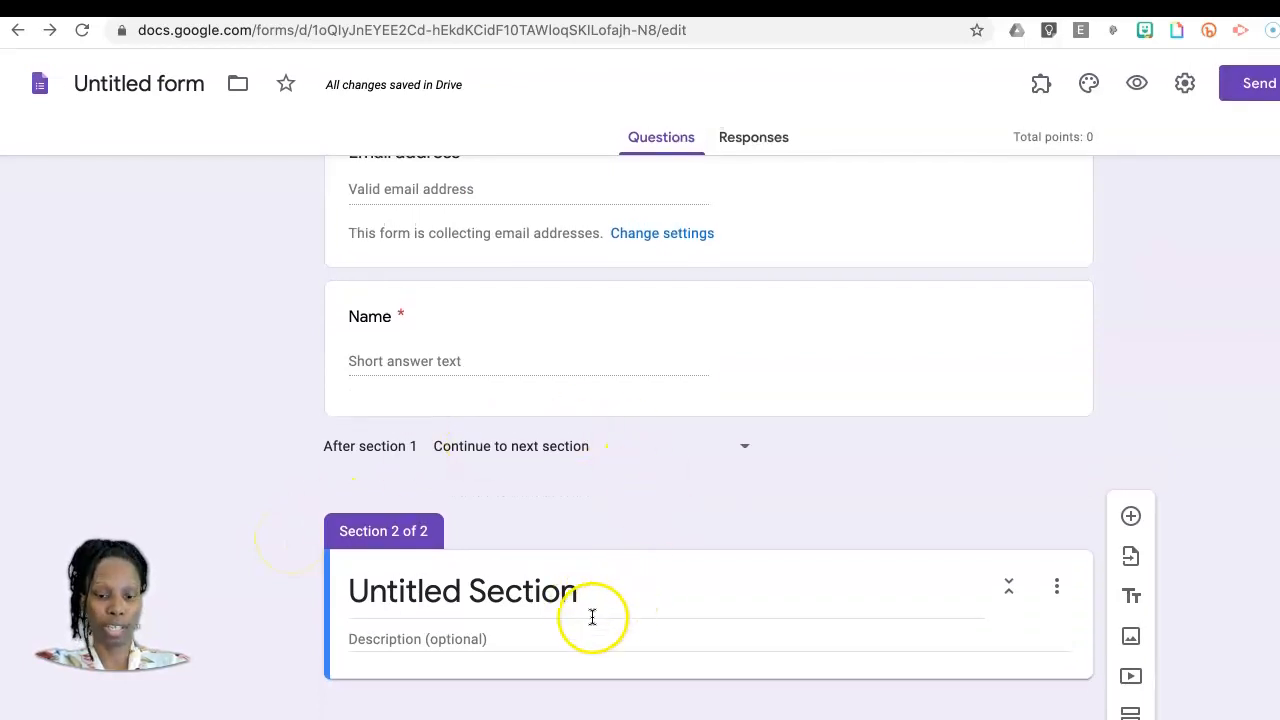
{"action": "left_click", "coordinate": [561, 596]}
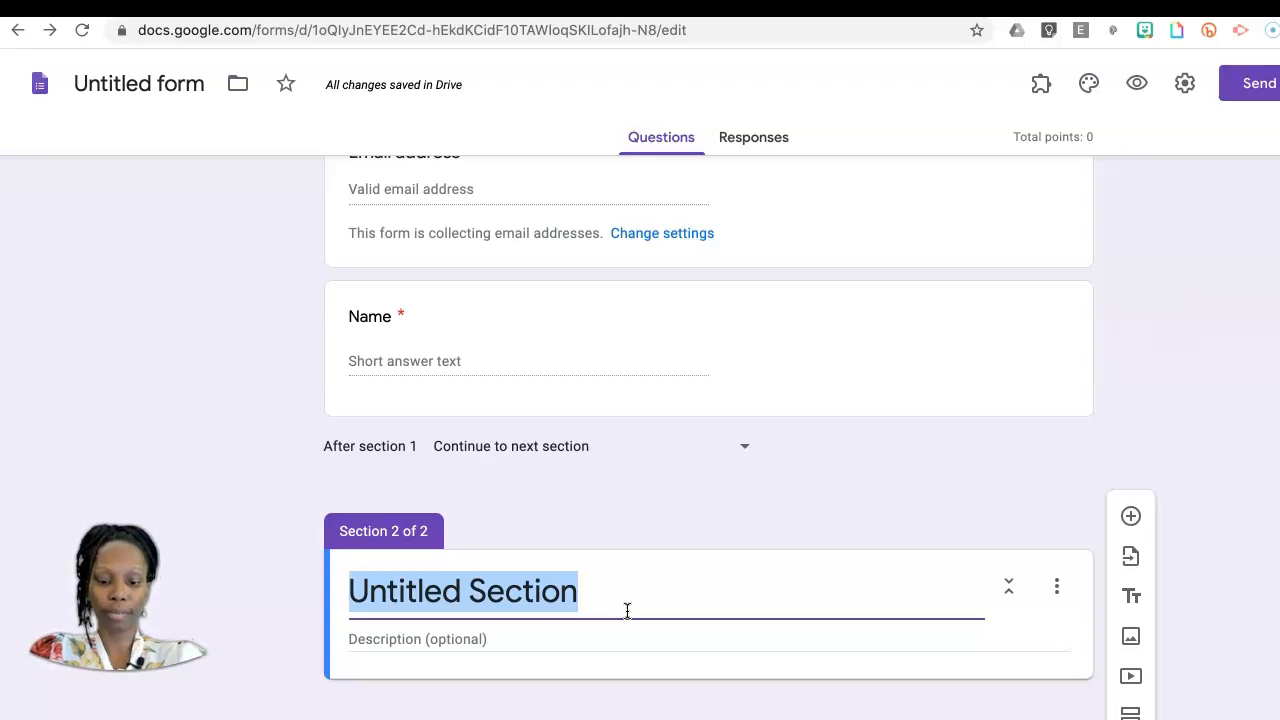
{"action": "type", "text": "Multil"}
{"action": "key", "text": "BackSpace"}
{"action": "type", "text": "ple Choice"}
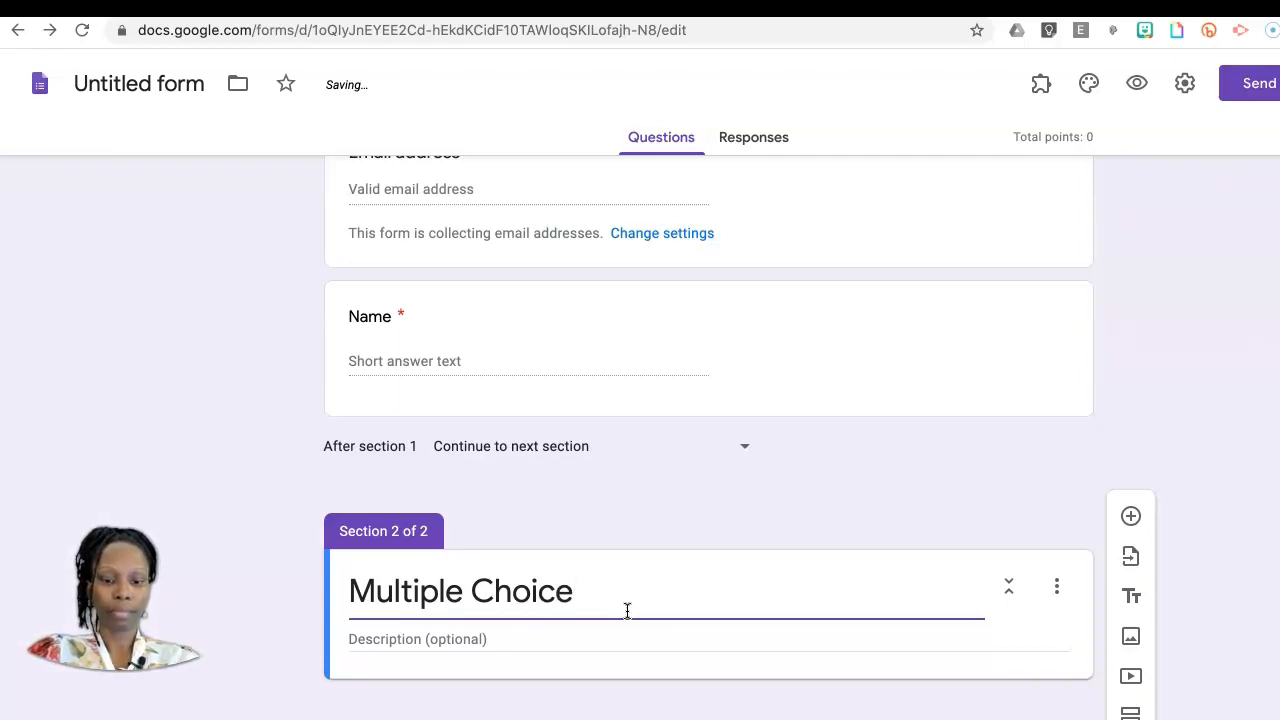
Step: Add two multiple choice questions to the Multiple Choice section and make the first one required
{"action": "left_click", "coordinate": [1130, 516]}
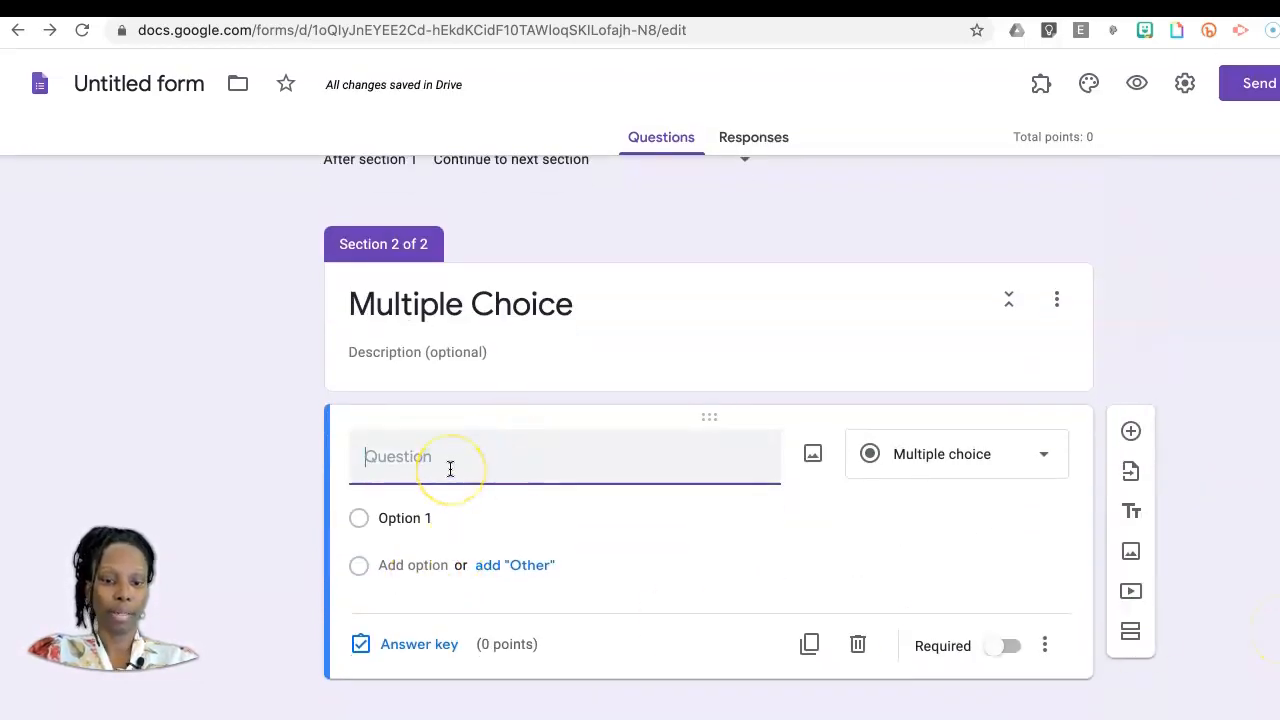
{"action": "left_click", "coordinate": [1056, 462]}
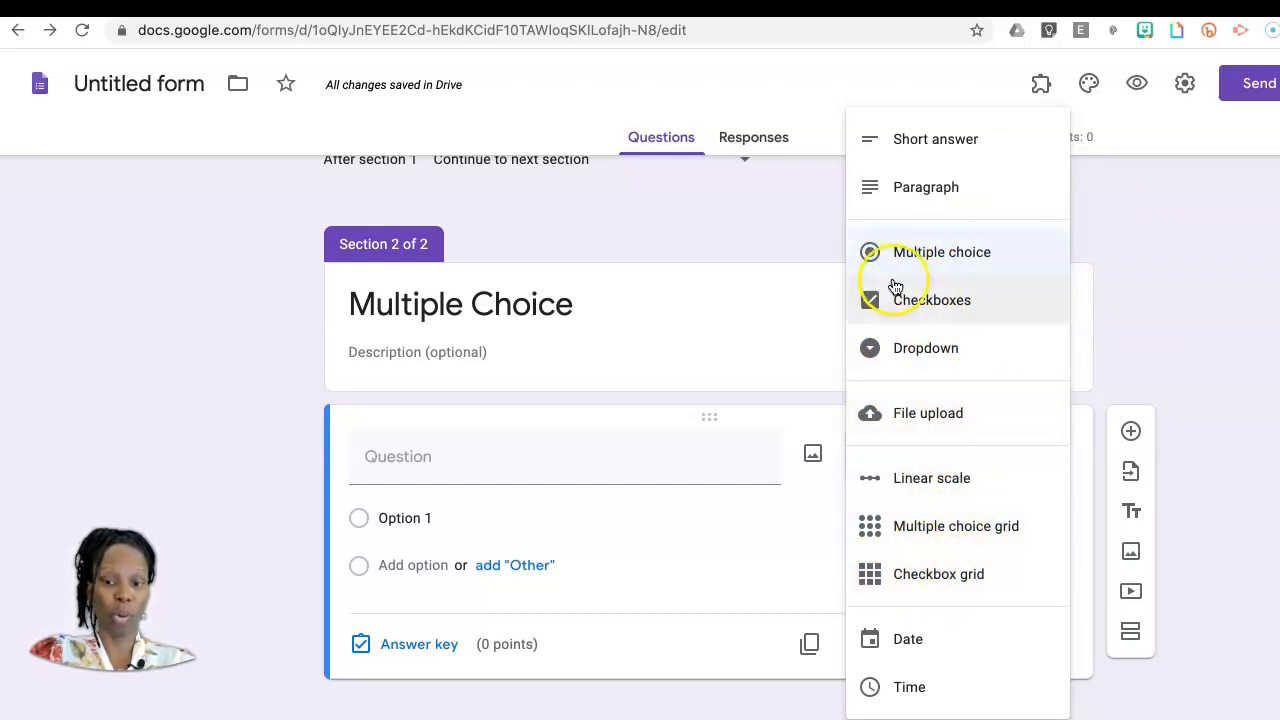
{"action": "left_click", "coordinate": [209, 509]}
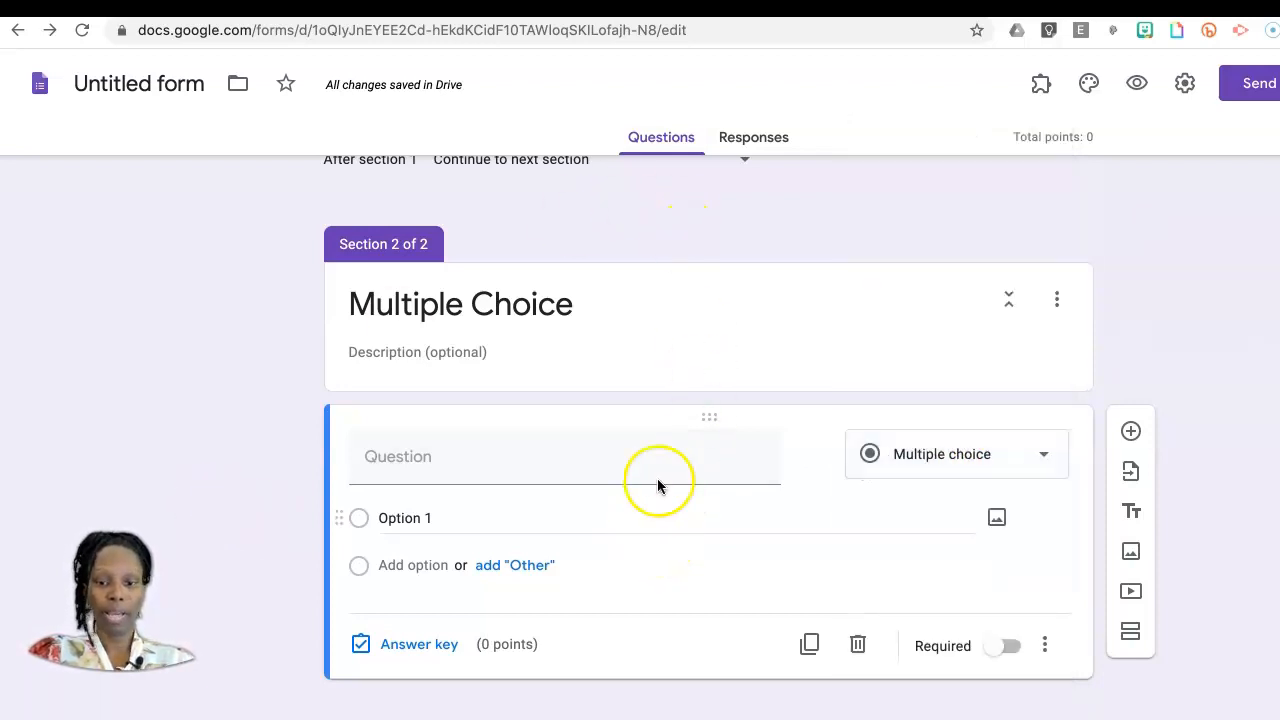
{"action": "left_click", "coordinate": [1131, 434]}
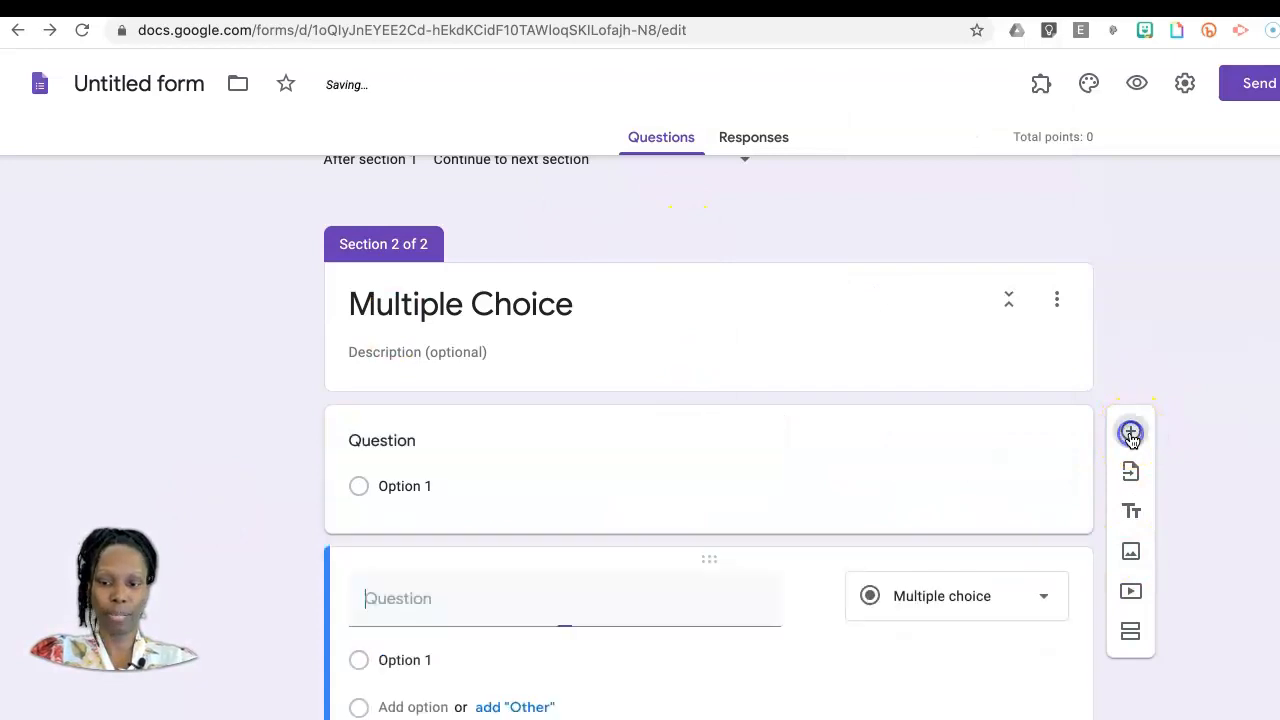
{"action": "left_click", "coordinate": [766, 463]}
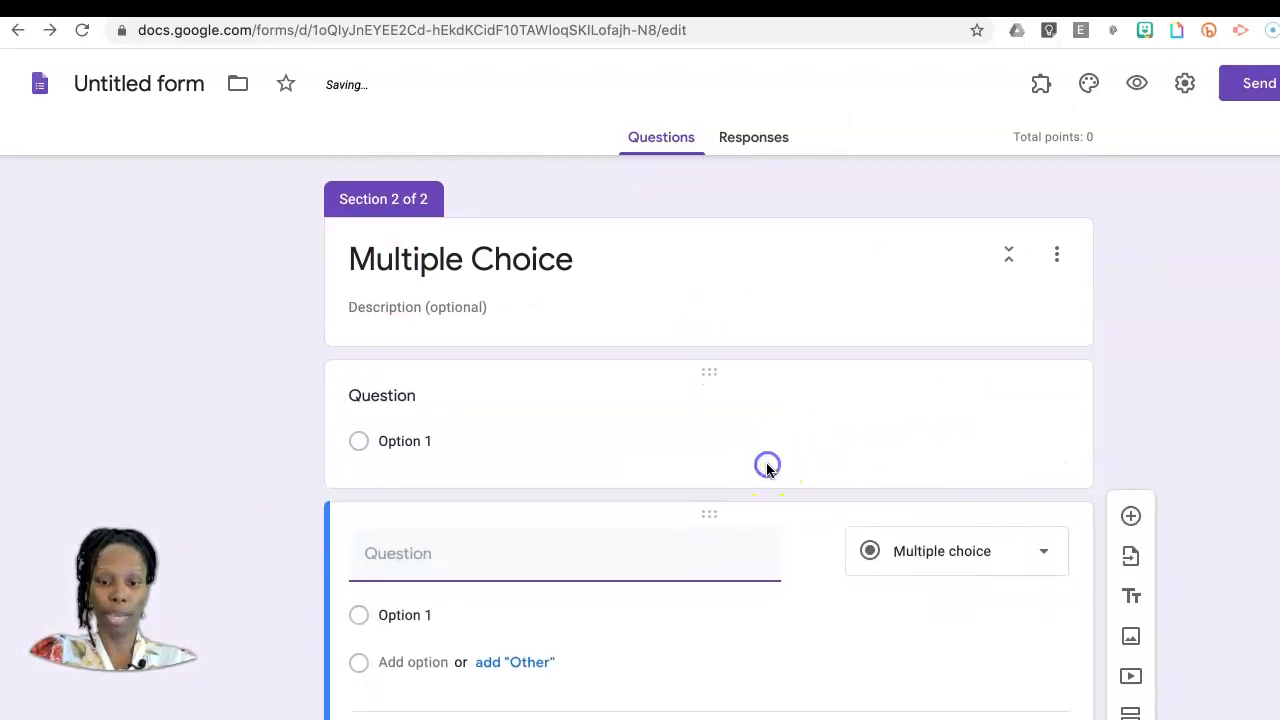
{"action": "left_click", "coordinate": [1012, 602]}
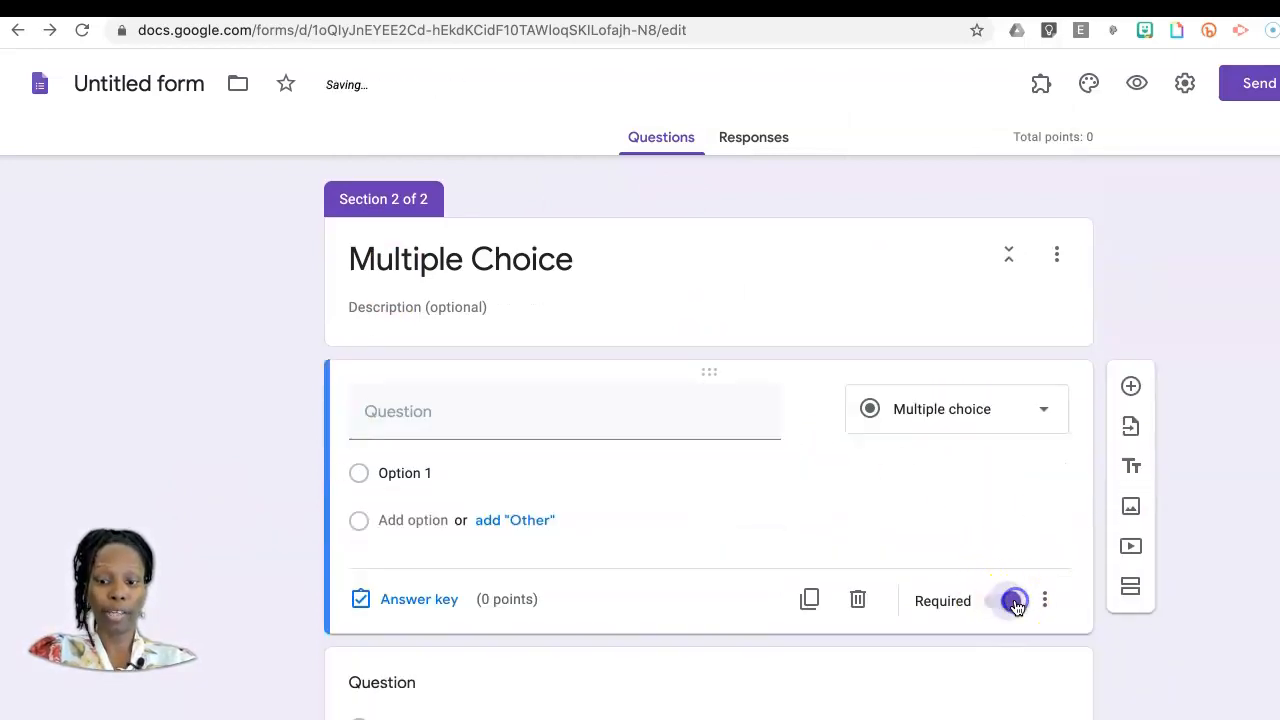
Step: Add Option 2, Option 3 and Option 4 to the section's first question and title it "What is..."
{"action": "left_click", "coordinate": [419, 472]}
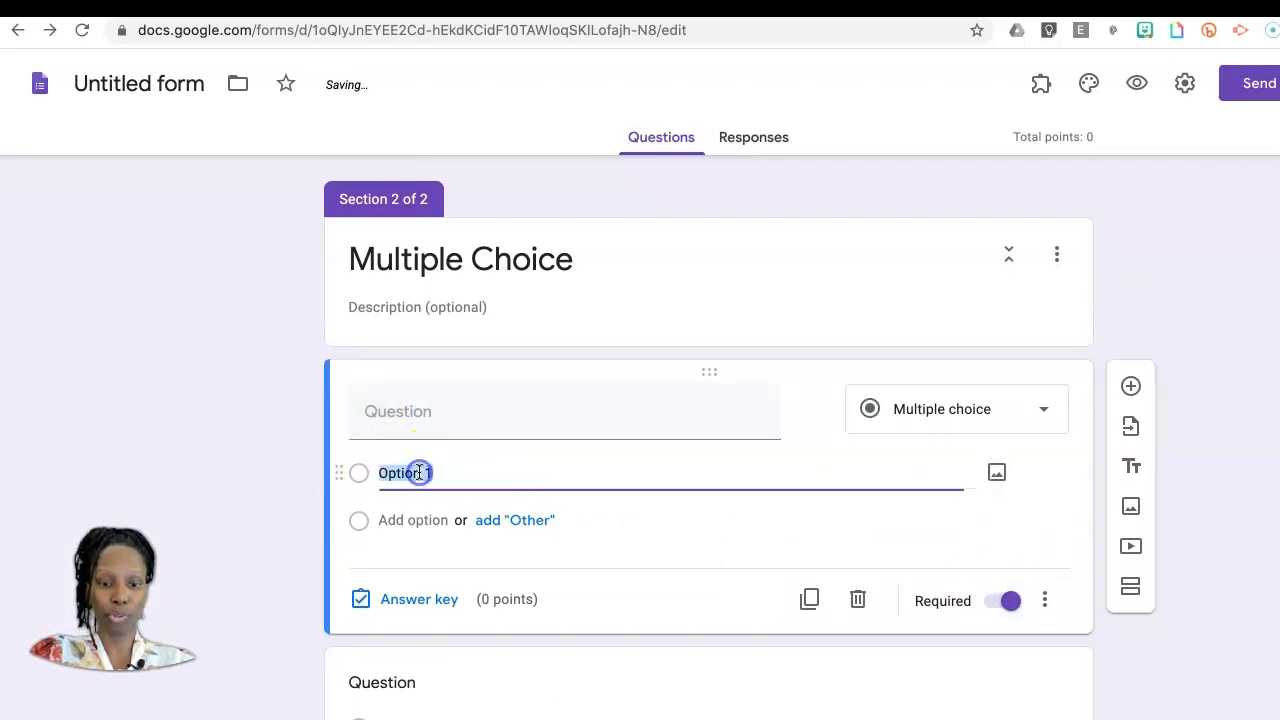
{"action": "left_click", "coordinate": [414, 520]}
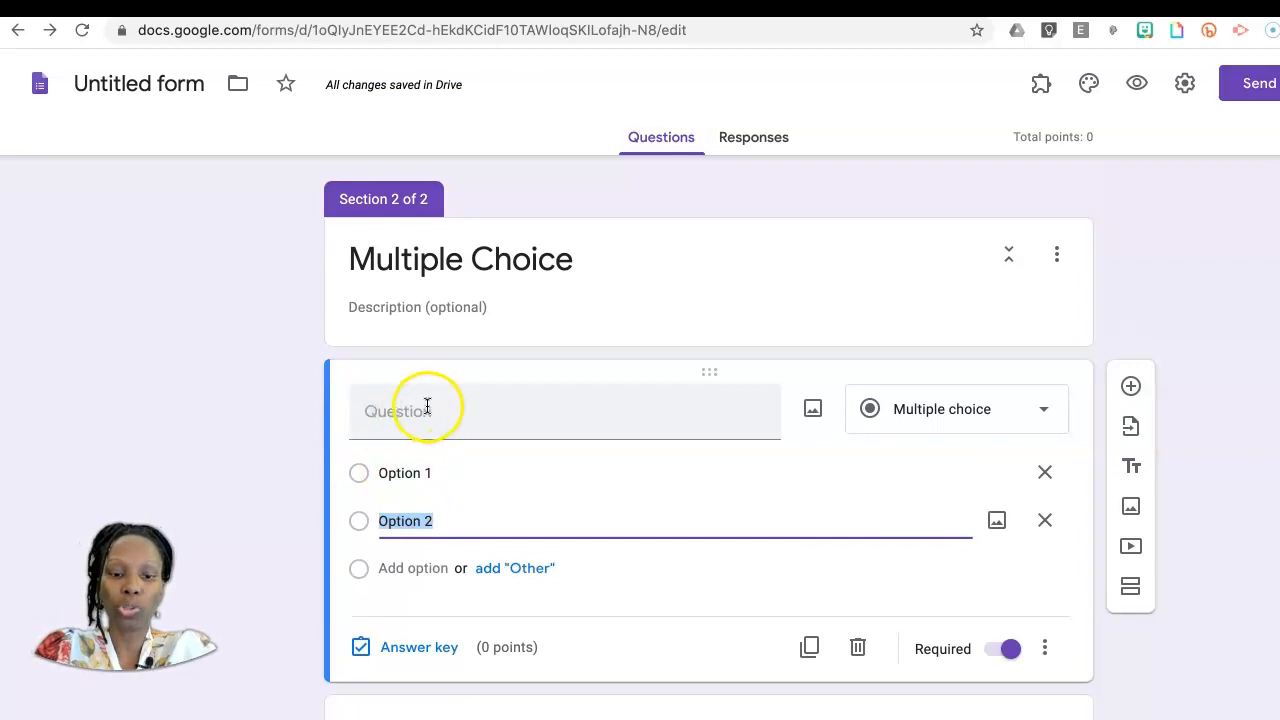
{"action": "left_click", "coordinate": [423, 570]}
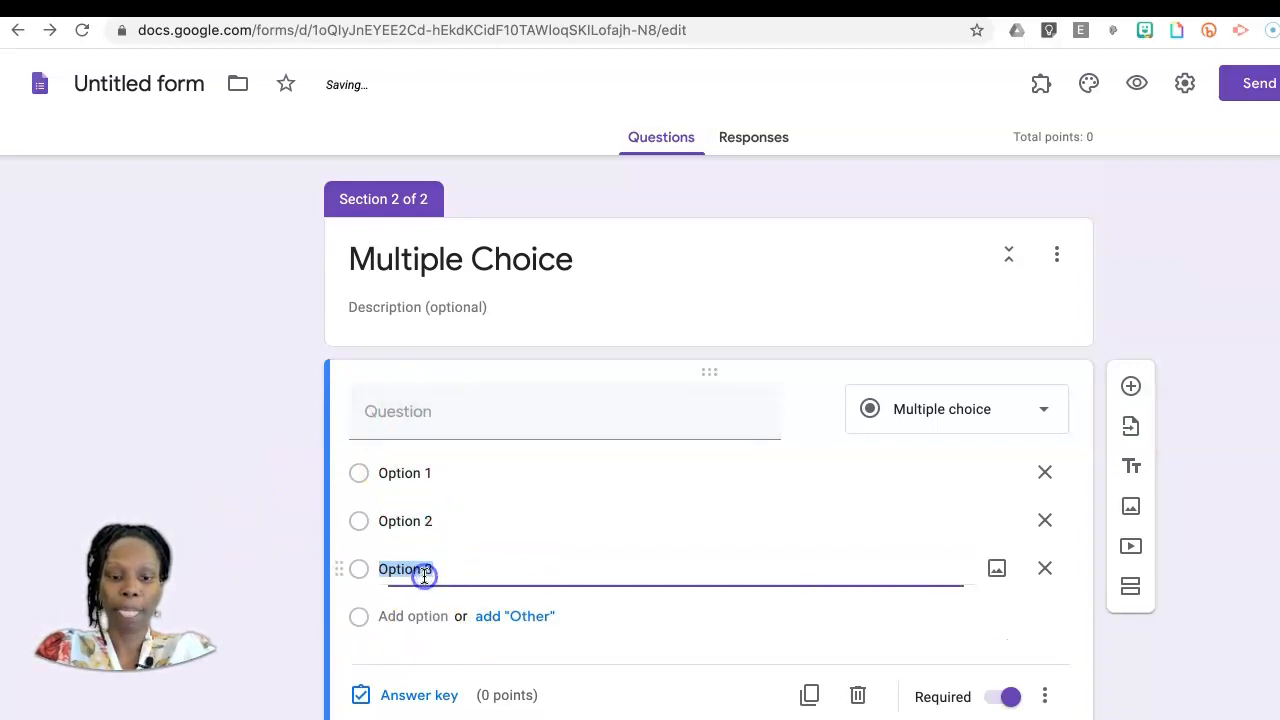
{"action": "left_click", "coordinate": [425, 616]}
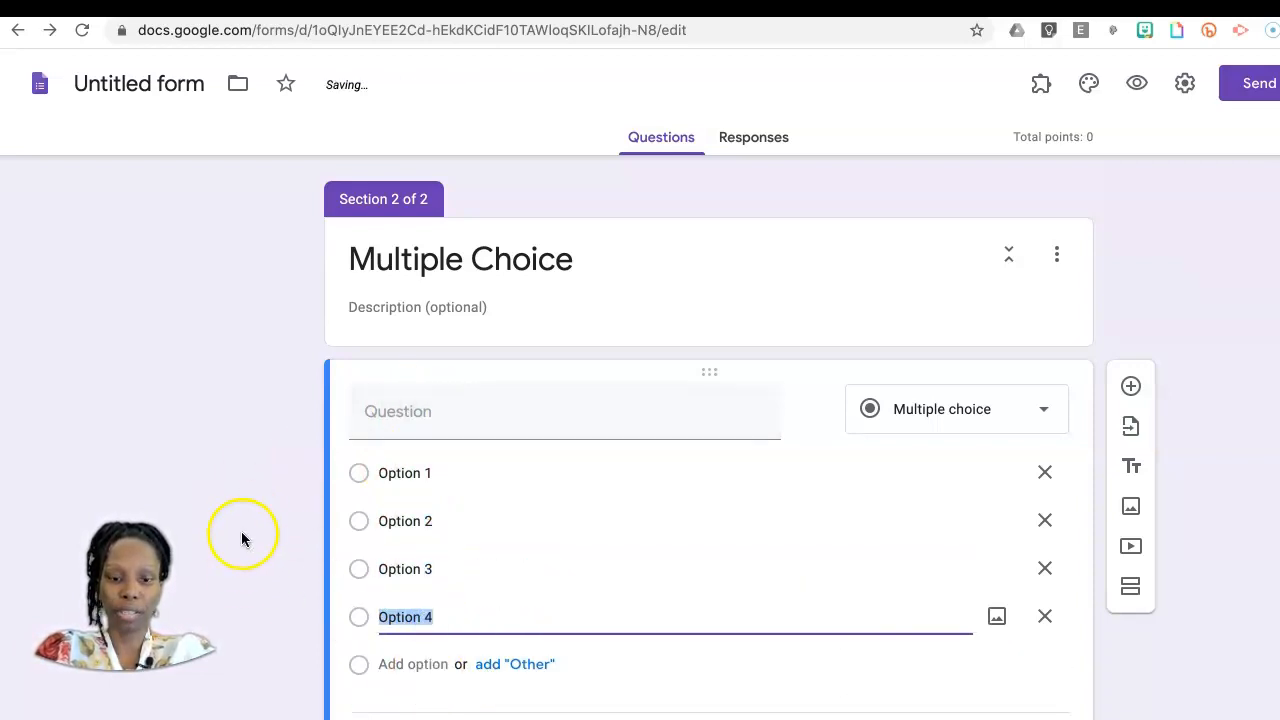
{"action": "left_click", "coordinate": [429, 417]}
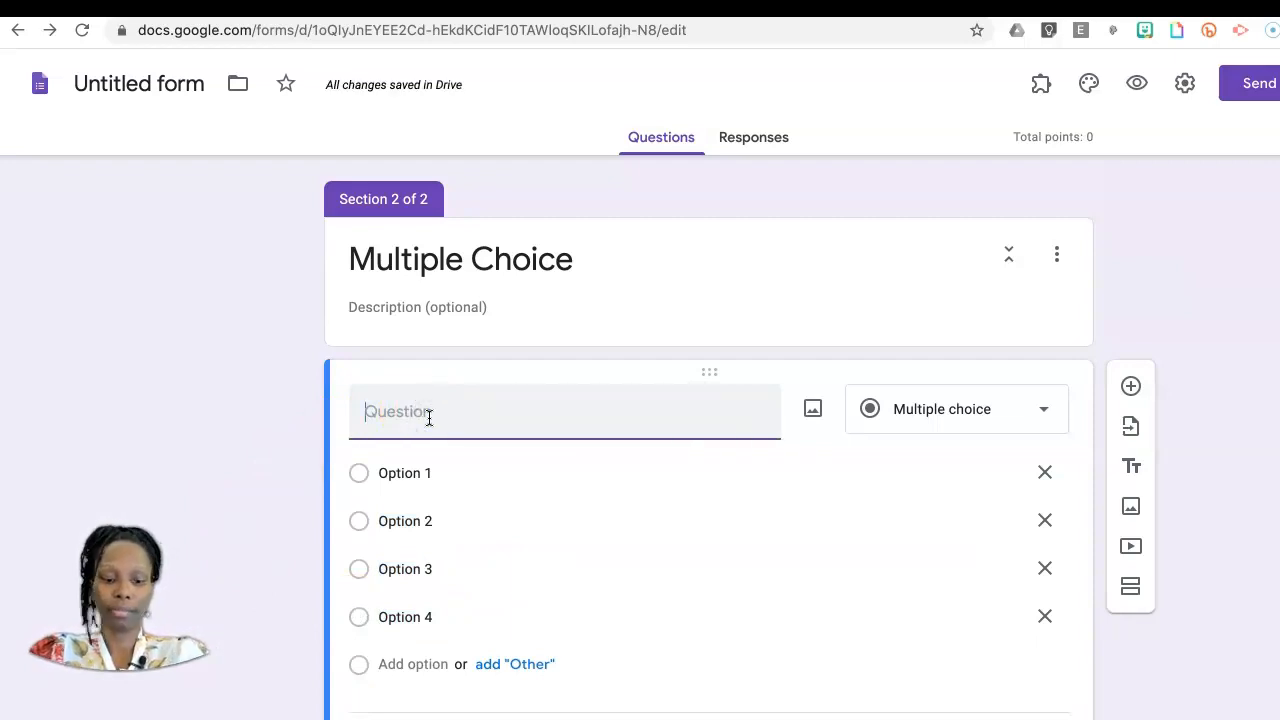
{"action": "type", "text": "What is..."}
Step: In the answer key of the "What is..." question, assign 1 point and mark Option 3 as correct
{"action": "scroll", "coordinate": [248, 482], "scroll_direction": "down", "scroll_amount": 2}
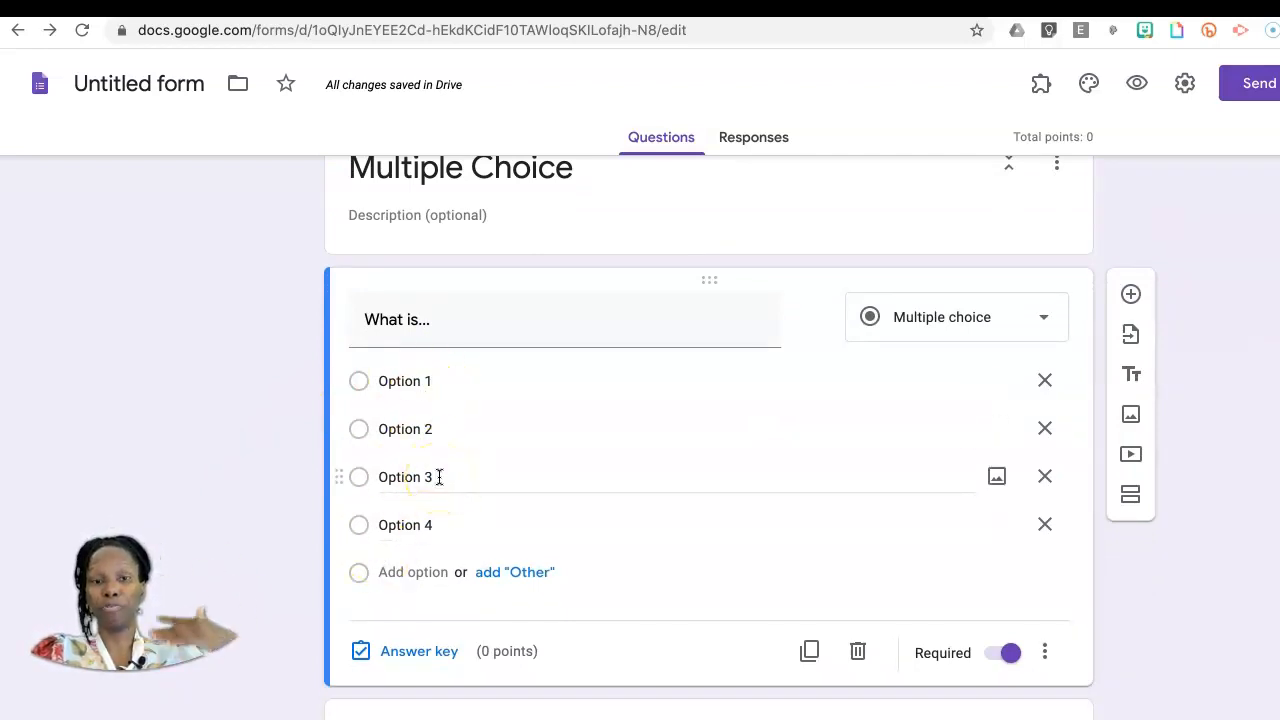
{"action": "left_click", "coordinate": [415, 655]}
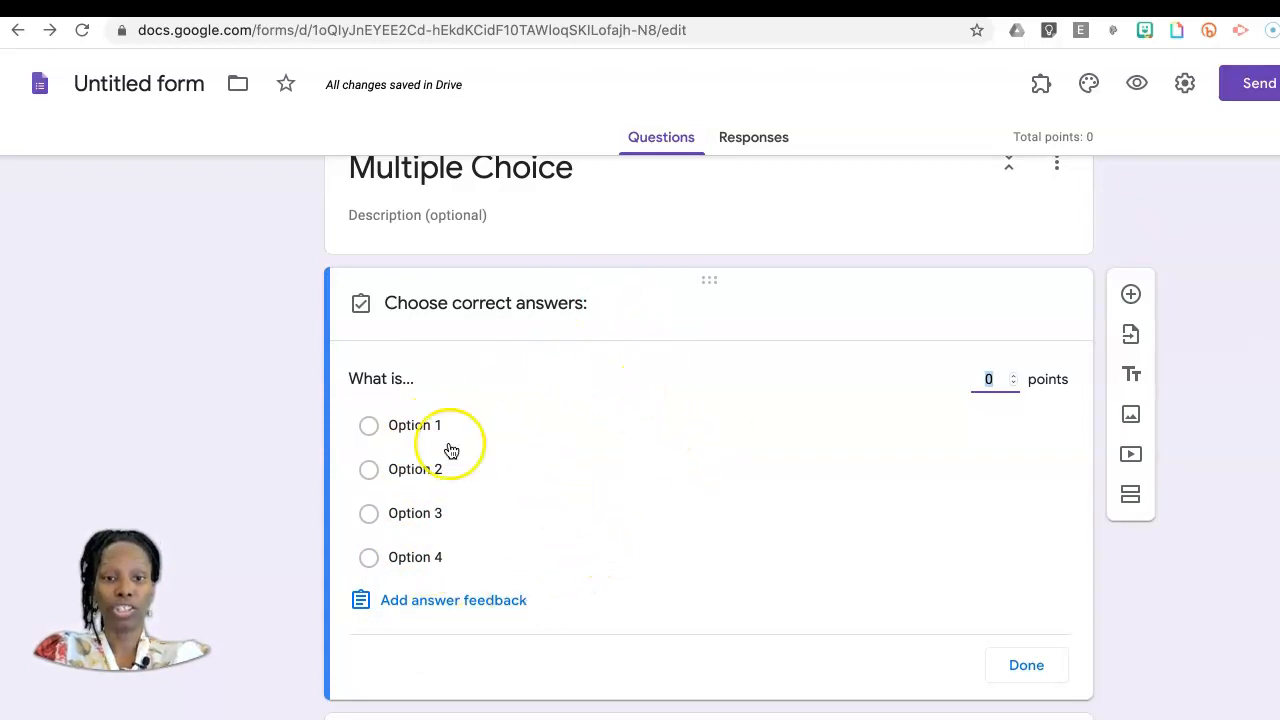
{"action": "left_click", "coordinate": [1013, 376]}
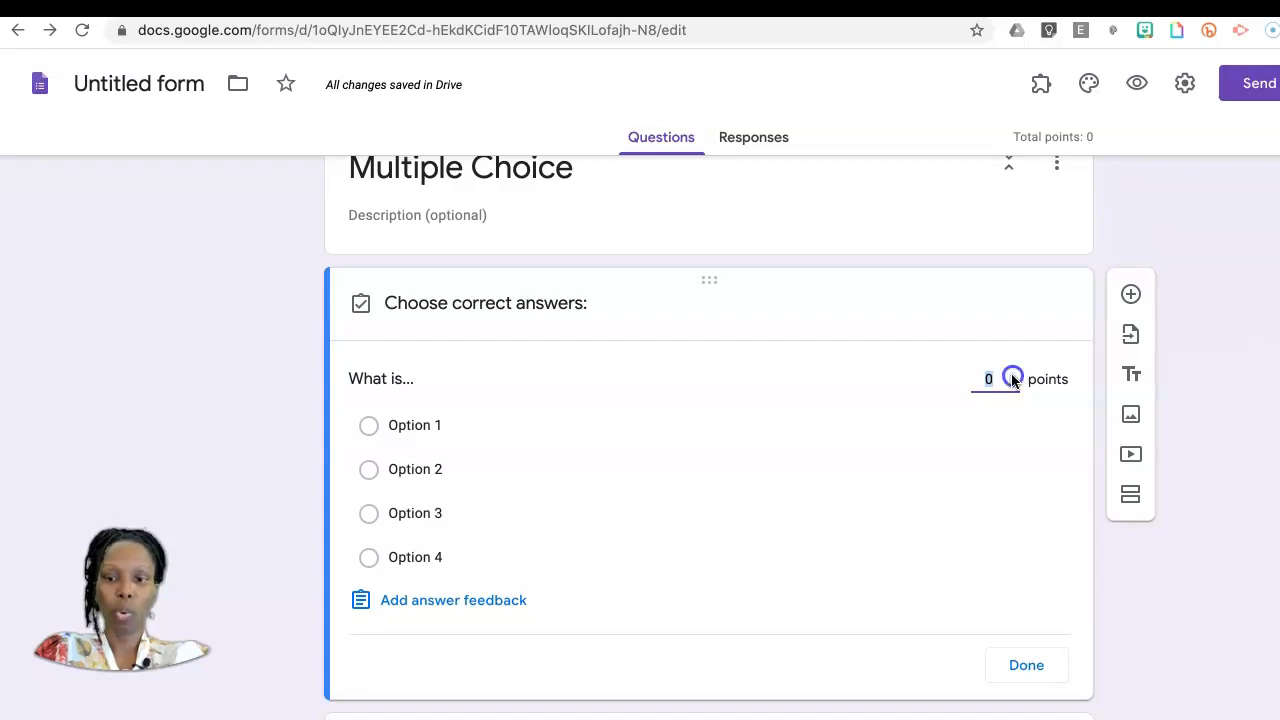
{"action": "left_click", "coordinate": [516, 487]}
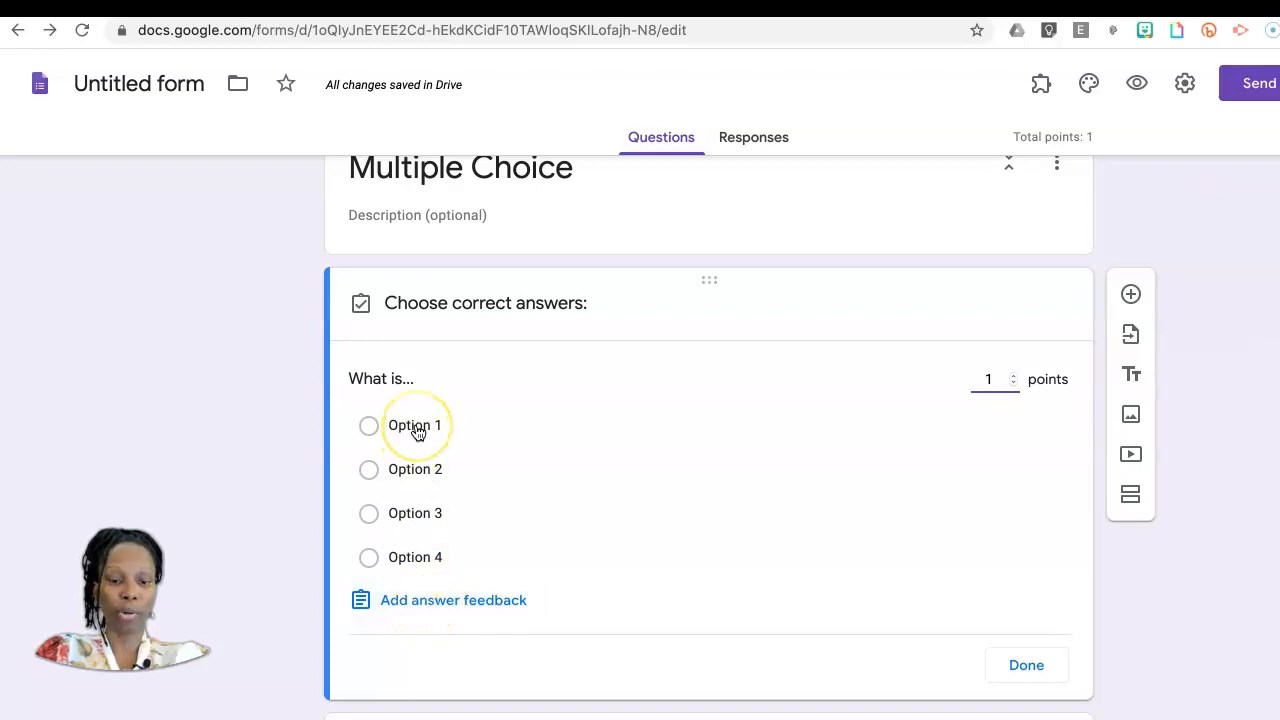
{"action": "left_click", "coordinate": [416, 518]}
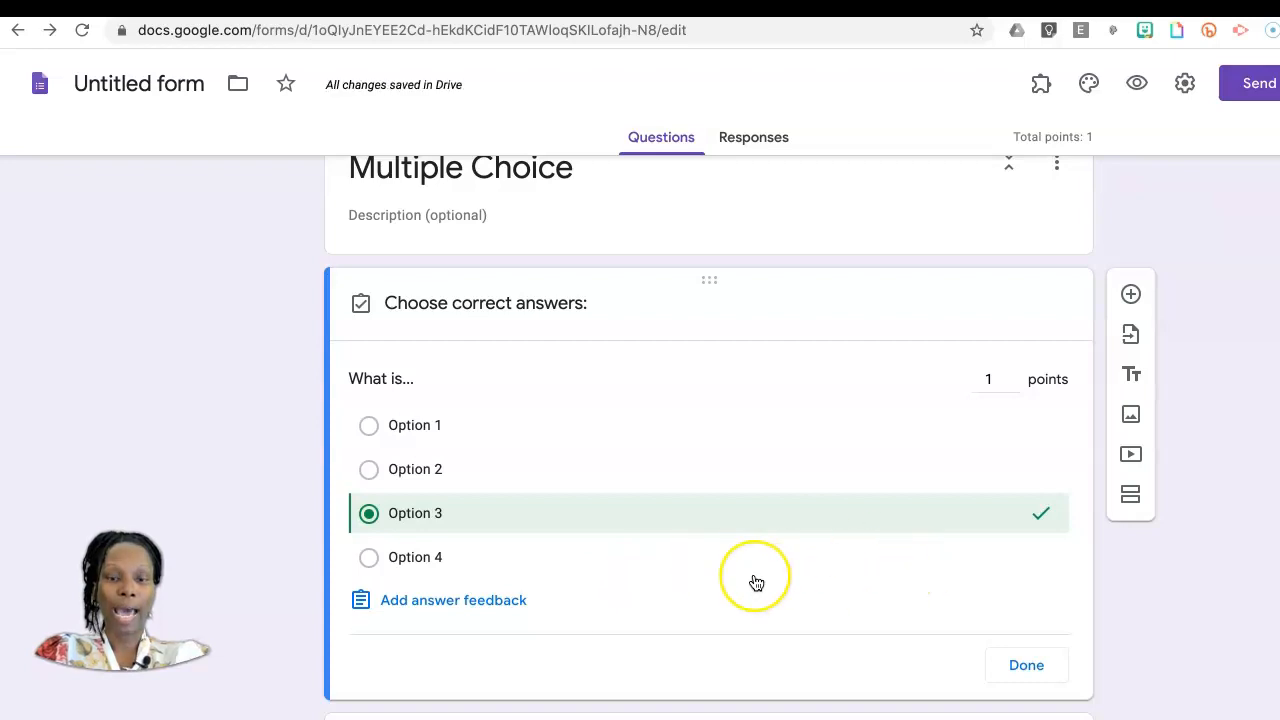
Step: Start adding answer feedback, look at both feedback types, and enter "Remember that..." for incorrect answers
{"action": "left_click", "coordinate": [451, 602]}
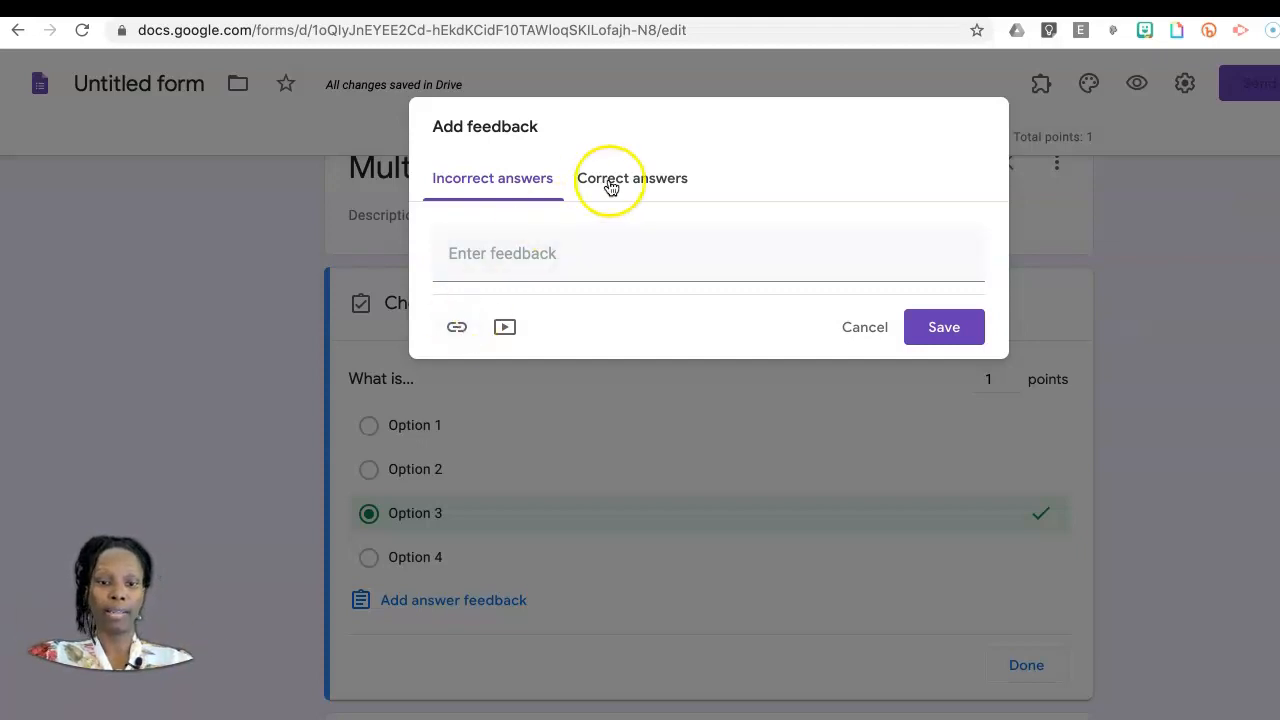
{"action": "left_click", "coordinate": [659, 183]}
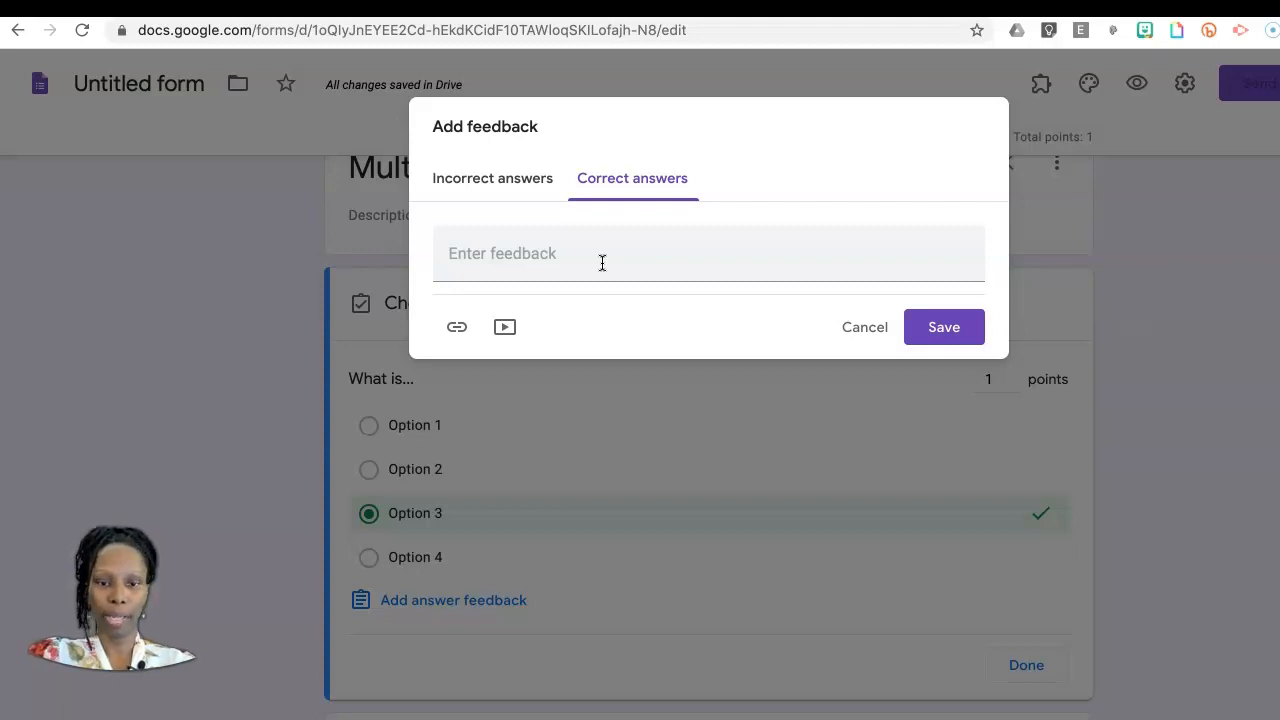
{"action": "left_click", "coordinate": [494, 172]}
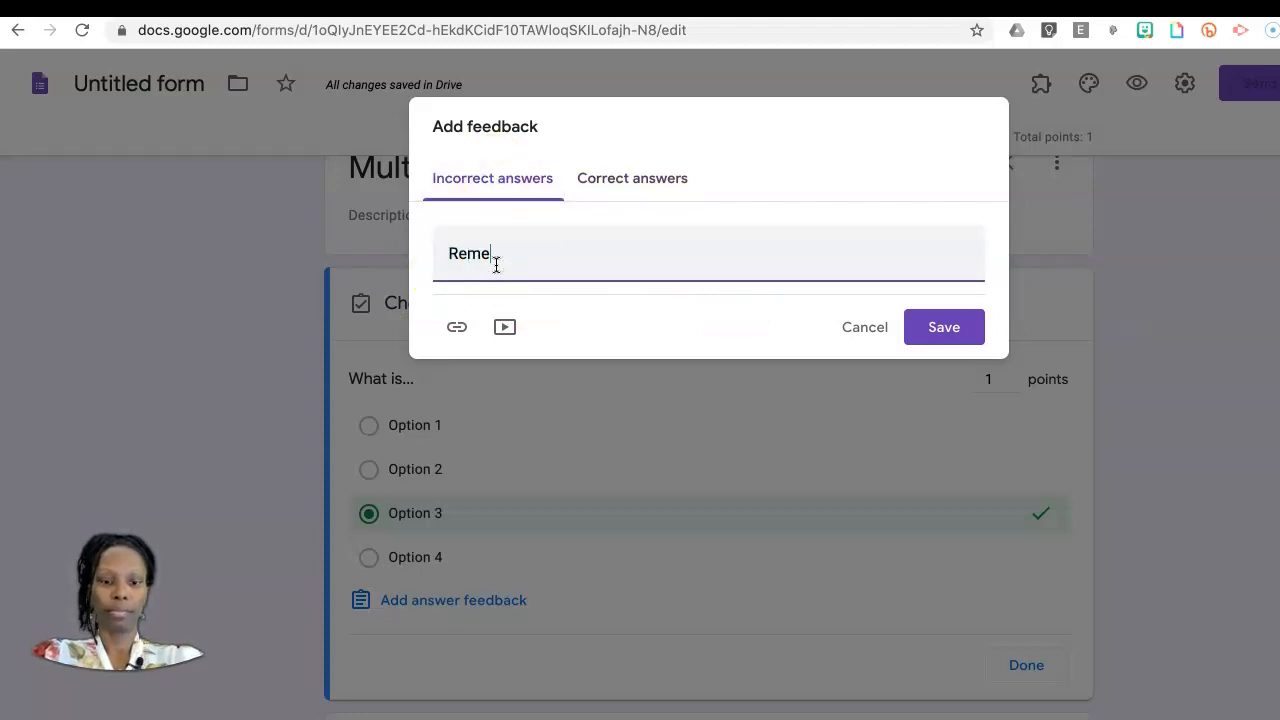
{"action": "type", "text": "at..."}
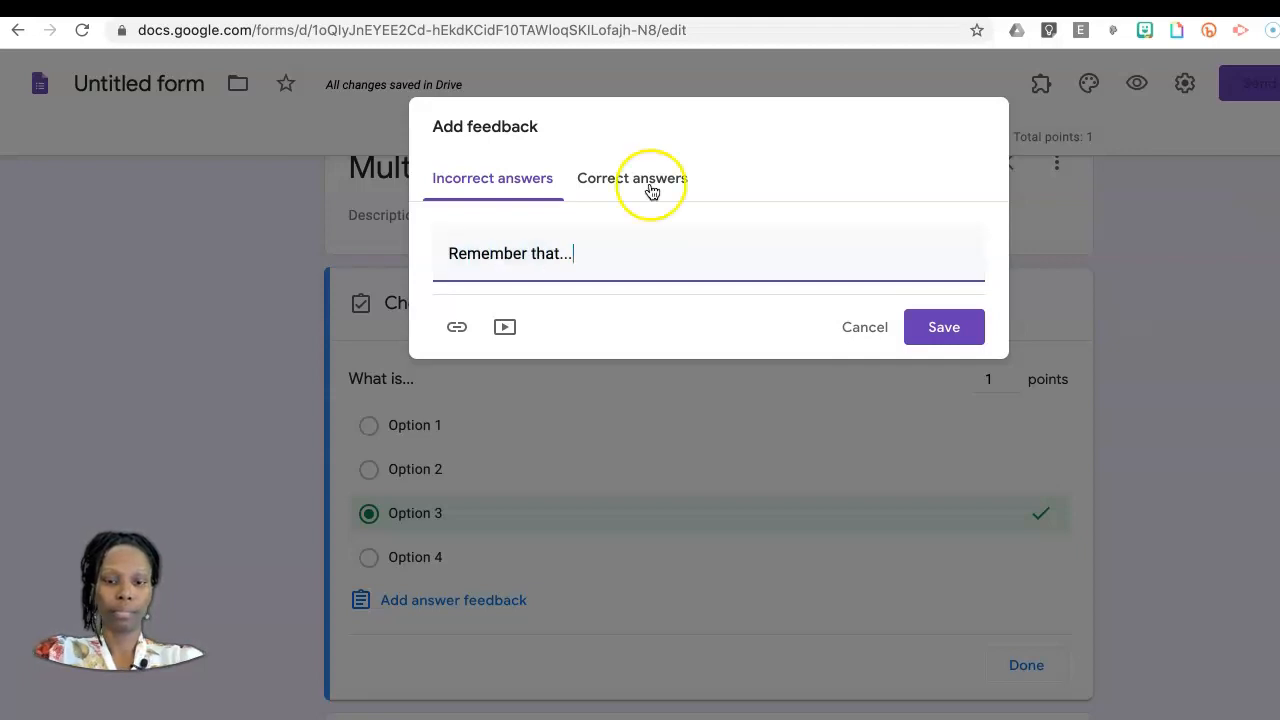
Step: Enter "Options are always great!!" as the feedback for correct answers, save the feedback, and finish the answer key
{"action": "left_click", "coordinate": [651, 189]}
{"action": "left_click", "coordinate": [520, 262]}
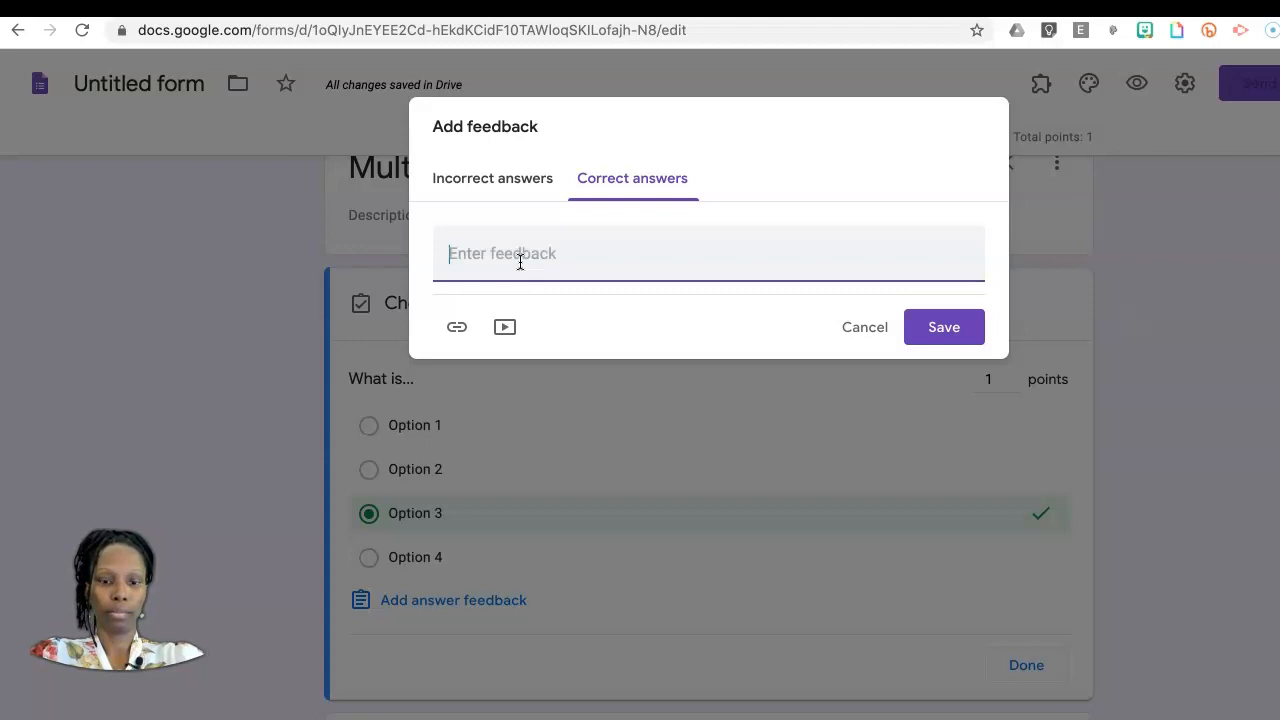
{"action": "type", "text": "Options"}
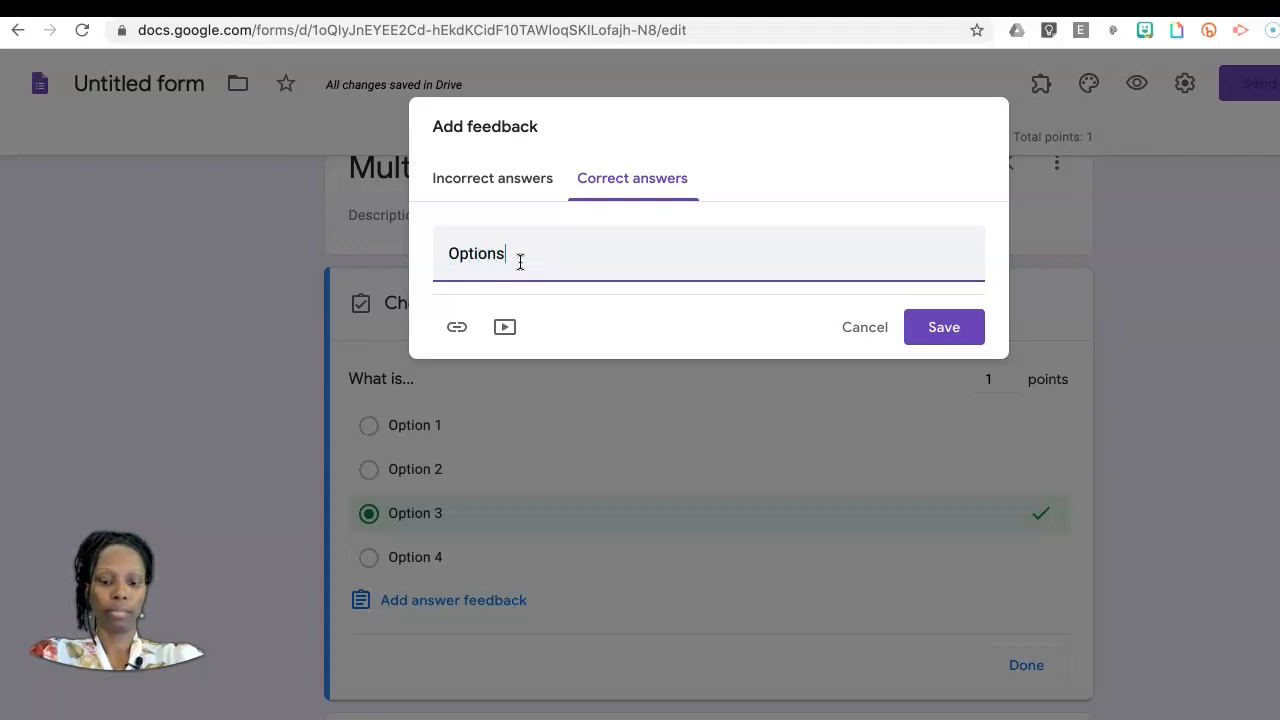
{"action": "type", "text": " are always great!!"}
{"action": "left_click", "coordinate": [943, 337]}
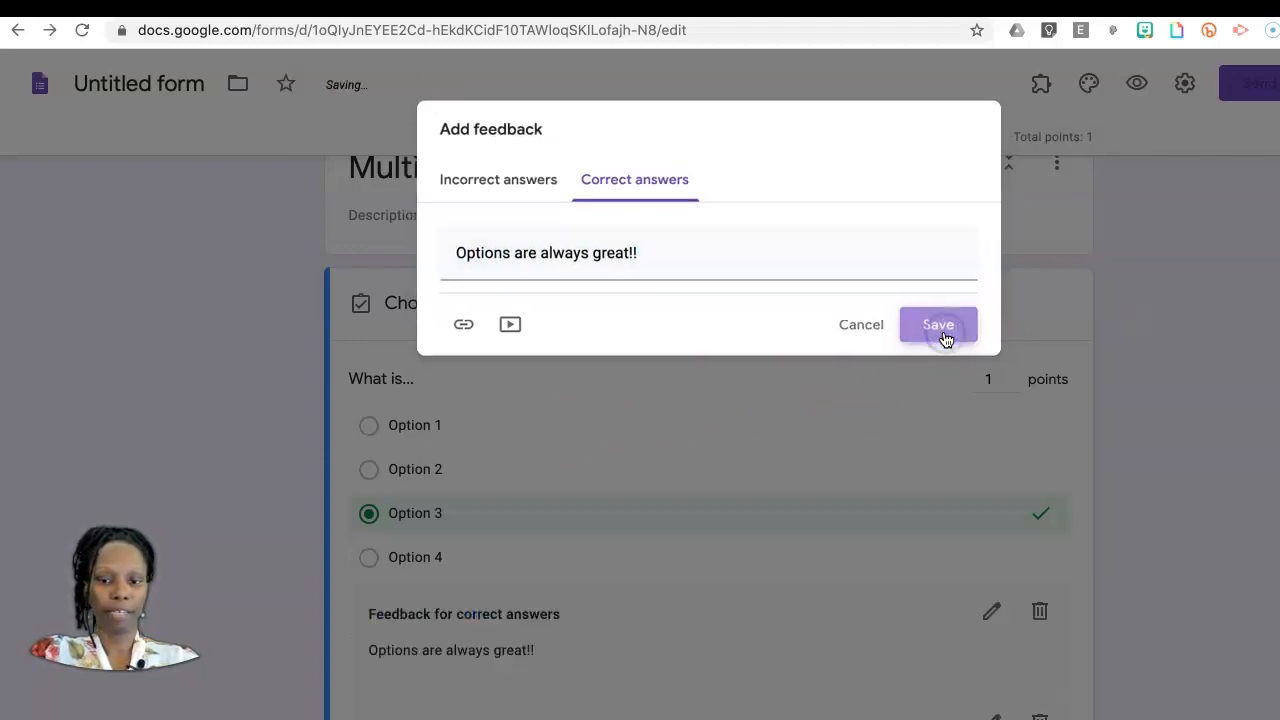
{"action": "scroll", "coordinate": [288, 595], "scroll_direction": "down", "scroll_amount": 3}
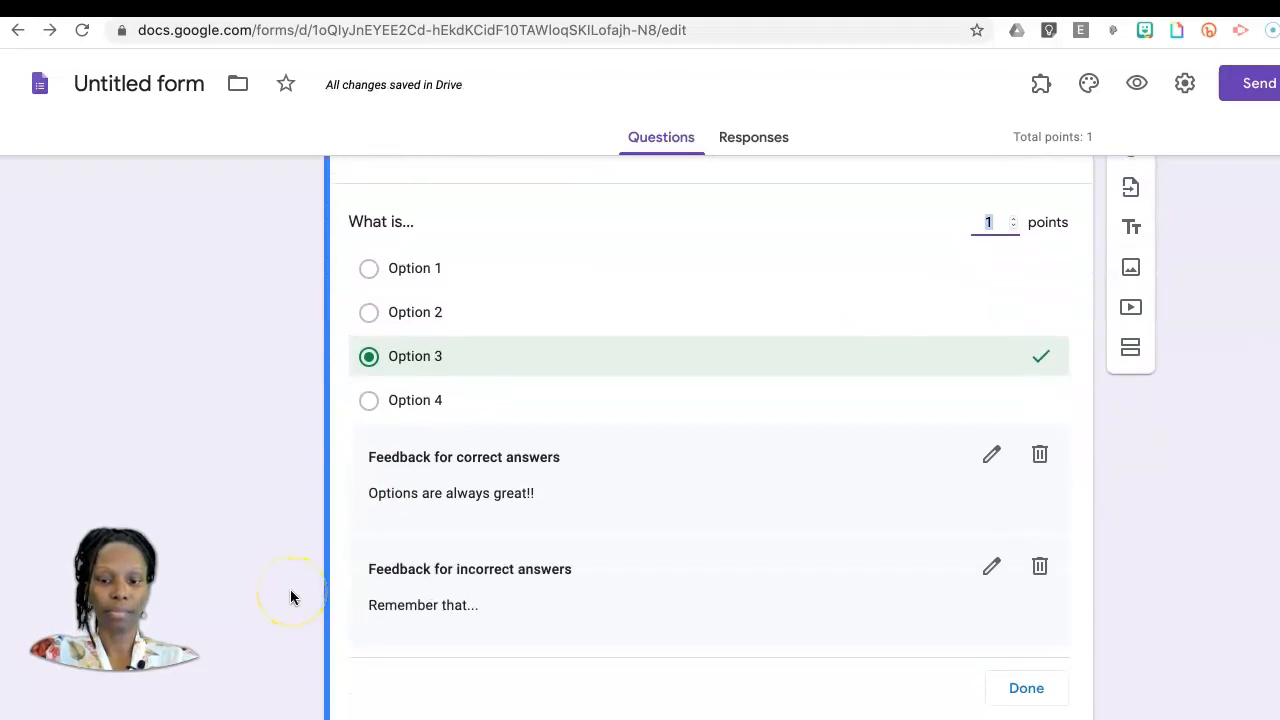
{"action": "scroll", "coordinate": [290, 597], "scroll_direction": "down", "scroll_amount": 1}
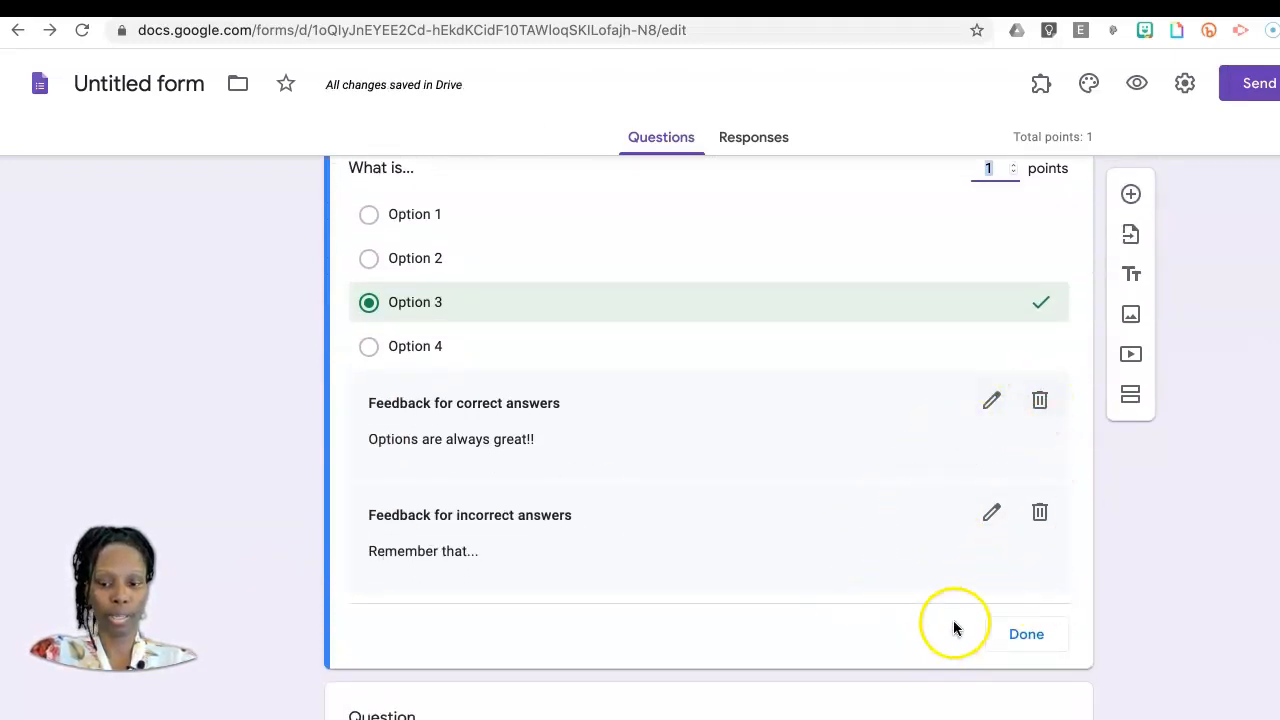
{"action": "left_click", "coordinate": [1032, 637]}
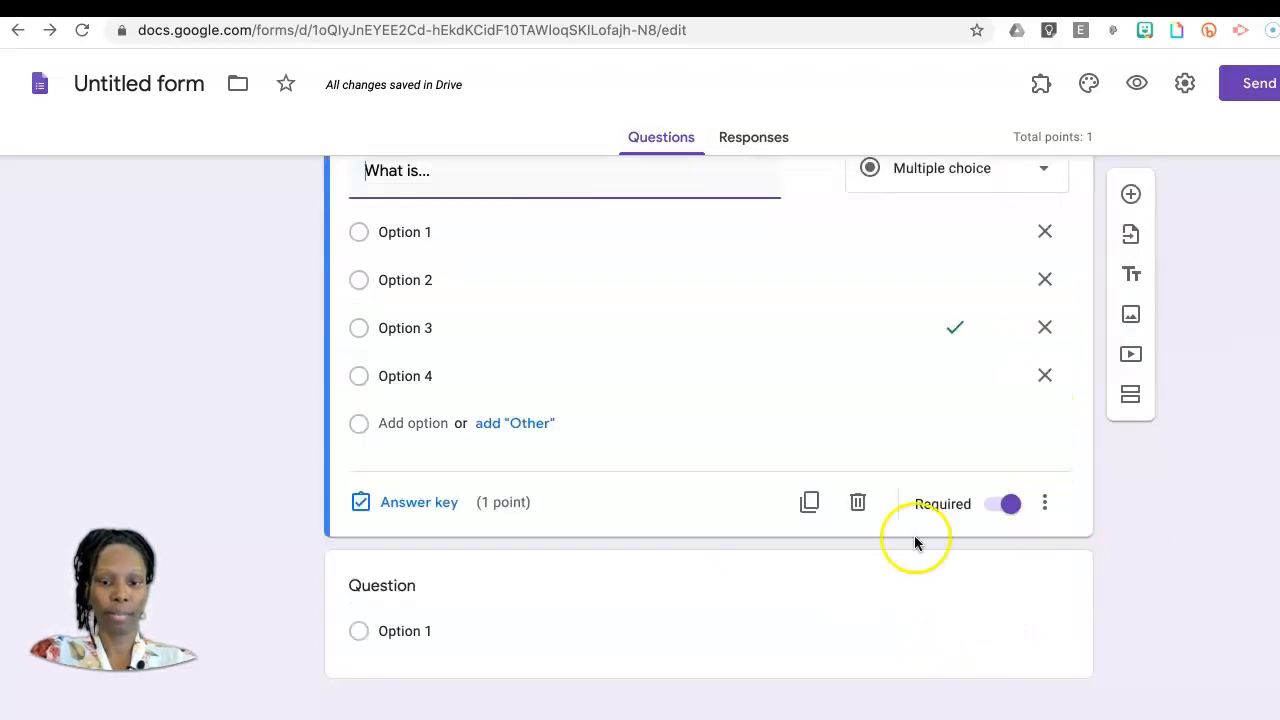
Step: Try moving the "What is..." question to another position in the Multiple Choice section
{"action": "scroll", "coordinate": [592, 637], "scroll_direction": "down", "scroll_amount": 1}
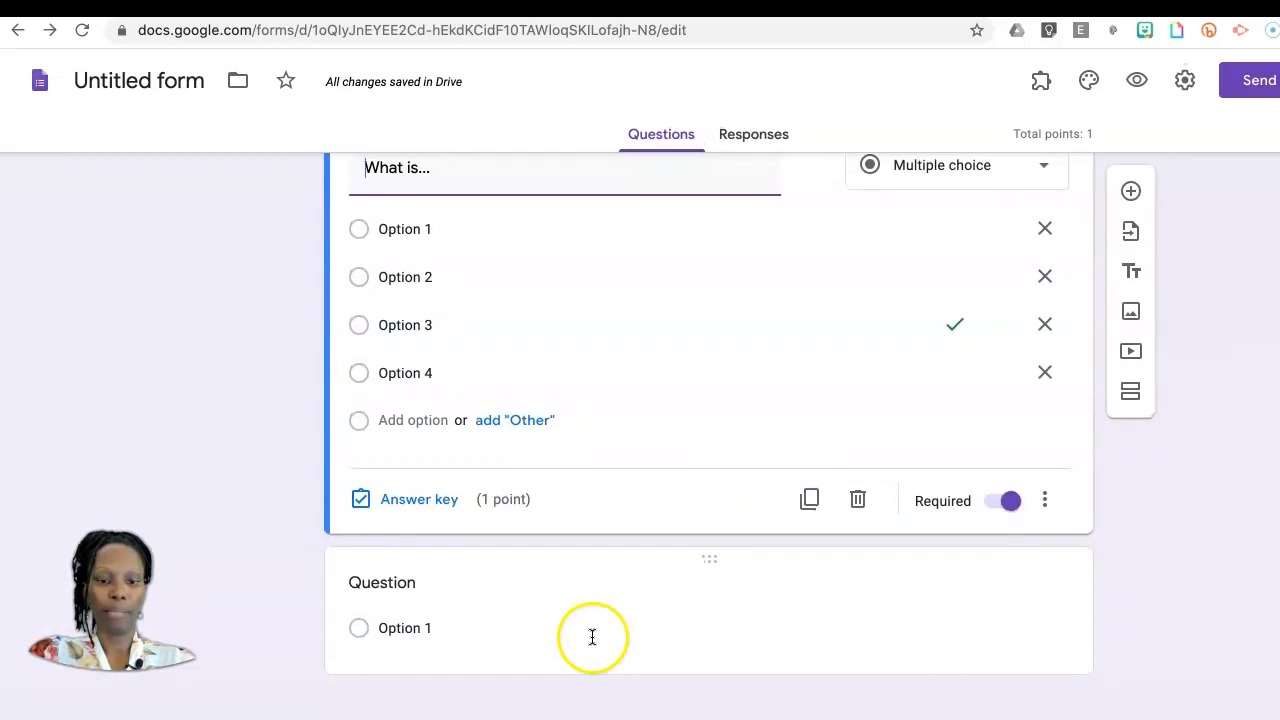
{"action": "scroll", "coordinate": [1173, 645], "scroll_direction": "up", "scroll_amount": 3}
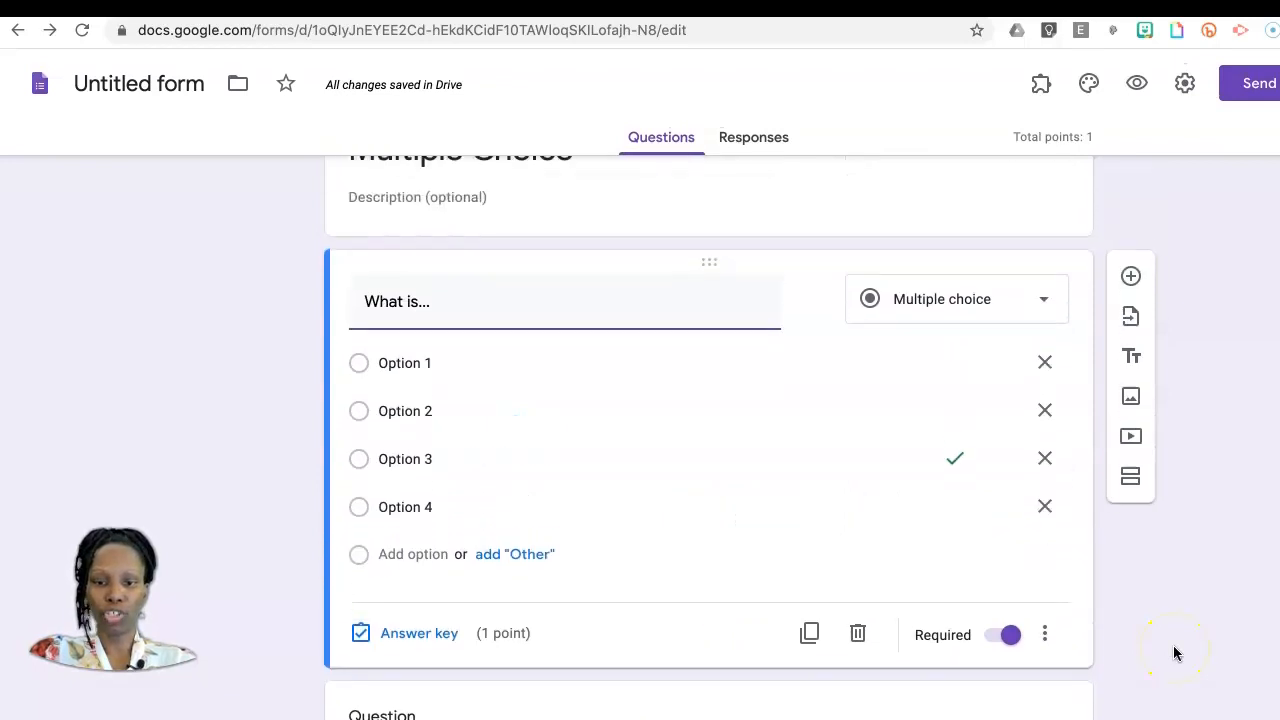
{"action": "scroll", "coordinate": [1174, 653], "scroll_direction": "down", "scroll_amount": 2}
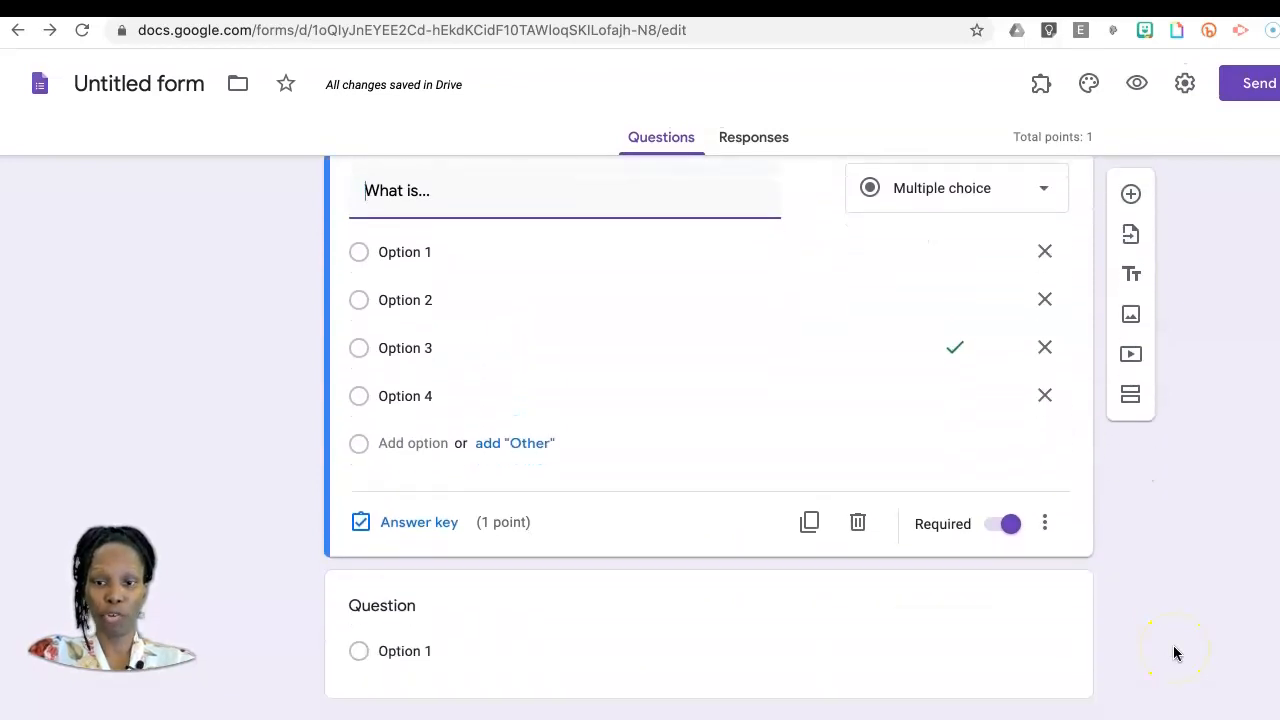
{"action": "scroll", "coordinate": [1174, 653], "scroll_direction": "up", "scroll_amount": 2}
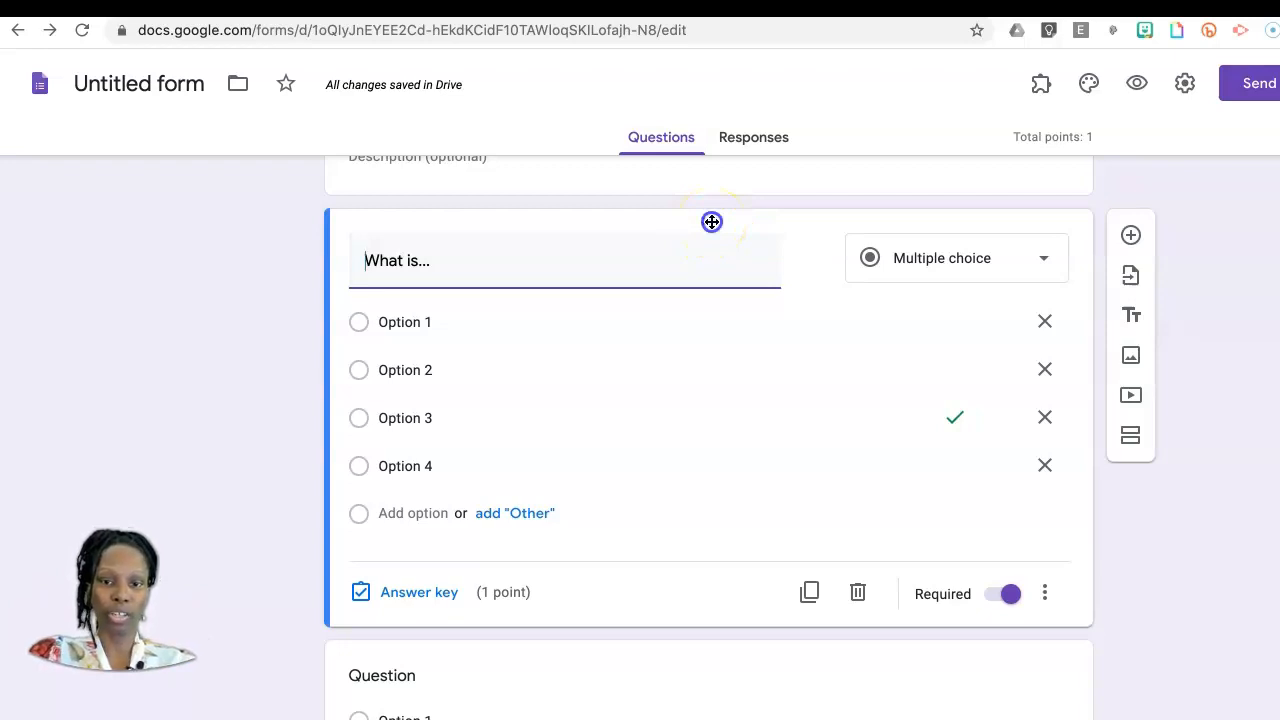
{"action": "left_click_drag", "start_coordinate": [711, 221], "coordinate": [708, 349]}
{"action": "left_click", "coordinate": [706, 500]}
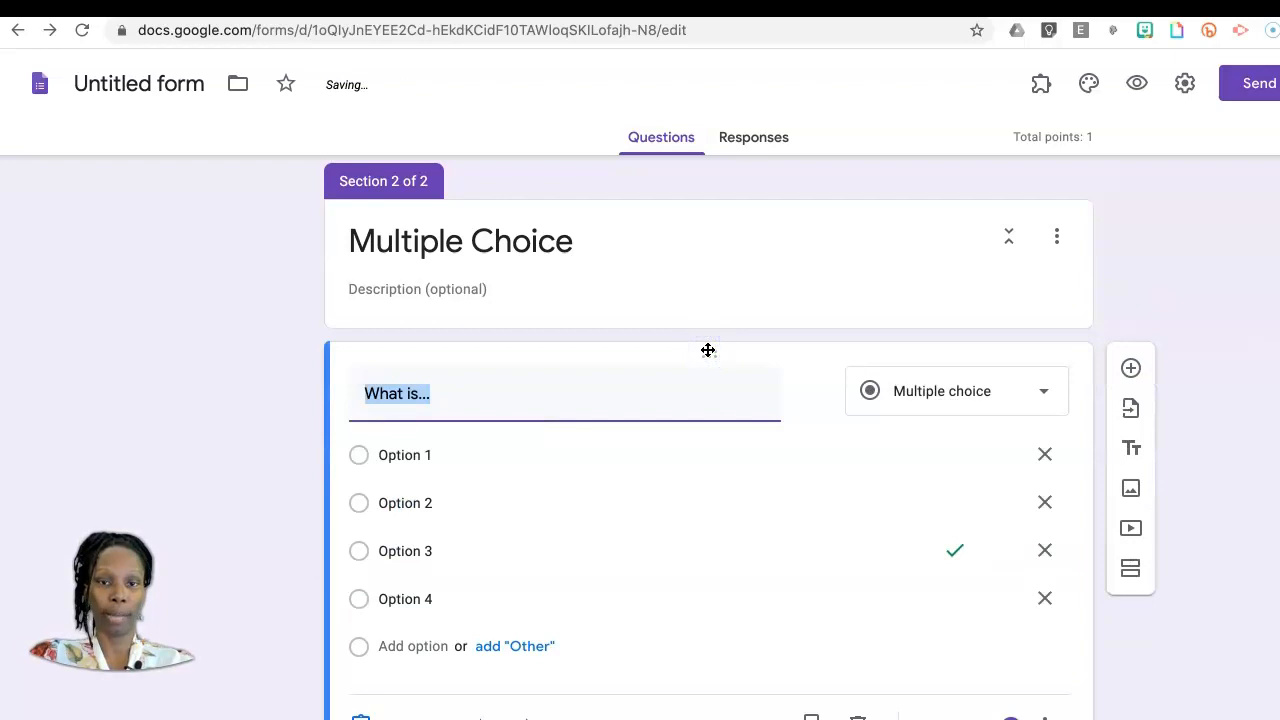
Step: Change the second question in the Multiple Choice section to the Dropdown type and enter "Test" as its question text
{"action": "scroll", "coordinate": [1249, 612], "scroll_direction": "down", "scroll_amount": 3}
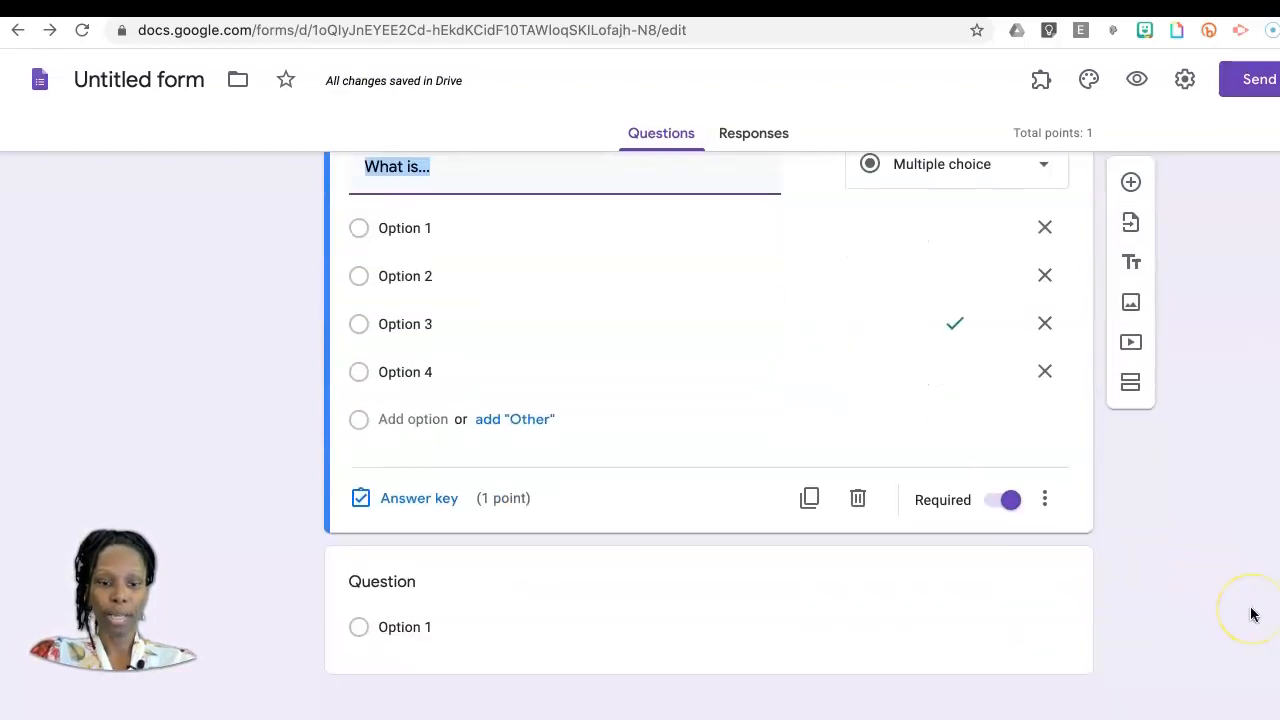
{"action": "left_click", "coordinate": [445, 628]}
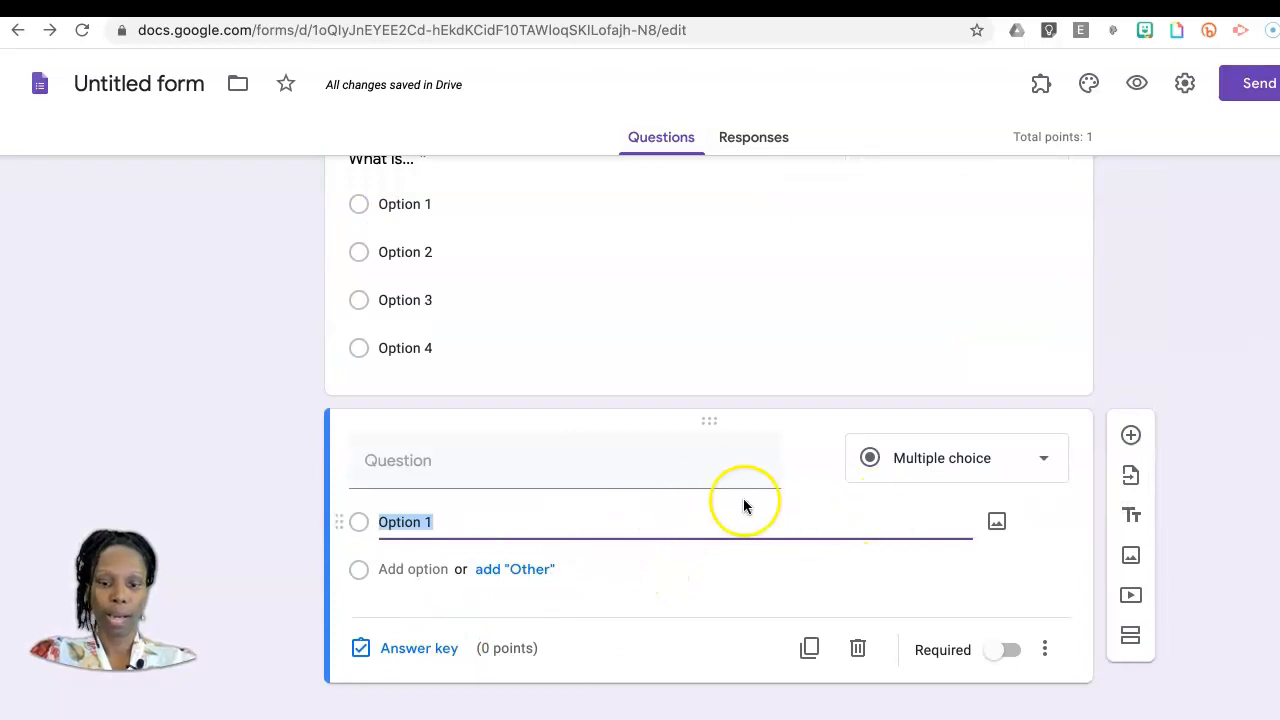
{"action": "left_click", "coordinate": [1042, 468]}
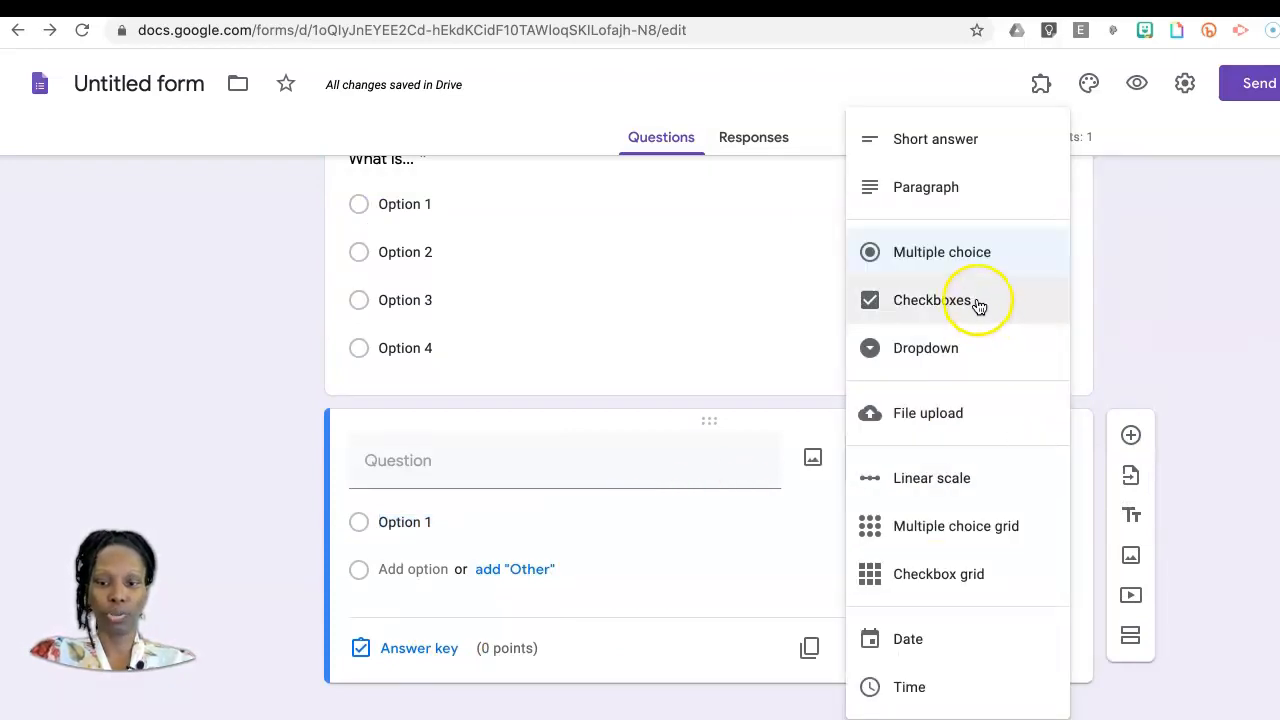
{"action": "left_click", "coordinate": [957, 348]}
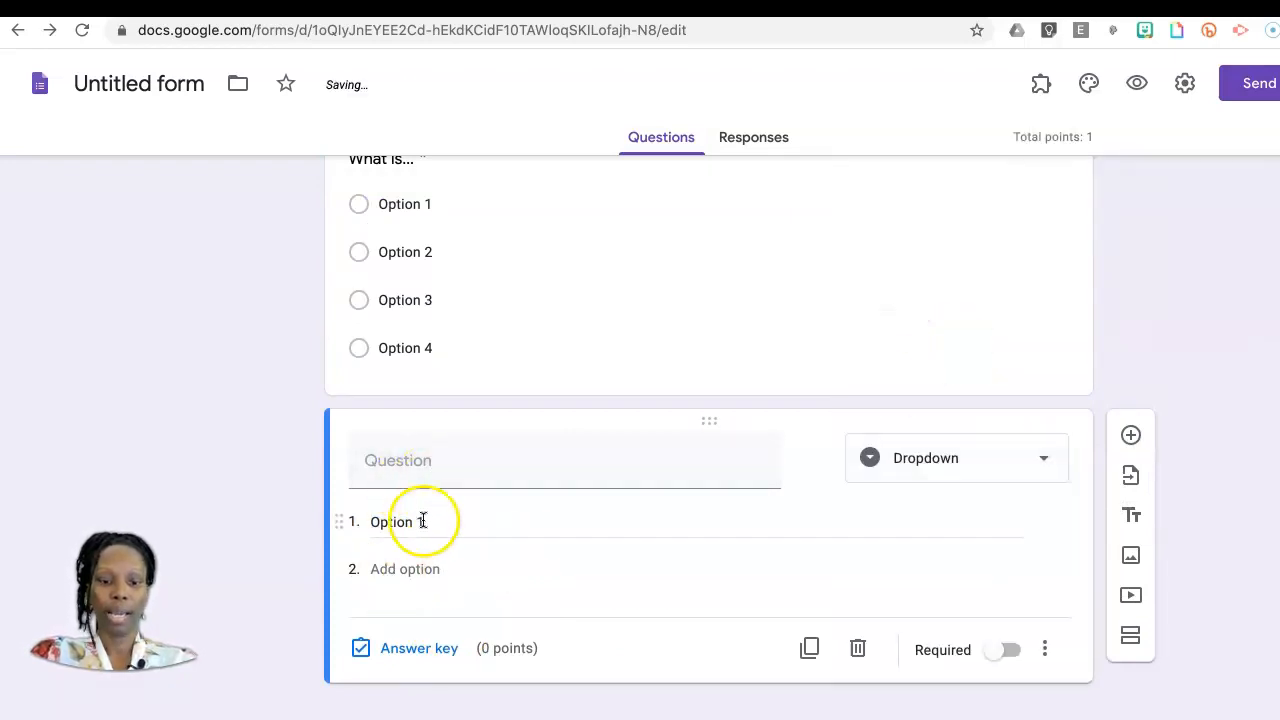
{"action": "left_click", "coordinate": [436, 484]}
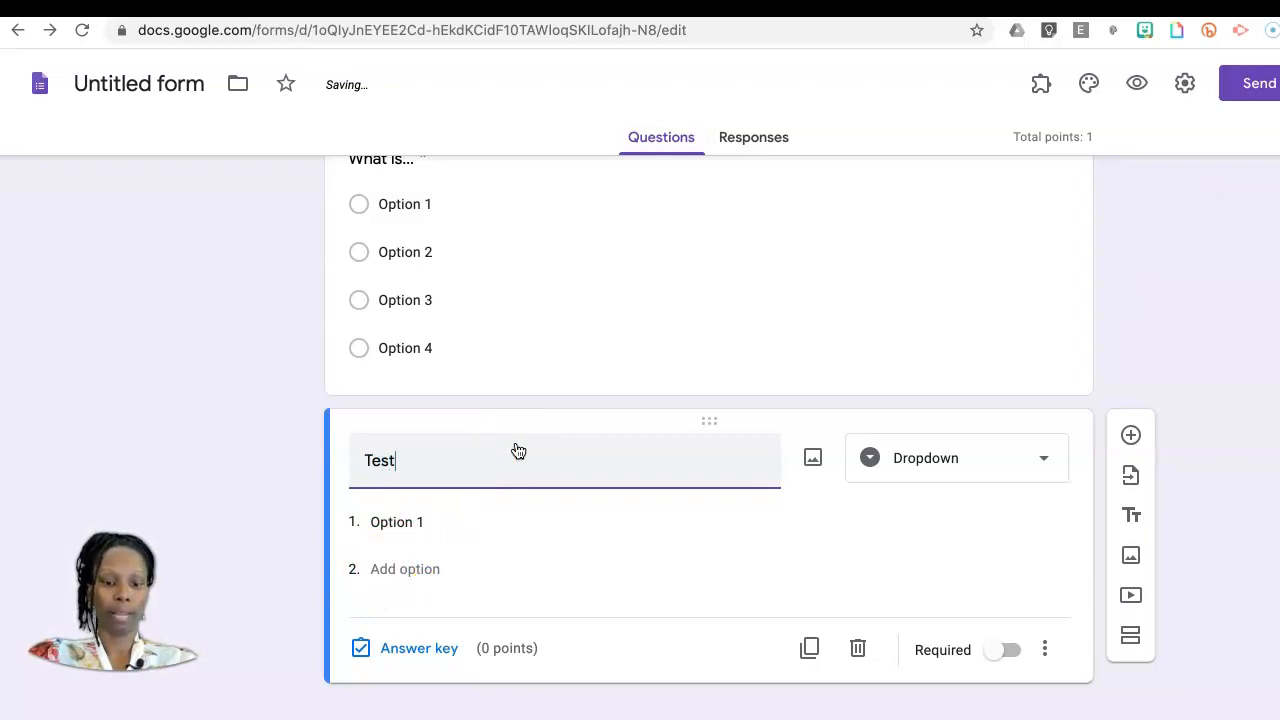
Step: Add Option 2, Option 3 and Option 4 to the "Test" dropdown question
{"action": "left_click", "coordinate": [409, 569]}
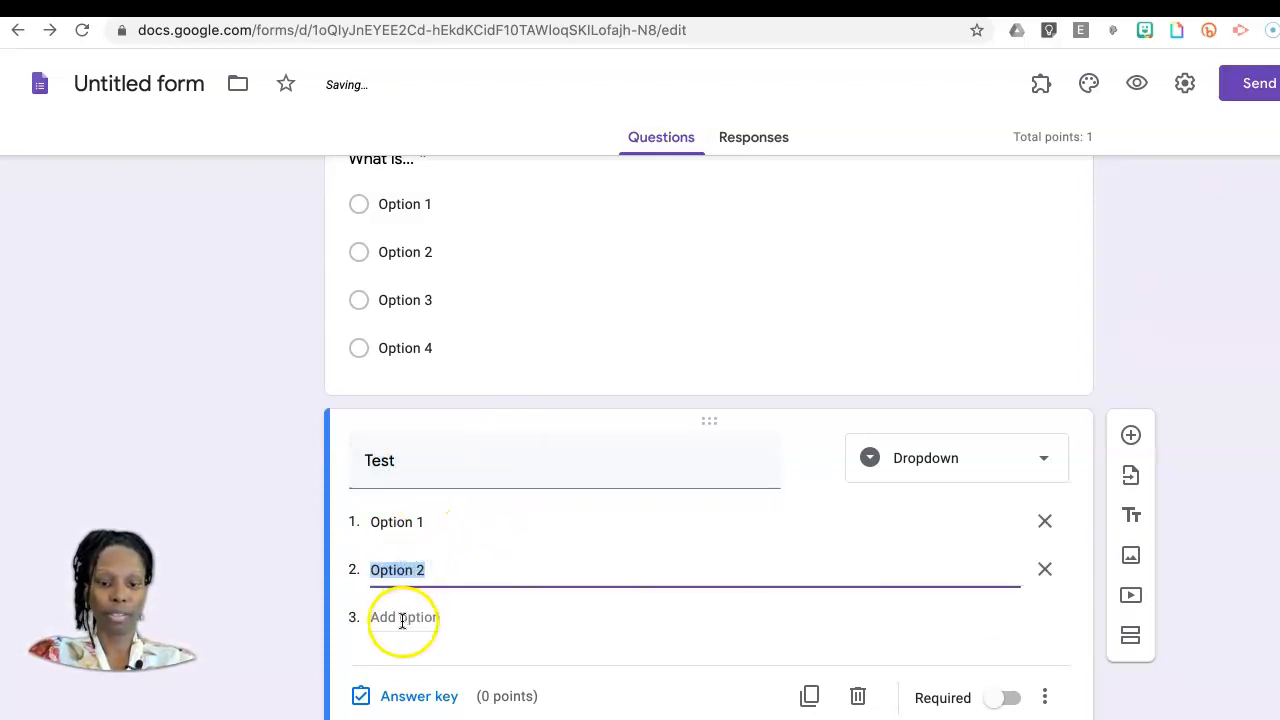
{"action": "left_click", "coordinate": [402, 617]}
{"action": "left_click", "coordinate": [403, 666]}
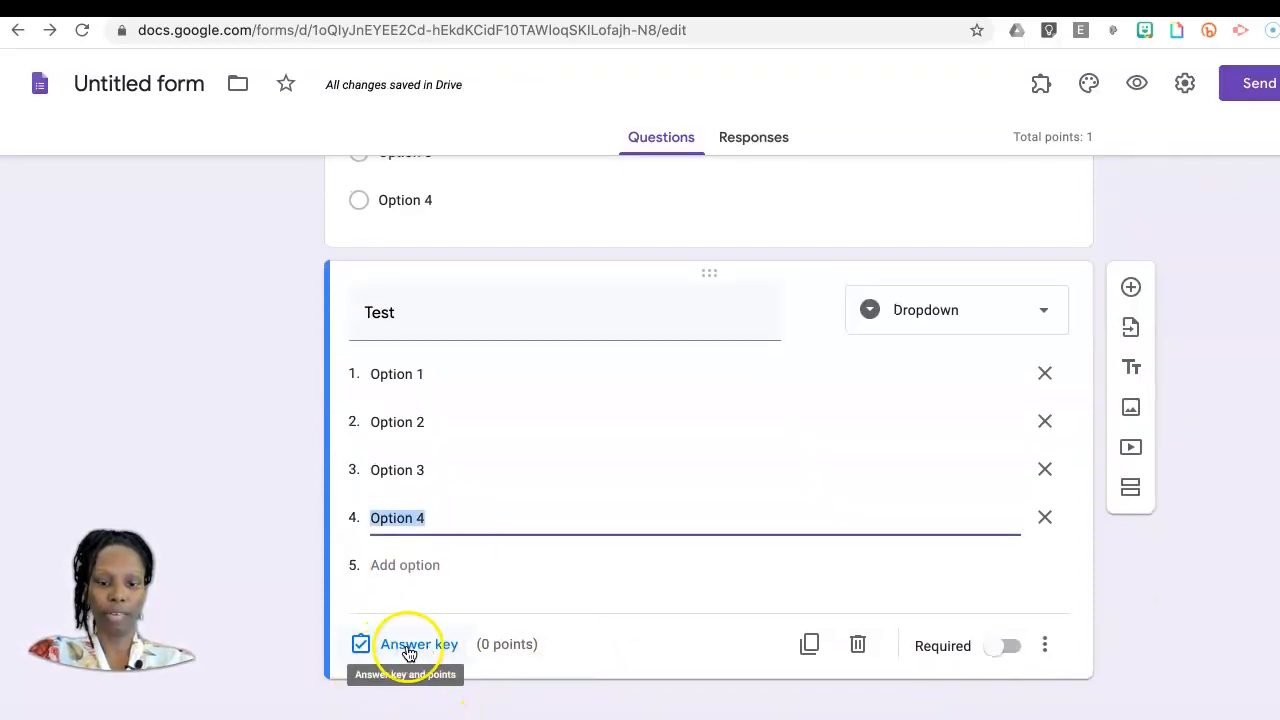
Step: Assign 2 points to the "Test" question in its answer key and finish the key
{"action": "left_click", "coordinate": [412, 647]}
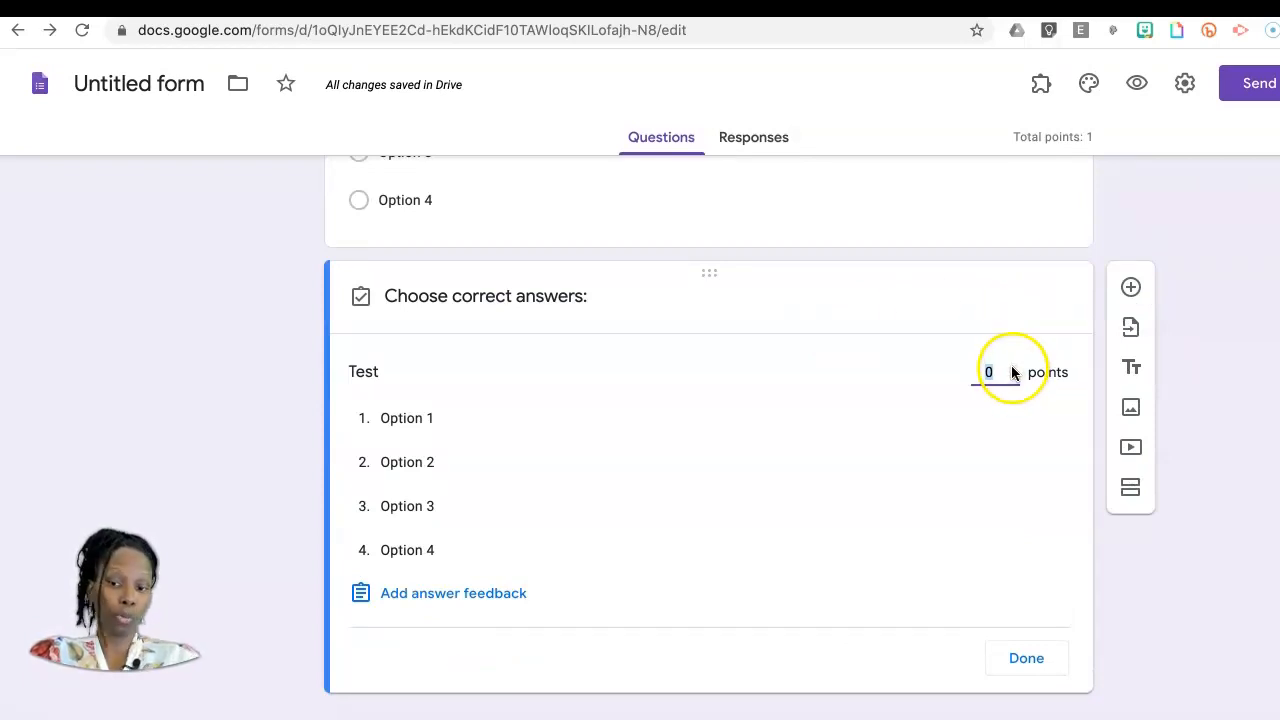
{"action": "left_click", "coordinate": [1011, 367]}
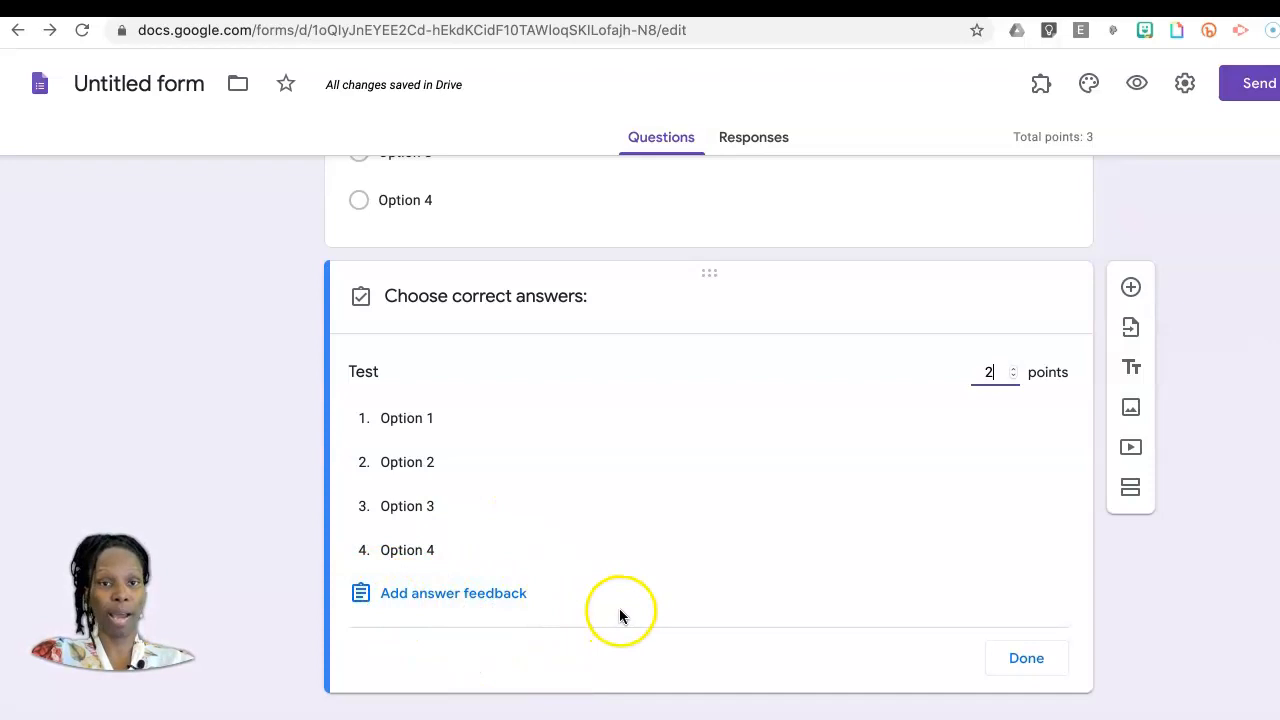
{"action": "left_click", "coordinate": [1028, 660]}
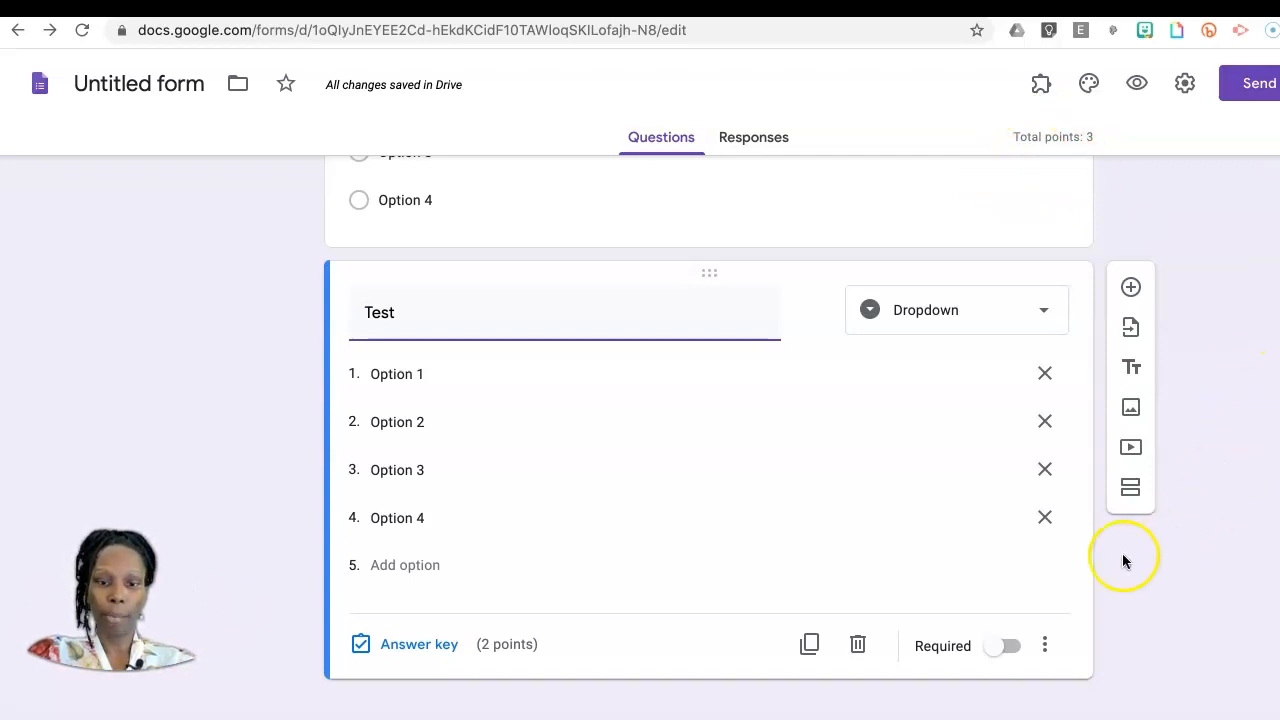
Step: Add a new section after the "Test" question, title it "Application", and insert a blank question in it
{"action": "scroll", "coordinate": [686, 480], "scroll_direction": "up", "scroll_amount": 10}
{"action": "scroll", "coordinate": [686, 480], "scroll_direction": "down", "scroll_amount": 3}
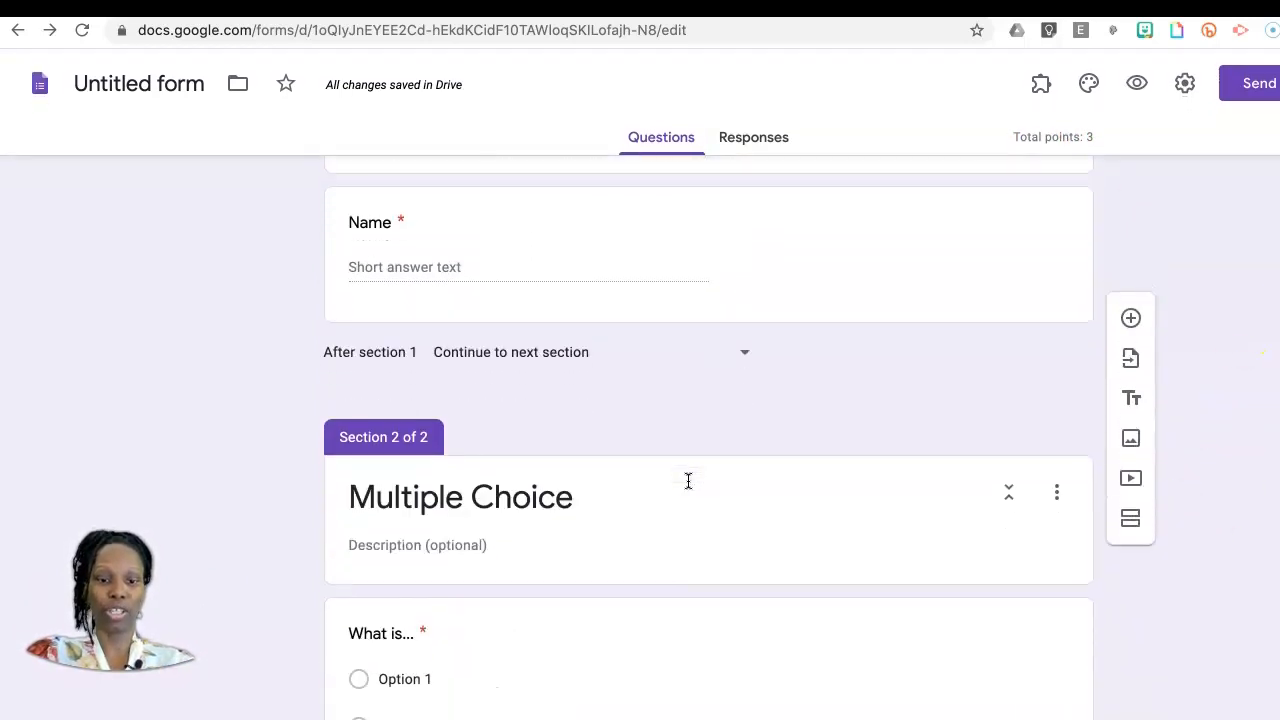
{"action": "scroll", "coordinate": [688, 481], "scroll_direction": "down", "scroll_amount": 1}
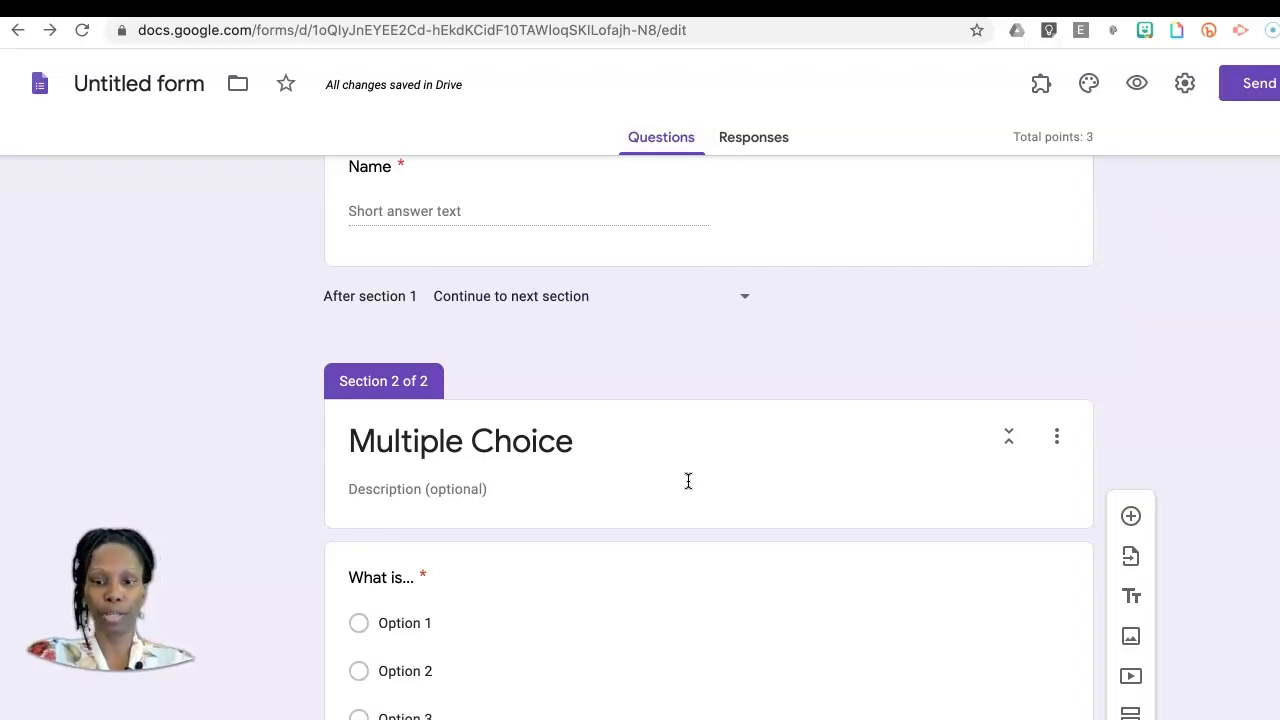
{"action": "scroll", "coordinate": [688, 481], "scroll_direction": "down", "scroll_amount": 4}
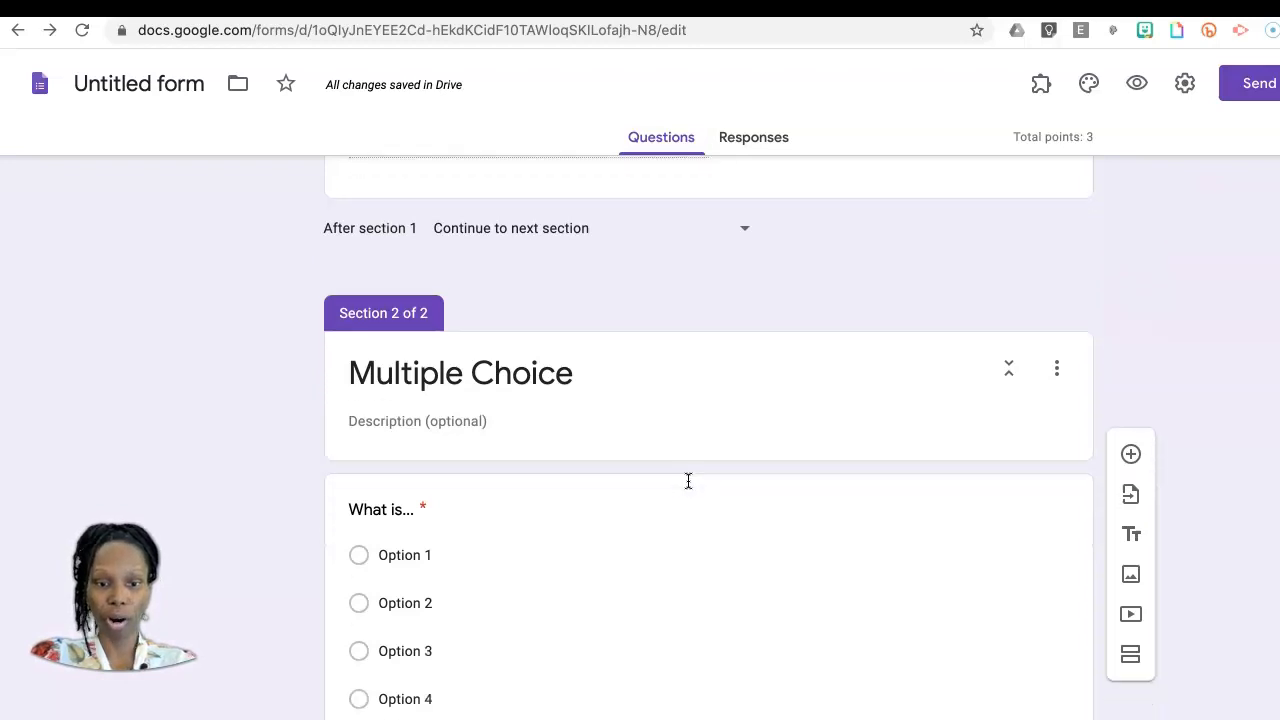
{"action": "scroll", "coordinate": [688, 481], "scroll_direction": "down", "scroll_amount": 8}
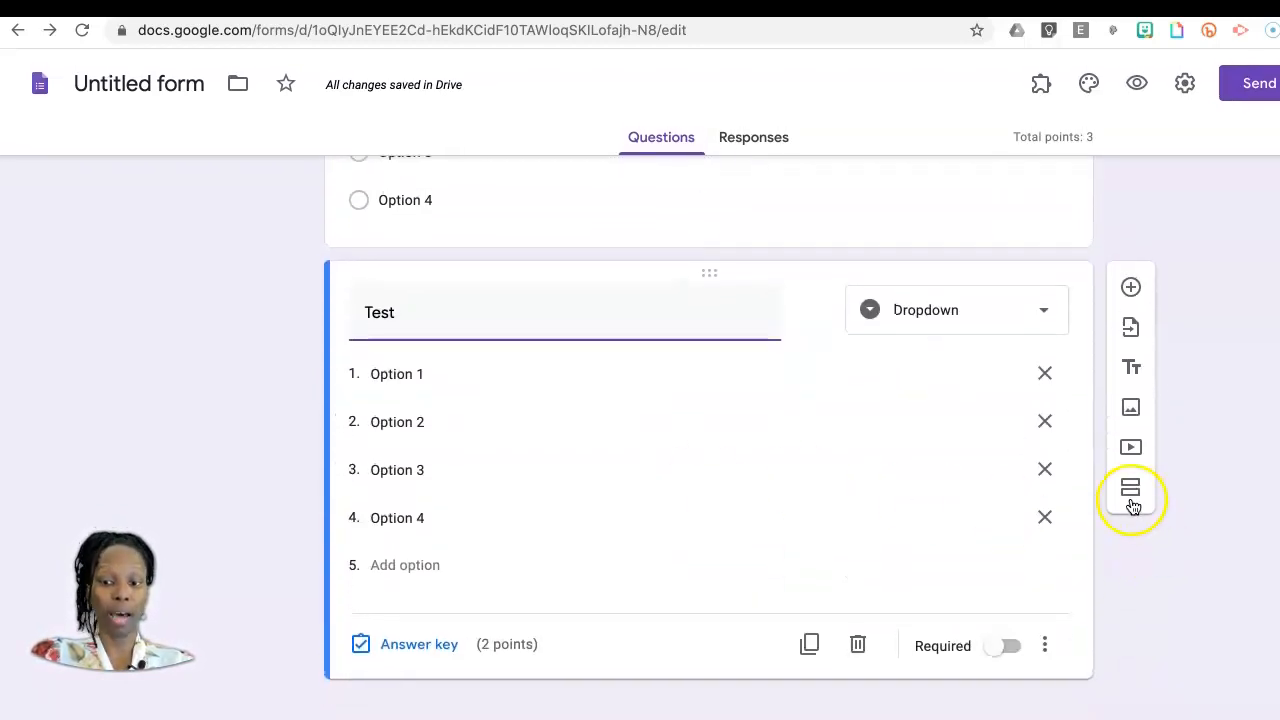
{"action": "left_click", "coordinate": [1134, 492]}
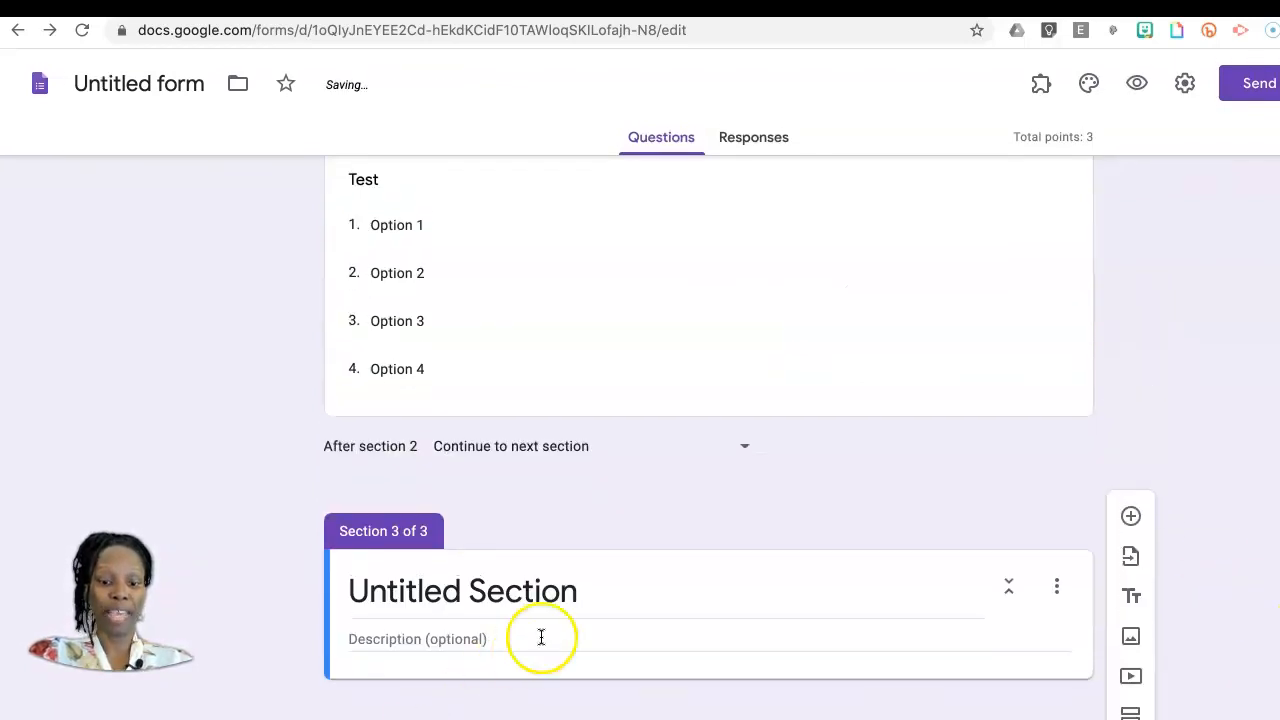
{"action": "left_click", "coordinate": [572, 605]}
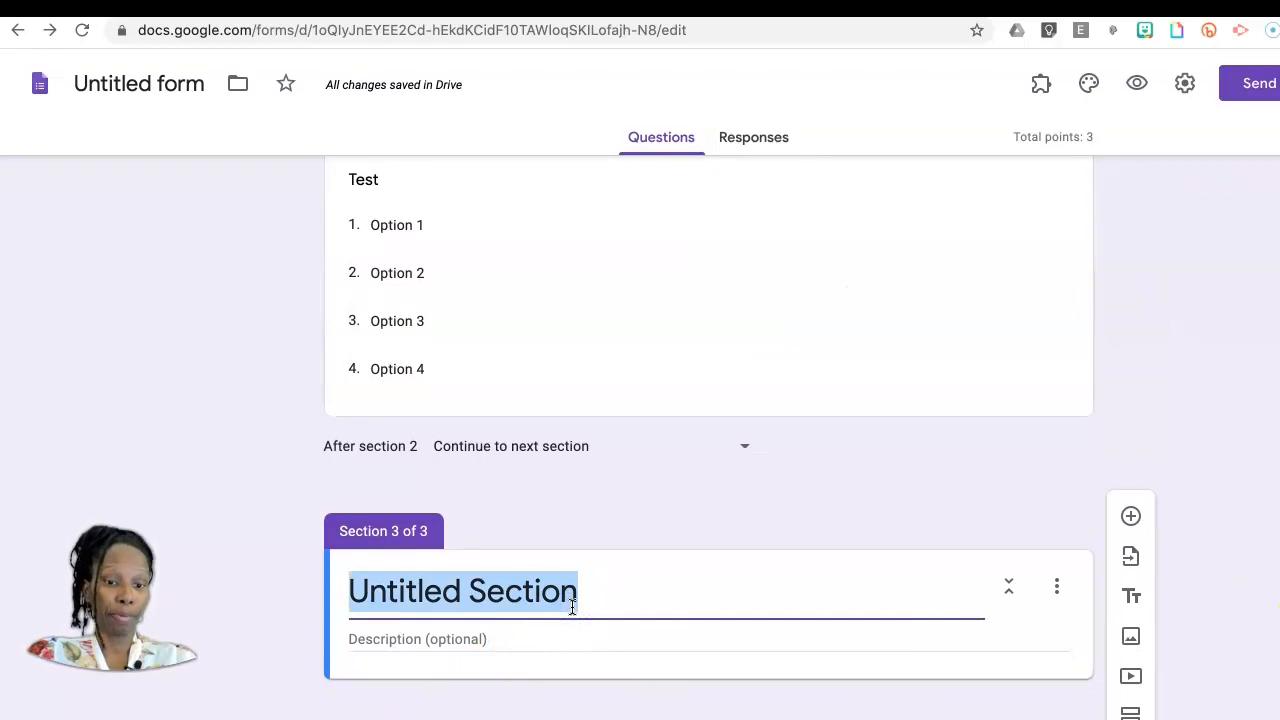
{"action": "type", "text": "Application"}
{"action": "left_click", "coordinate": [1258, 550]}
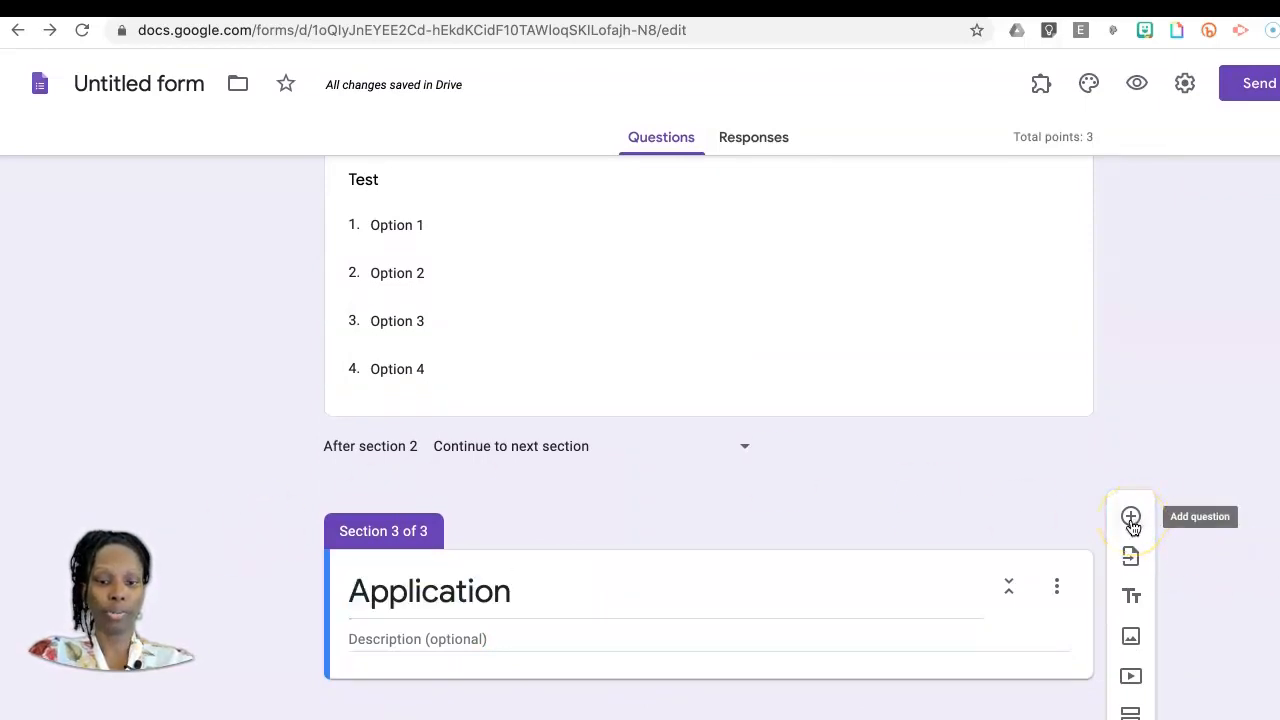
{"action": "left_click", "coordinate": [1131, 517]}
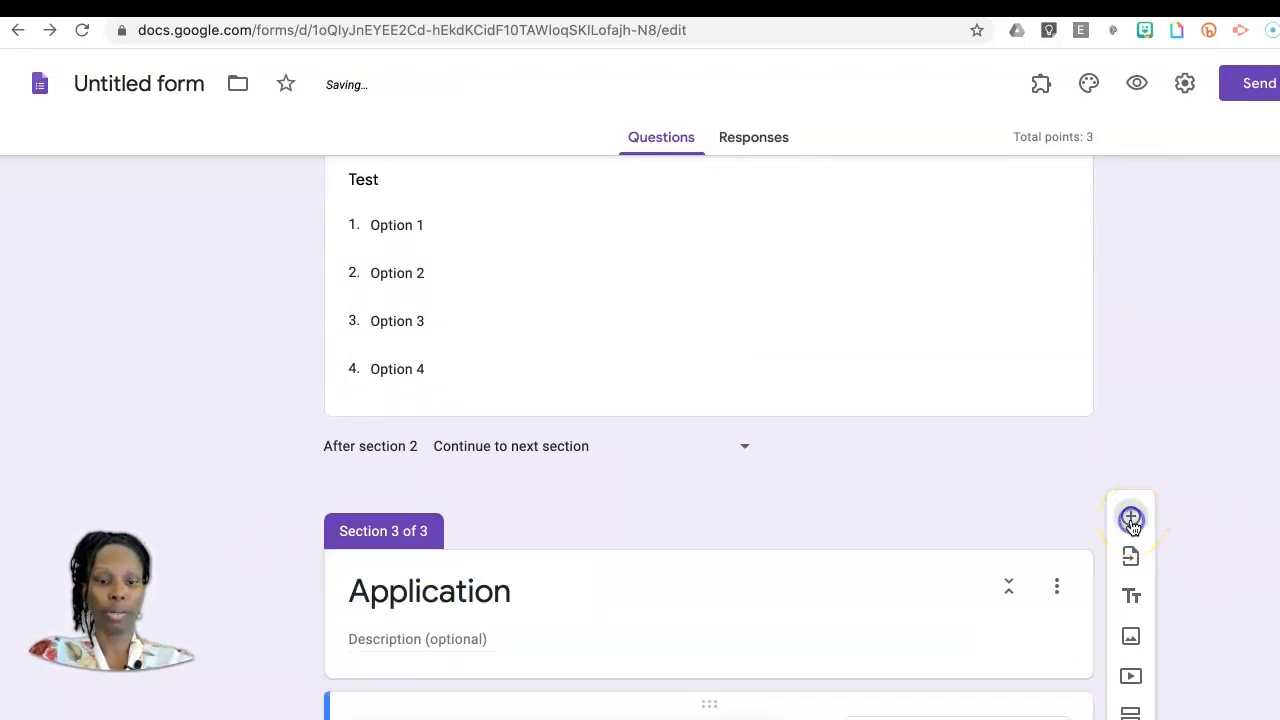
Step: Make the "Test" dropdown question required and check the required setting of the "What is..." question
{"action": "left_click", "coordinate": [875, 336]}
{"action": "left_click", "coordinate": [1006, 533]}
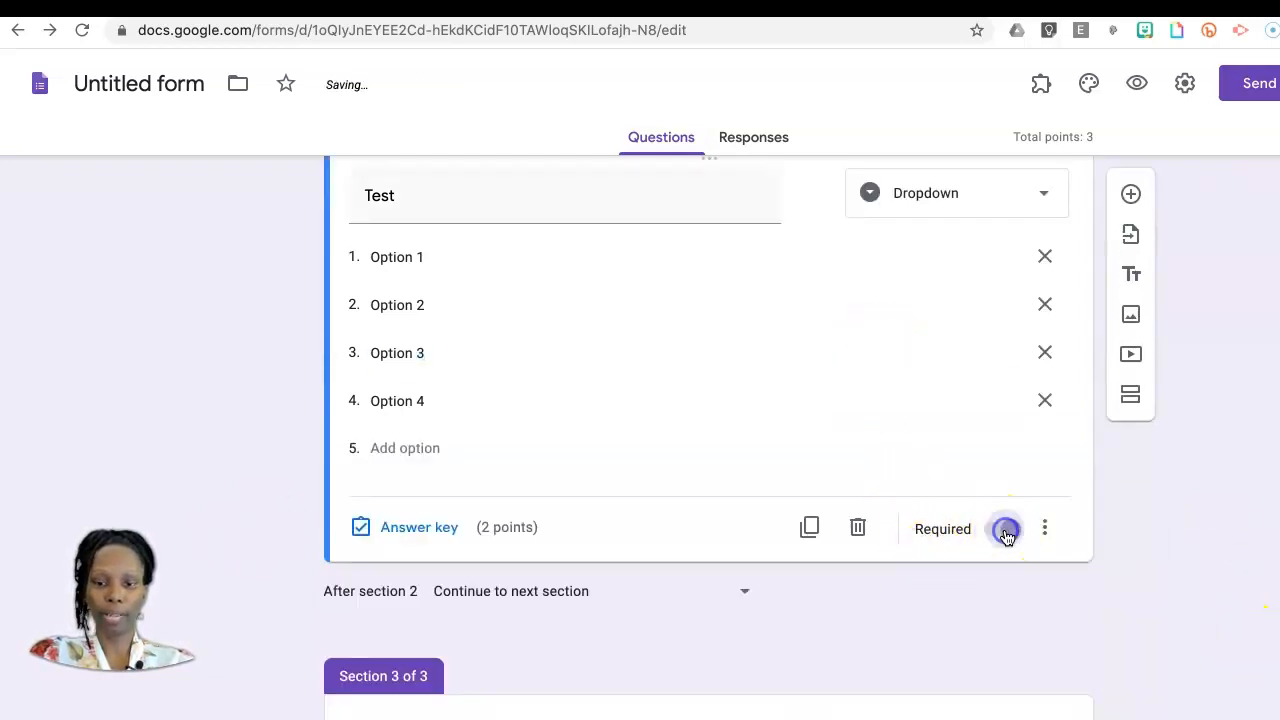
{"action": "scroll", "coordinate": [817, 421], "scroll_direction": "up", "scroll_amount": 5}
{"action": "left_click", "coordinate": [823, 423]}
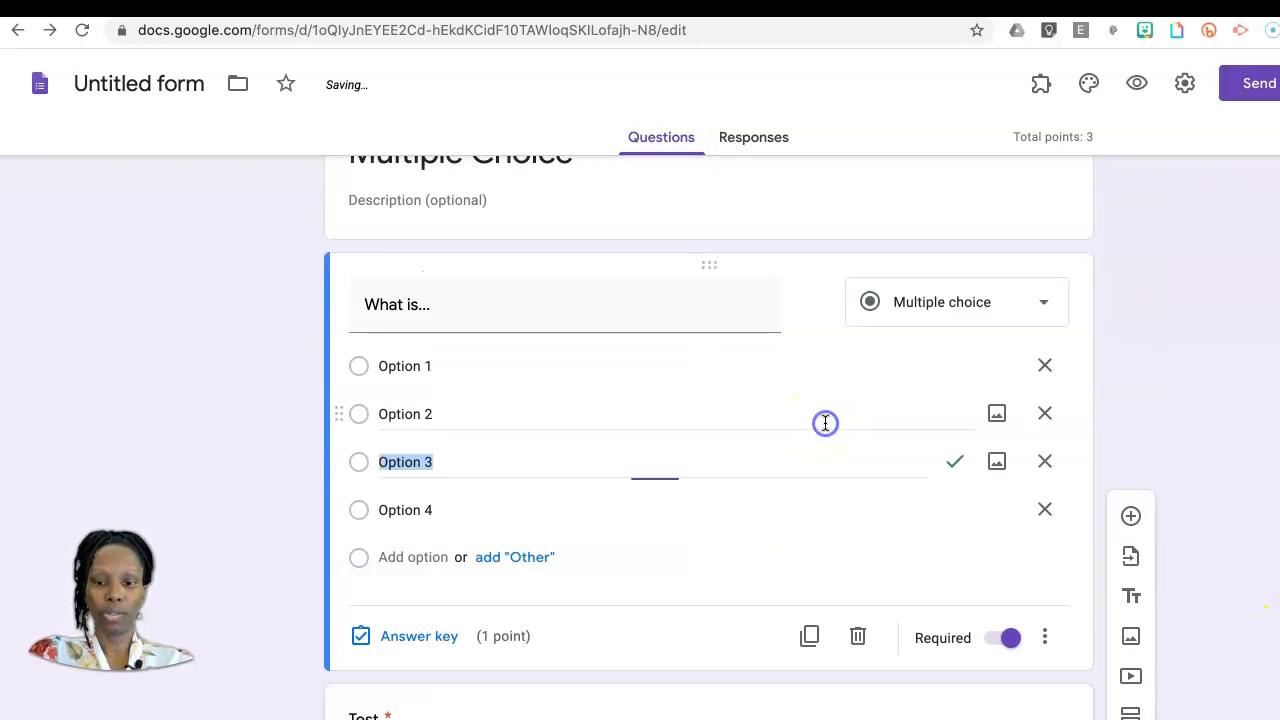
{"action": "scroll", "coordinate": [775, 476], "scroll_direction": "up", "scroll_amount": 3}
{"action": "scroll", "coordinate": [775, 476], "scroll_direction": "down", "scroll_amount": 5}
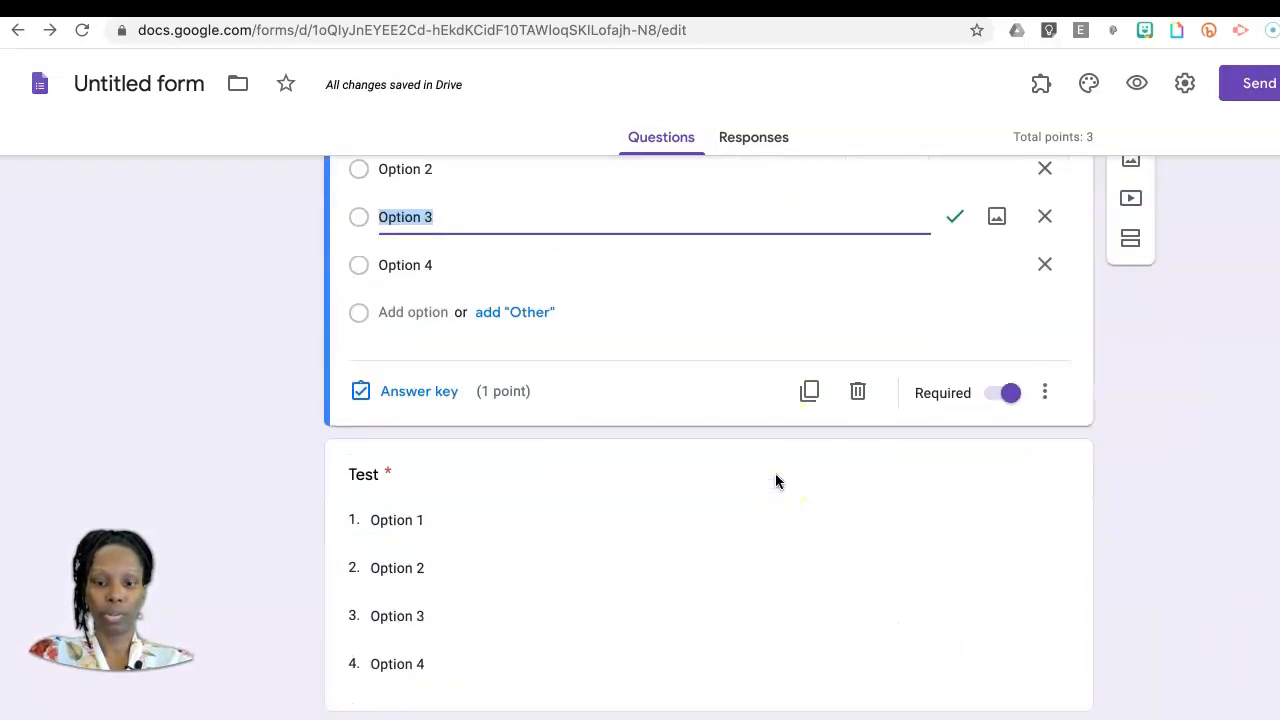
Step: Mark Option 4 as the correct answer in the "Test" question's answer key and finish the key
{"action": "left_click", "coordinate": [775, 478]}
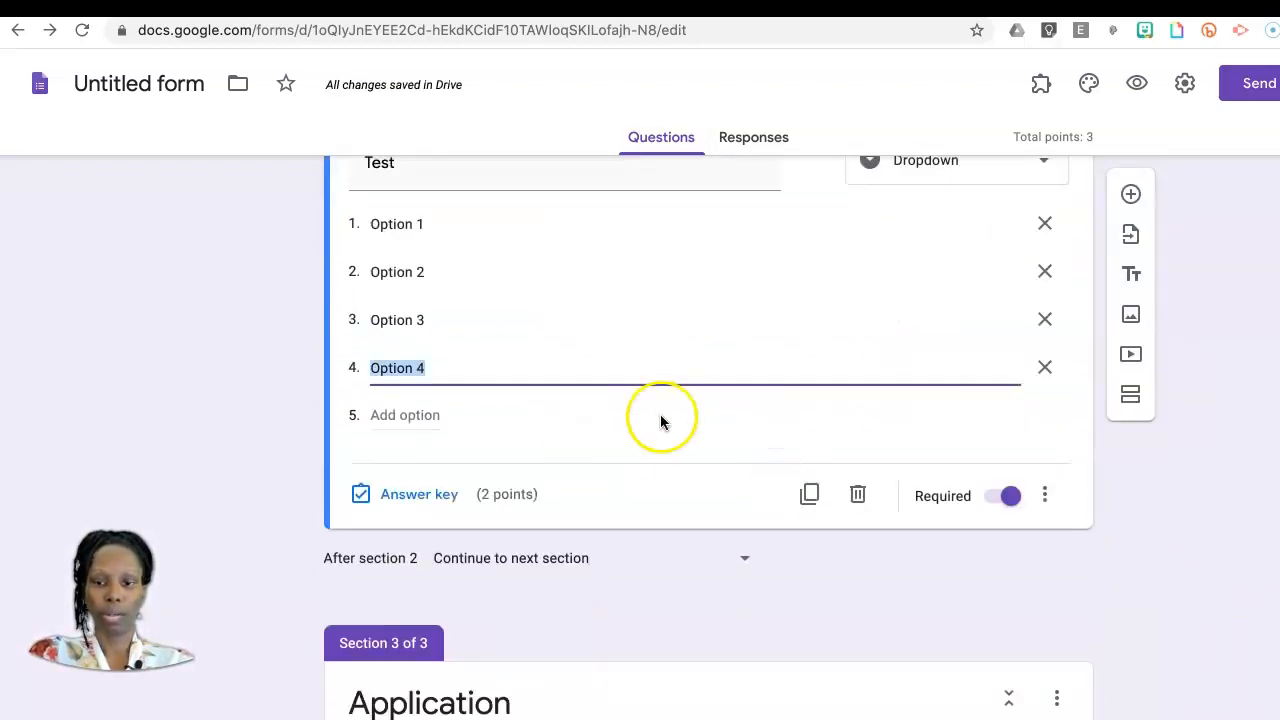
{"action": "left_click", "coordinate": [416, 592]}
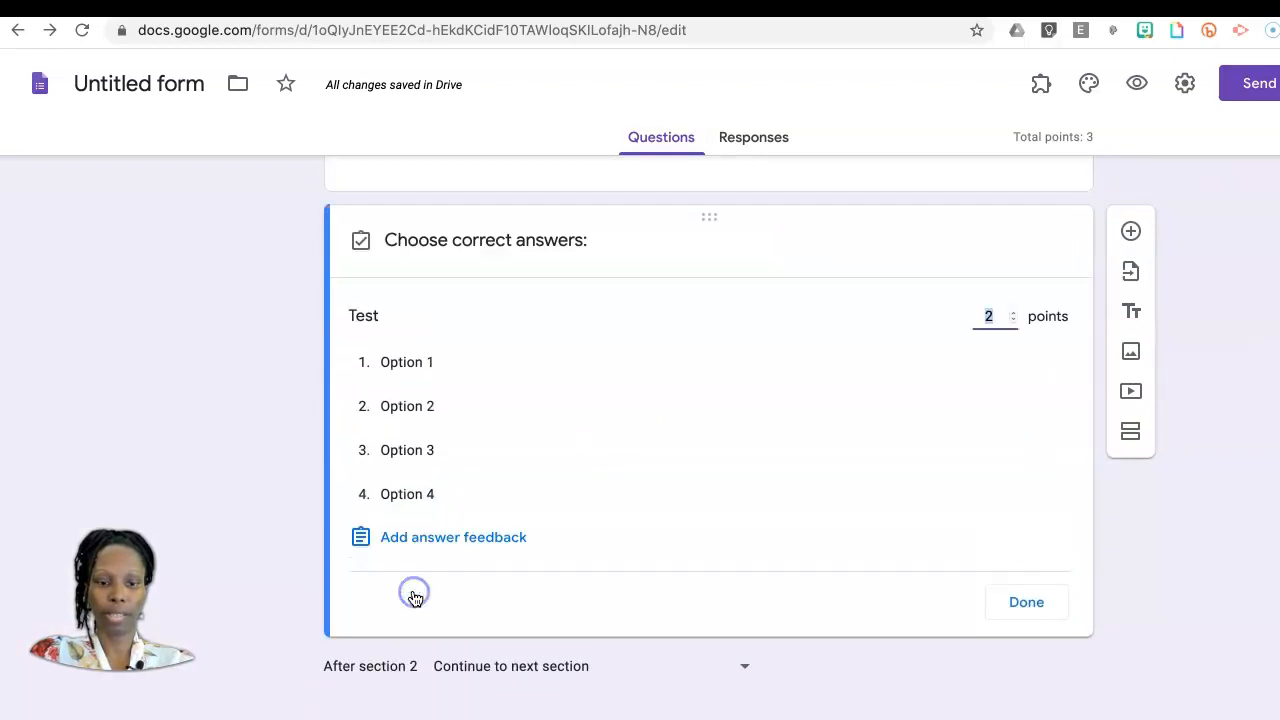
{"action": "left_click", "coordinate": [406, 497]}
{"action": "left_click", "coordinate": [1045, 604]}
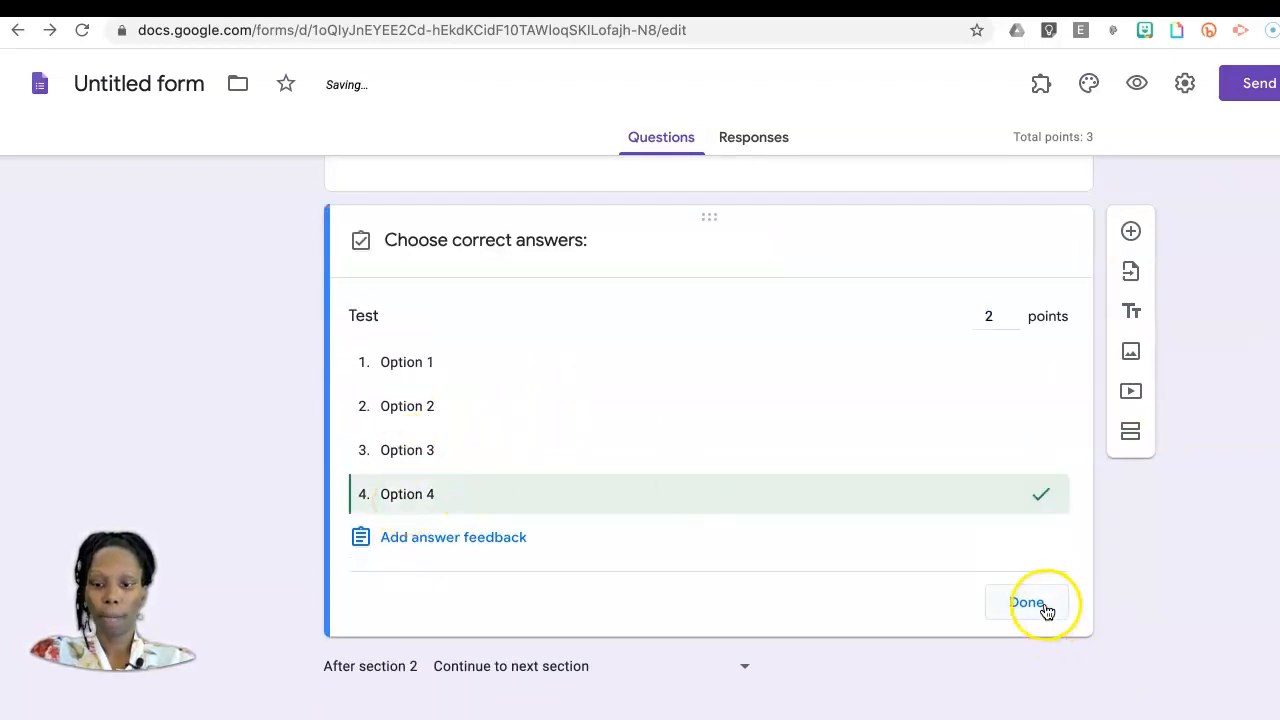
Step: Turn on shuffled option order for both the "Test" question and the "What is..." question
{"action": "left_click", "coordinate": [1052, 592]}
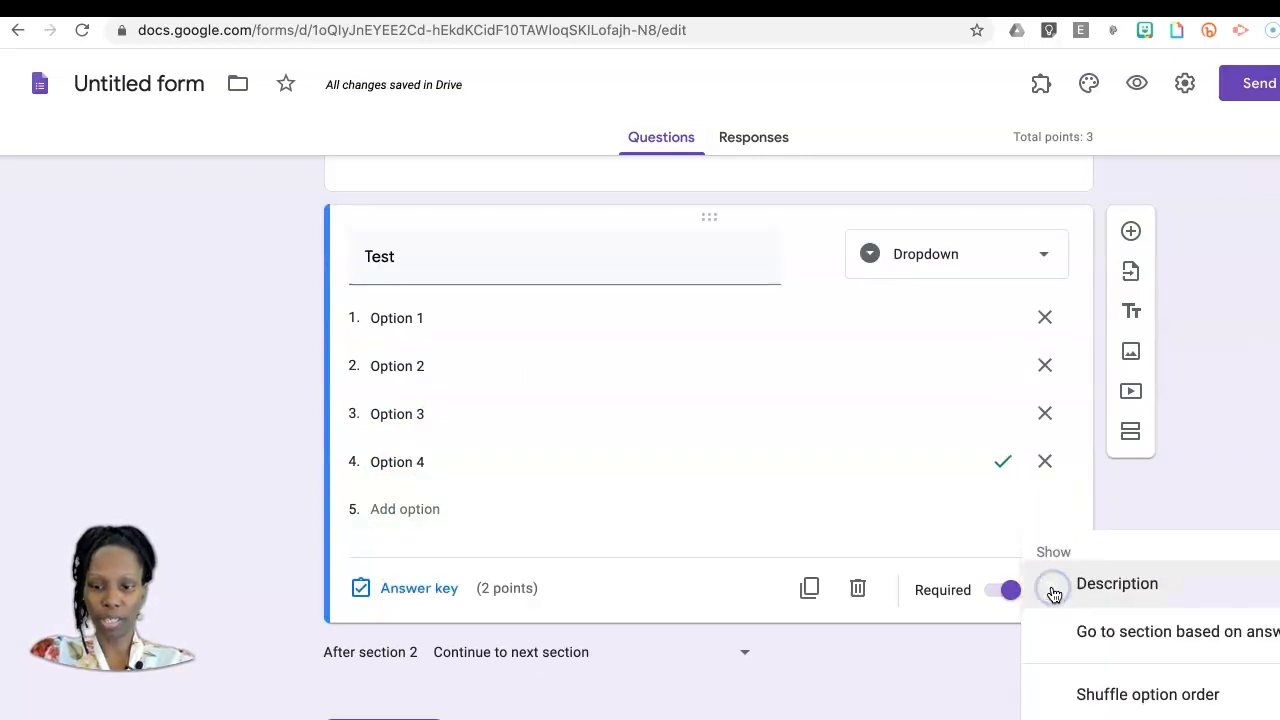
{"action": "left_click", "coordinate": [1145, 700]}
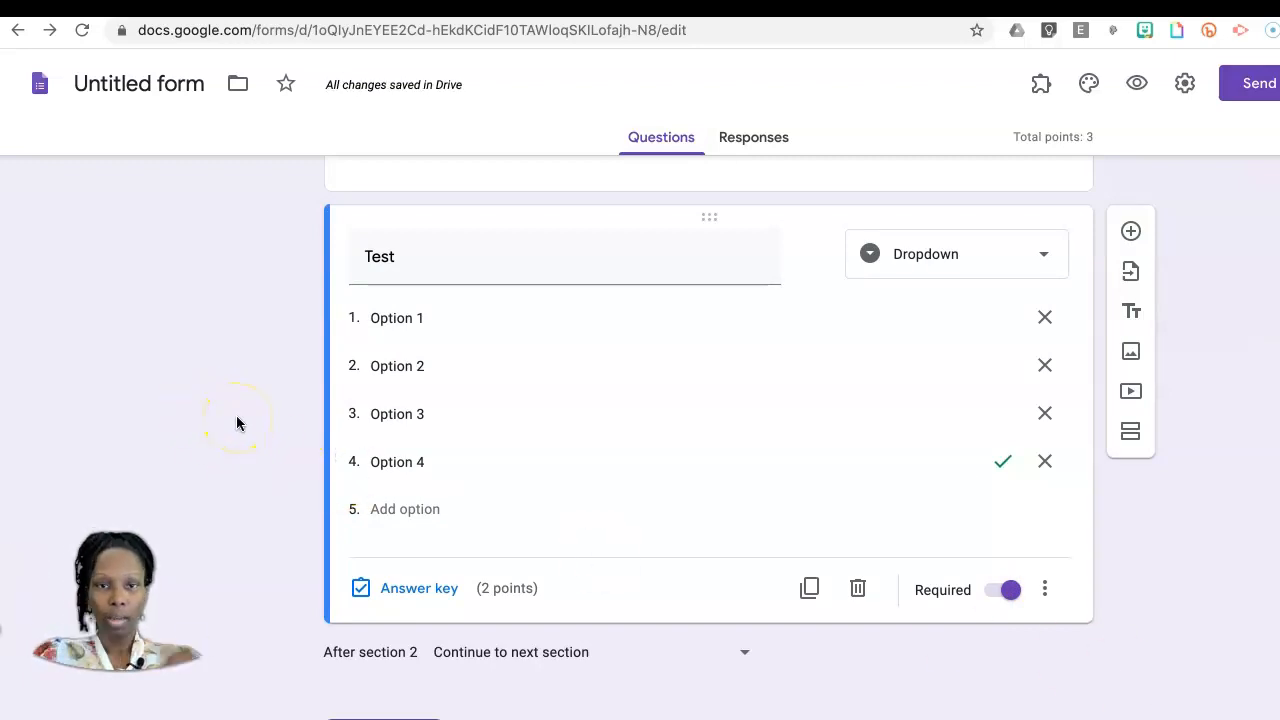
{"action": "scroll", "coordinate": [236, 423], "scroll_direction": "up", "scroll_amount": 5}
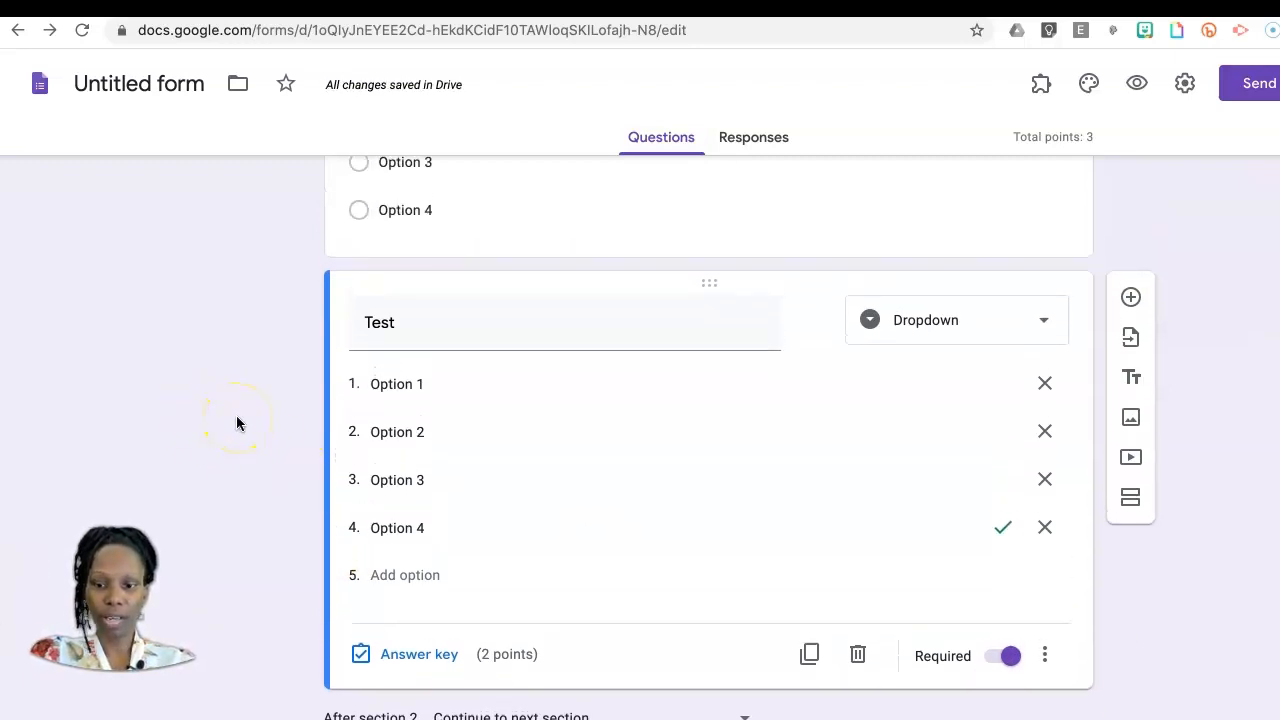
{"action": "scroll", "coordinate": [236, 423], "scroll_direction": "up", "scroll_amount": 1}
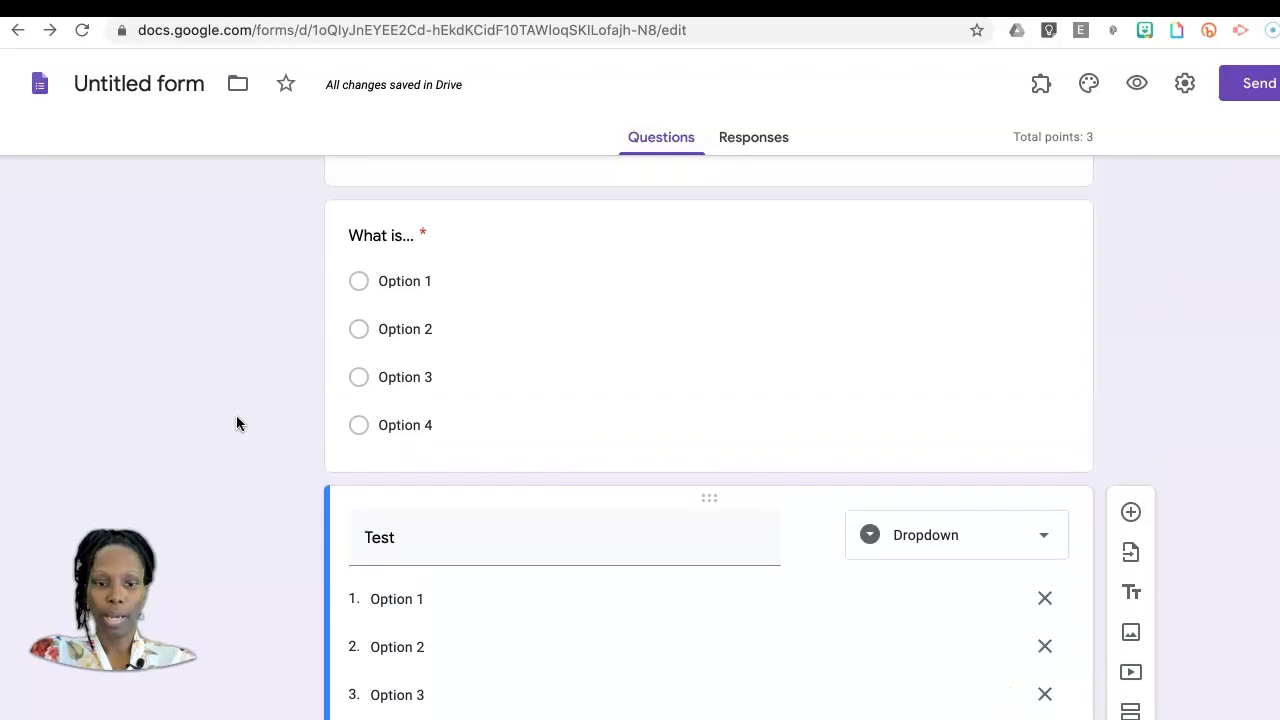
{"action": "left_click", "coordinate": [856, 390]}
{"action": "left_click", "coordinate": [1045, 625]}
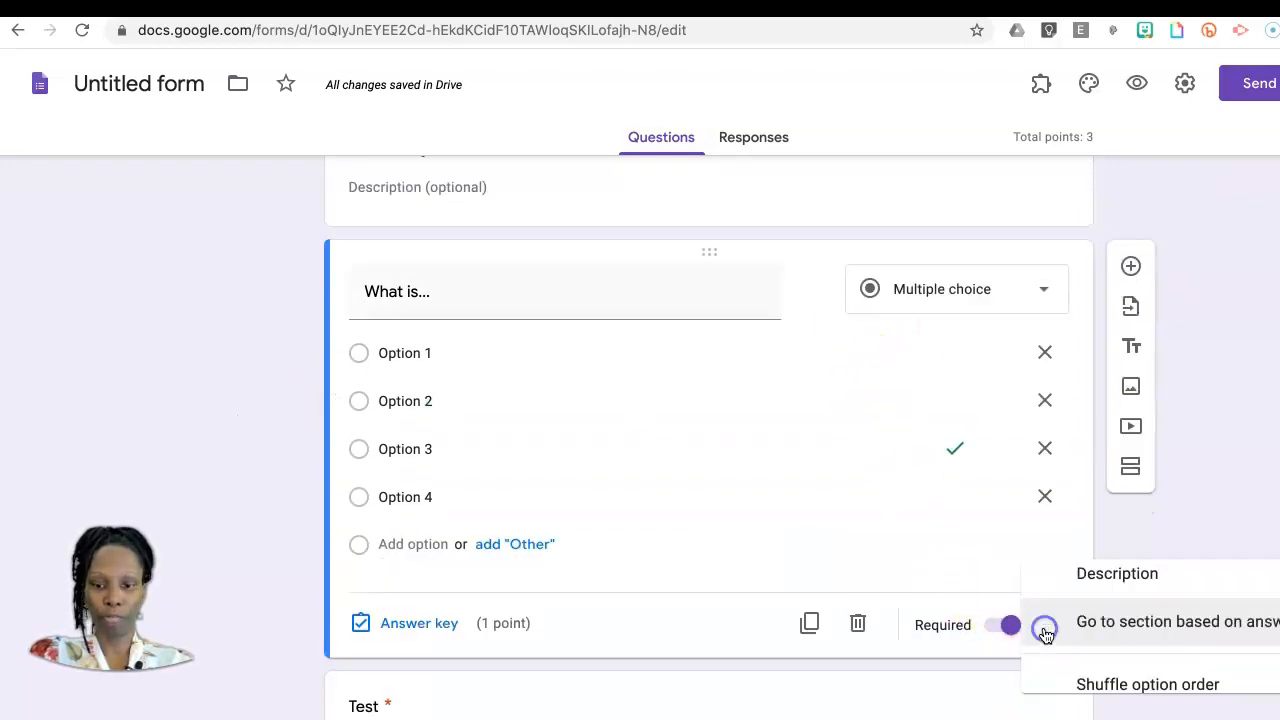
{"action": "left_click", "coordinate": [1198, 694]}
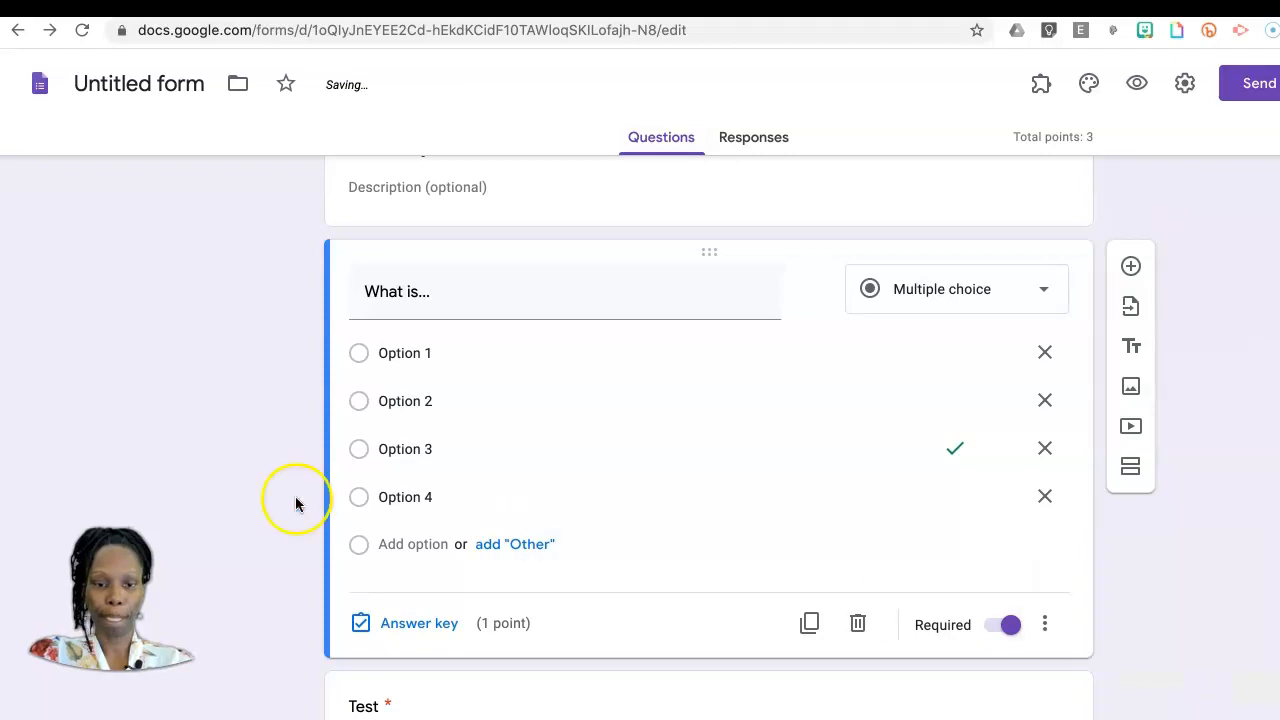
Step: Change the blank question in the "Application" section to the Short answer type
{"action": "scroll", "coordinate": [237, 543], "scroll_direction": "down", "scroll_amount": 10}
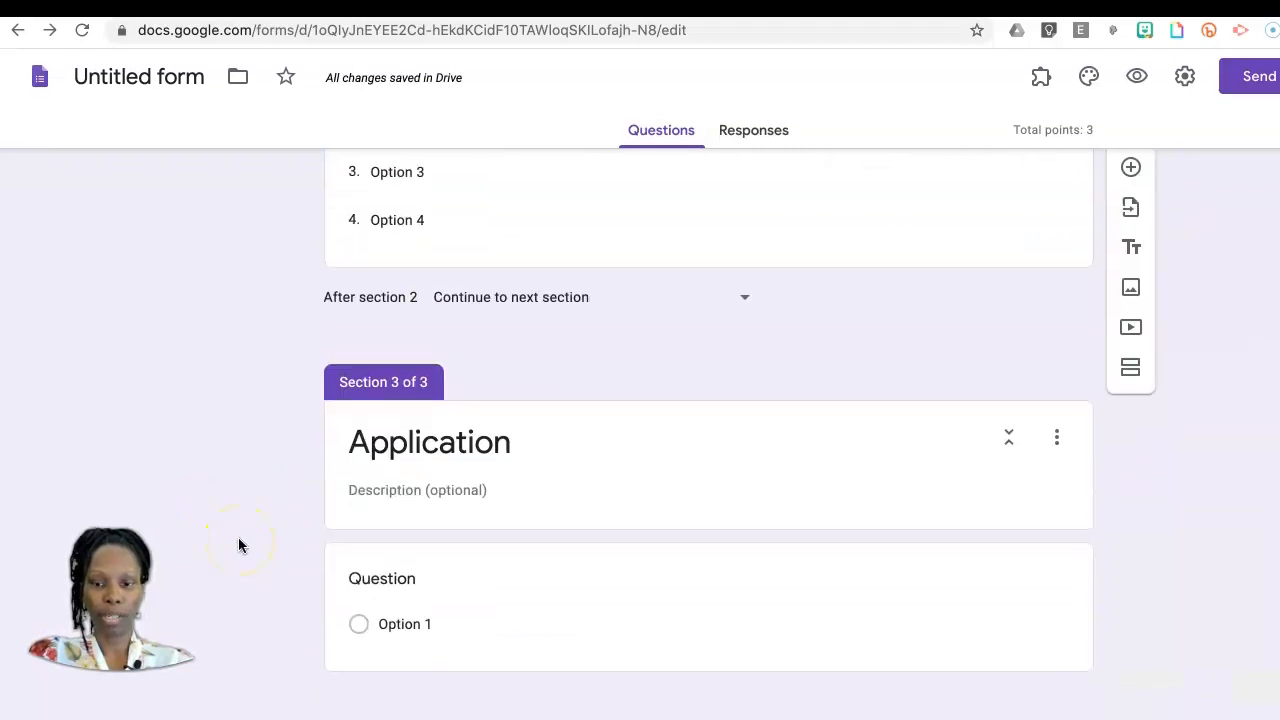
{"action": "left_click", "coordinate": [415, 592]}
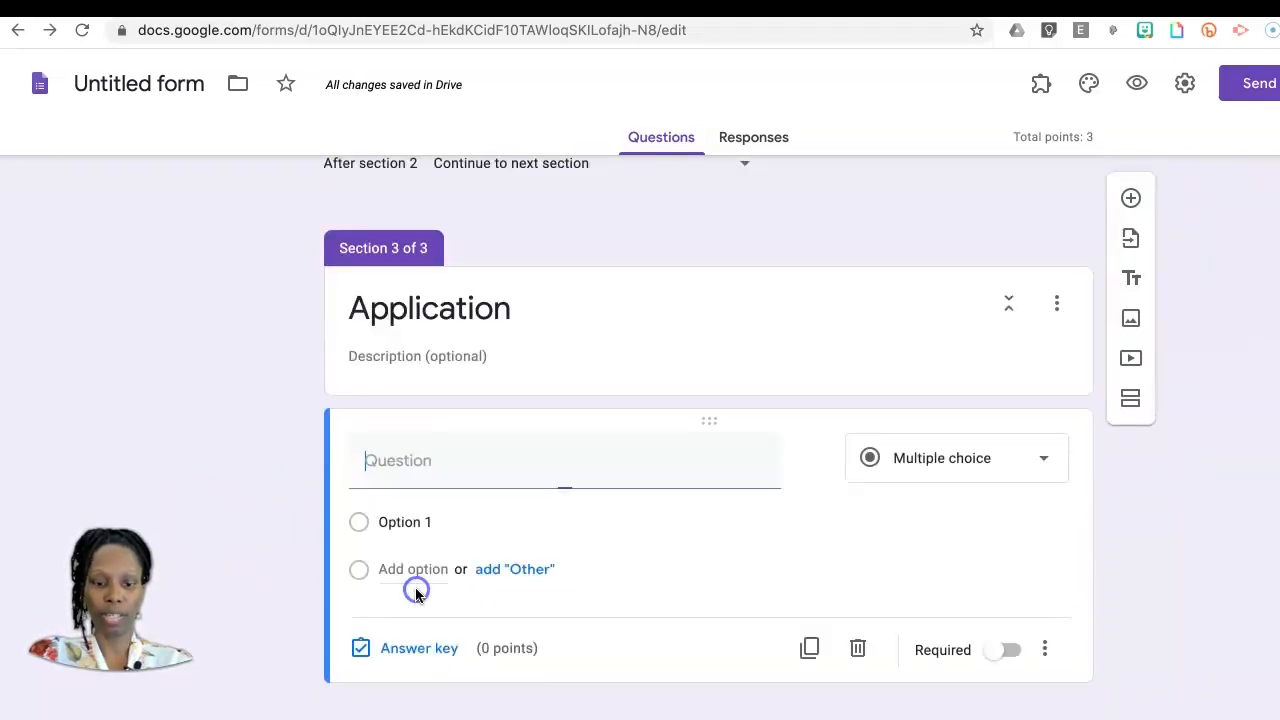
{"action": "left_click", "coordinate": [1040, 460]}
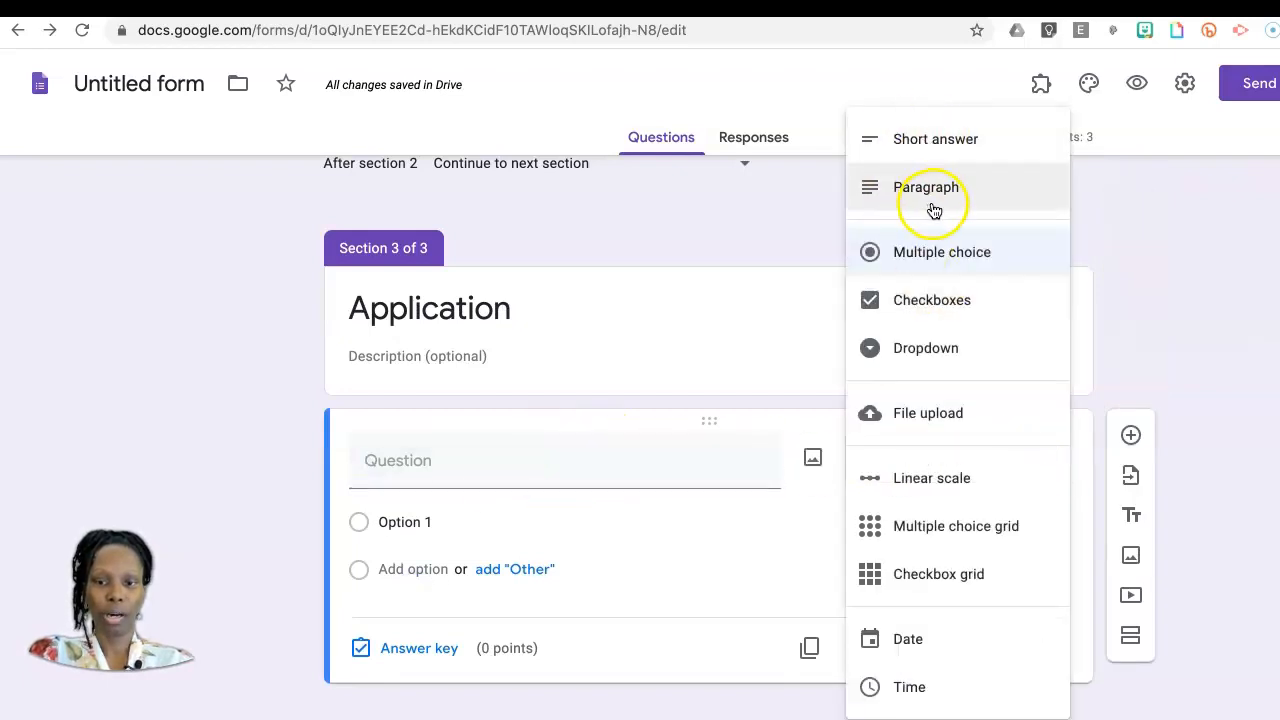
{"action": "left_click", "coordinate": [950, 150]}
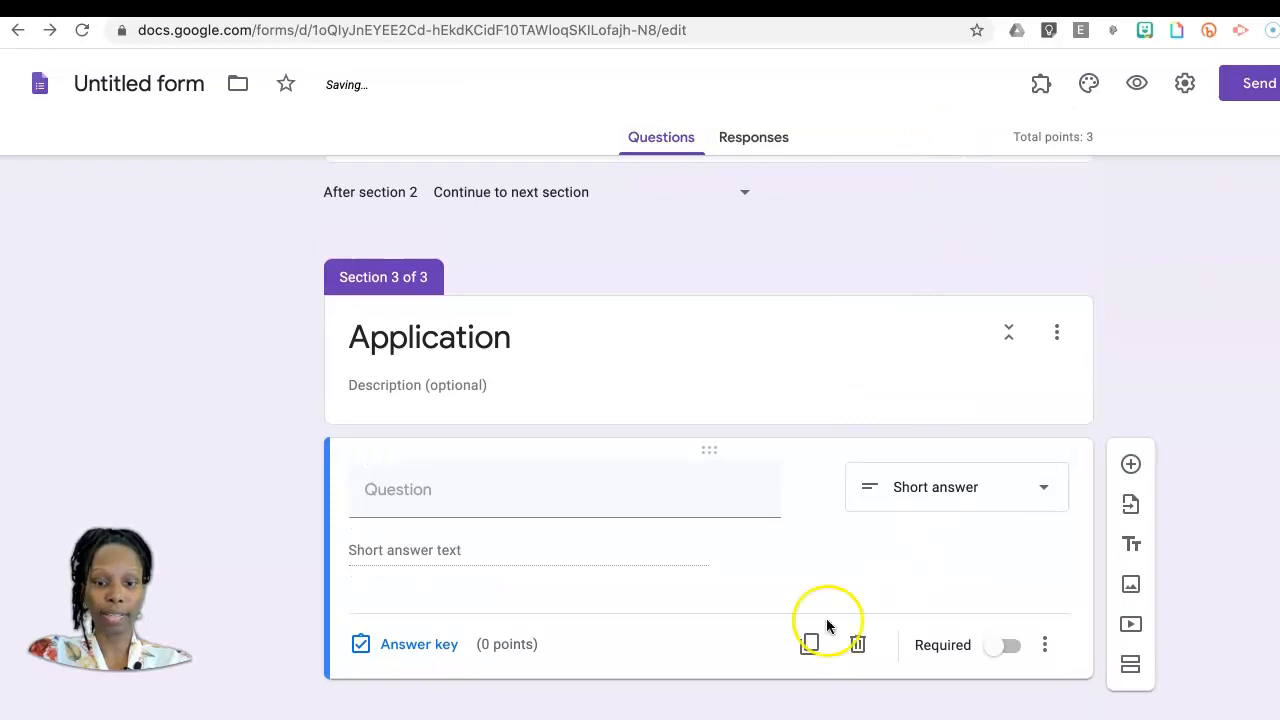
Step: Set the short-answer question's correct answer to 5, worth 1 point, and make the question required
{"action": "left_click", "coordinate": [422, 650]}
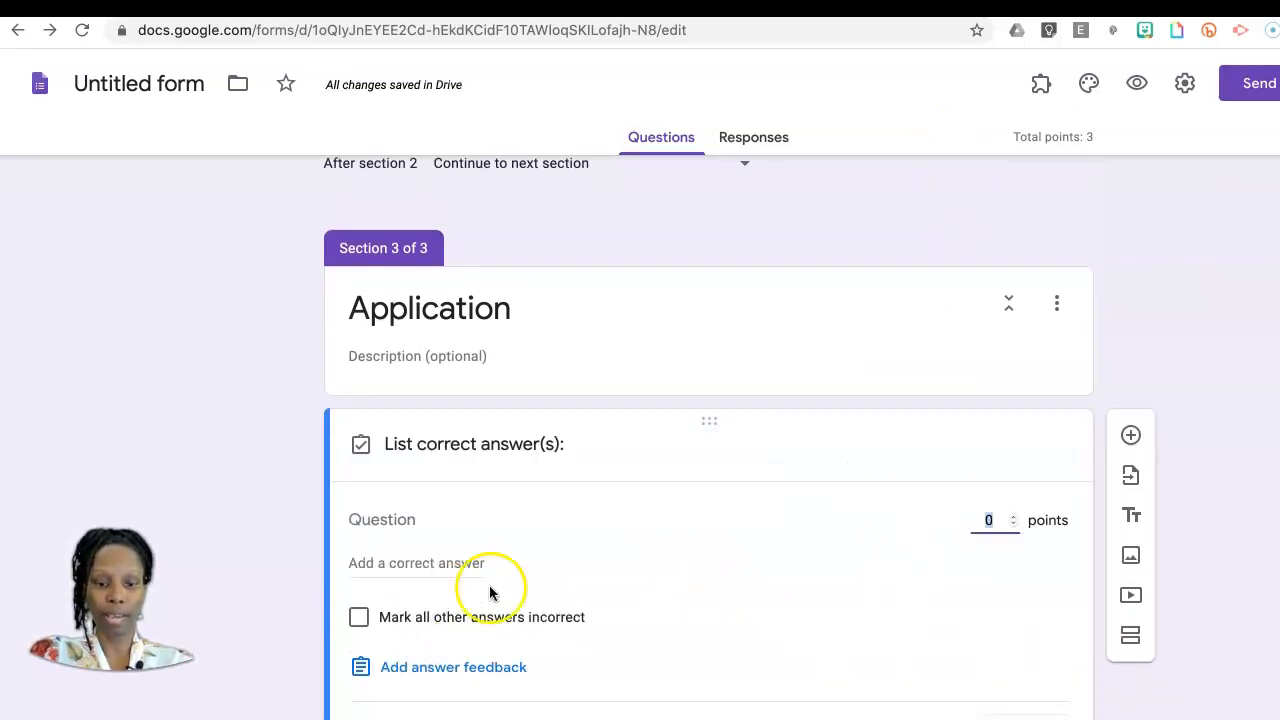
{"action": "scroll", "coordinate": [699, 607], "scroll_direction": "down", "scroll_amount": 1}
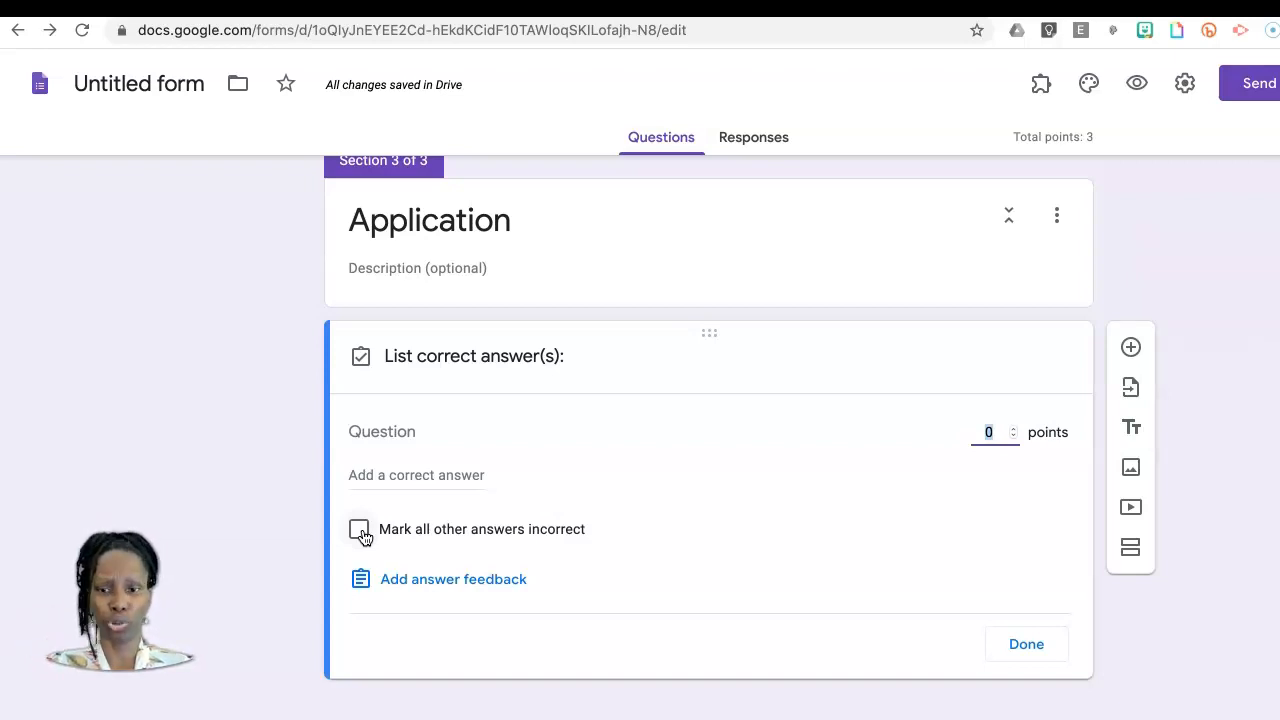
{"action": "left_click", "coordinate": [408, 475]}
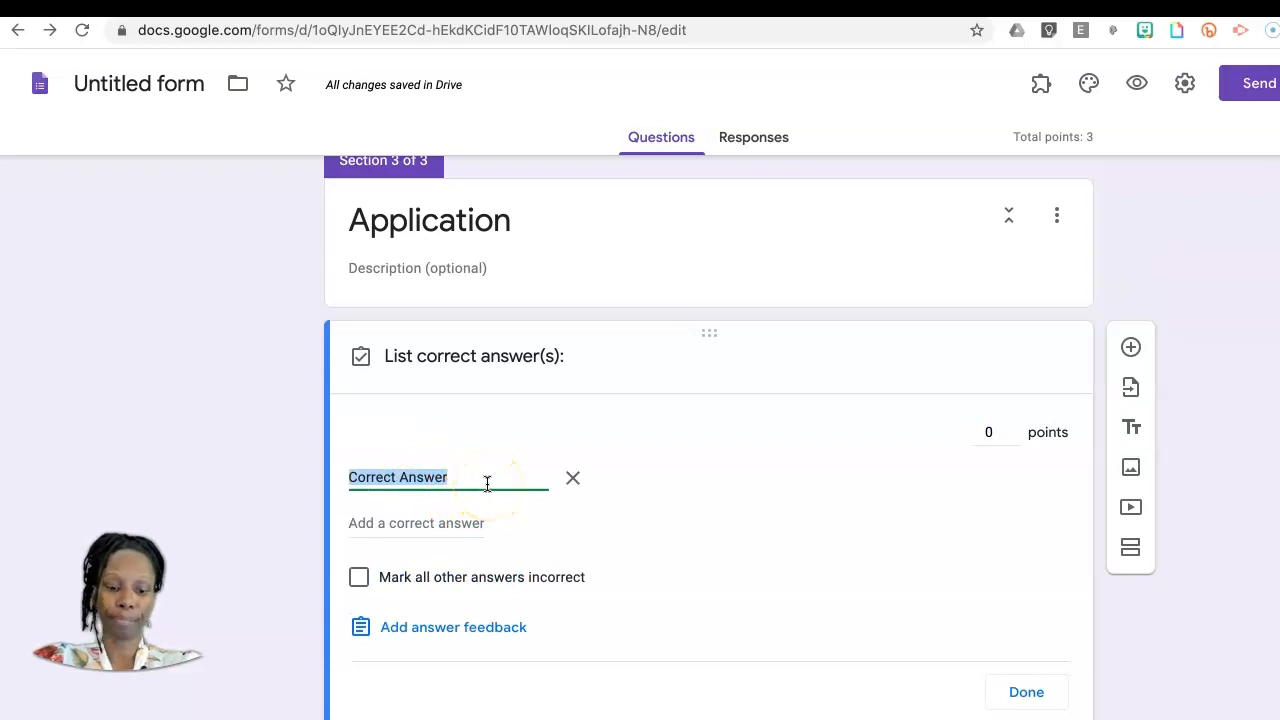
{"action": "type", "text": "5"}
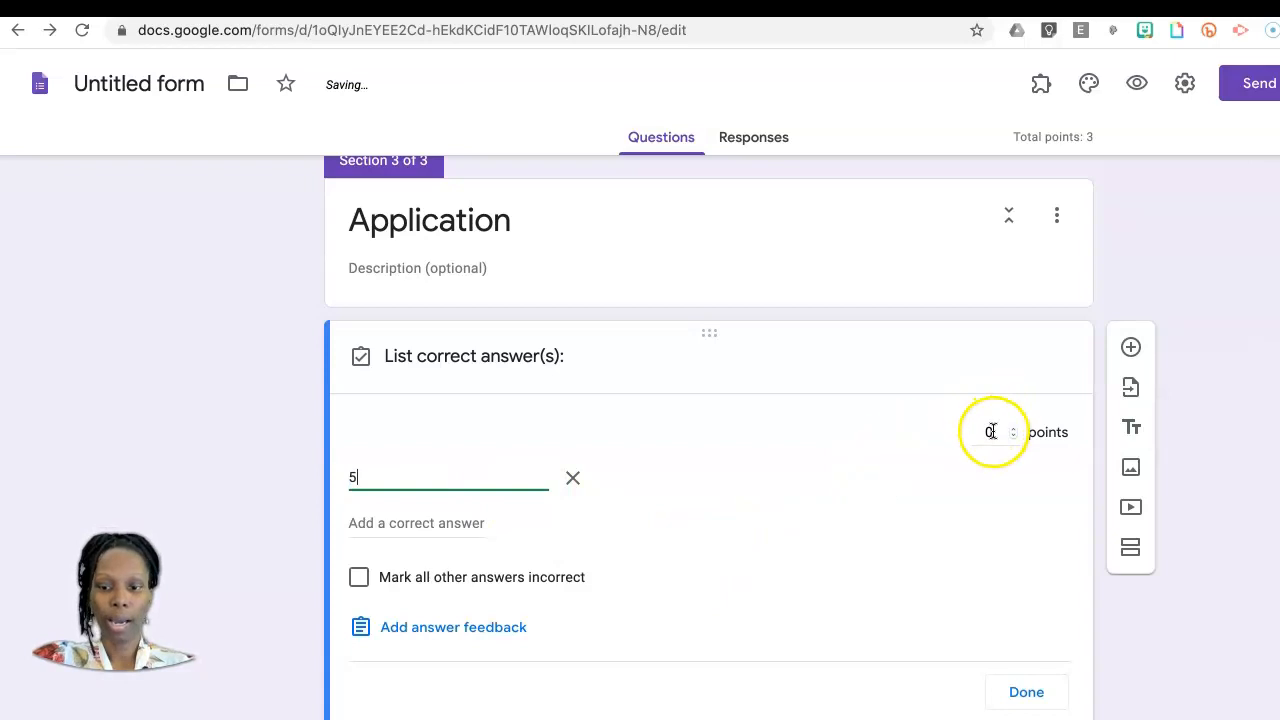
{"action": "left_click", "coordinate": [1012, 428]}
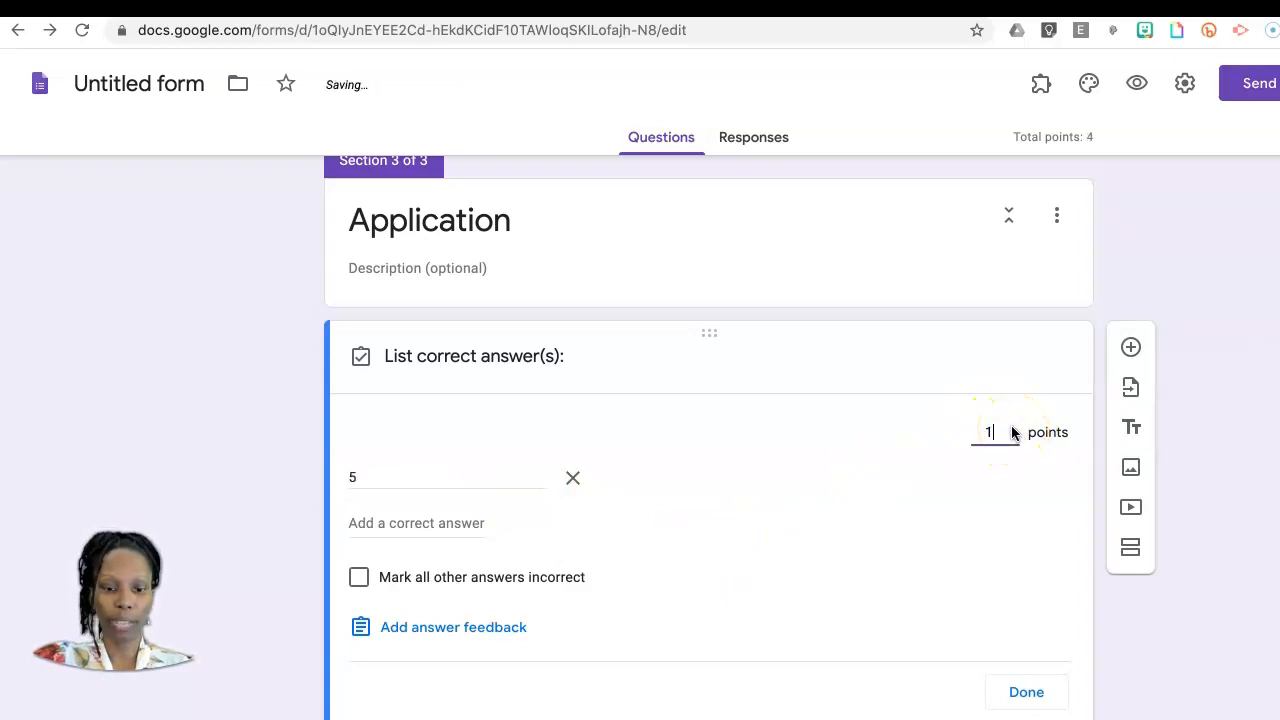
{"action": "left_click", "coordinate": [1027, 693]}
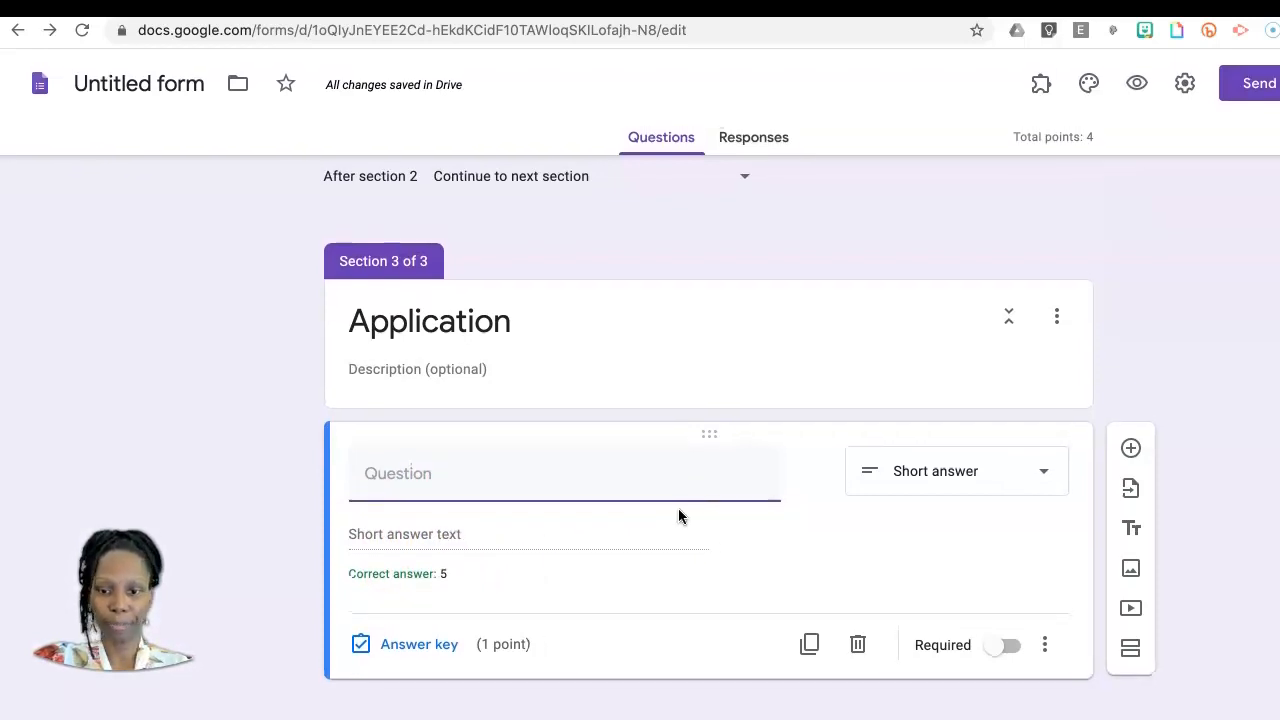
{"action": "left_click", "coordinate": [1010, 645]}
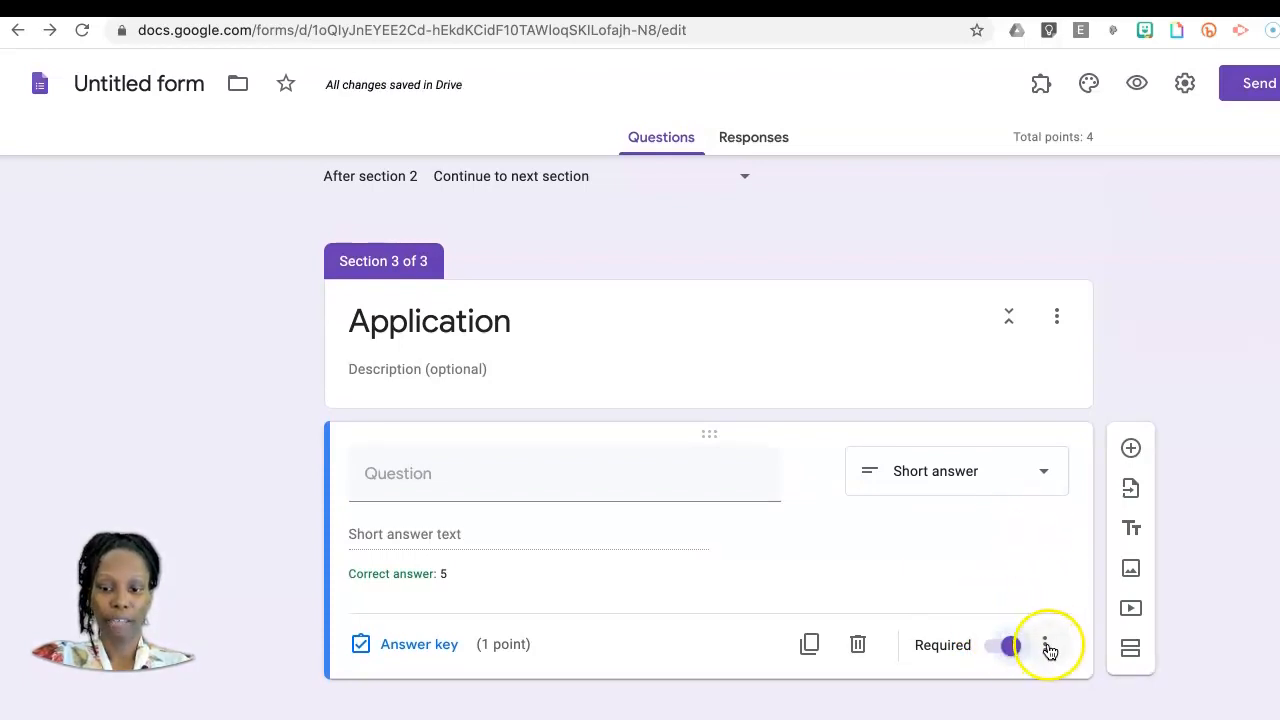
Step: Add a Paragraph question titled "Explain" below the short-answer question
{"action": "left_click", "coordinate": [1055, 461]}
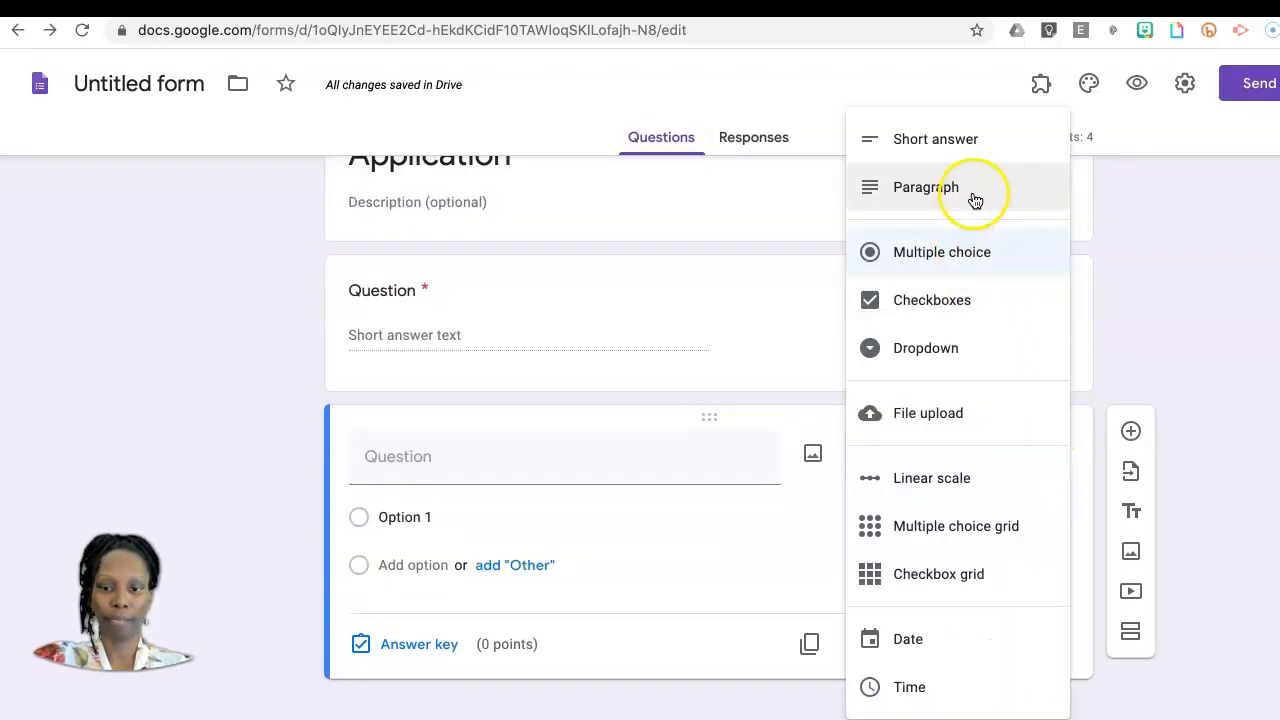
{"action": "left_click", "coordinate": [975, 199]}
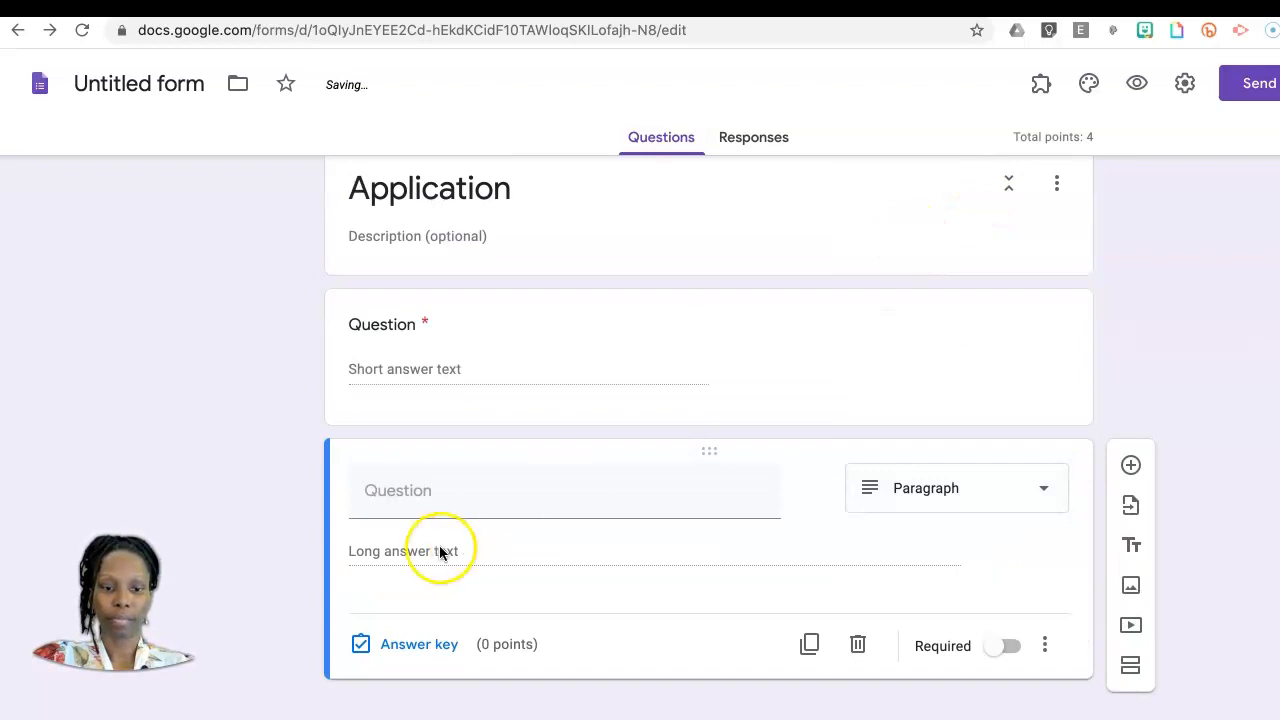
{"action": "left_click", "coordinate": [439, 492]}
{"action": "type", "text": "Ex"}
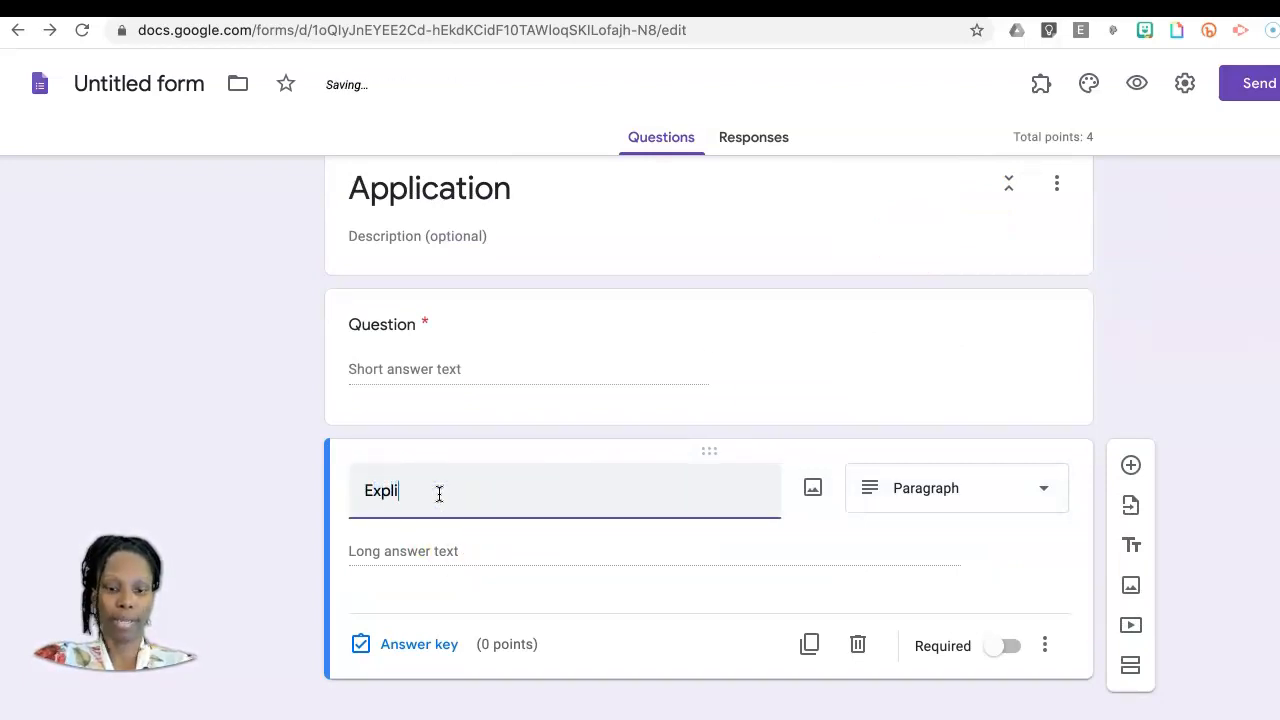
{"action": "type", "text": "pl"}
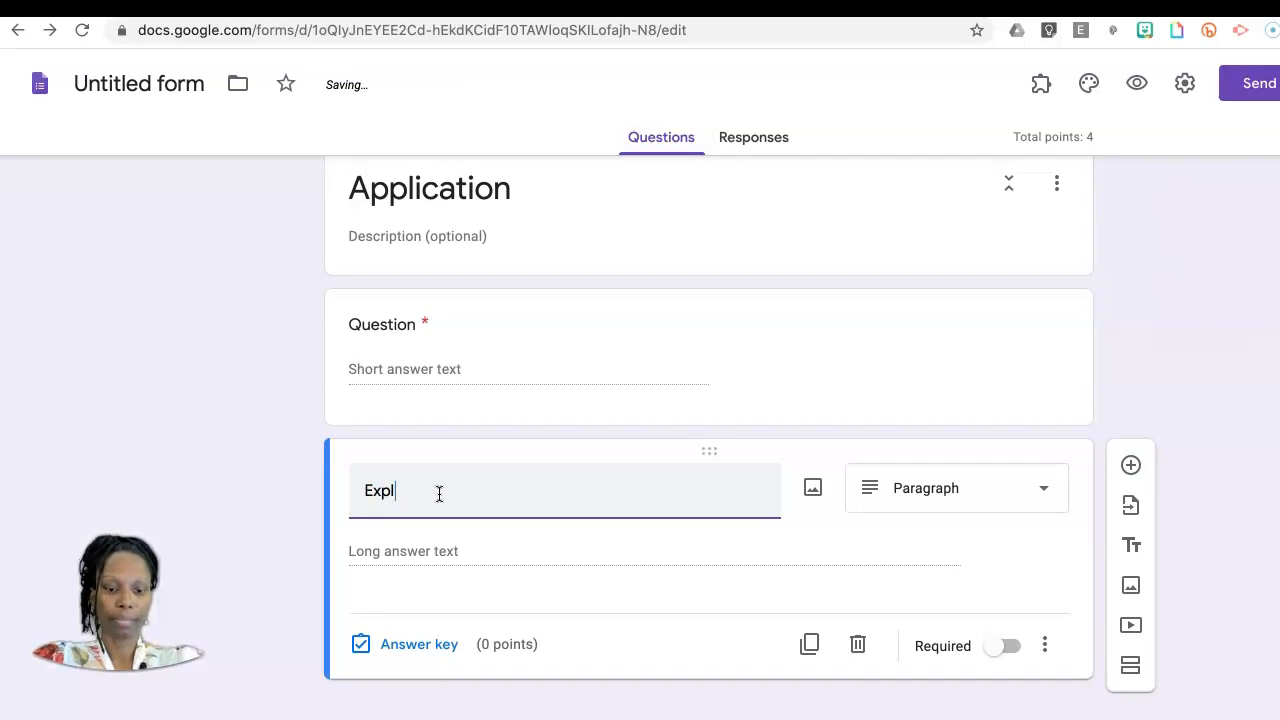
{"action": "type", "text": "ain"}
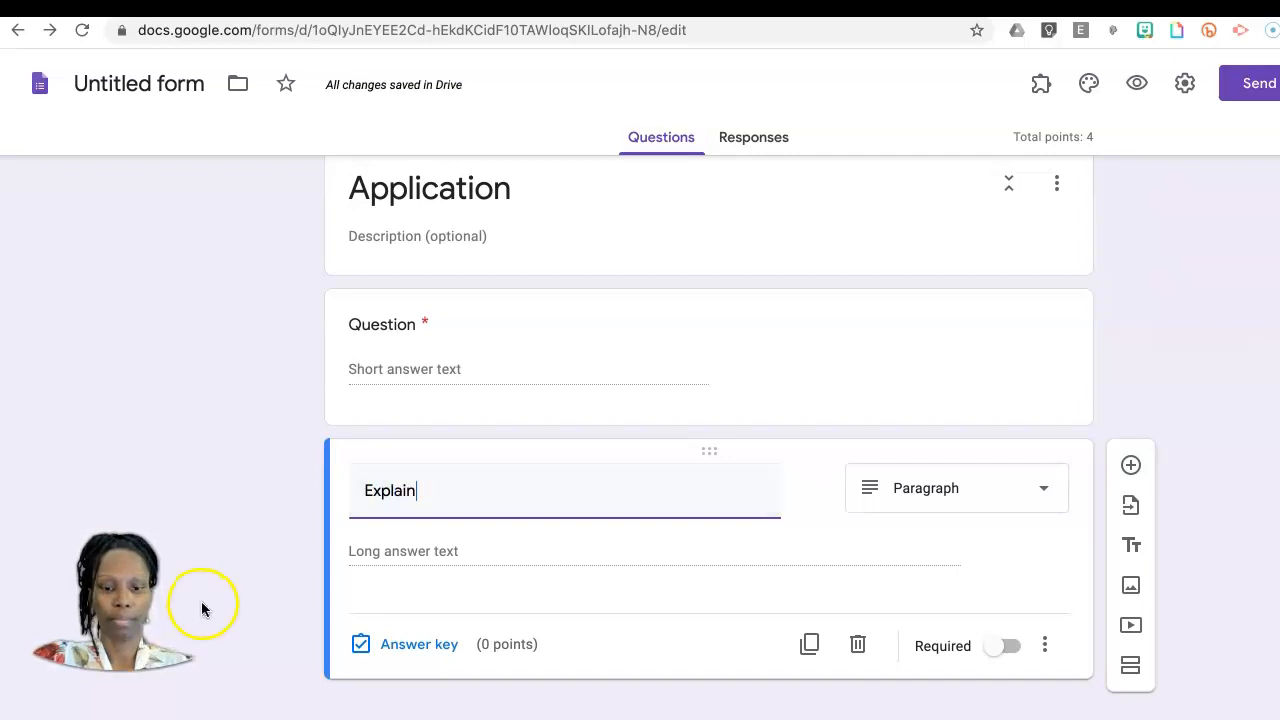
Step: Assign 5 points to the "Explain" question in its answer key and finish the key
{"action": "left_click", "coordinate": [405, 650]}
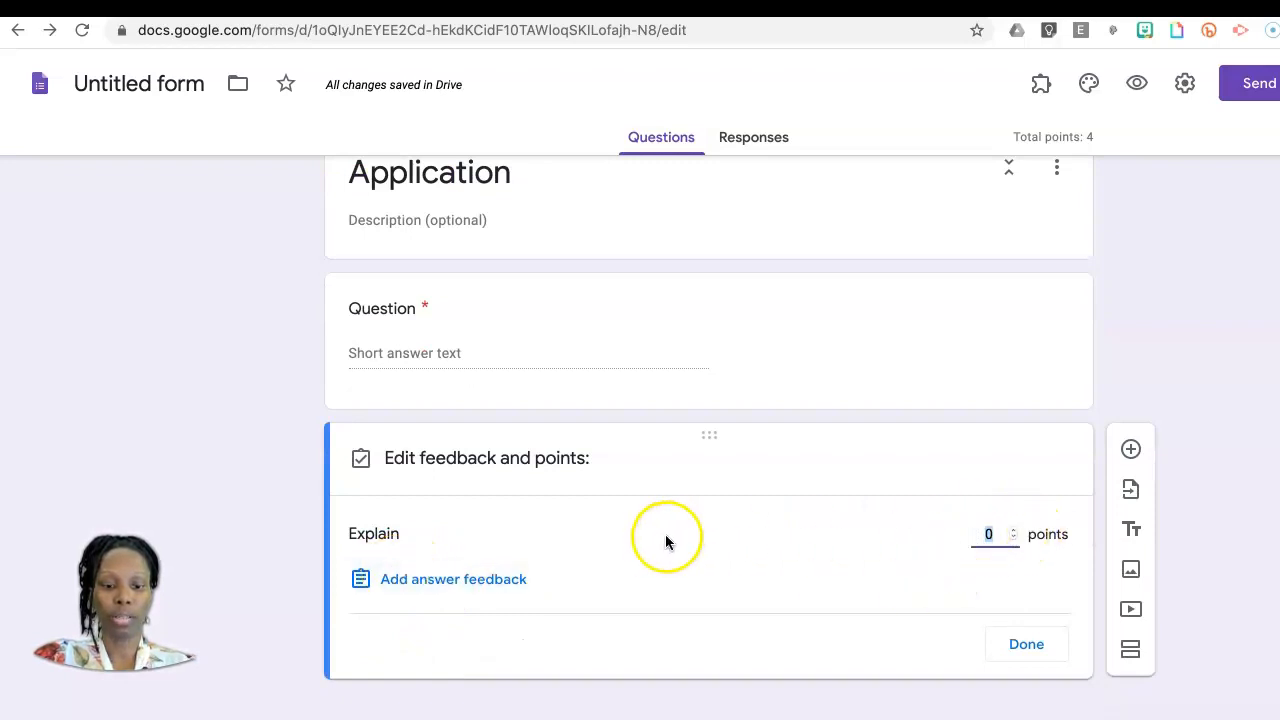
{"action": "left_click", "coordinate": [1014, 532]}
{"action": "left_click", "coordinate": [1014, 532]}
{"action": "left_click", "coordinate": [1014, 532]}
{"action": "left_click", "coordinate": [1014, 532]}
{"action": "left_click", "coordinate": [1014, 532]}
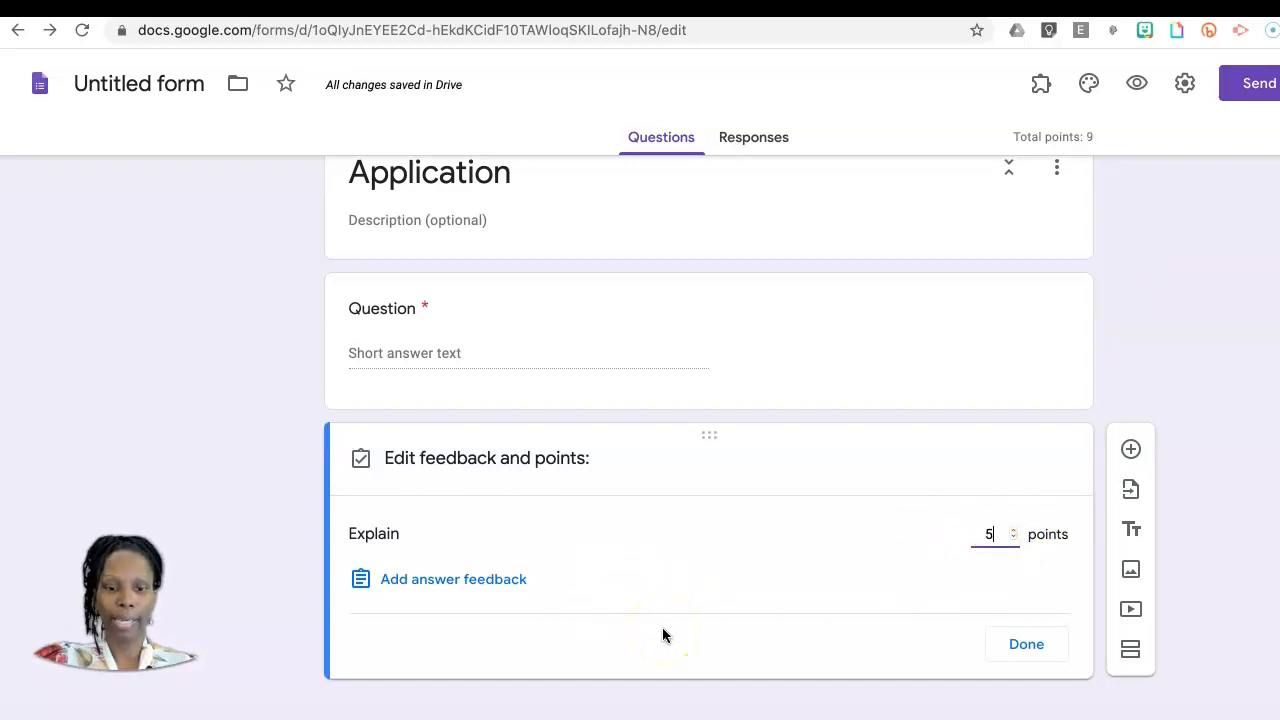
{"action": "left_click", "coordinate": [1034, 650]}
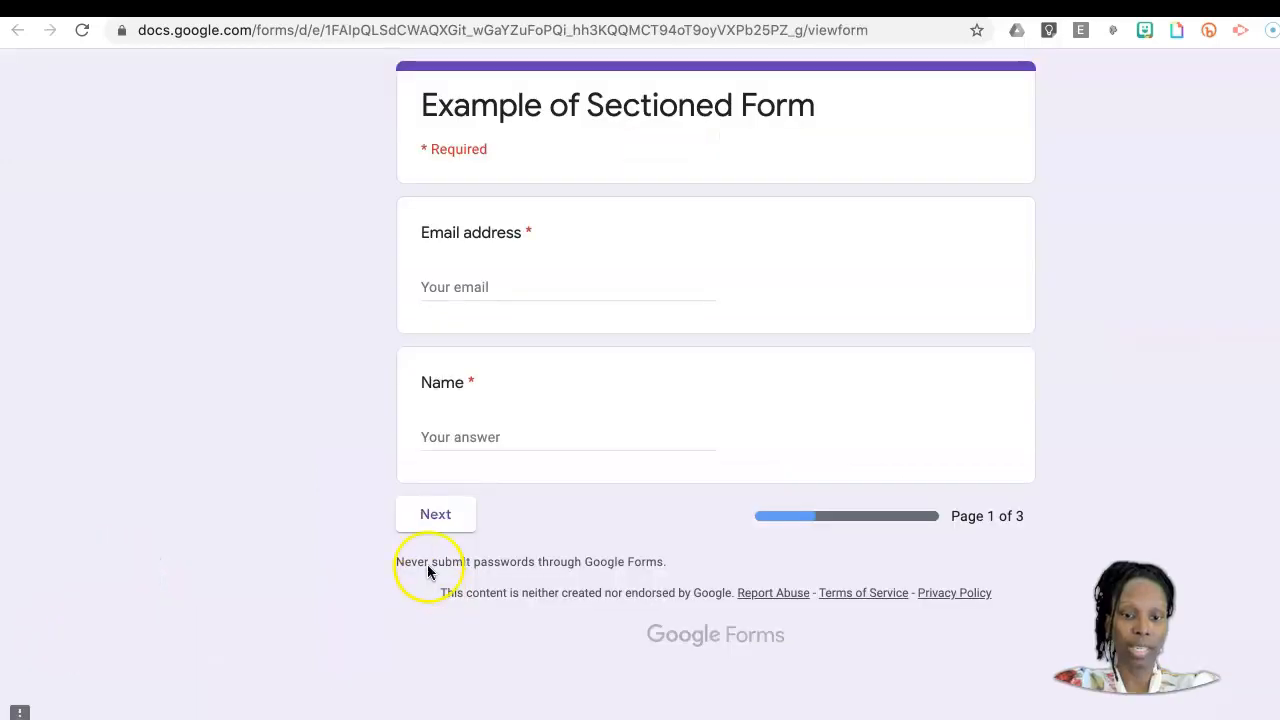
Step: Fill in the required email address and name on the first page of the live form and continue to the Multiple Choice page
{"action": "left_click", "coordinate": [435, 515]}
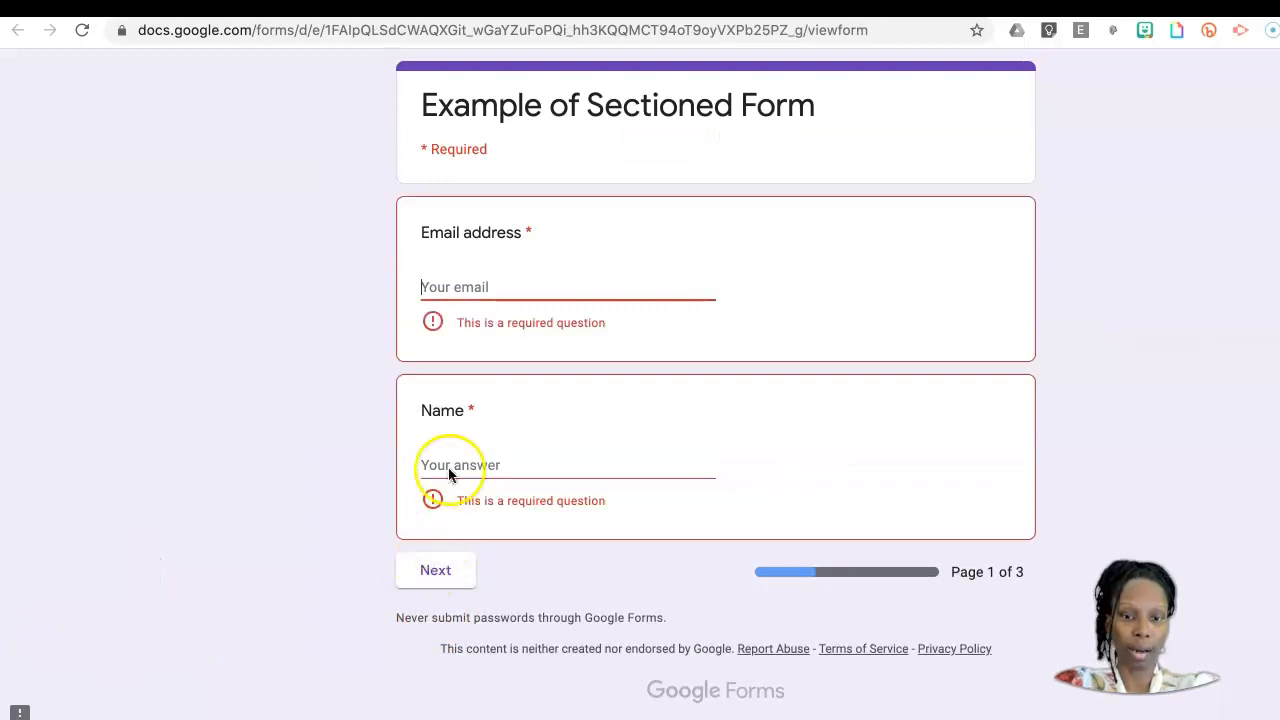
{"action": "left_click", "coordinate": [440, 567]}
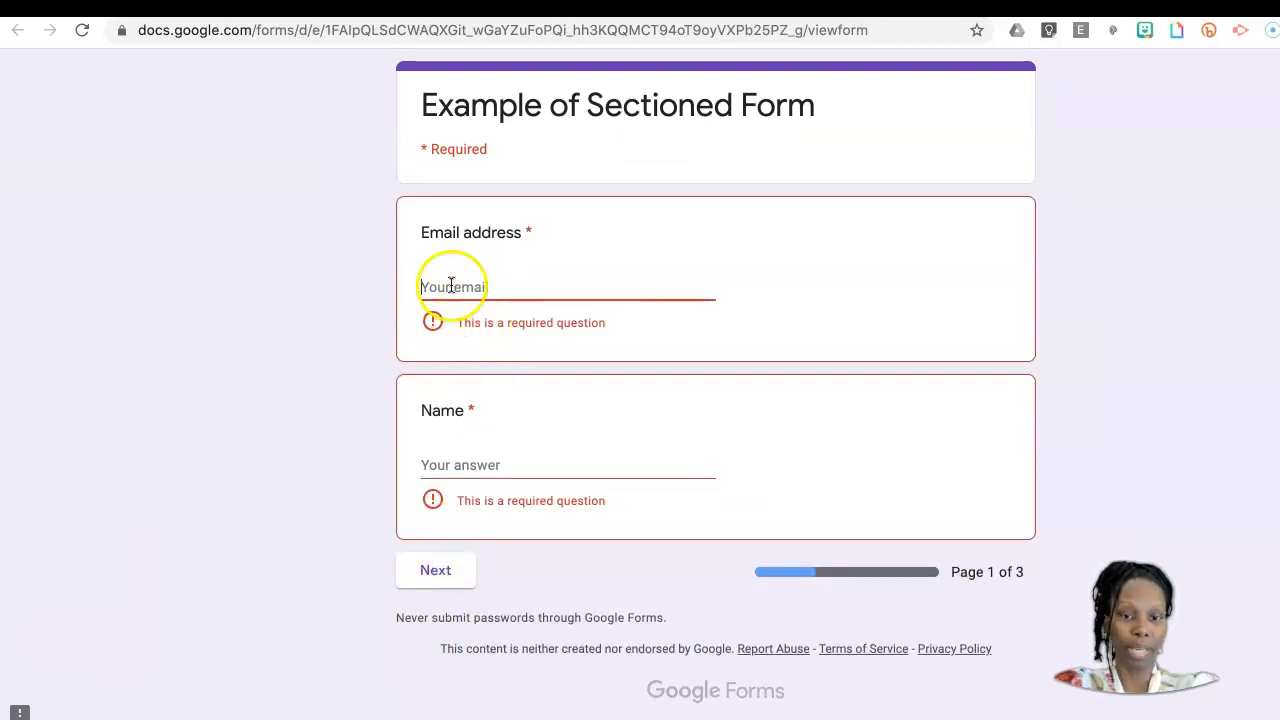
{"action": "left_click", "coordinate": [495, 295]}
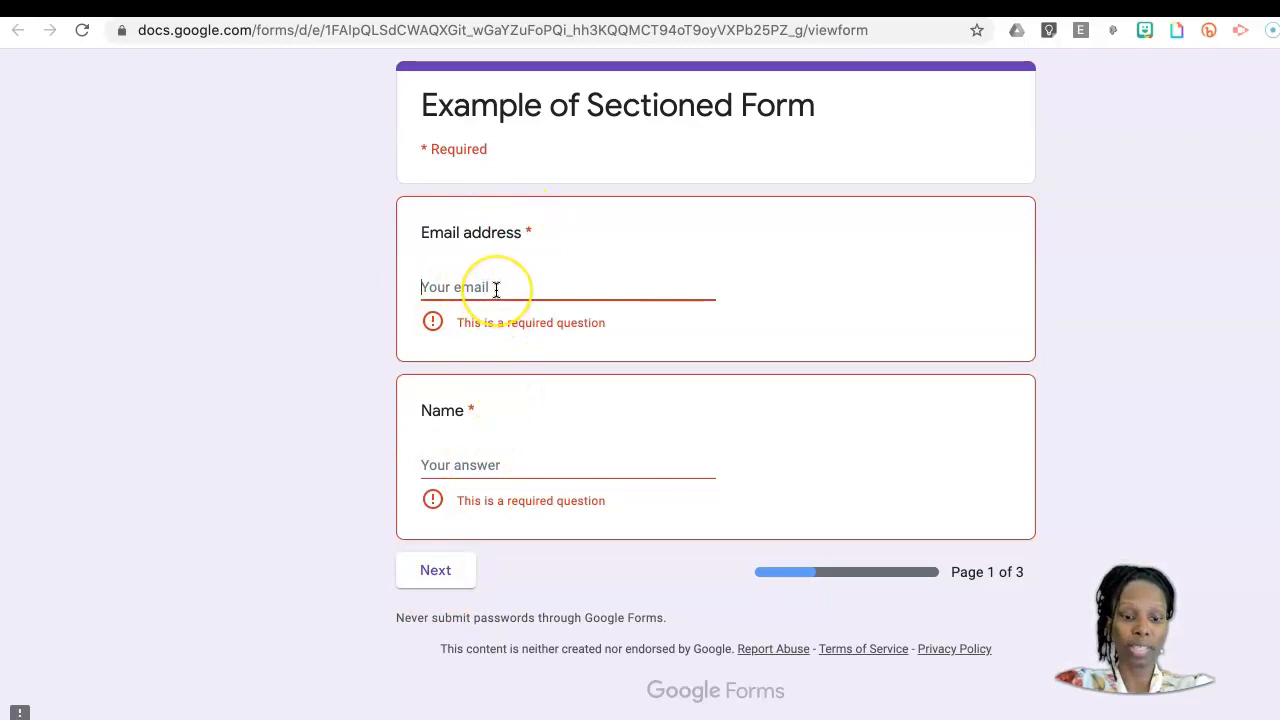
{"action": "key", "text": "ctrl+v"}
{"action": "left_click", "coordinate": [461, 438]}
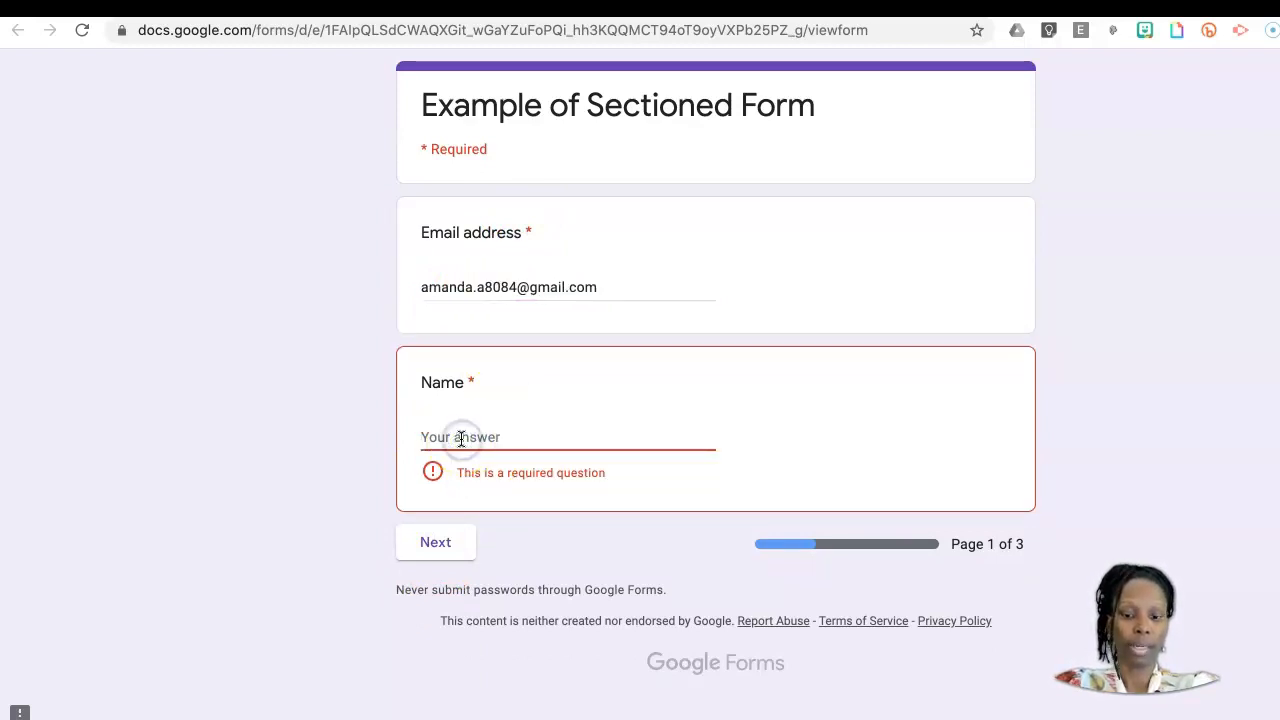
{"action": "type", "text": "nnn"}
{"action": "left_click", "coordinate": [450, 518]}
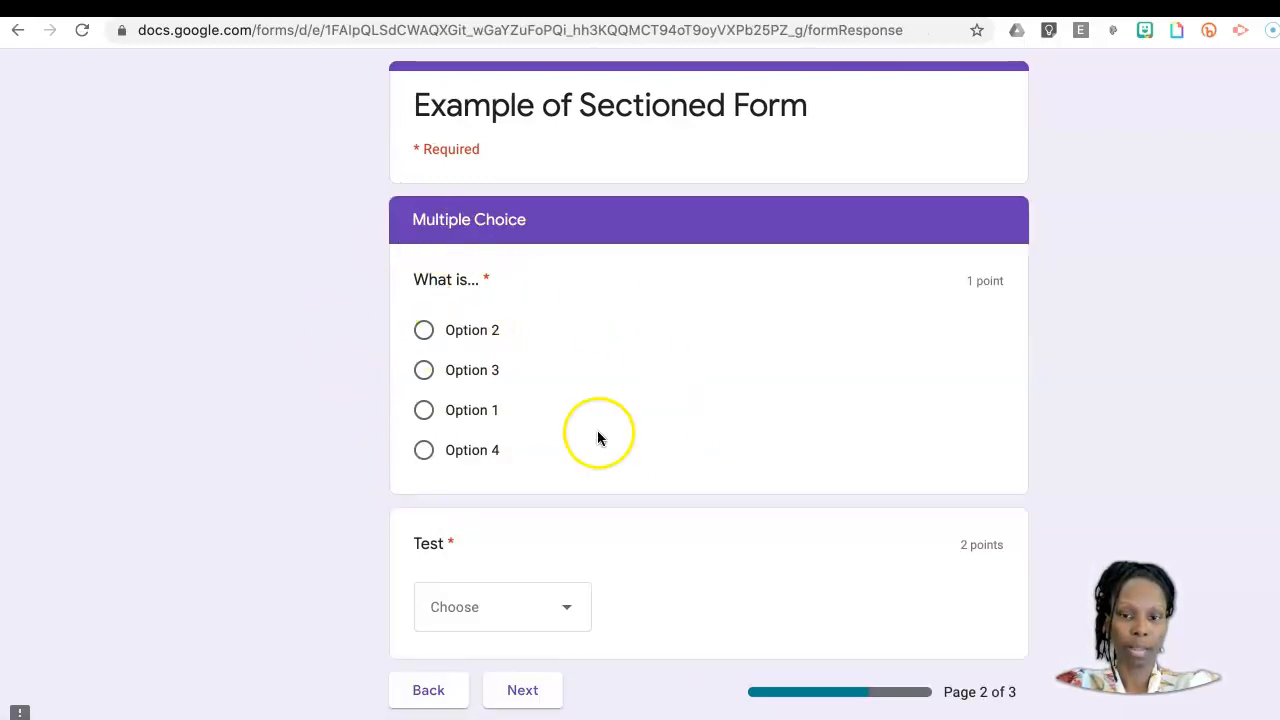
Step: Answer "What is..." with Option 2 and "Test" with Option 3, and continue to the Application page
{"action": "left_click", "coordinate": [426, 334]}
{"action": "scroll", "coordinate": [711, 466], "scroll_direction": "down", "scroll_amount": 1}
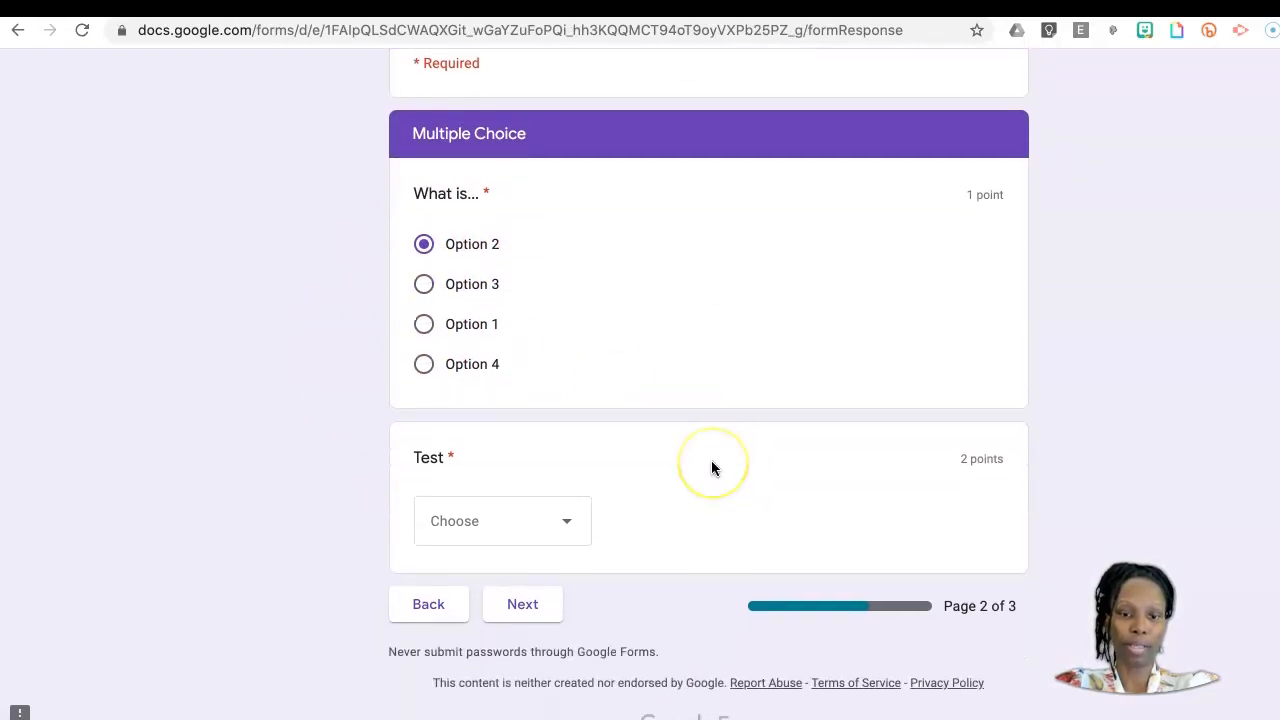
{"action": "scroll", "coordinate": [711, 467], "scroll_direction": "down", "scroll_amount": 1}
{"action": "left_click", "coordinate": [566, 506]}
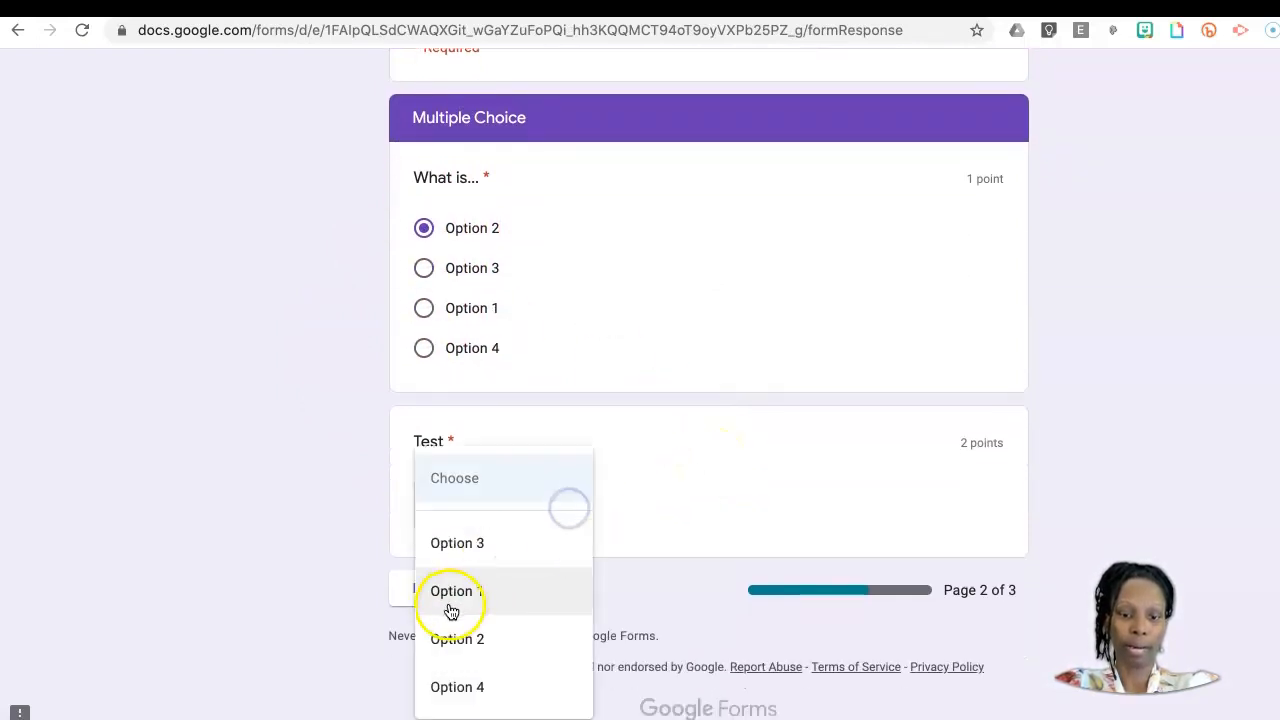
{"action": "left_click", "coordinate": [486, 543]}
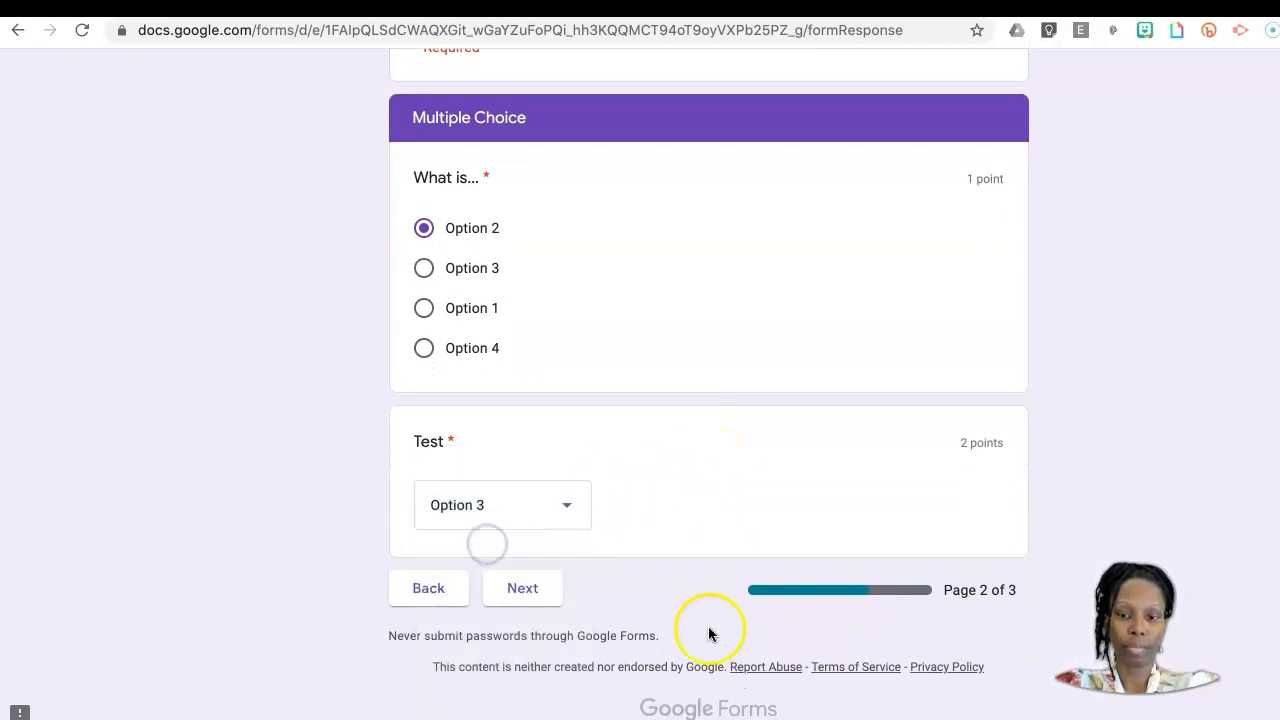
{"action": "left_click", "coordinate": [522, 593]}
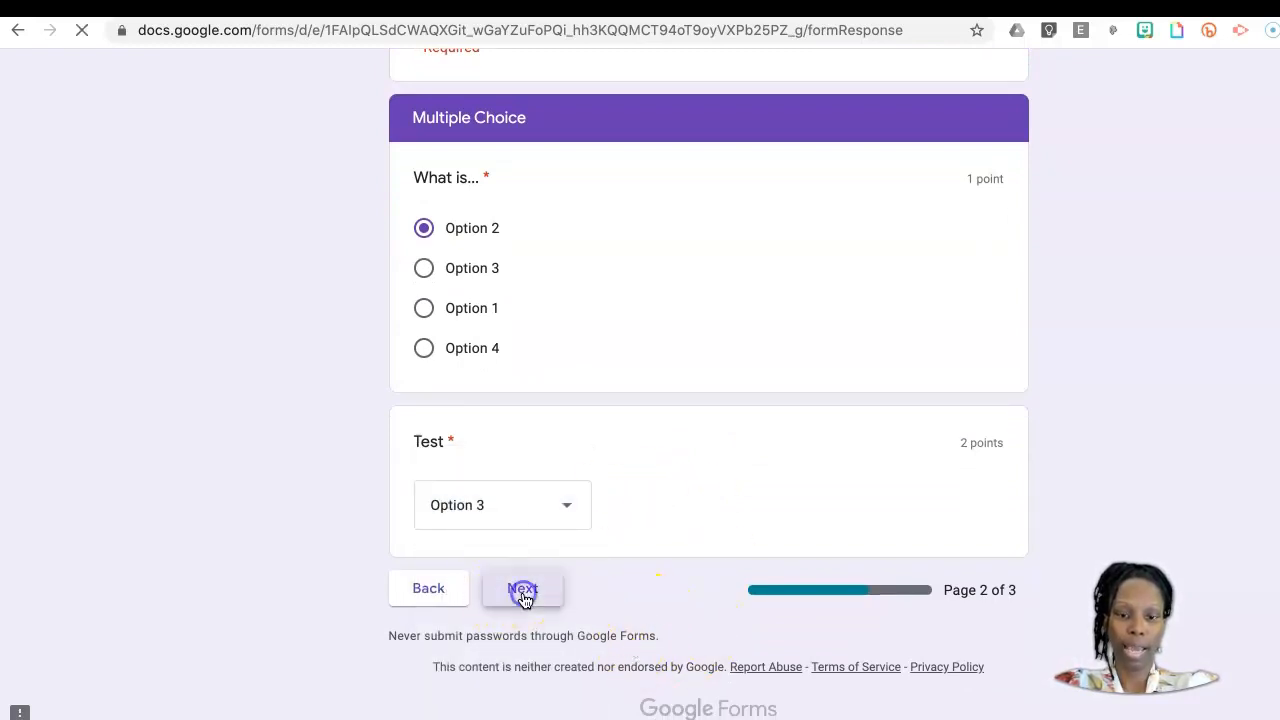
Step: Try "ooo" as the answer to the short-answer question on the Application page to test its response validation
{"action": "left_click", "coordinate": [480, 343]}
{"action": "type", "text": "ooo"}
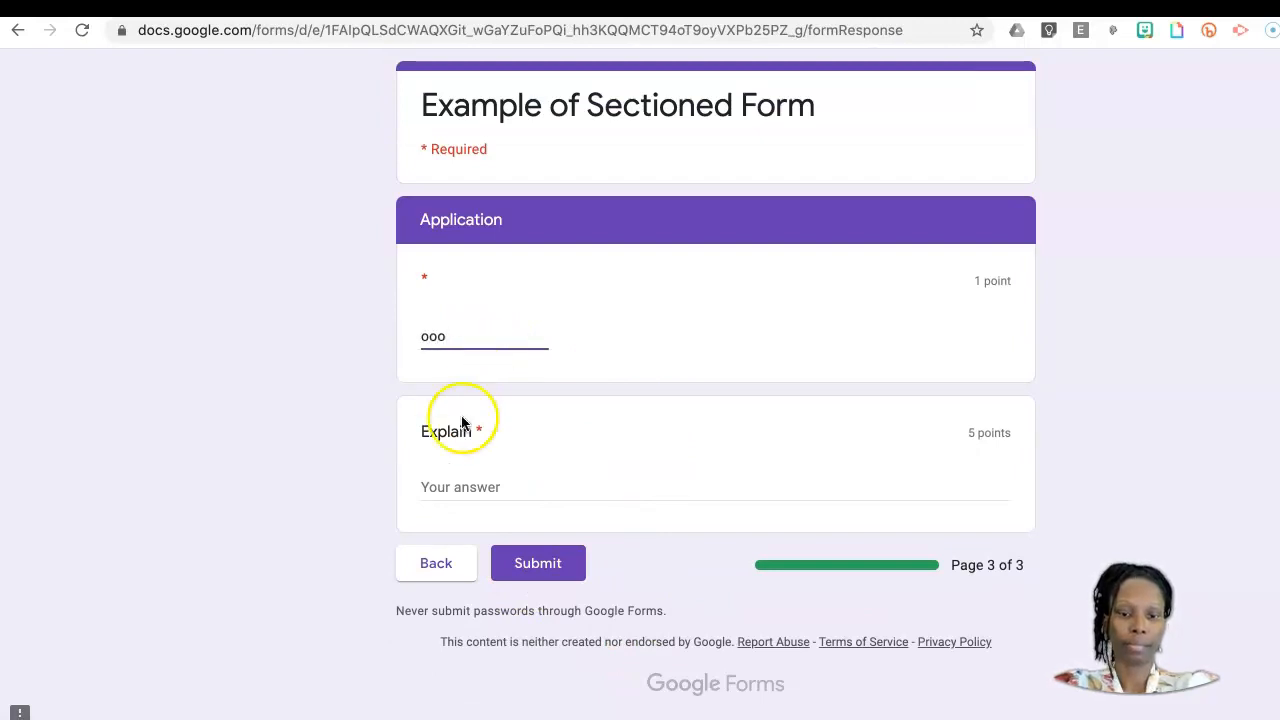
{"action": "left_click", "coordinate": [452, 487]}
{"action": "left_click", "coordinate": [446, 480]}
{"action": "left_click", "coordinate": [452, 334]}
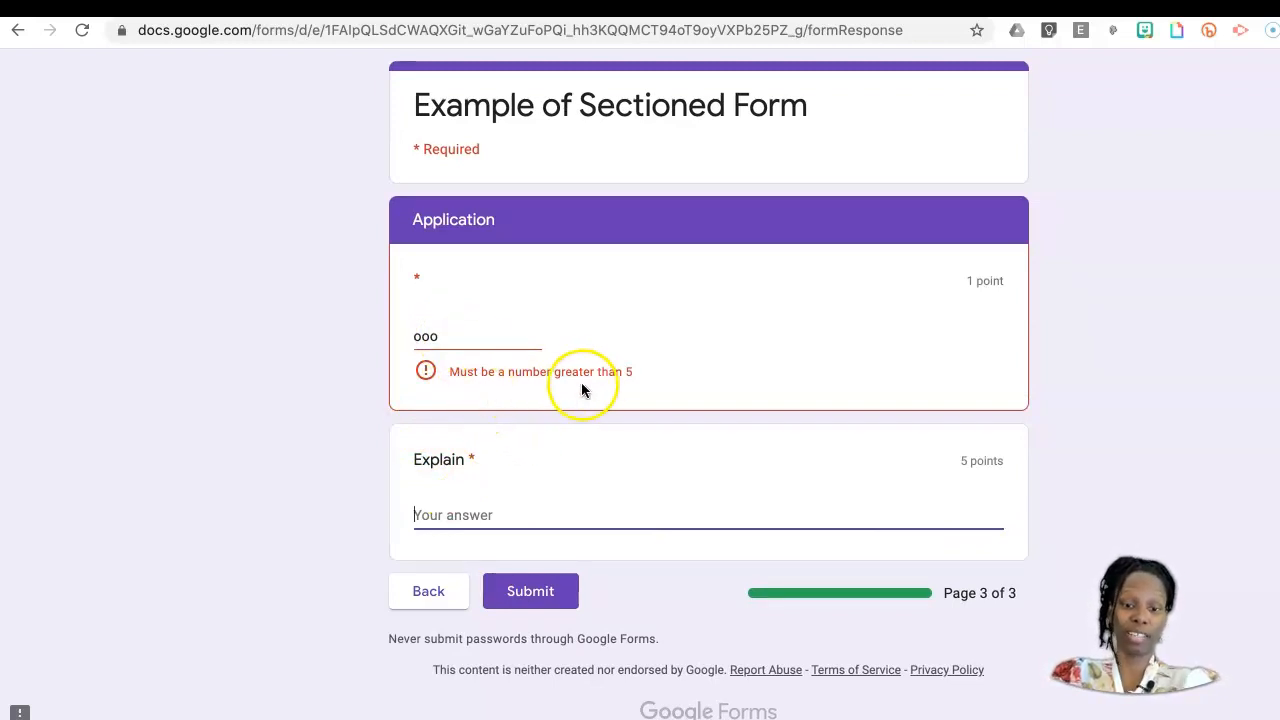
Step: Enter 5 as the answer to the short-answer question on the Application page
{"action": "double_click", "coordinate": [451, 338]}
{"action": "key", "text": "BackSpace"}
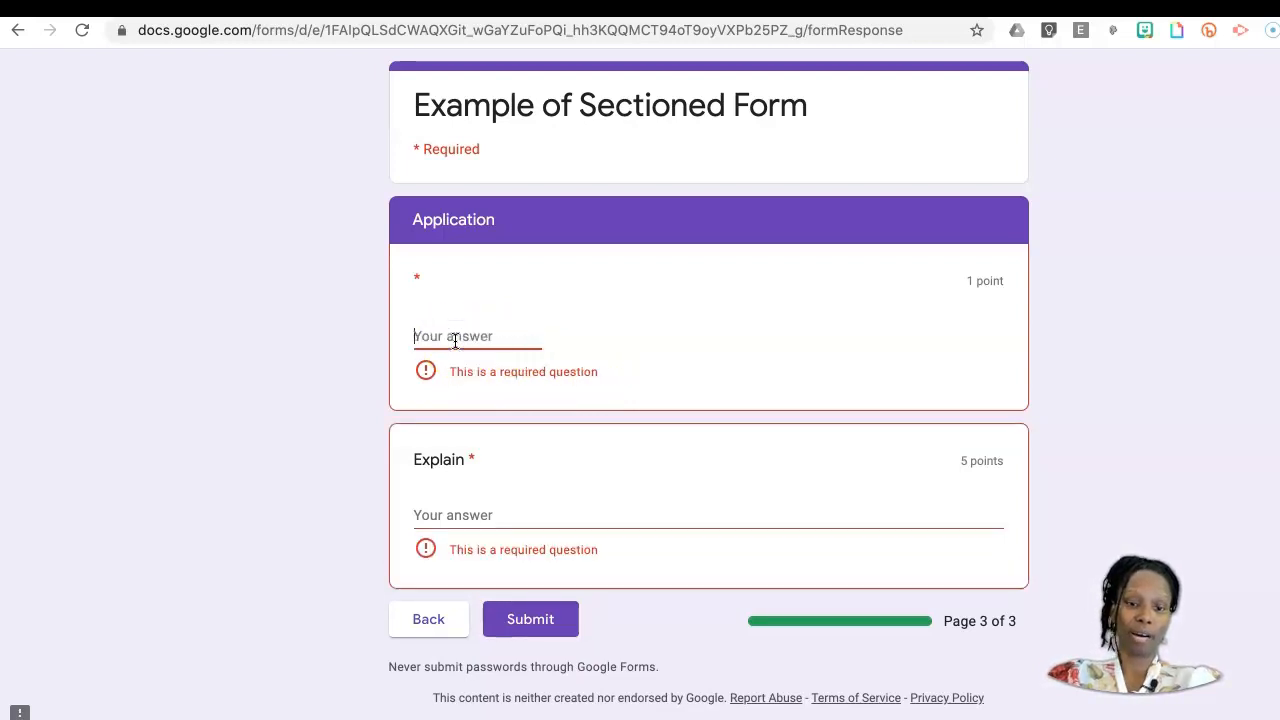
{"action": "type", "text": "5"}
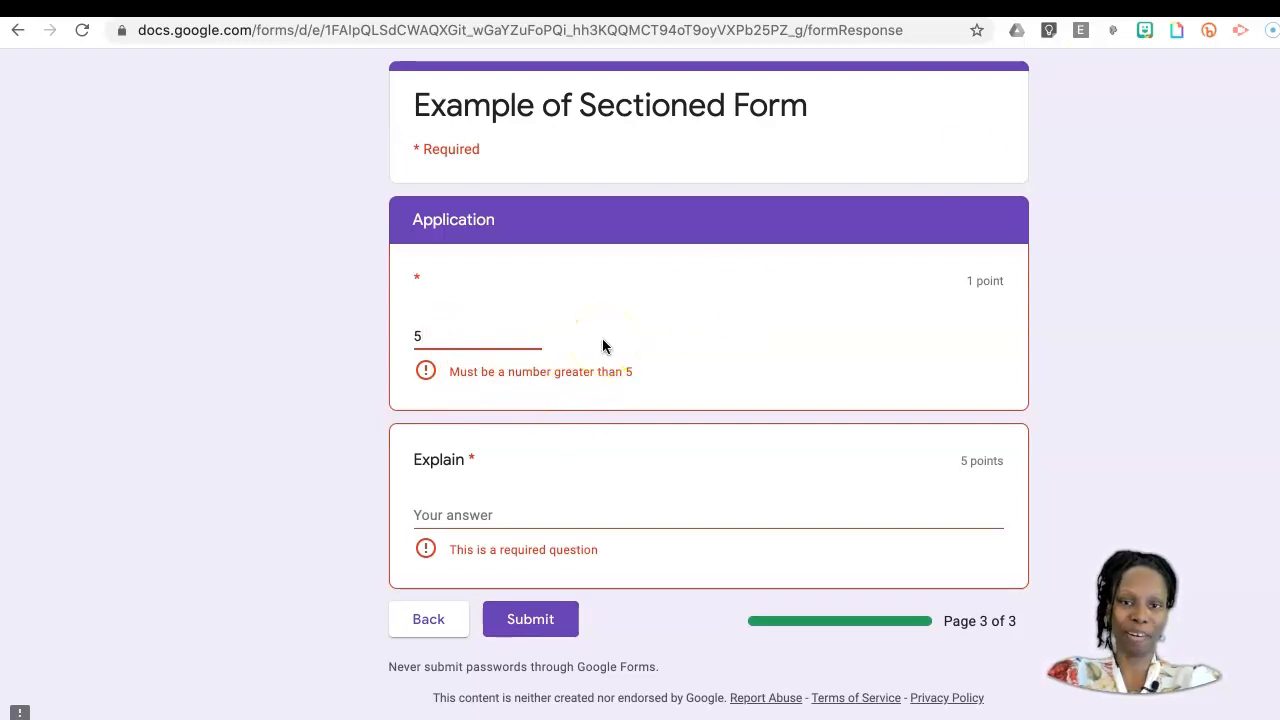
Step: Return to the form editor and remove the "greater than" number validation from the short-answer question in the Application section
{"action": "left_click", "coordinate": [1136, 6]}
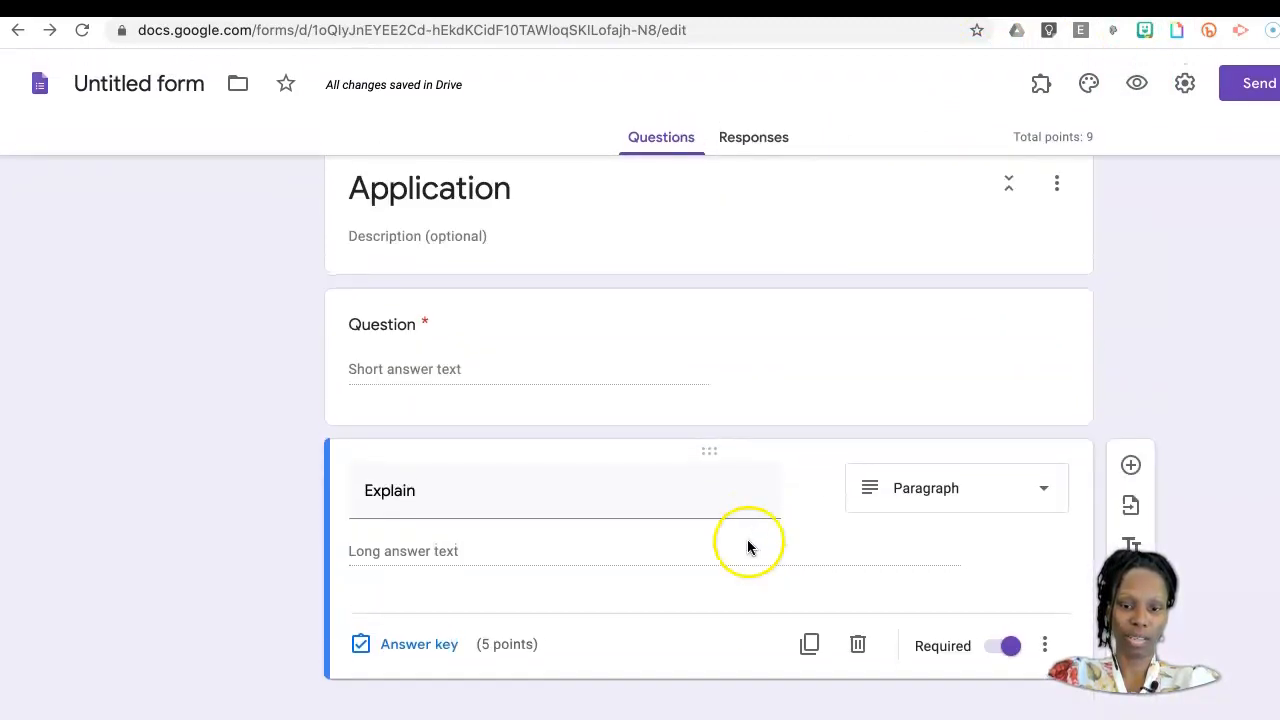
{"action": "scroll", "coordinate": [729, 390], "scroll_direction": "up", "scroll_amount": 5}
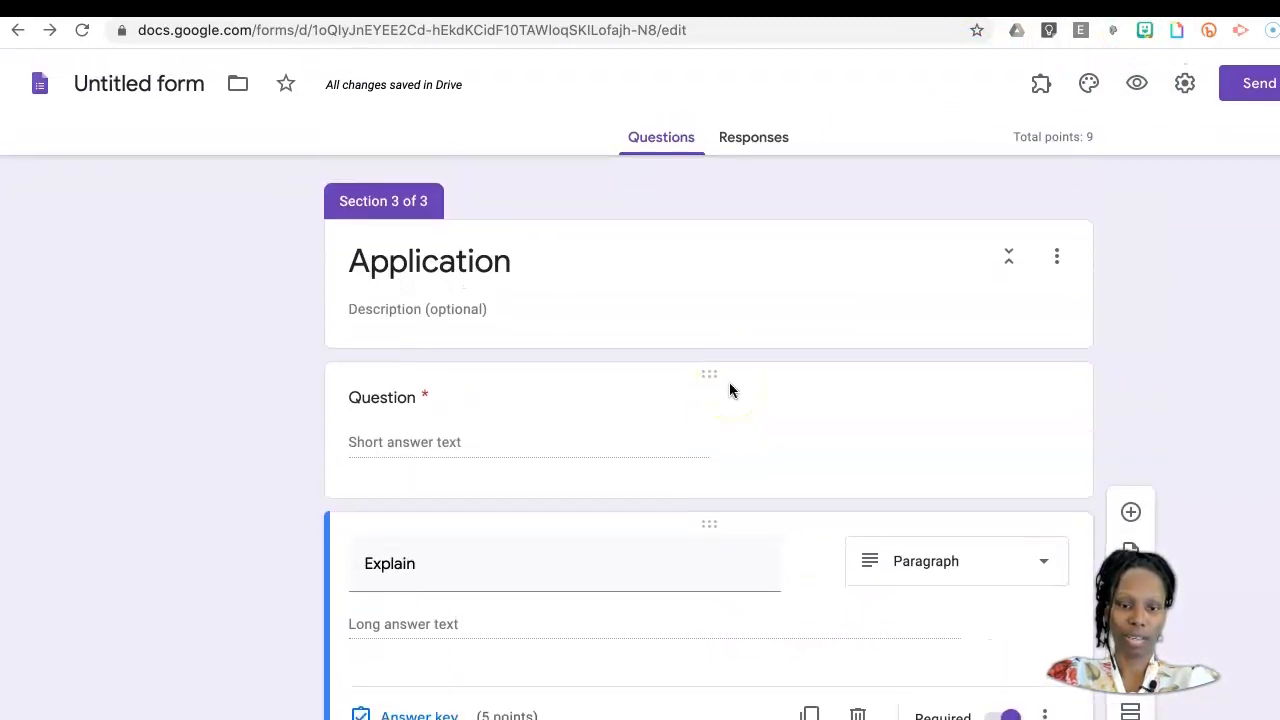
{"action": "scroll", "coordinate": [730, 390], "scroll_direction": "down", "scroll_amount": 2}
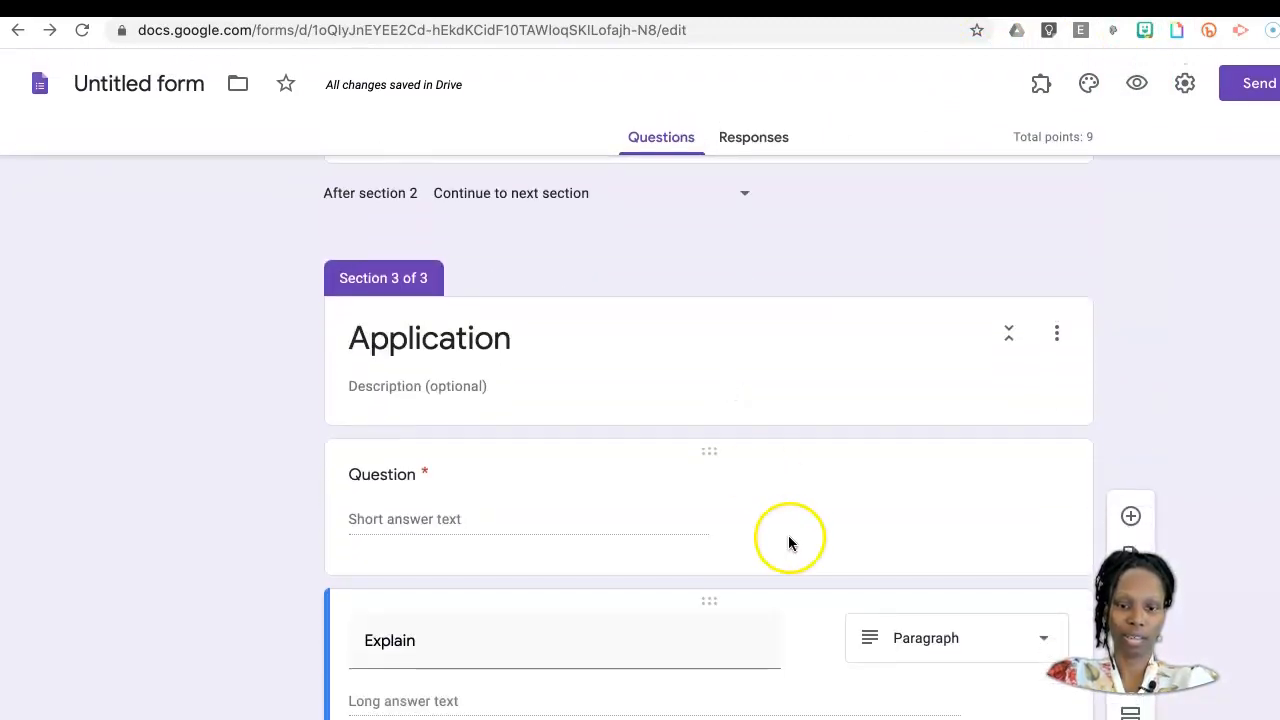
{"action": "left_click", "coordinate": [678, 533]}
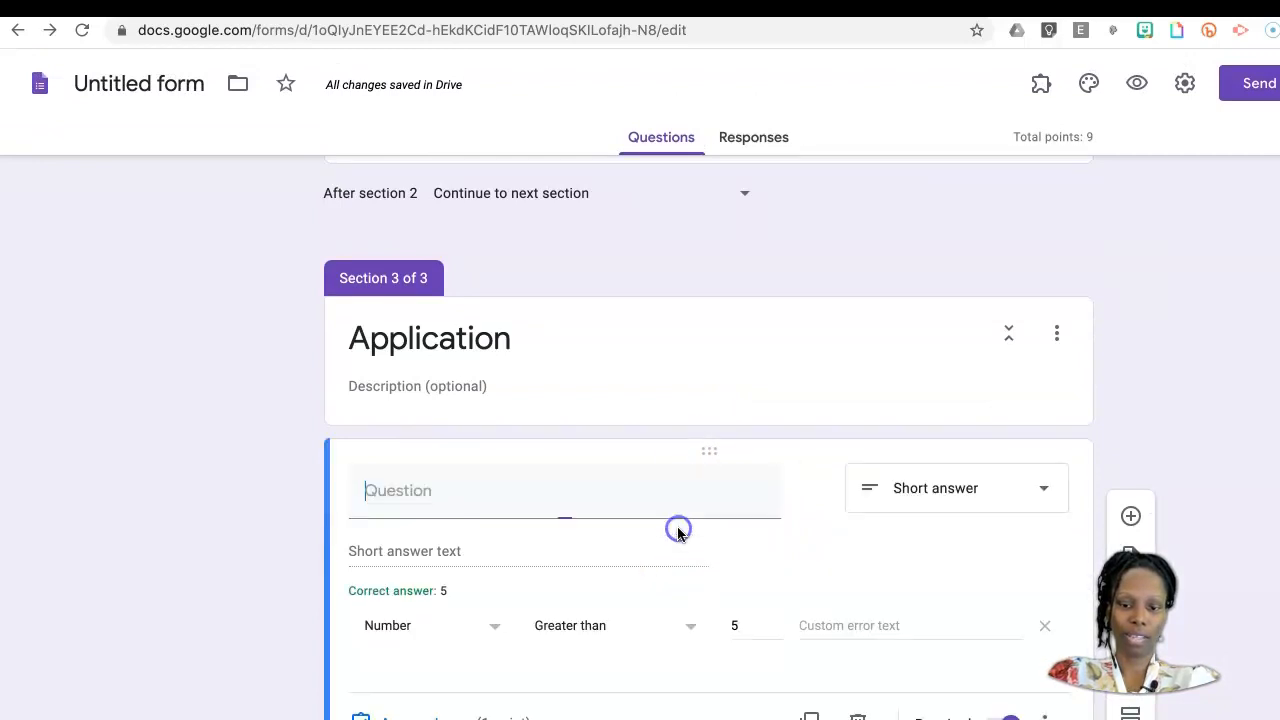
{"action": "left_click", "coordinate": [749, 625]}
{"action": "key", "text": "BackSpace"}
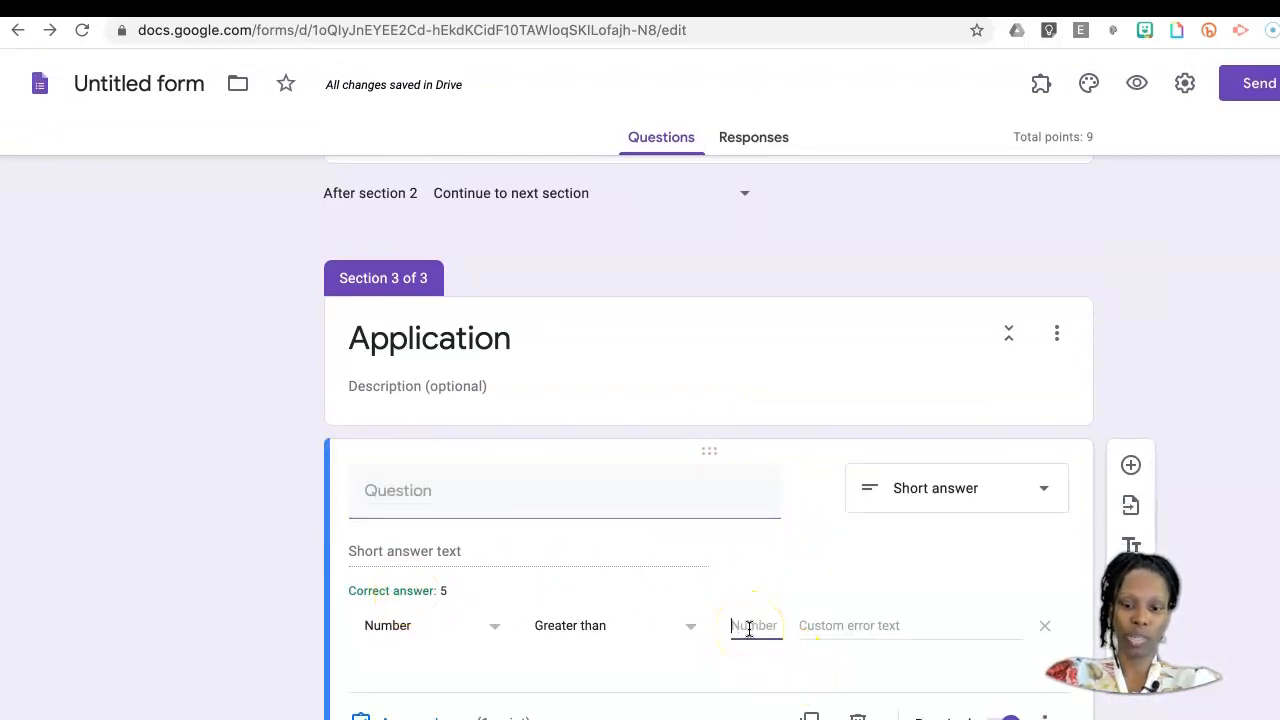
{"action": "left_click", "coordinate": [1044, 635]}
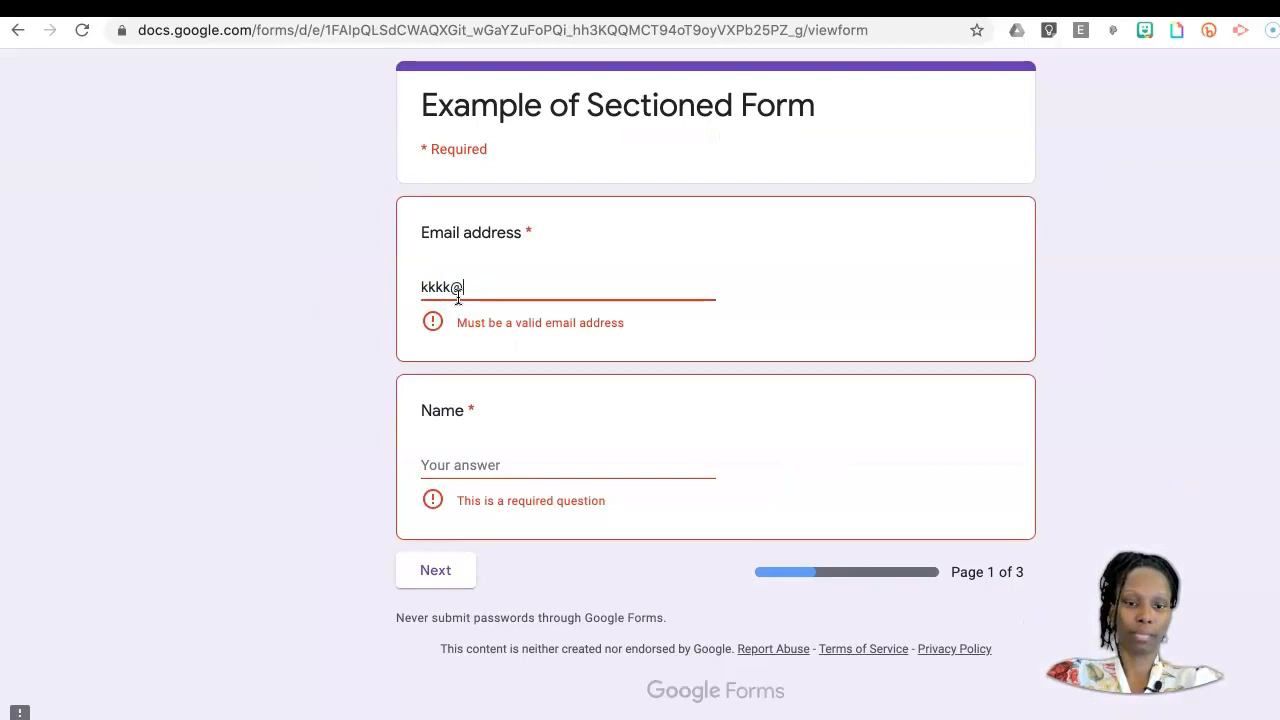
Step: Fill in a valid email address and the name on the first page of the live form and continue to the Multiple Choice page
{"action": "type", "text": "njk"}
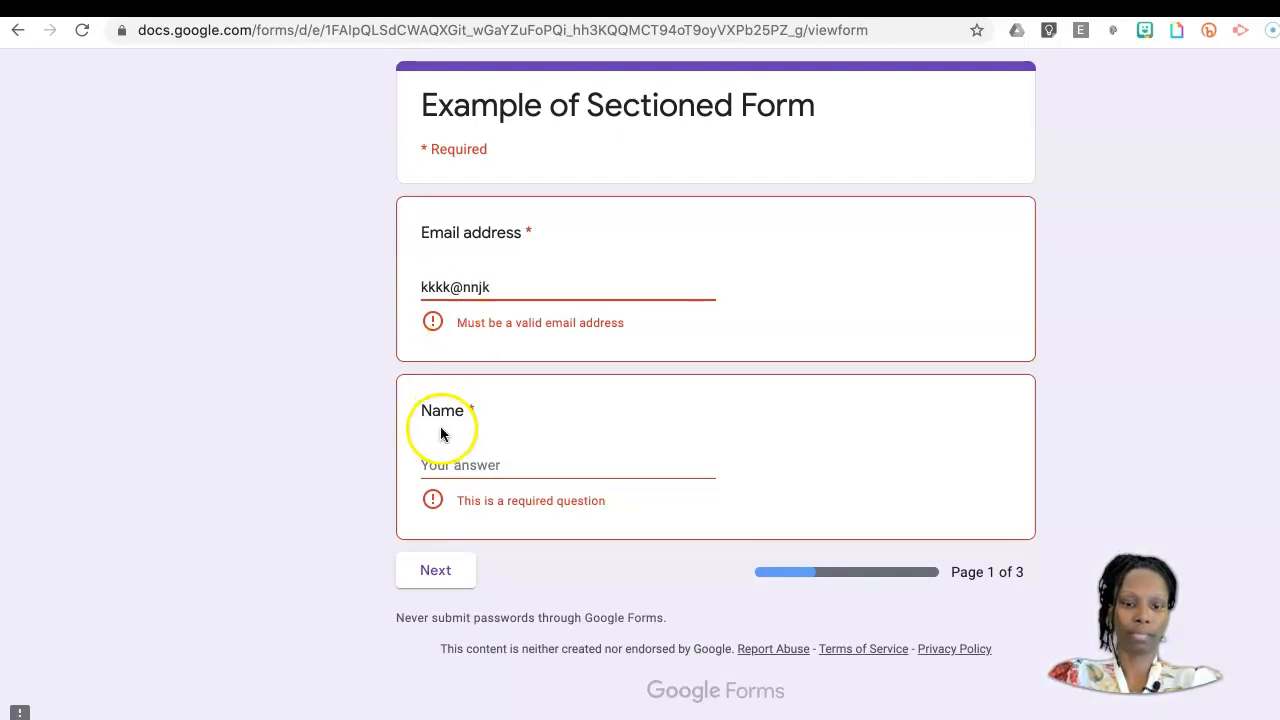
{"action": "left_click", "coordinate": [459, 465]}
{"action": "type", "text": "4"}
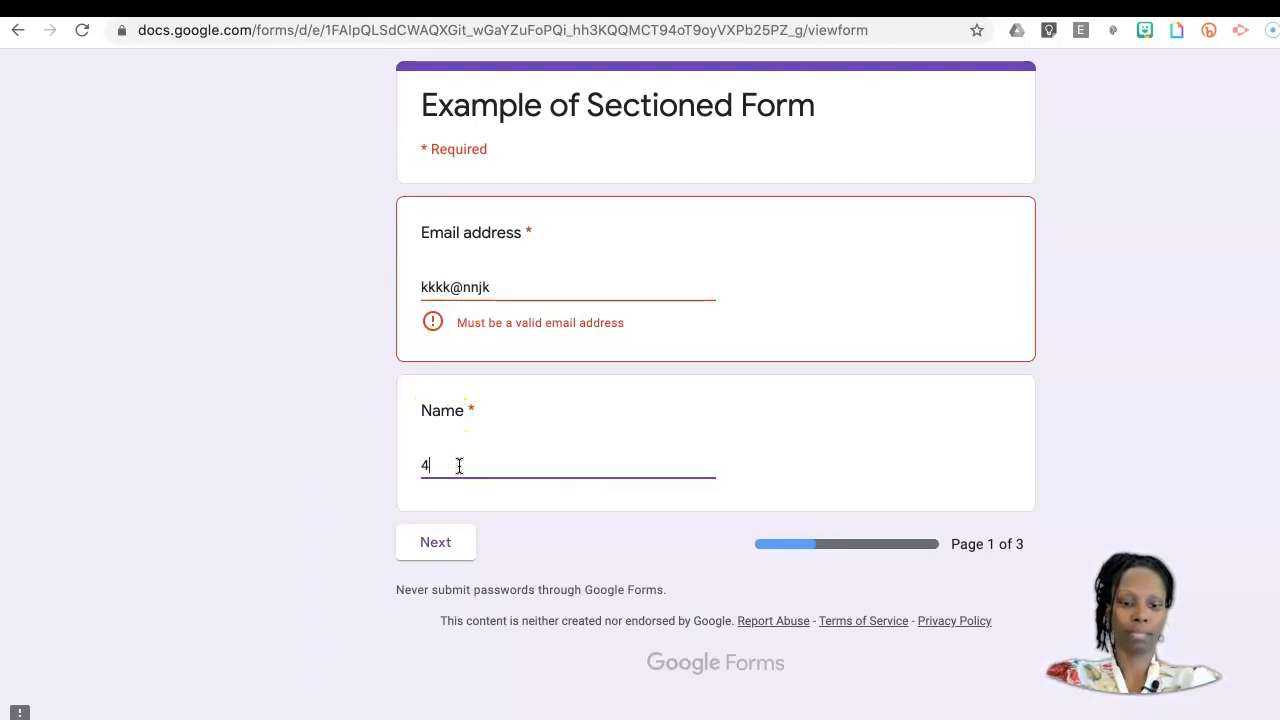
{"action": "left_click", "coordinate": [441, 553]}
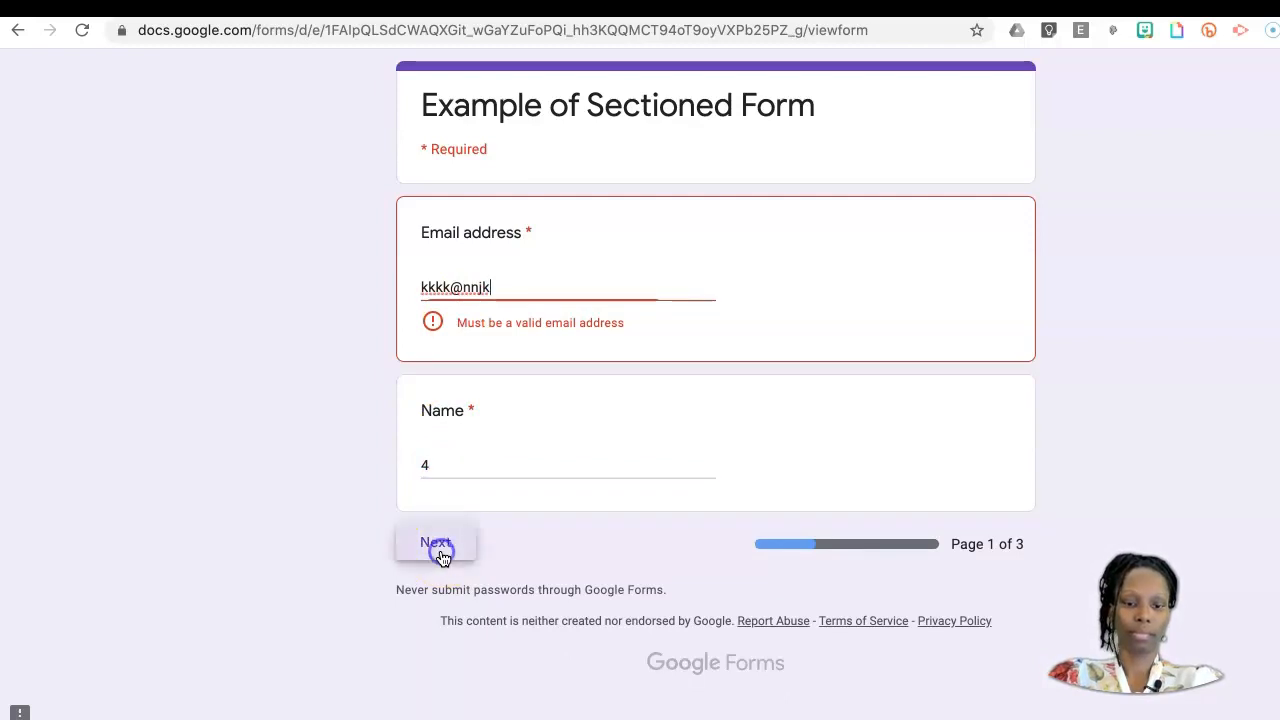
{"action": "left_click", "coordinate": [543, 286]}
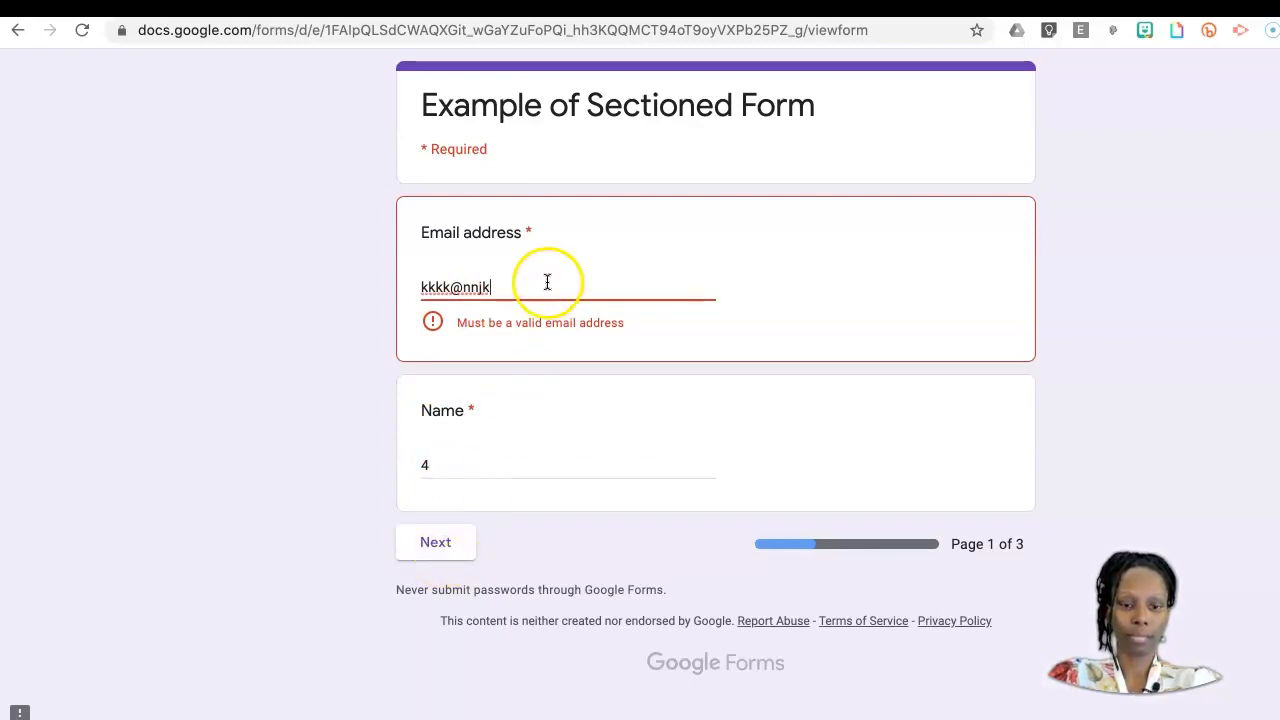
{"action": "type", "text": ".com"}
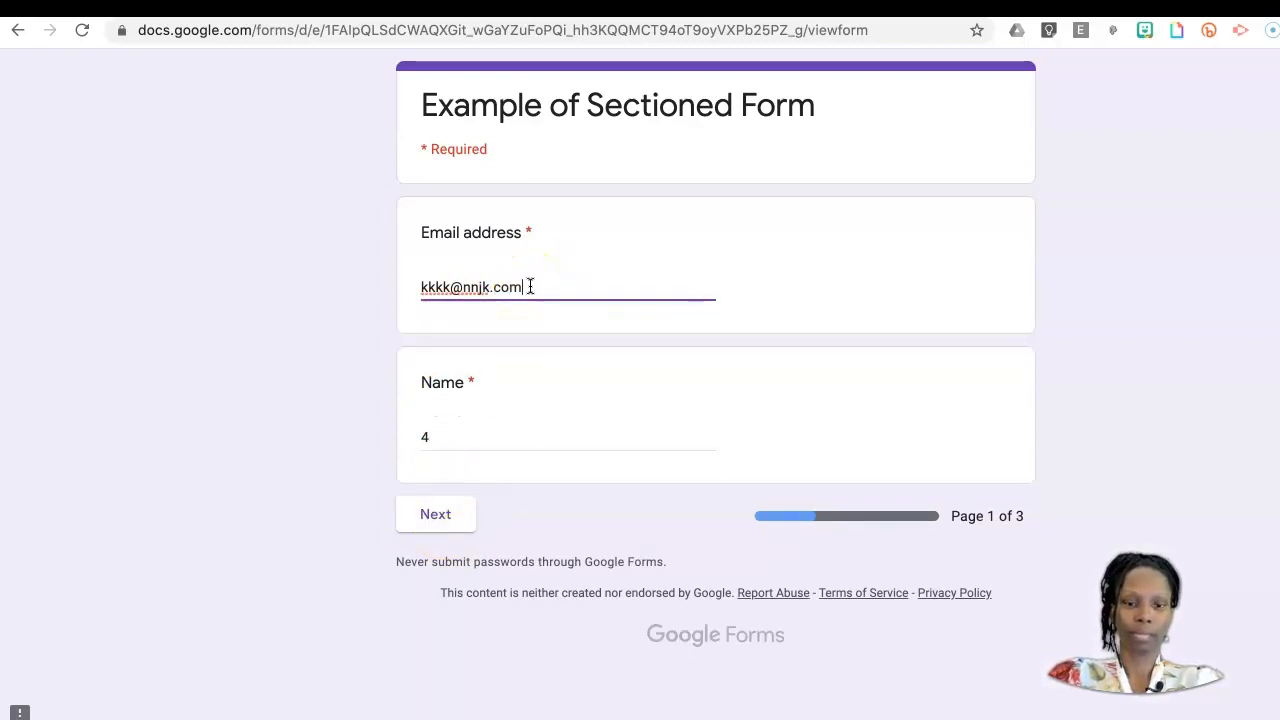
{"action": "left_click", "coordinate": [432, 519]}
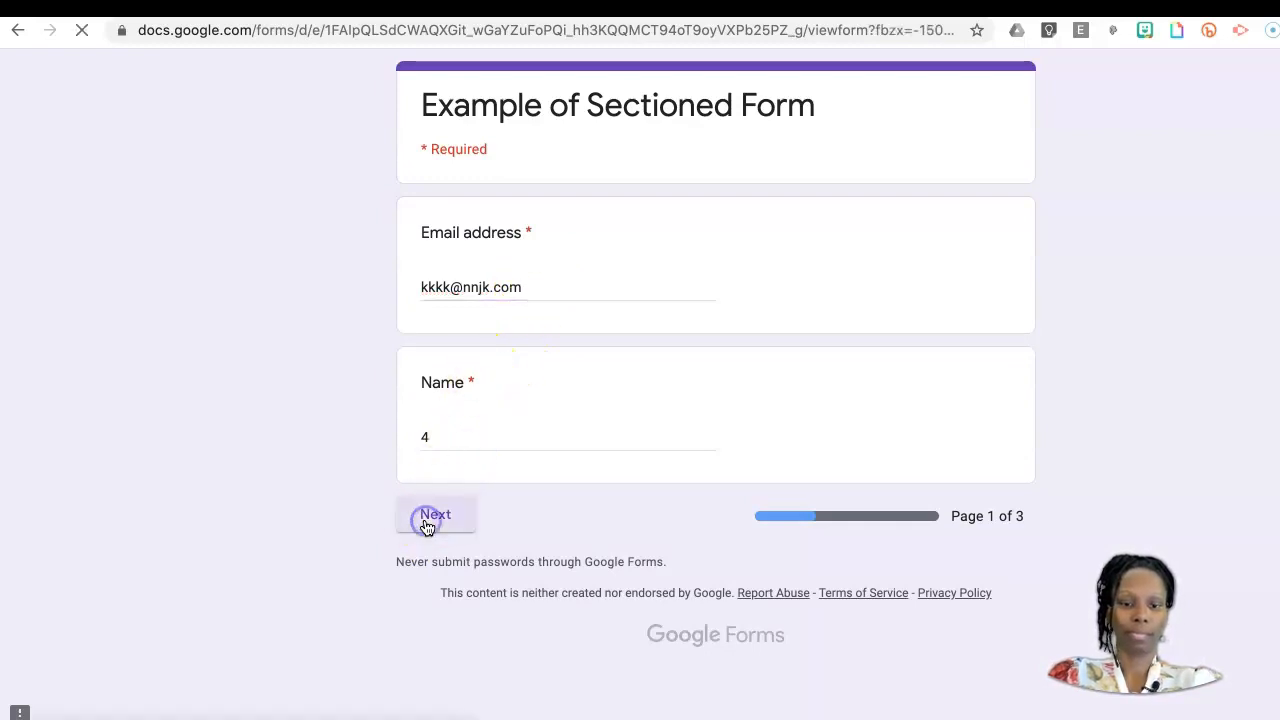
Step: Answer both "What is..." and "Test" with Option 2, and continue to the Application page
{"action": "left_click", "coordinate": [474, 333]}
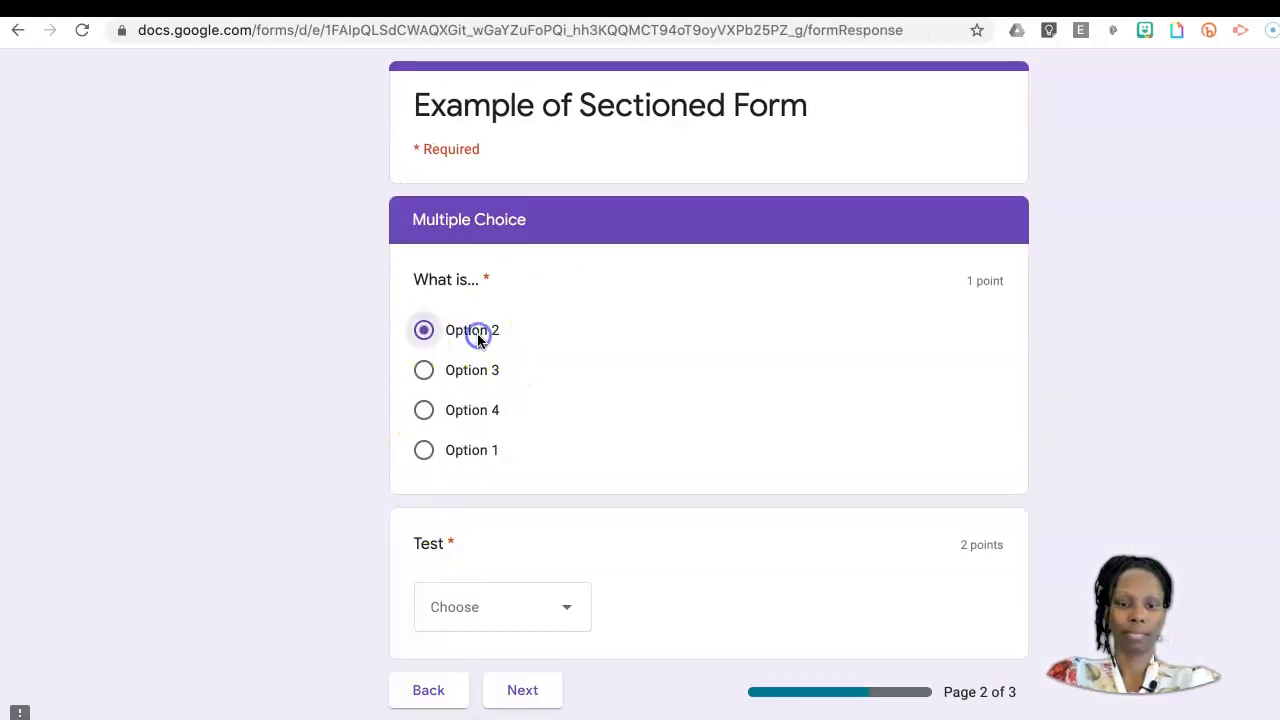
{"action": "left_click", "coordinate": [561, 610]}
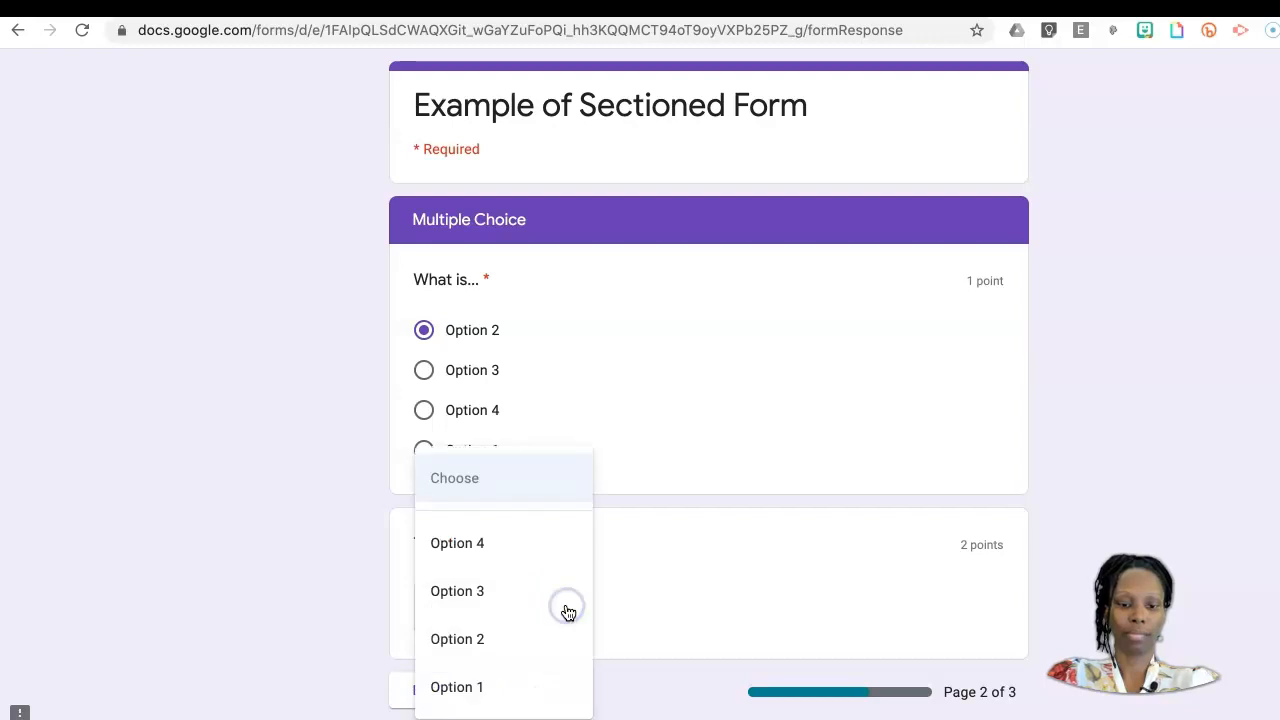
{"action": "left_click", "coordinate": [503, 637]}
{"action": "left_click", "coordinate": [536, 700]}
Step: Answer the short-answer question with 4 and "Explain" with "iuuytt", and submit the form
{"action": "left_click", "coordinate": [462, 340]}
{"action": "type", "text": "4"}
{"action": "left_click", "coordinate": [495, 486]}
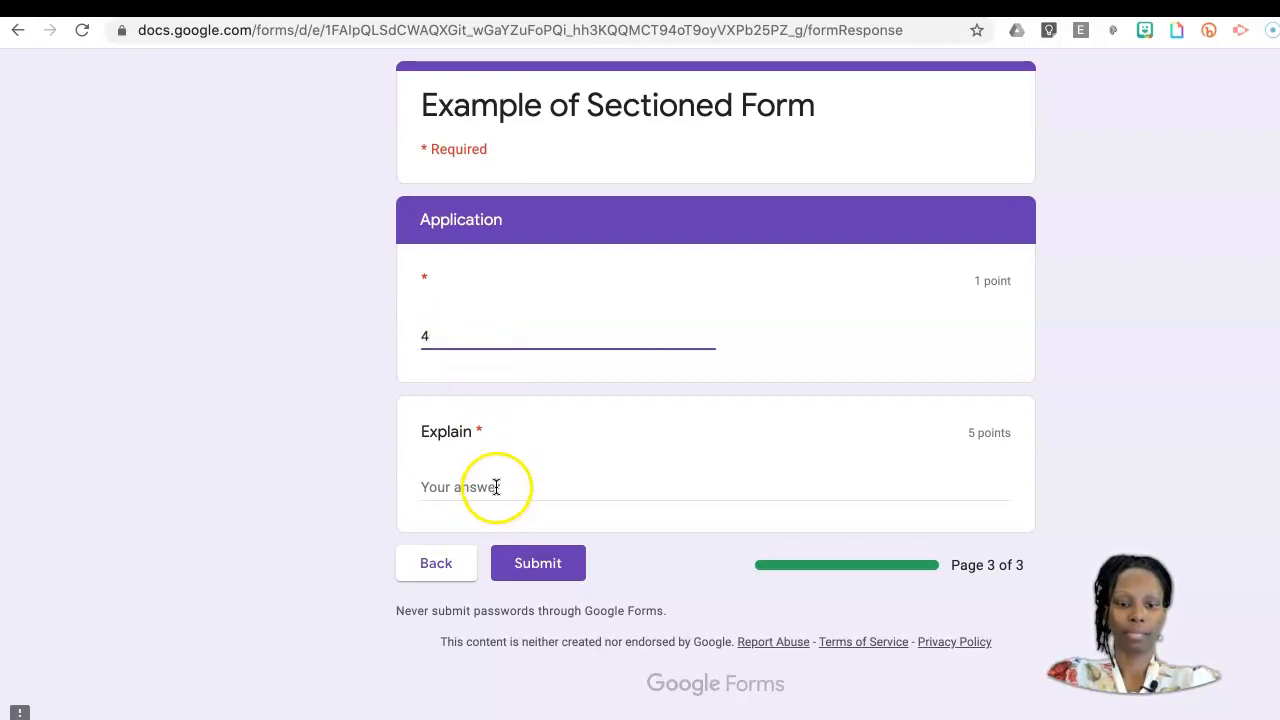
{"action": "type", "text": "iuuytt"}
{"action": "left_click", "coordinate": [551, 569]}
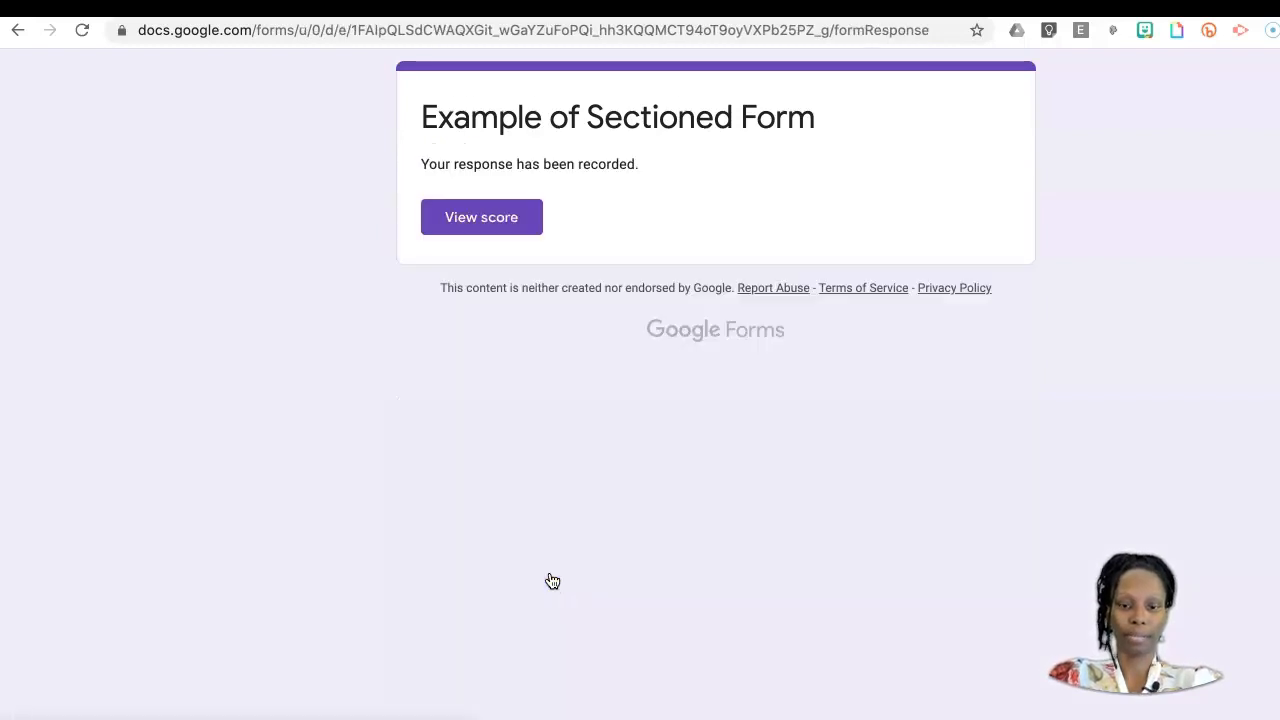
Step: Open the score of the submitted response and review the points, correct answers and feedback for each question and section
{"action": "left_click", "coordinate": [485, 220]}
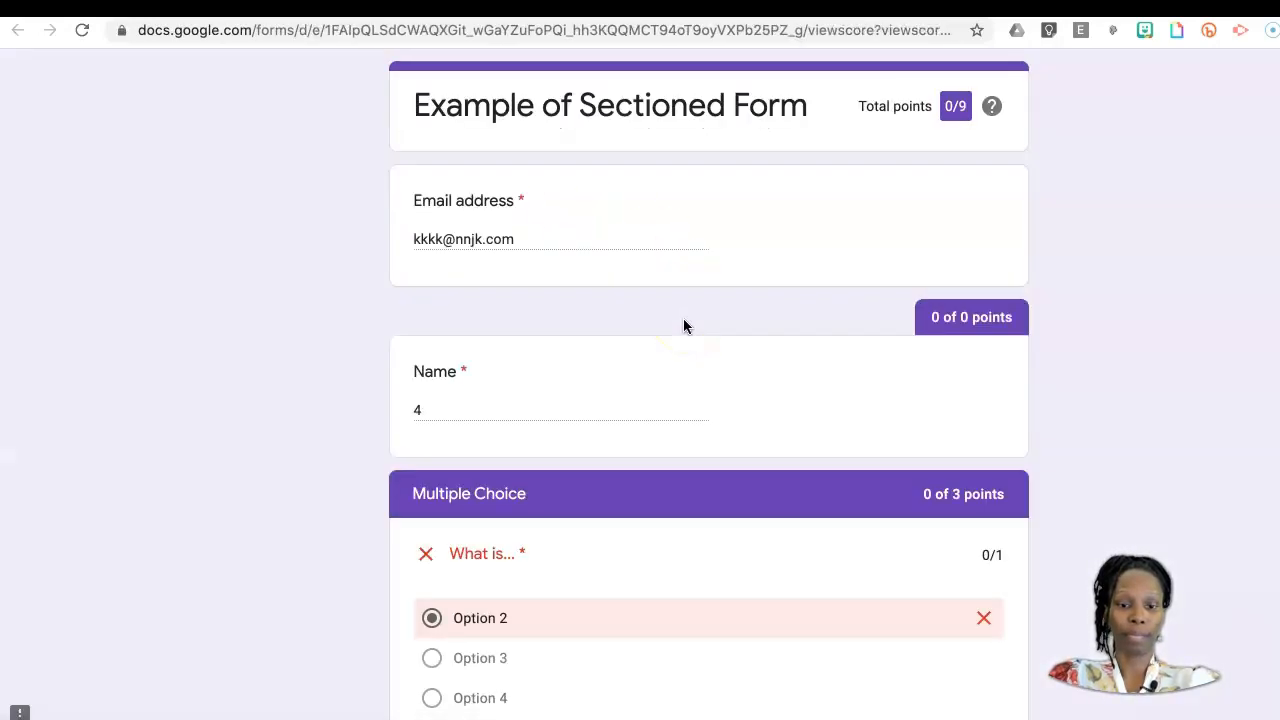
{"action": "scroll", "coordinate": [701, 362], "scroll_direction": "down", "scroll_amount": 3}
{"action": "scroll", "coordinate": [701, 362], "scroll_direction": "up", "scroll_amount": 2}
{"action": "scroll", "coordinate": [701, 368], "scroll_direction": "down", "scroll_amount": 5}
{"action": "left_click", "coordinate": [490, 213]}
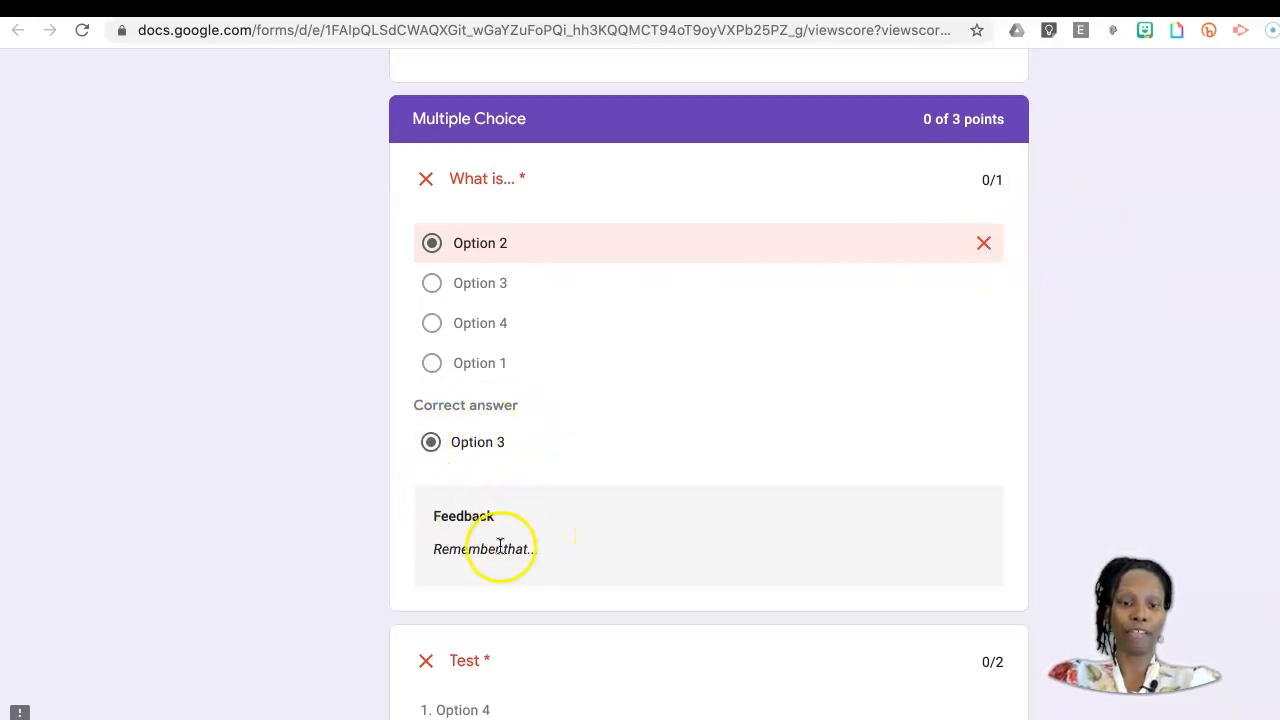
{"action": "scroll", "coordinate": [587, 567], "scroll_direction": "down", "scroll_amount": 5}
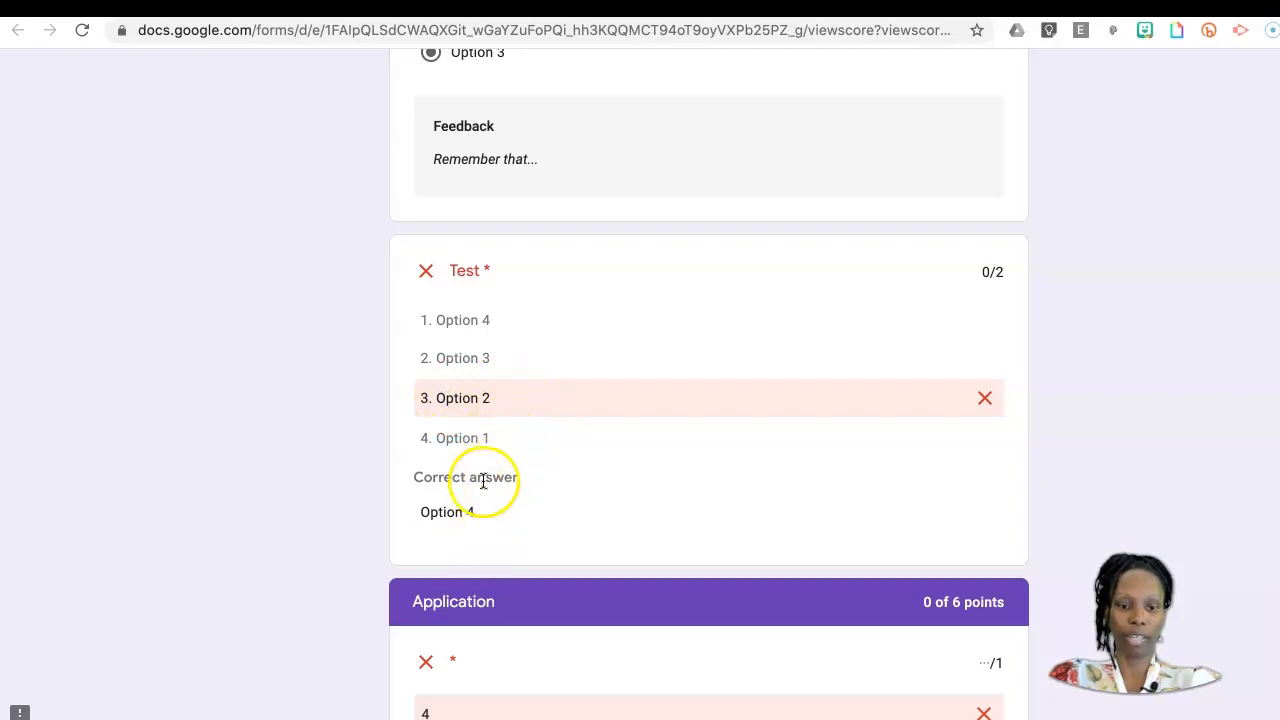
{"action": "scroll", "coordinate": [536, 520], "scroll_direction": "down", "scroll_amount": 3}
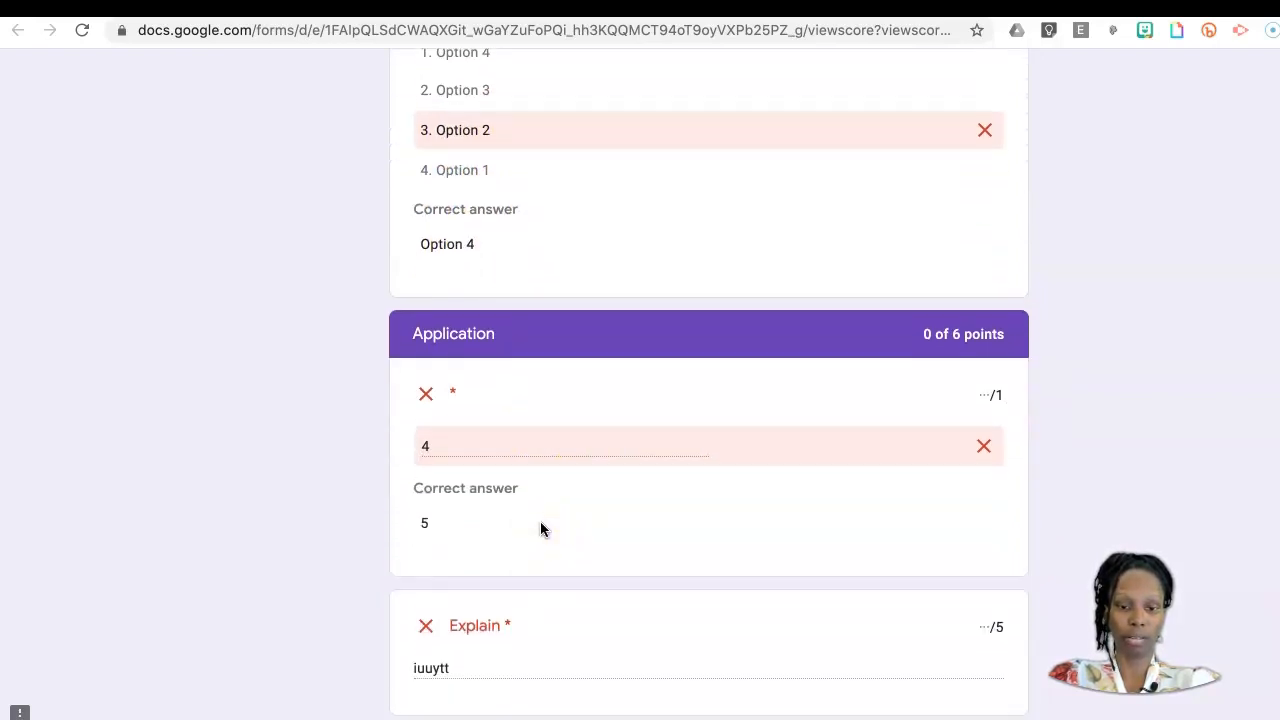
{"action": "scroll", "coordinate": [705, 503], "scroll_direction": "down", "scroll_amount": 1}
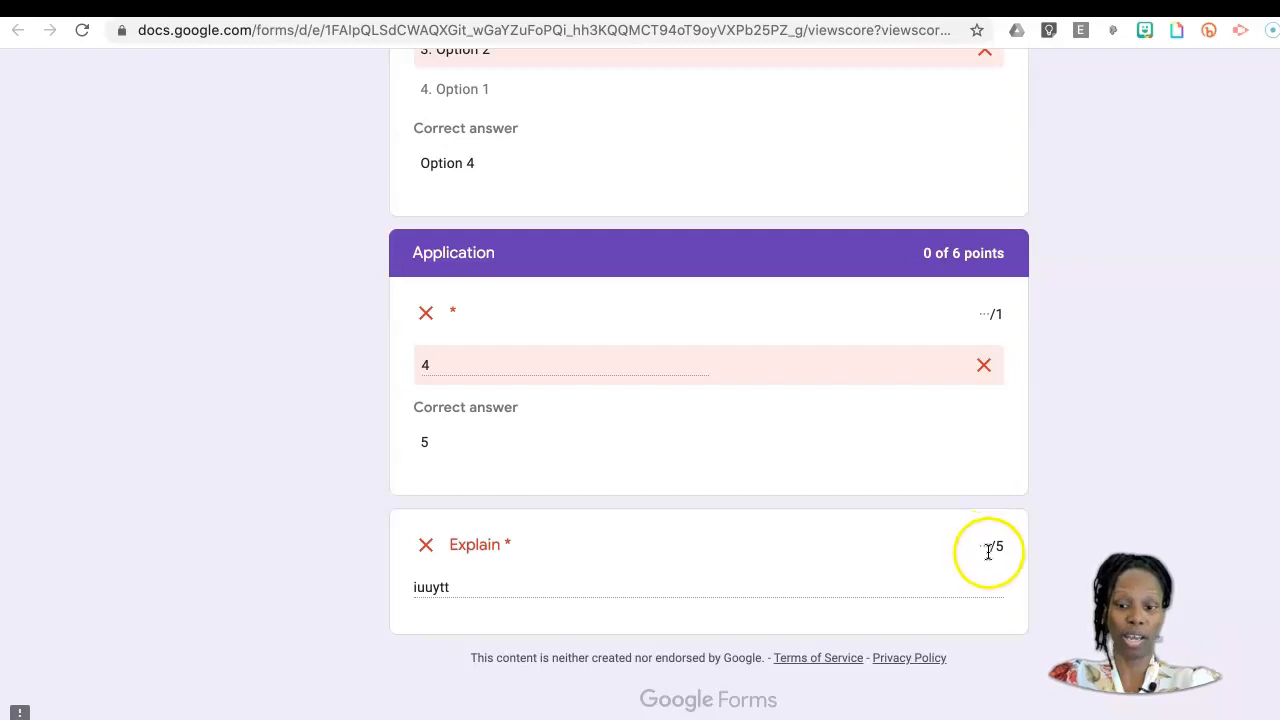
{"action": "scroll", "coordinate": [906, 546], "scroll_direction": "up", "scroll_amount": 15}
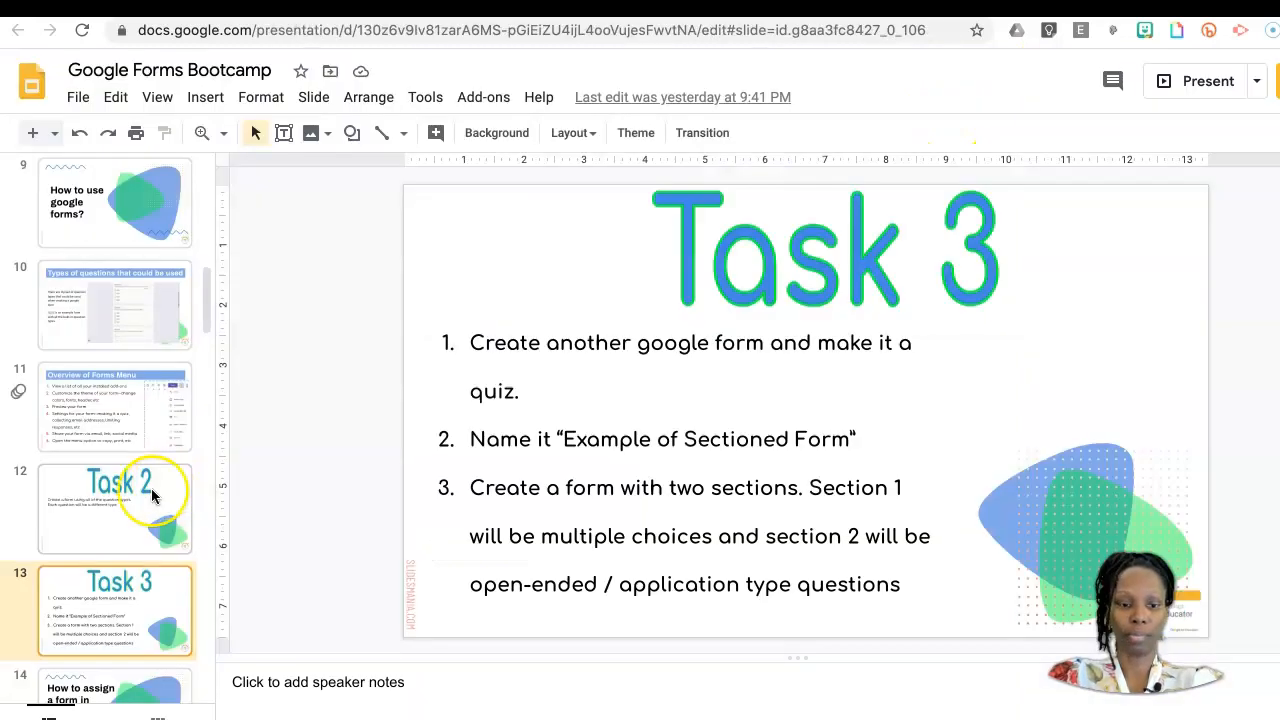
{"action": "scroll", "coordinate": [151, 488], "scroll_direction": "down", "scroll_amount": 4}
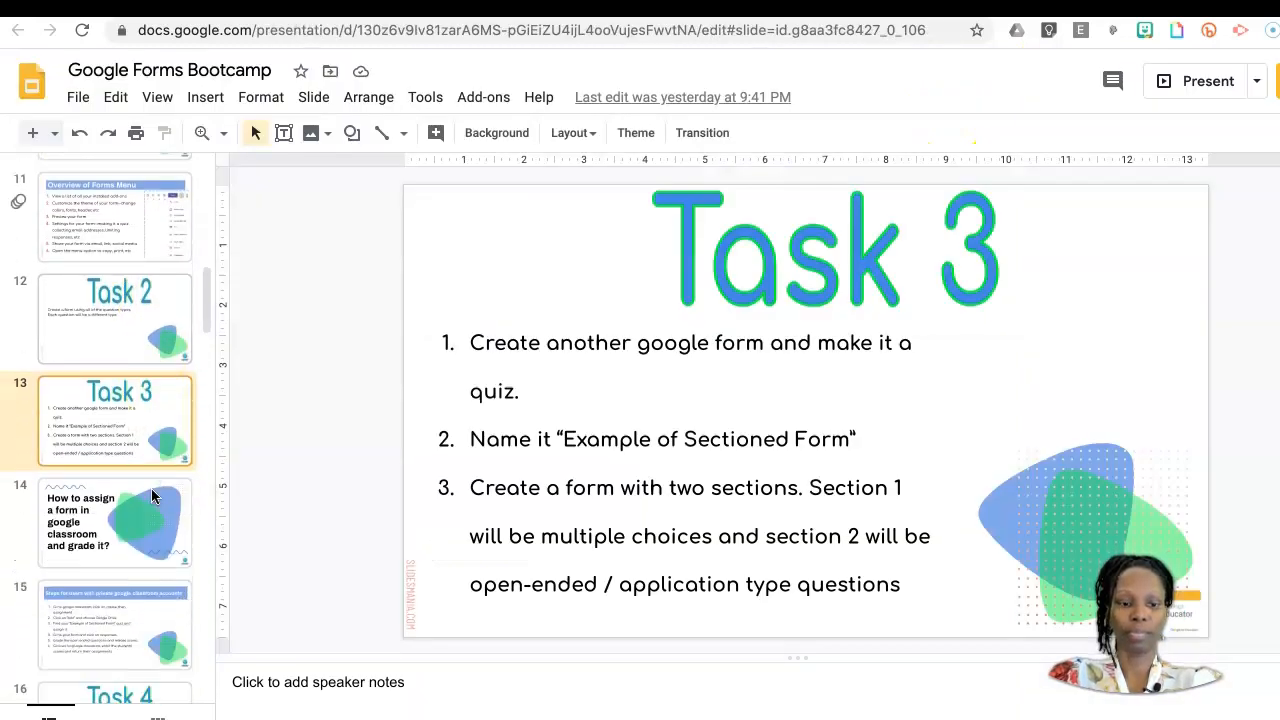
Step: Switch to the Google Forms Bootcamp presentation in Google Slides and show the slide on assigning and grading a form in Google Classroom
{"action": "left_click", "coordinate": [151, 496]}
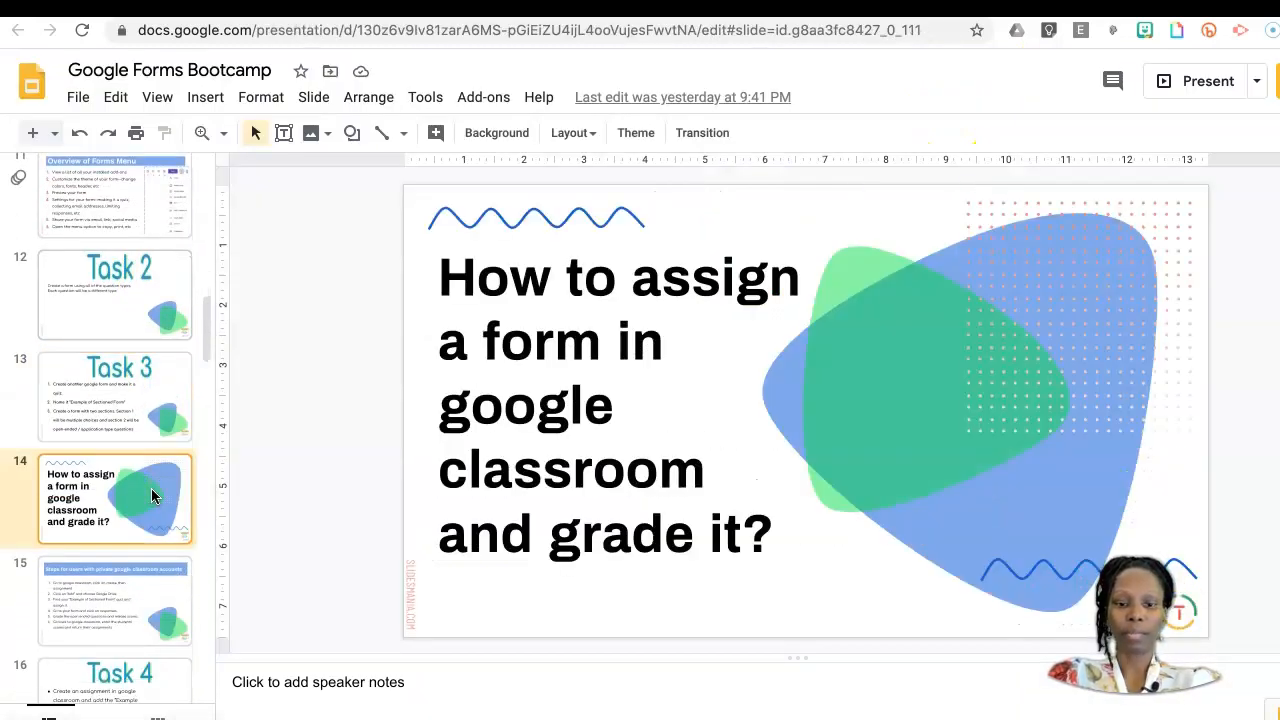
{"action": "scroll", "coordinate": [151, 496], "scroll_direction": "down", "scroll_amount": 1}
{"action": "scroll", "coordinate": [151, 496], "scroll_direction": "up", "scroll_amount": 1}
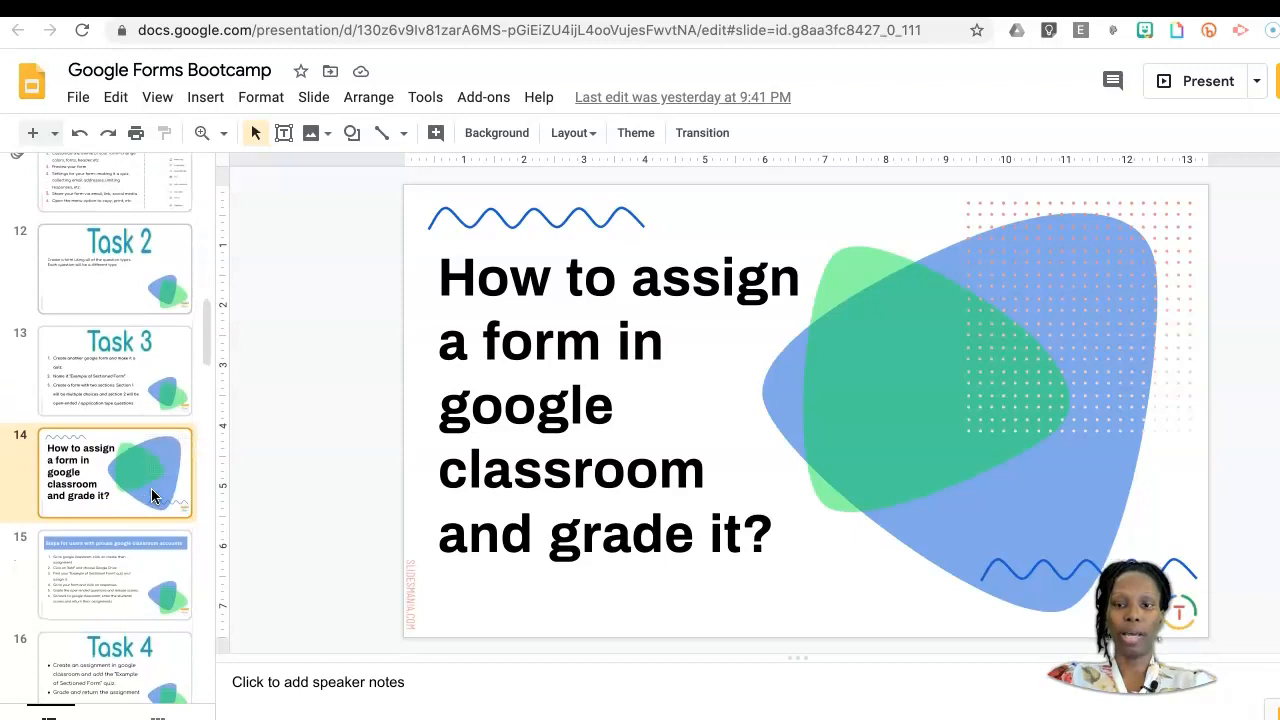
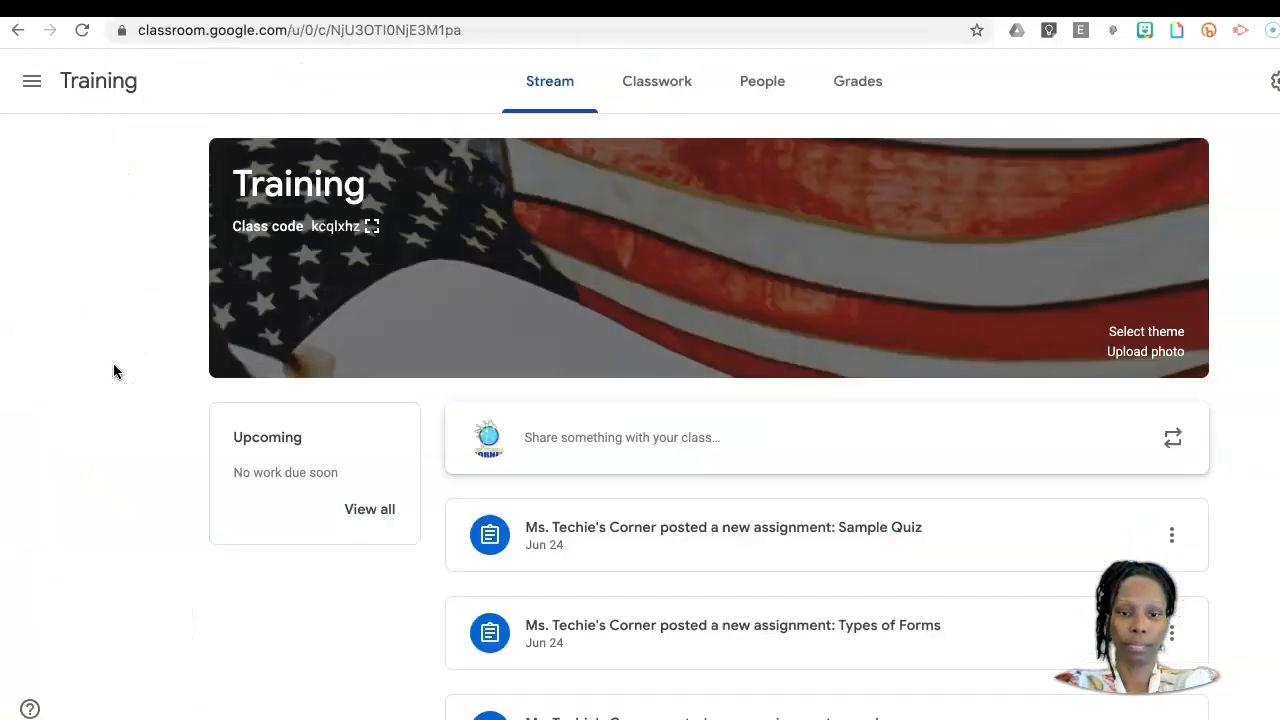
Step: Switch to the Training class in Google Classroom and create a new classwork assignment titled "Bootcamp"
{"action": "left_click", "coordinate": [113, 368]}
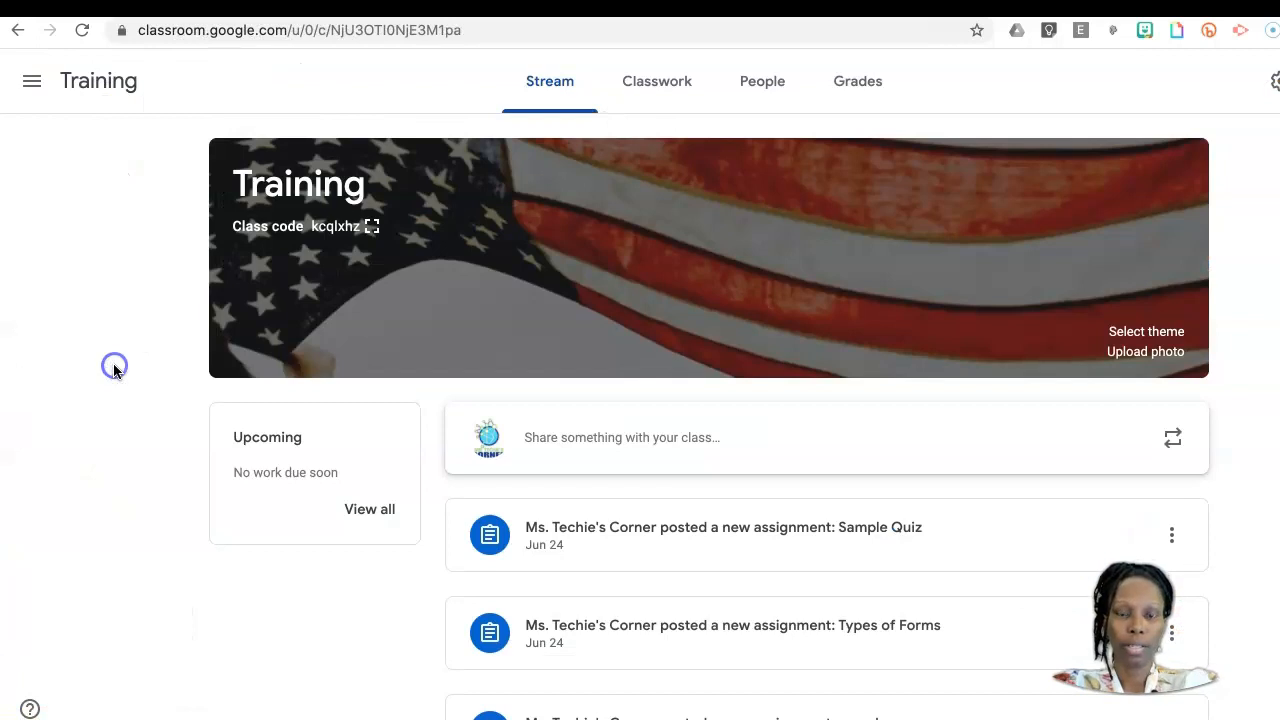
{"action": "left_click", "coordinate": [671, 83]}
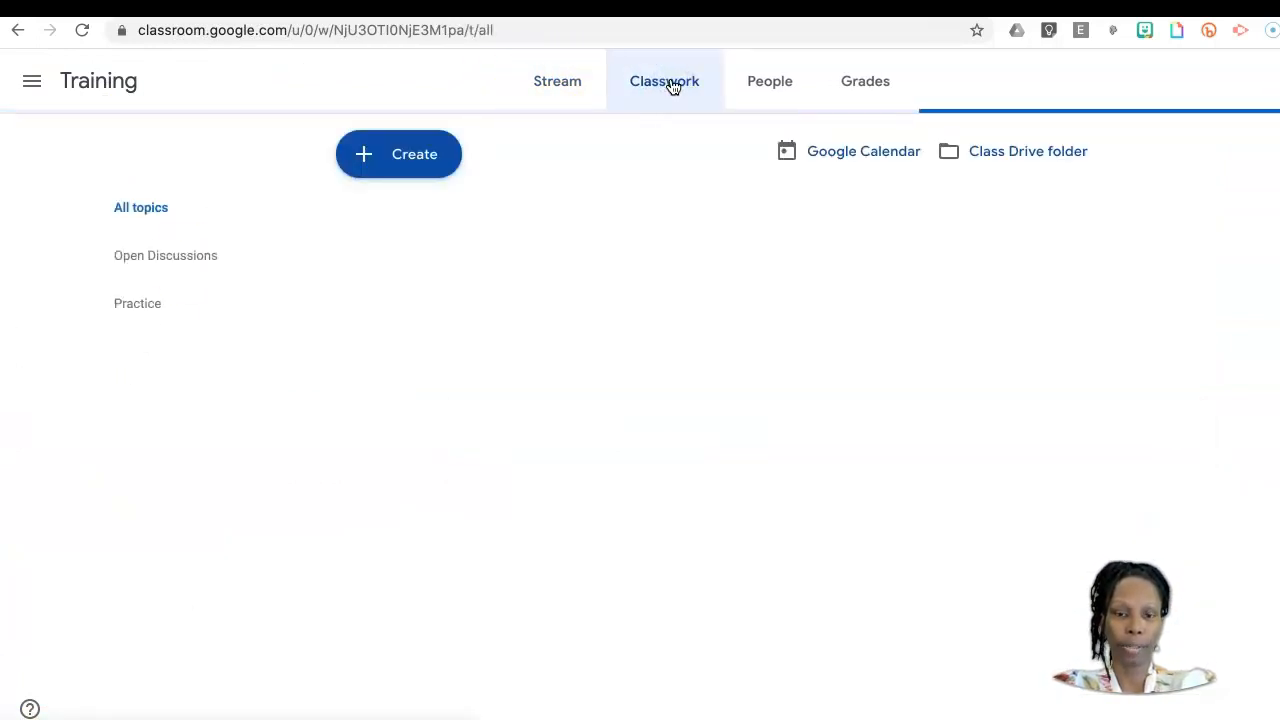
{"action": "left_click", "coordinate": [409, 157]}
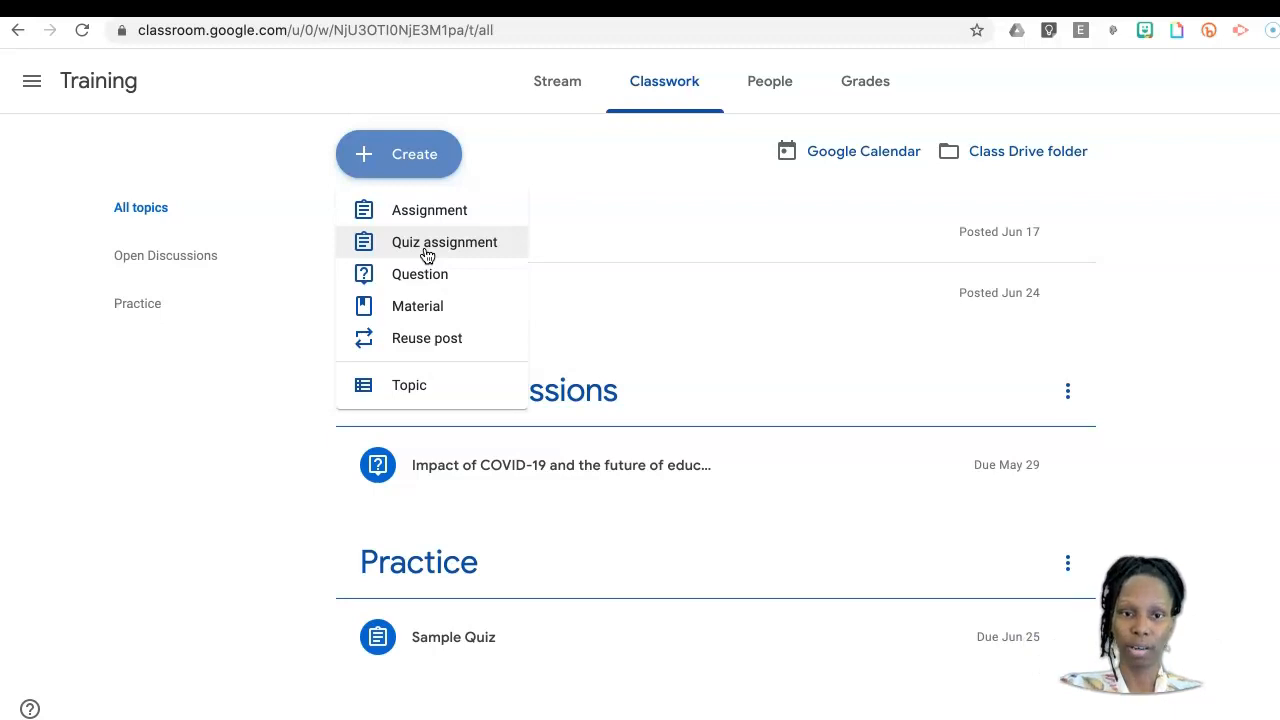
{"action": "left_click", "coordinate": [439, 210]}
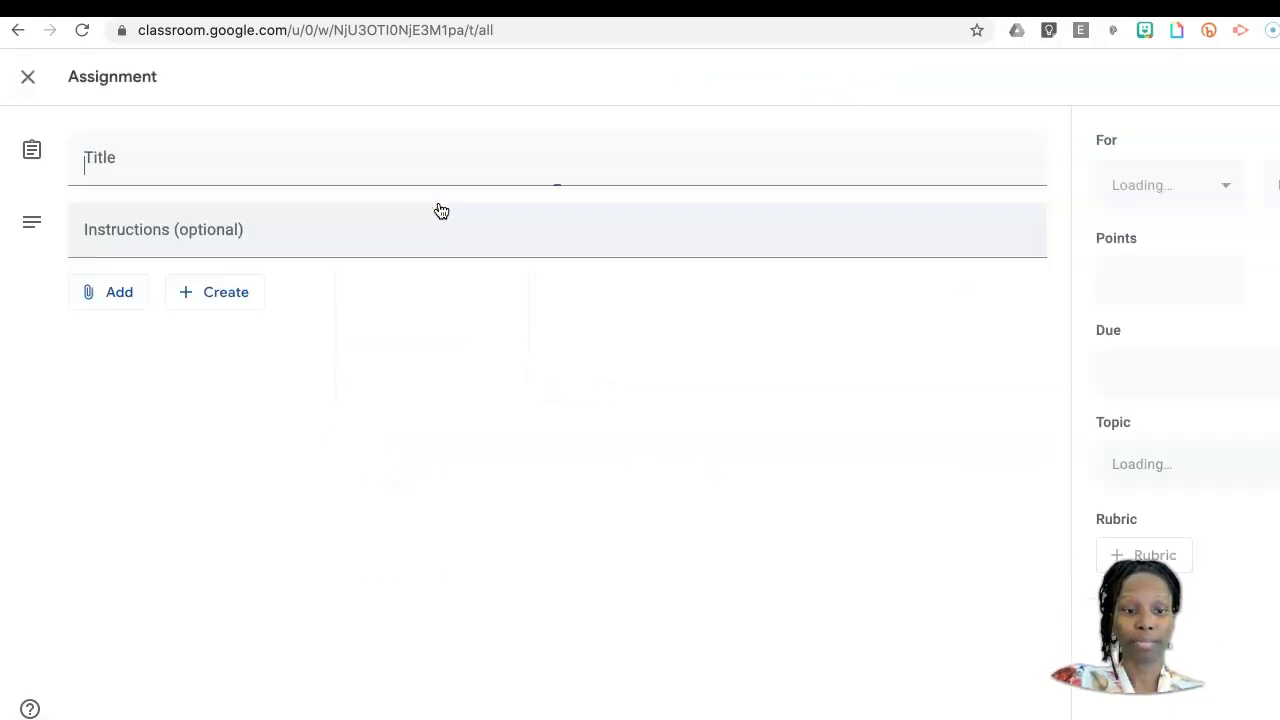
{"action": "left_click", "coordinate": [118, 135]}
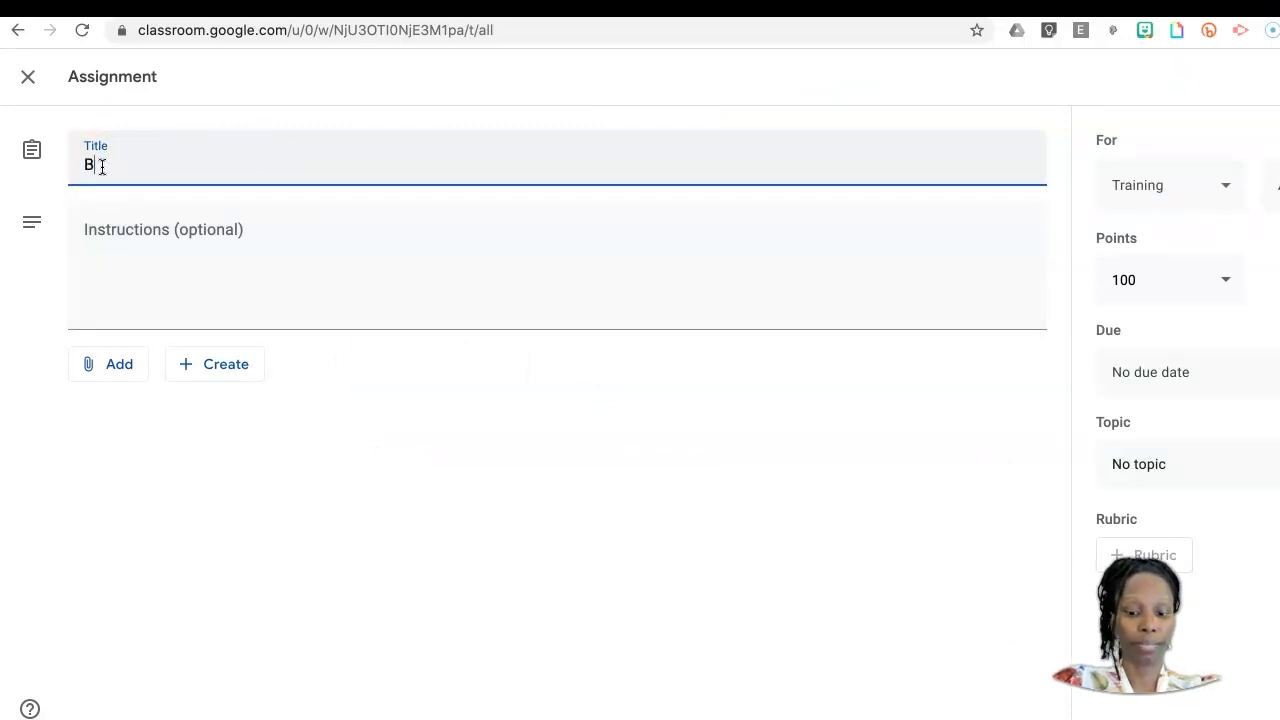
{"action": "type", "text": "Bootcamp"}
Step: Attach the sectioned form, listed as "Untitled form" among today's recent Google Drive files, to the Bootcamp assignment
{"action": "left_click", "coordinate": [110, 370]}
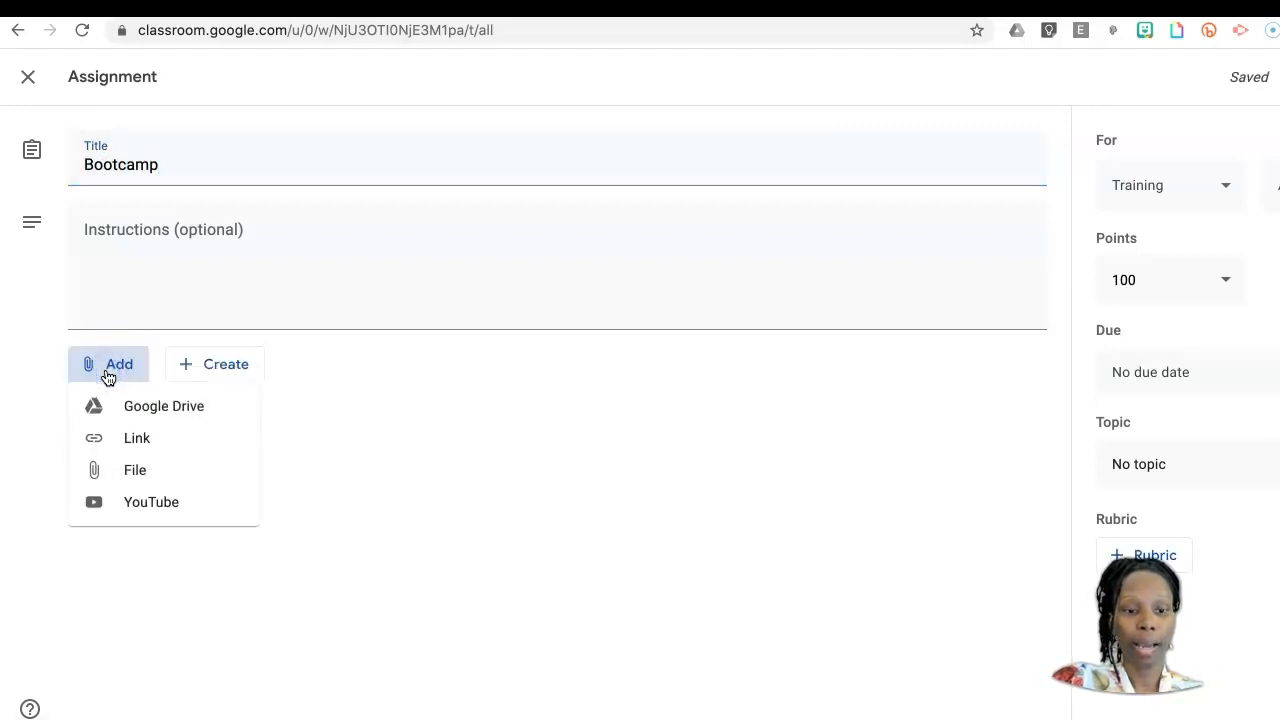
{"action": "left_click", "coordinate": [188, 418]}
{"action": "left_click", "coordinate": [203, 412]}
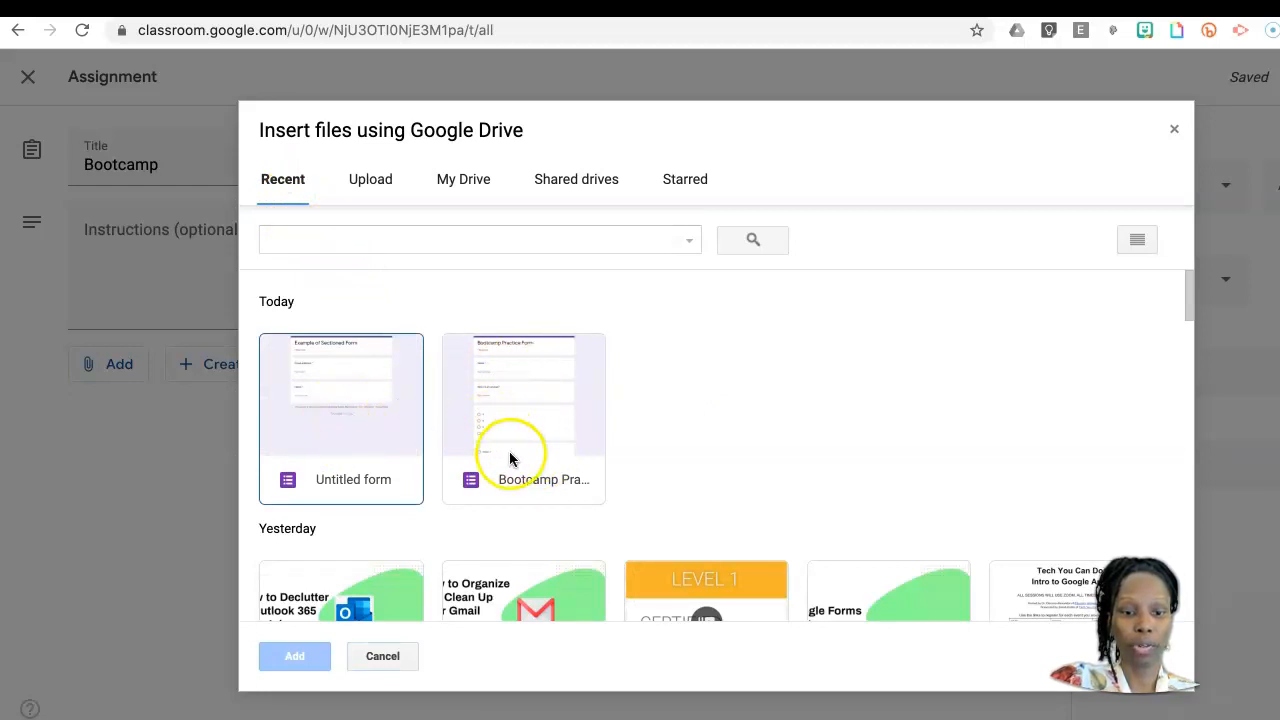
{"action": "left_click", "coordinate": [351, 424]}
{"action": "left_click", "coordinate": [294, 655]}
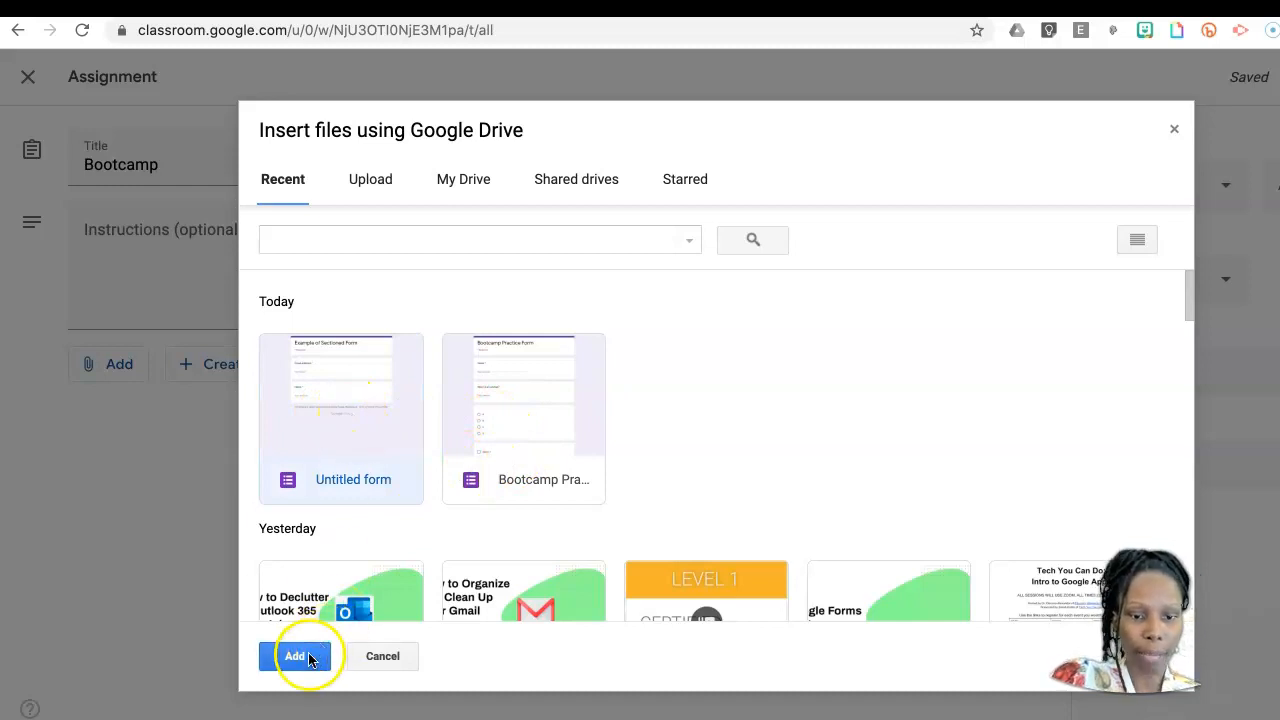
{"action": "left_click", "coordinate": [189, 228]}
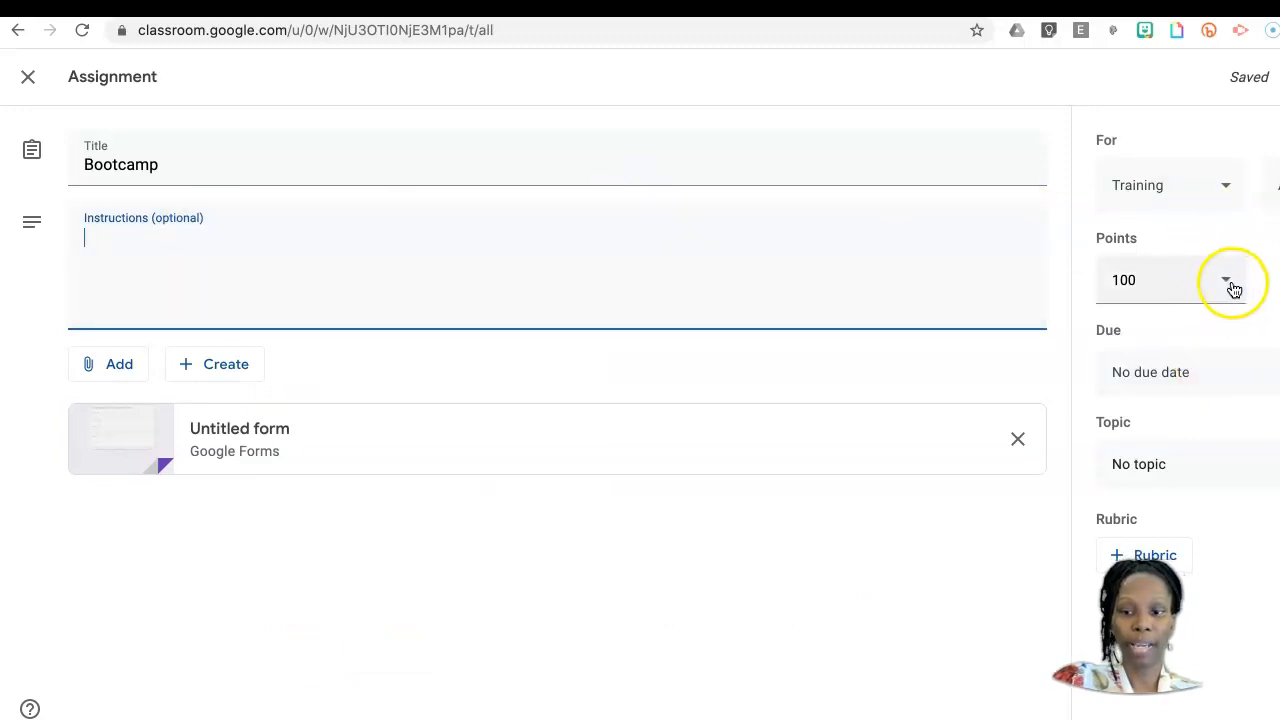
Step: Look at the assignment's points and due date options, and file it under the Practice topic
{"action": "left_click", "coordinate": [1229, 285]}
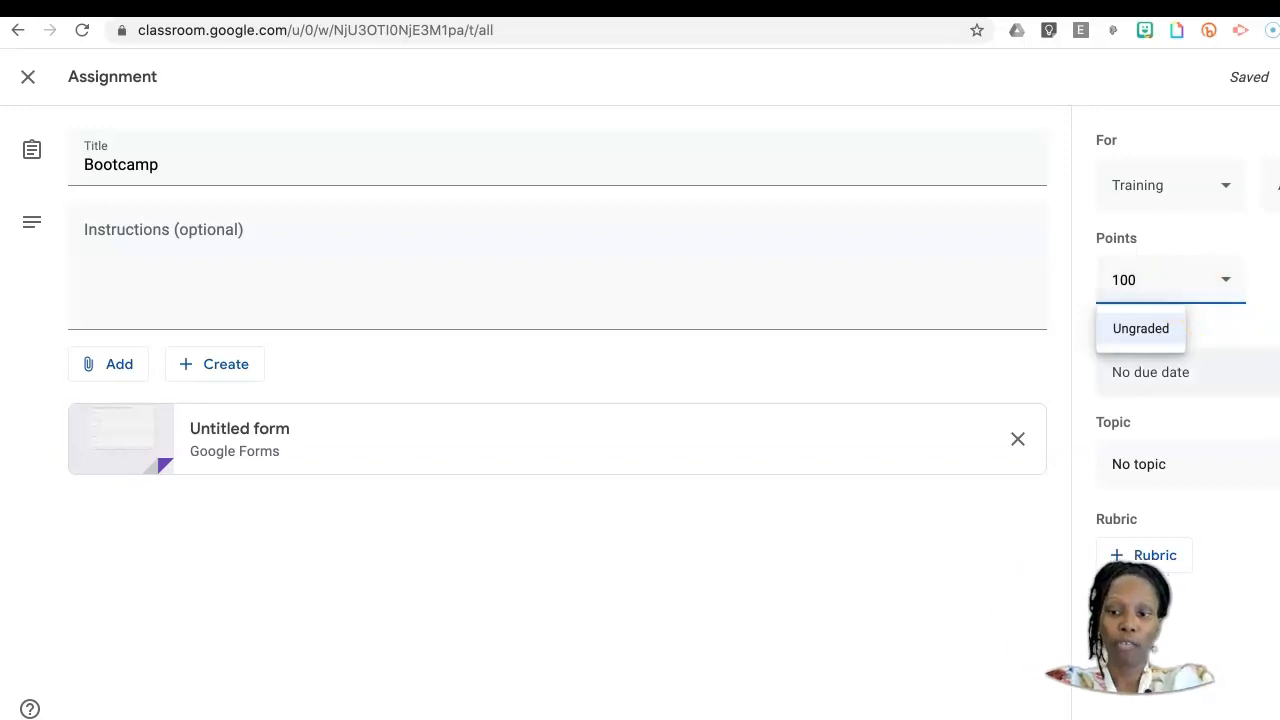
{"action": "left_click", "coordinate": [1278, 372]}
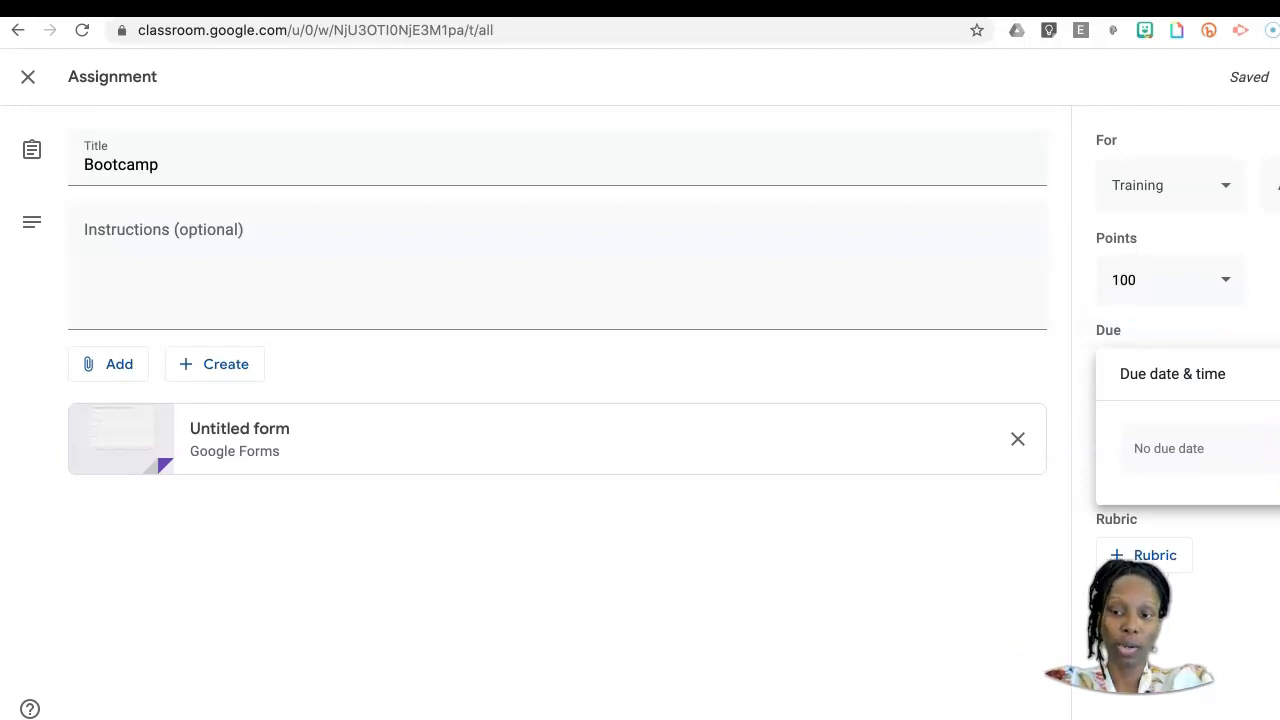
{"action": "left_click", "coordinate": [1278, 560]}
{"action": "left_click", "coordinate": [1278, 464]}
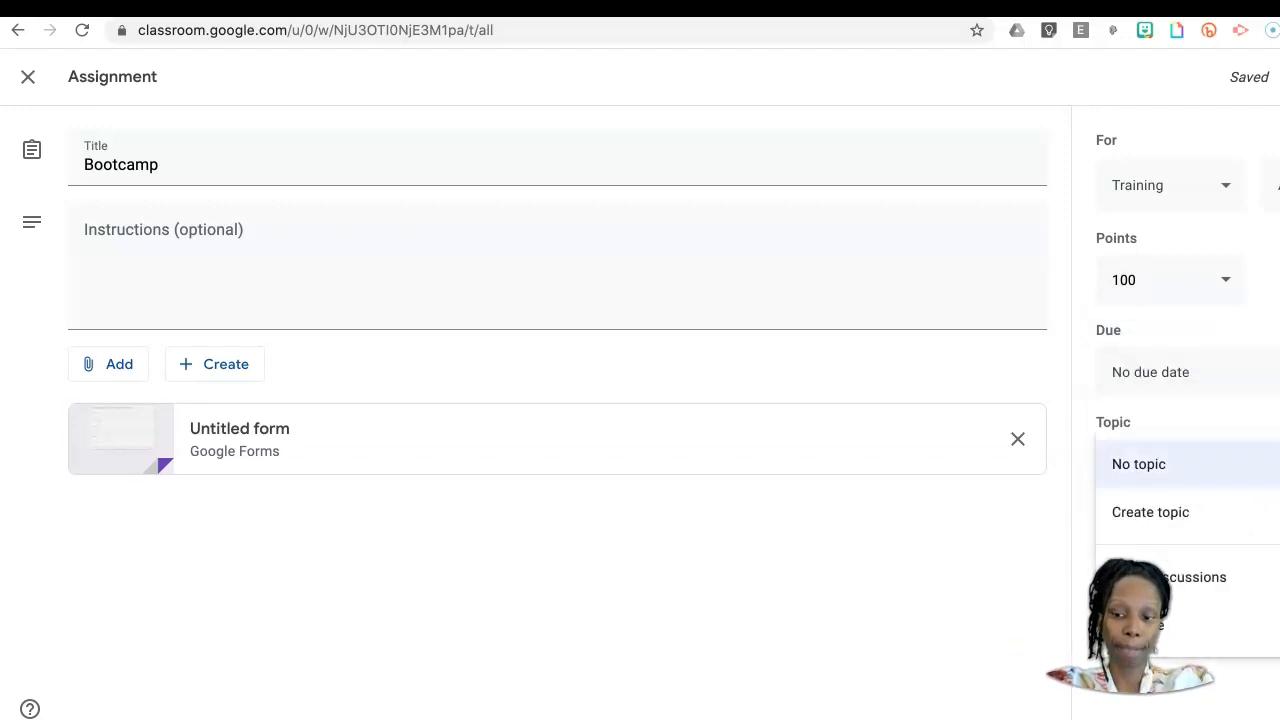
{"action": "left_click", "coordinate": [1108, 623]}
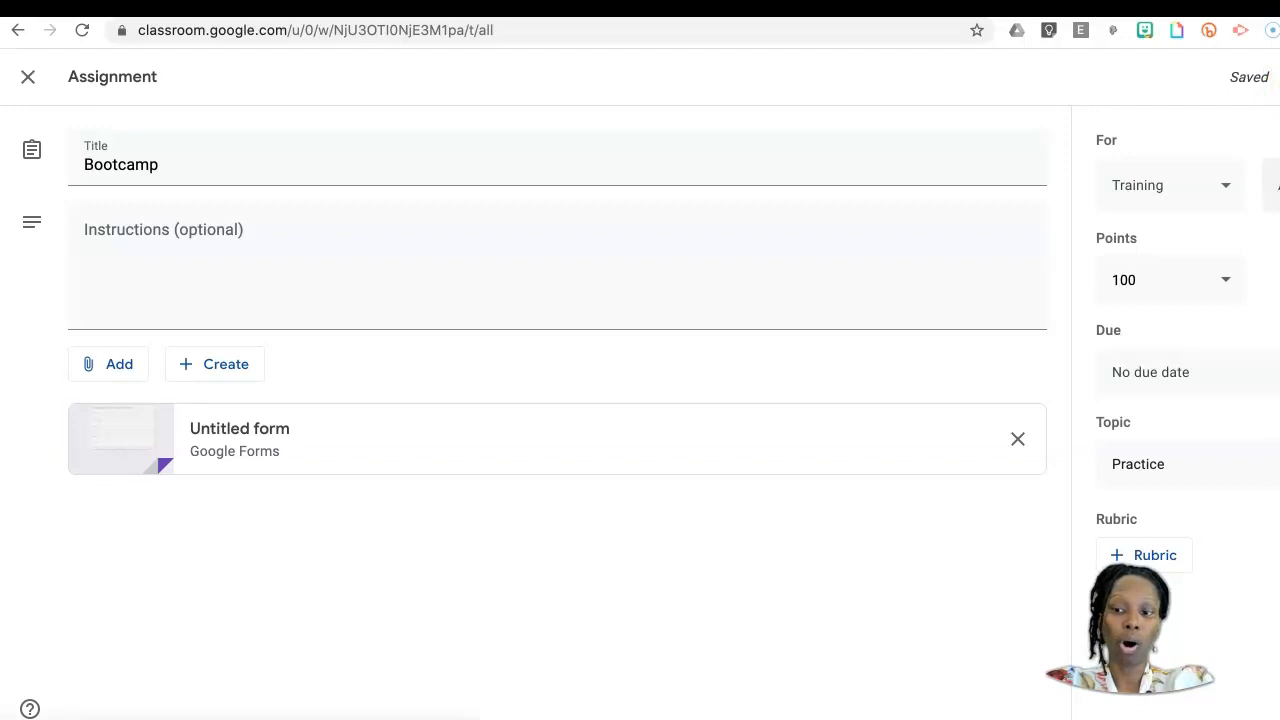
Step: Check which students of the Training class receive the Bootcamp assignment, and assign it
{"action": "left_click", "coordinate": [1272, 185]}
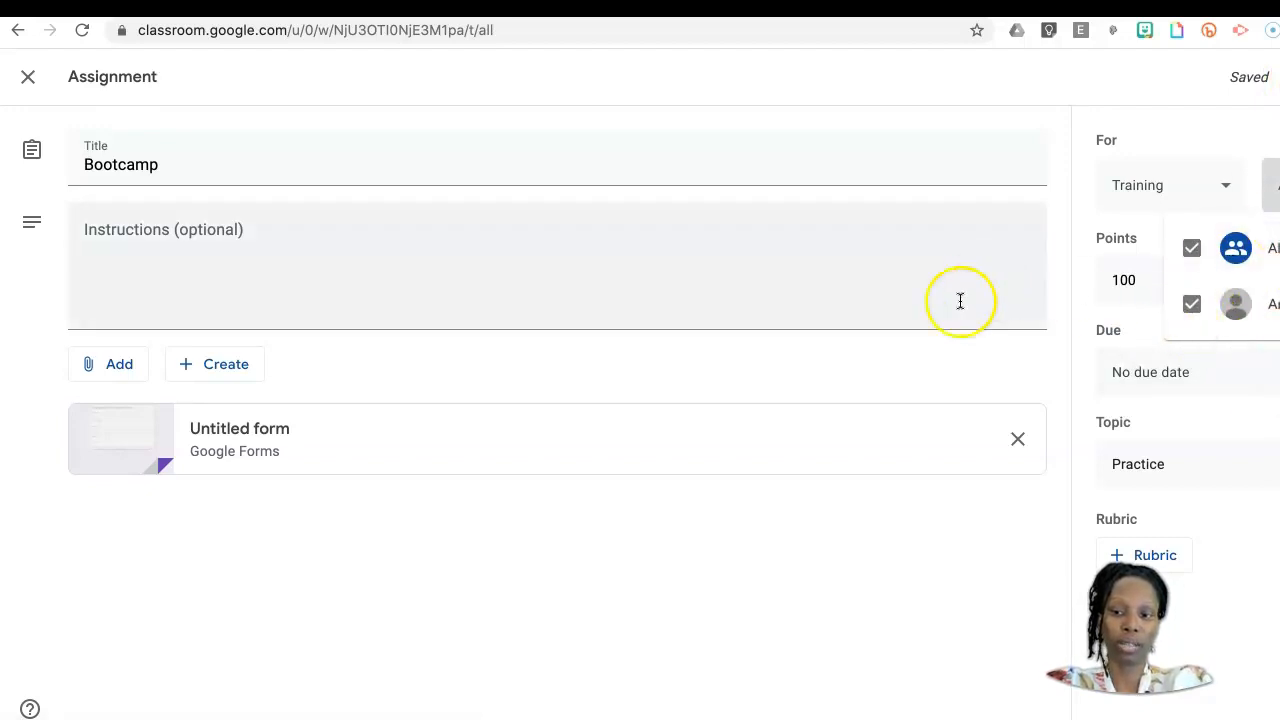
{"action": "left_click", "coordinate": [1027, 581]}
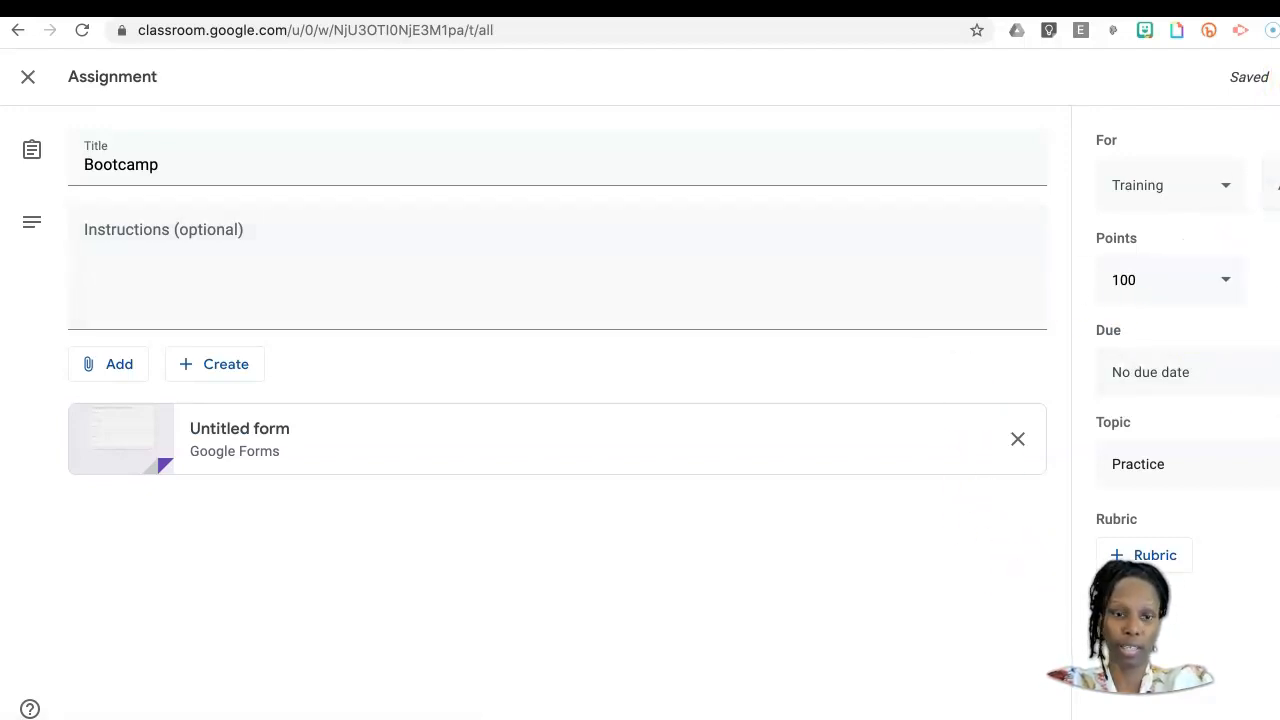
{"action": "left_click", "coordinate": [1277, 77]}
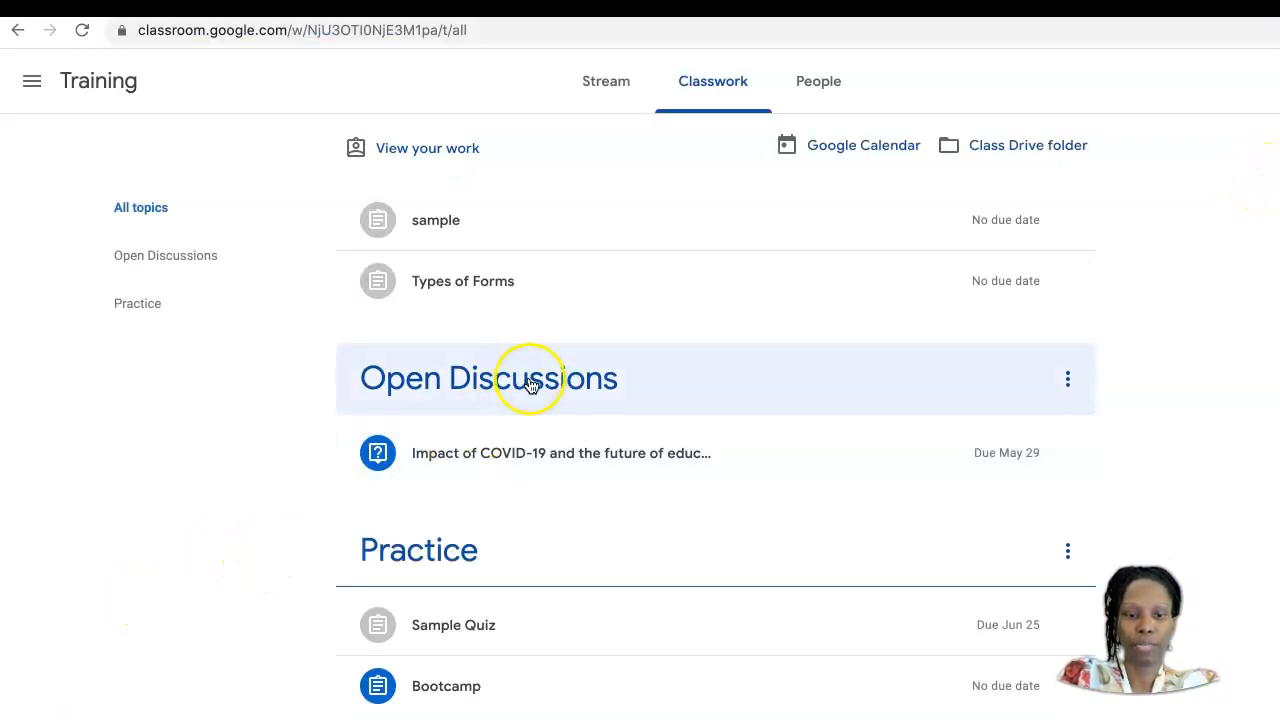
Step: As the student, open the Bootcamp assignment in the Practice topic and open its attached "Example of Sectioned Form"
{"action": "left_click", "coordinate": [550, 698]}
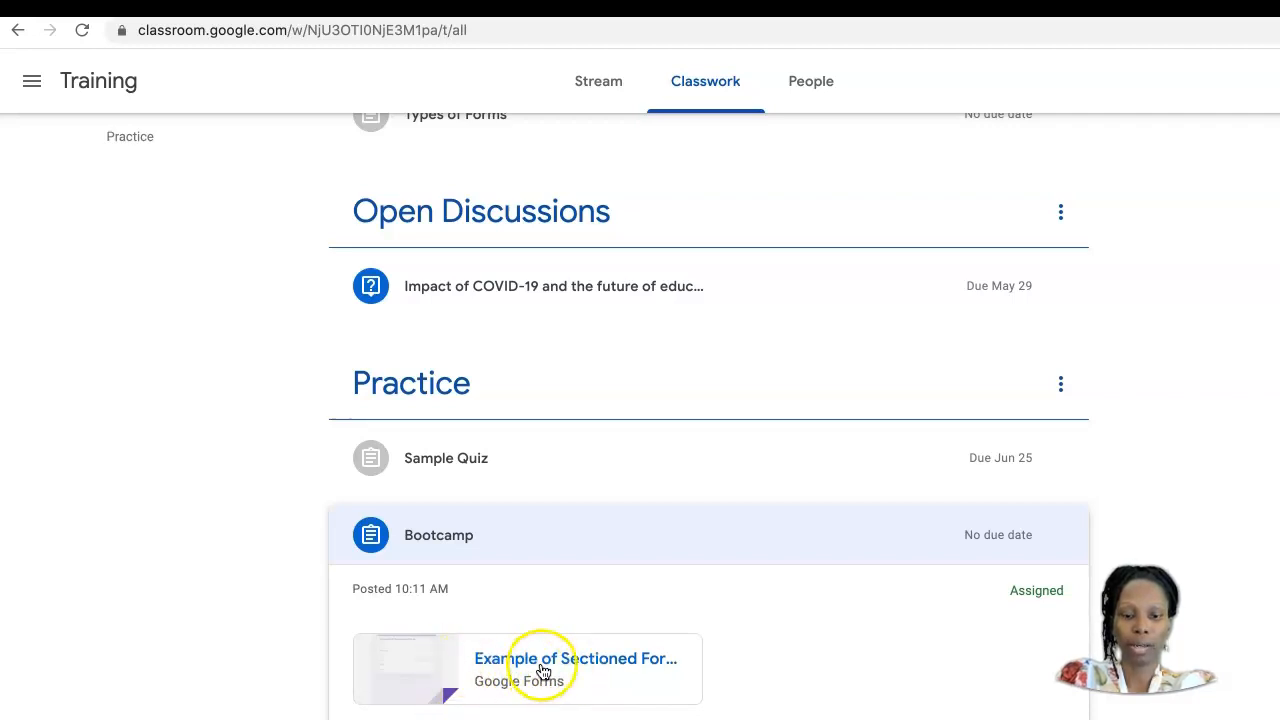
{"action": "left_click", "coordinate": [412, 718]}
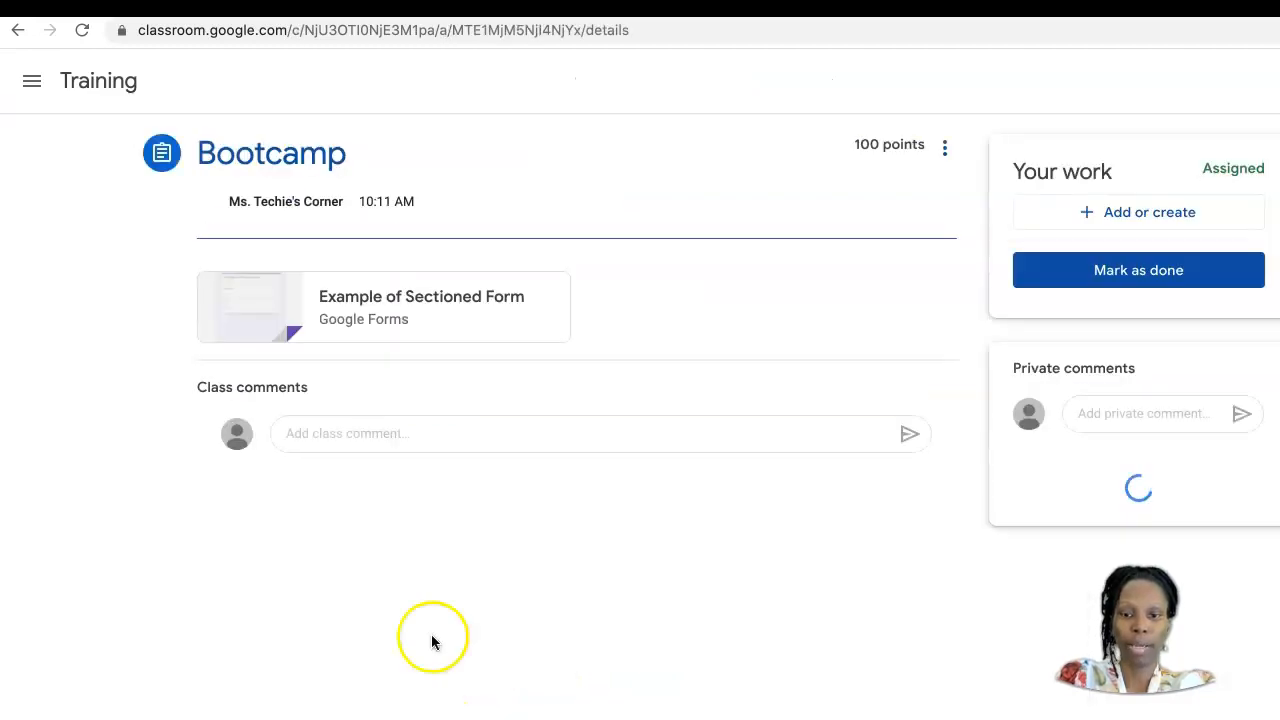
{"action": "left_click", "coordinate": [415, 298]}
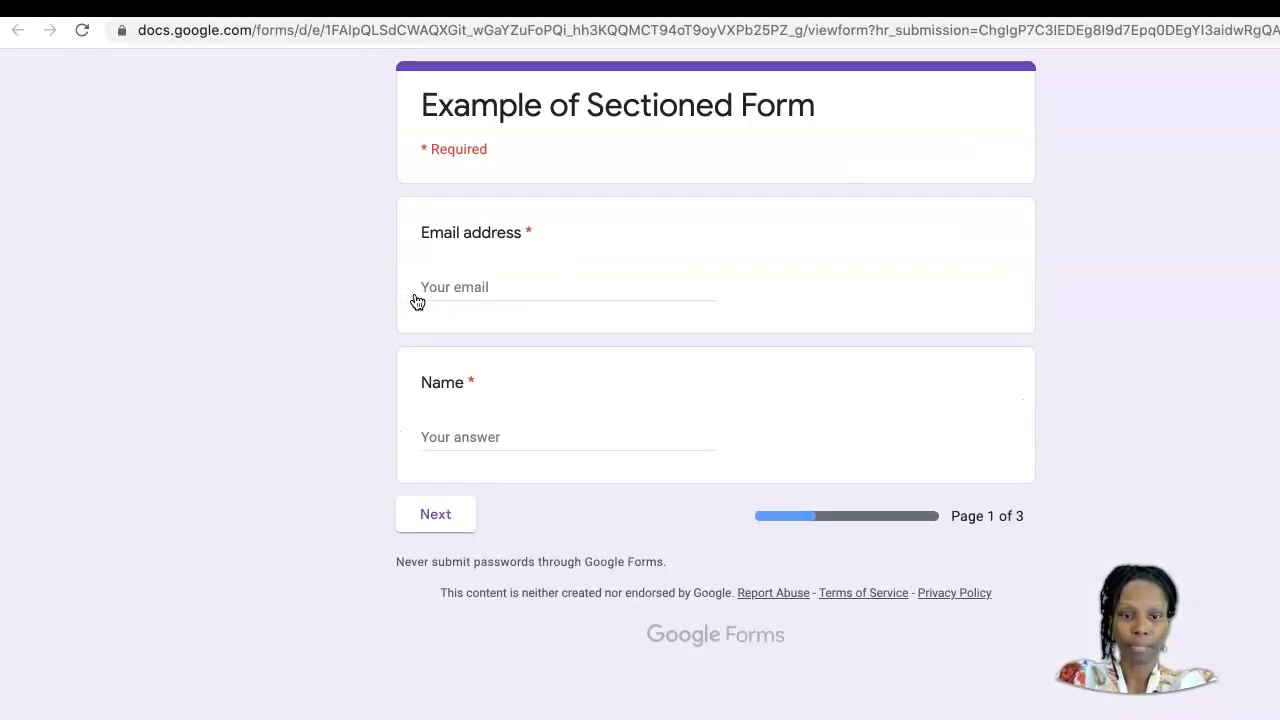
Step: Fill in the student's email address and name on the form, and continue to the Multiple Choice page
{"action": "left_click", "coordinate": [467, 294]}
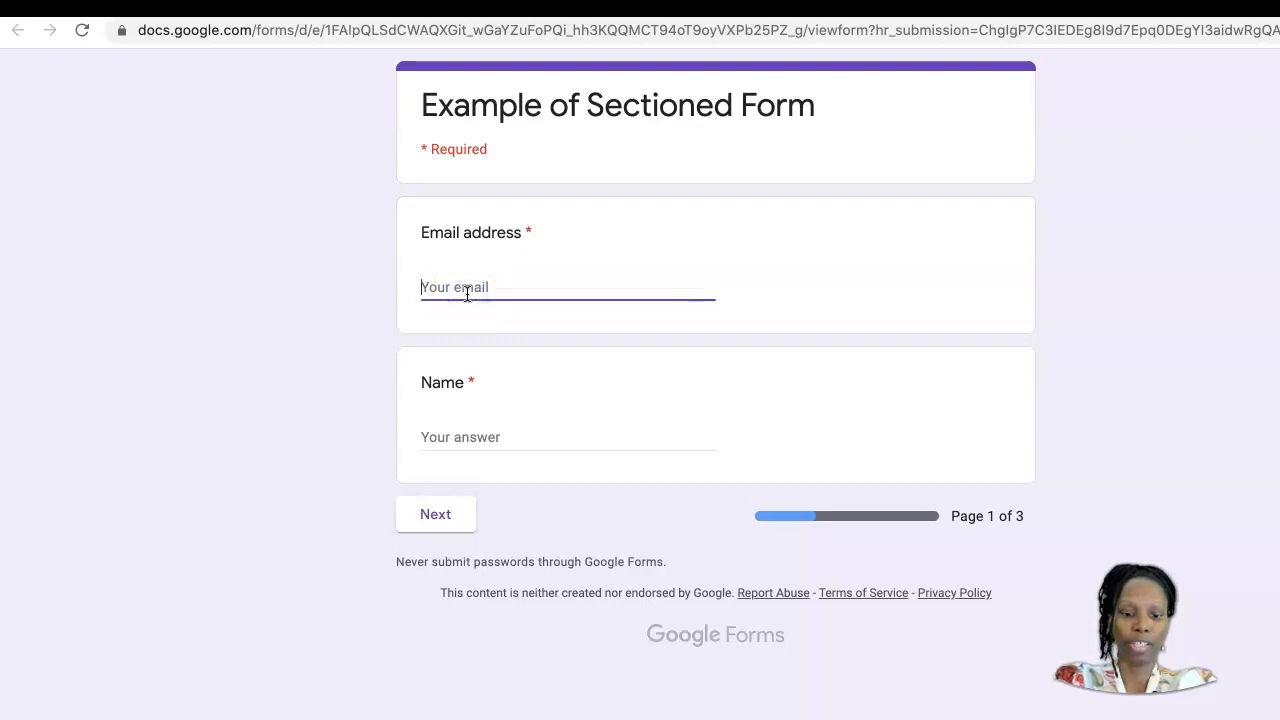
{"action": "type", "text": "w"}
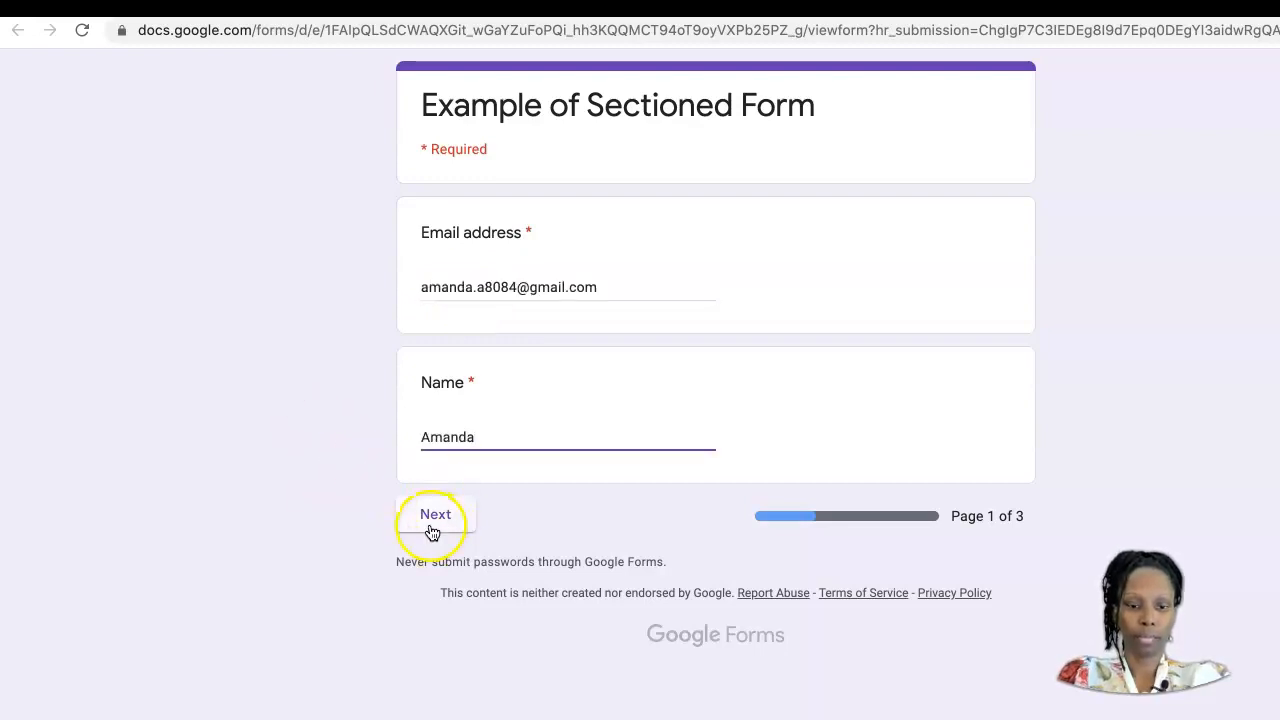
{"action": "left_click", "coordinate": [445, 518]}
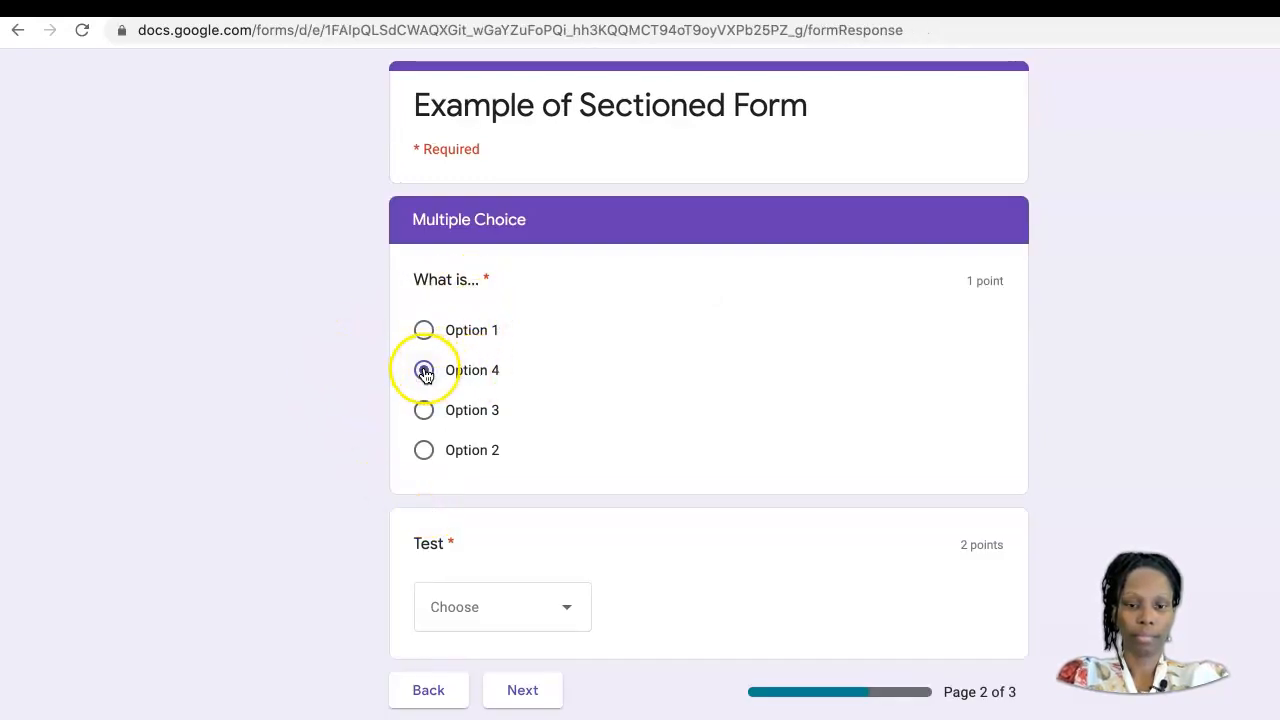
Step: Answer "What is..." and "Test" with Option 4, the short-answer question with 5 and "Explain" with "fgh", and submit the form
{"action": "left_click", "coordinate": [567, 606]}
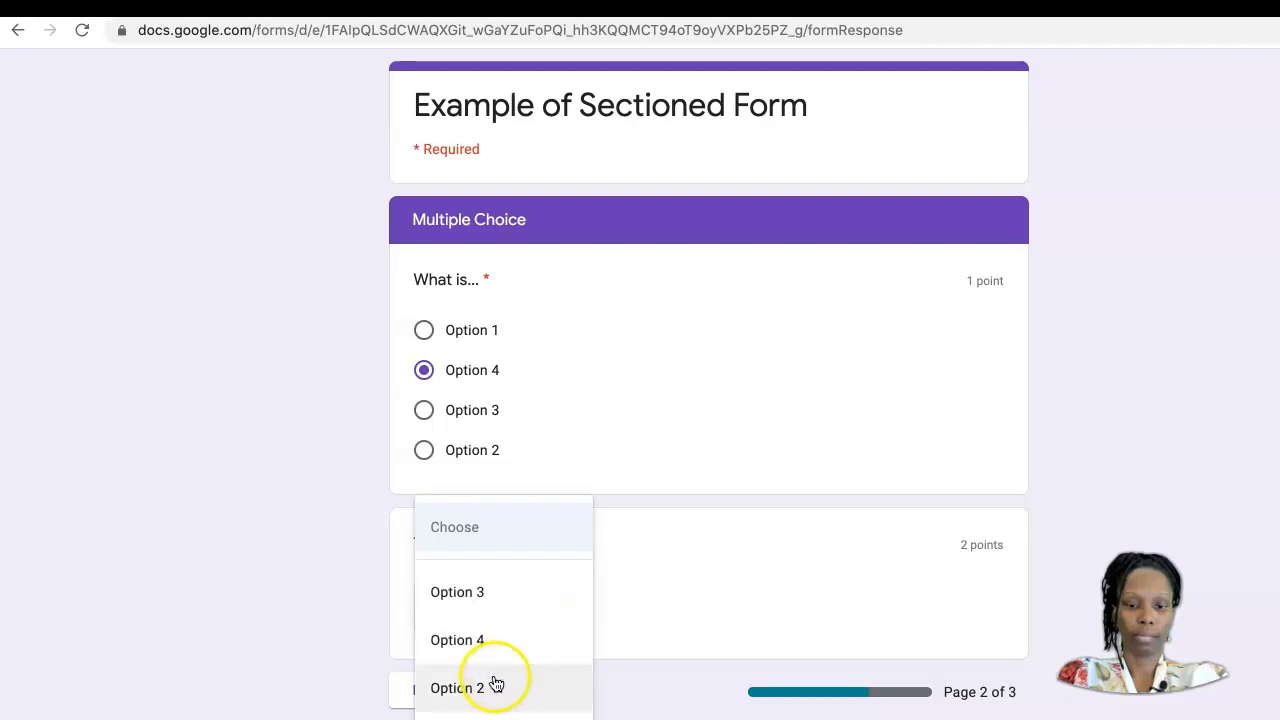
{"action": "left_click", "coordinate": [491, 622]}
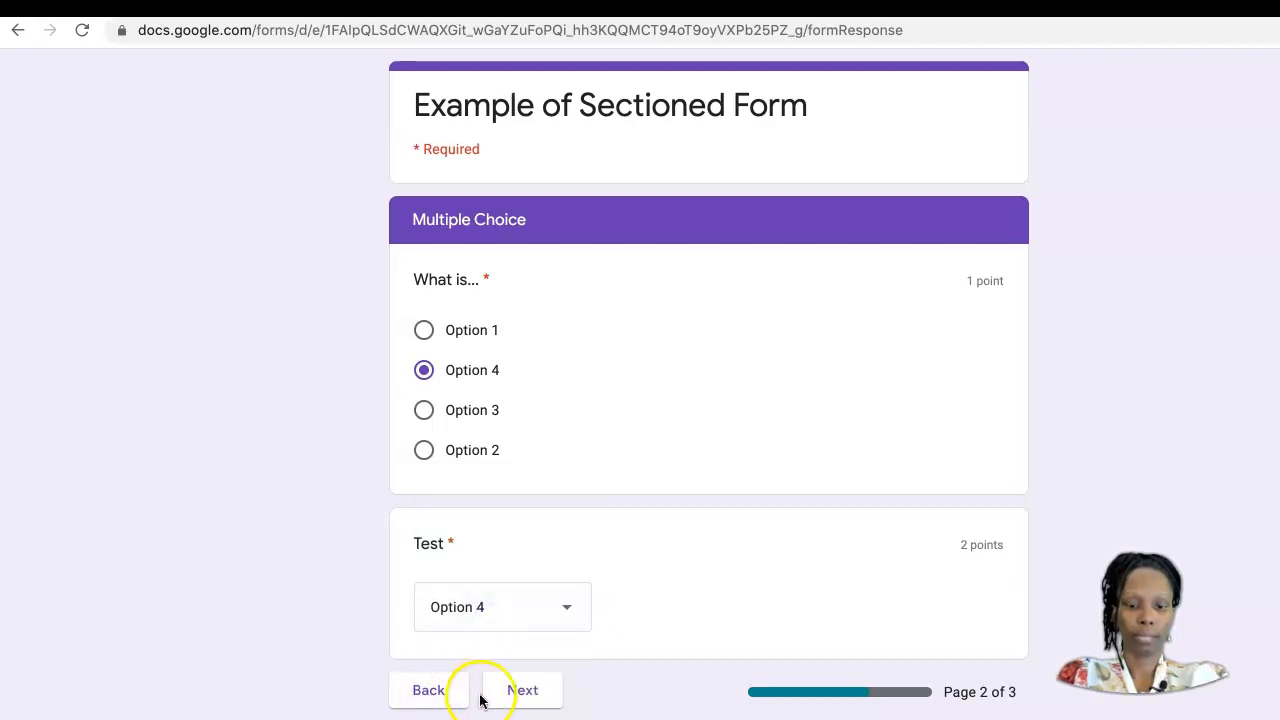
{"action": "left_click", "coordinate": [524, 692]}
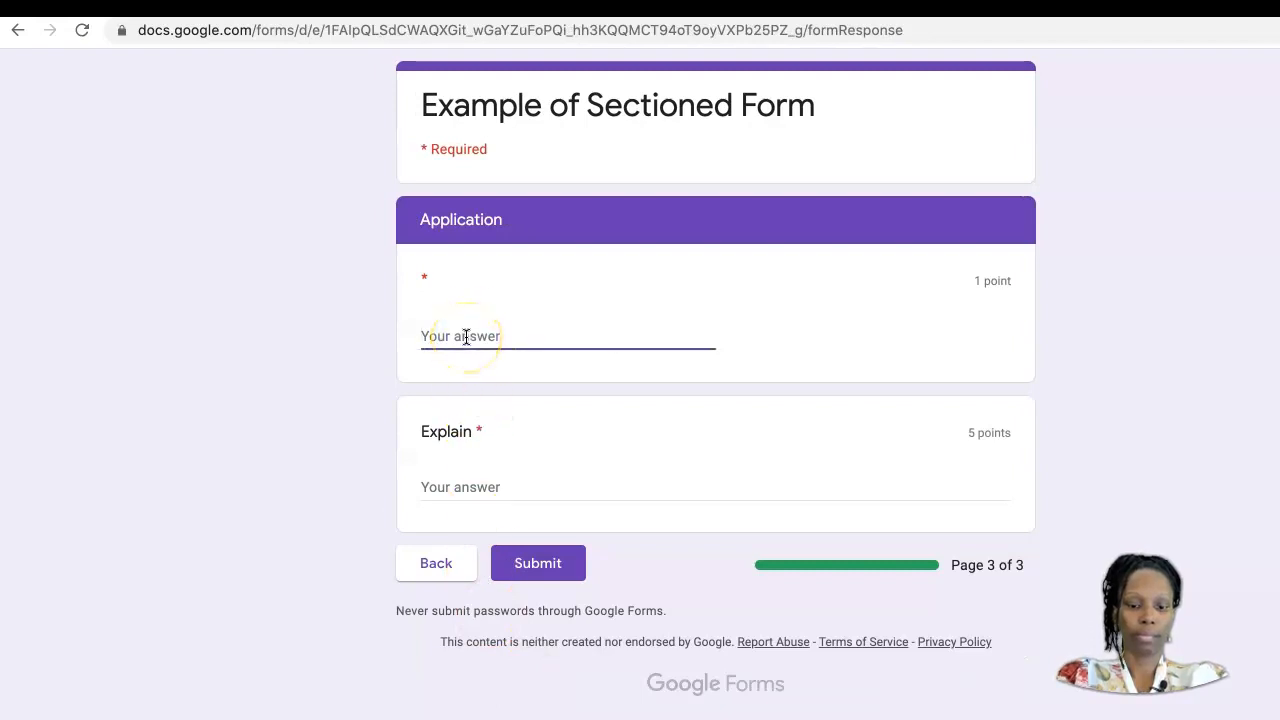
{"action": "left_click", "coordinate": [487, 489]}
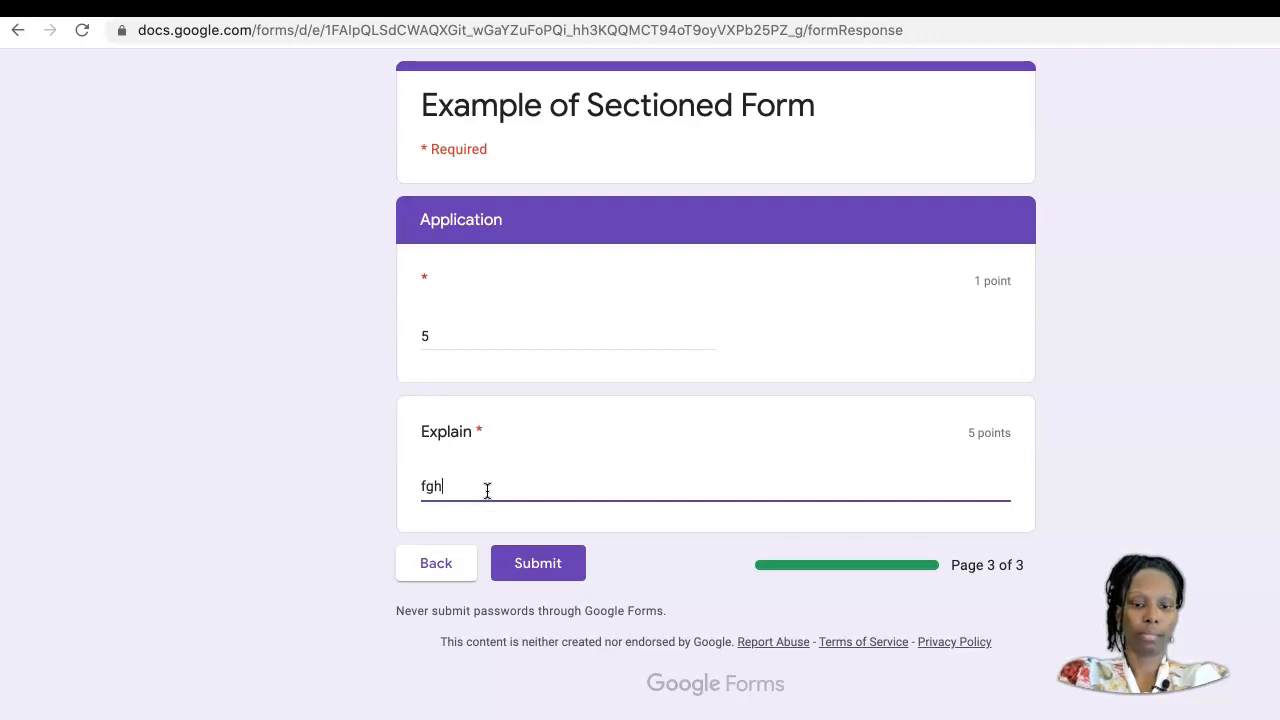
{"action": "left_click", "coordinate": [539, 562]}
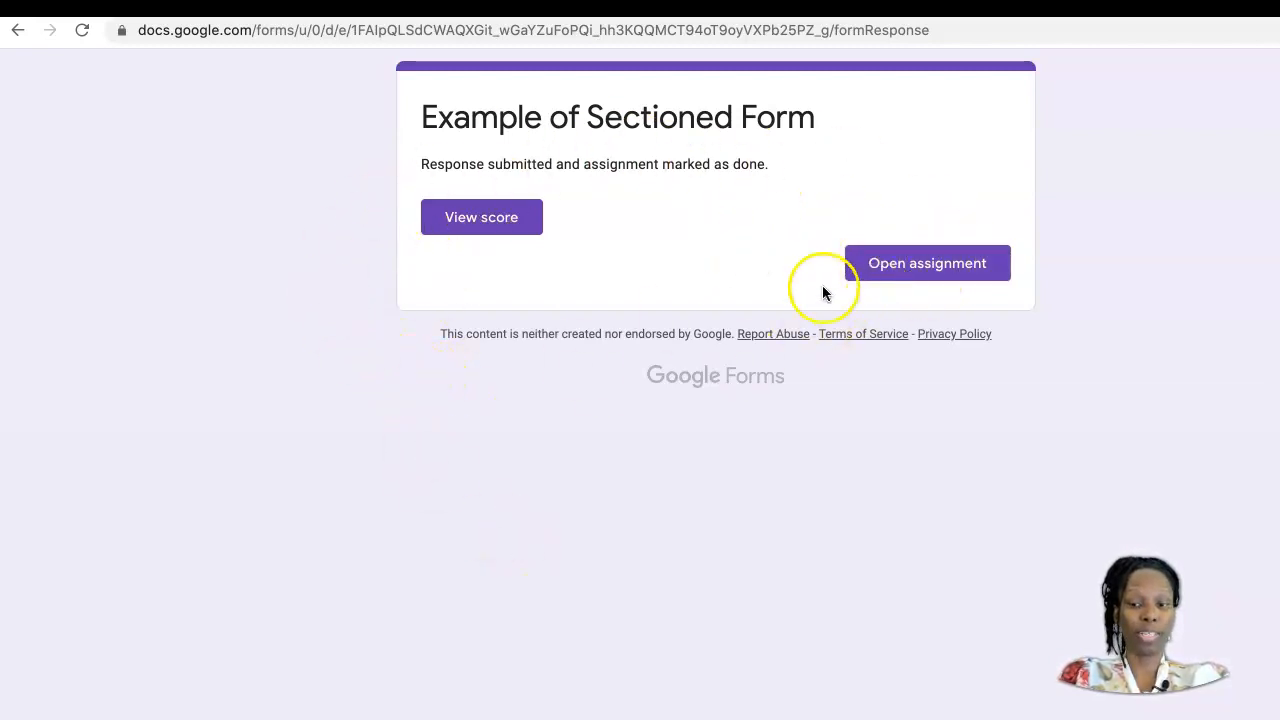
Step: Review the submitted response's score and per-question points, and open the assignment in Google Classroom to check its turn-in status
{"action": "left_click", "coordinate": [487, 225]}
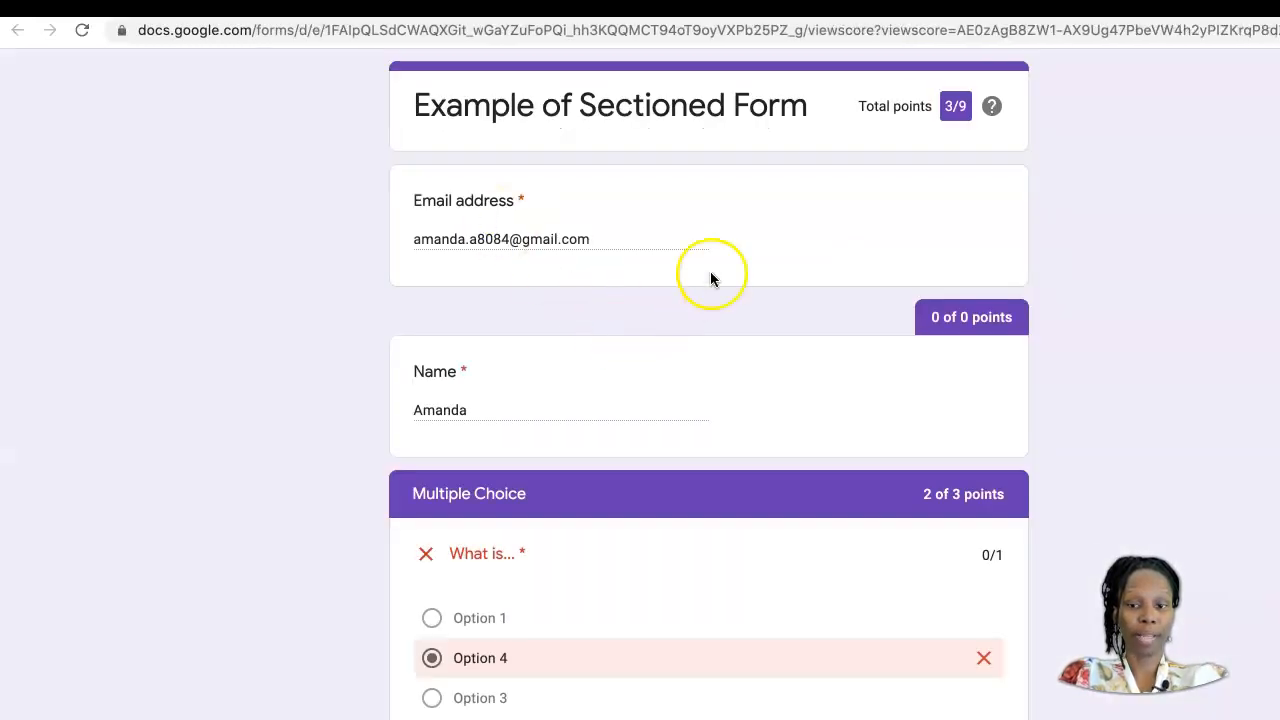
{"action": "scroll", "coordinate": [726, 381], "scroll_direction": "down", "scroll_amount": 5}
{"action": "scroll", "coordinate": [726, 381], "scroll_direction": "down", "scroll_amount": 4}
{"action": "scroll", "coordinate": [726, 381], "scroll_direction": "up", "scroll_amount": 1}
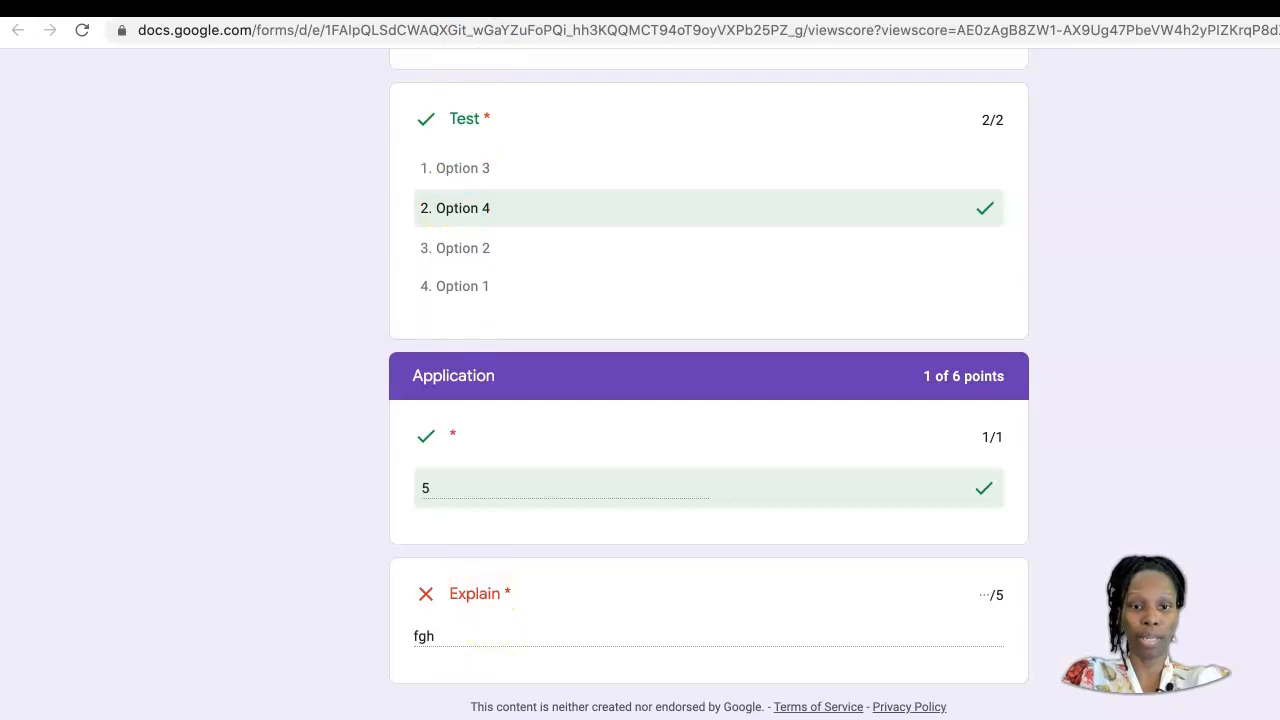
{"action": "left_click", "coordinate": [600, 8]}
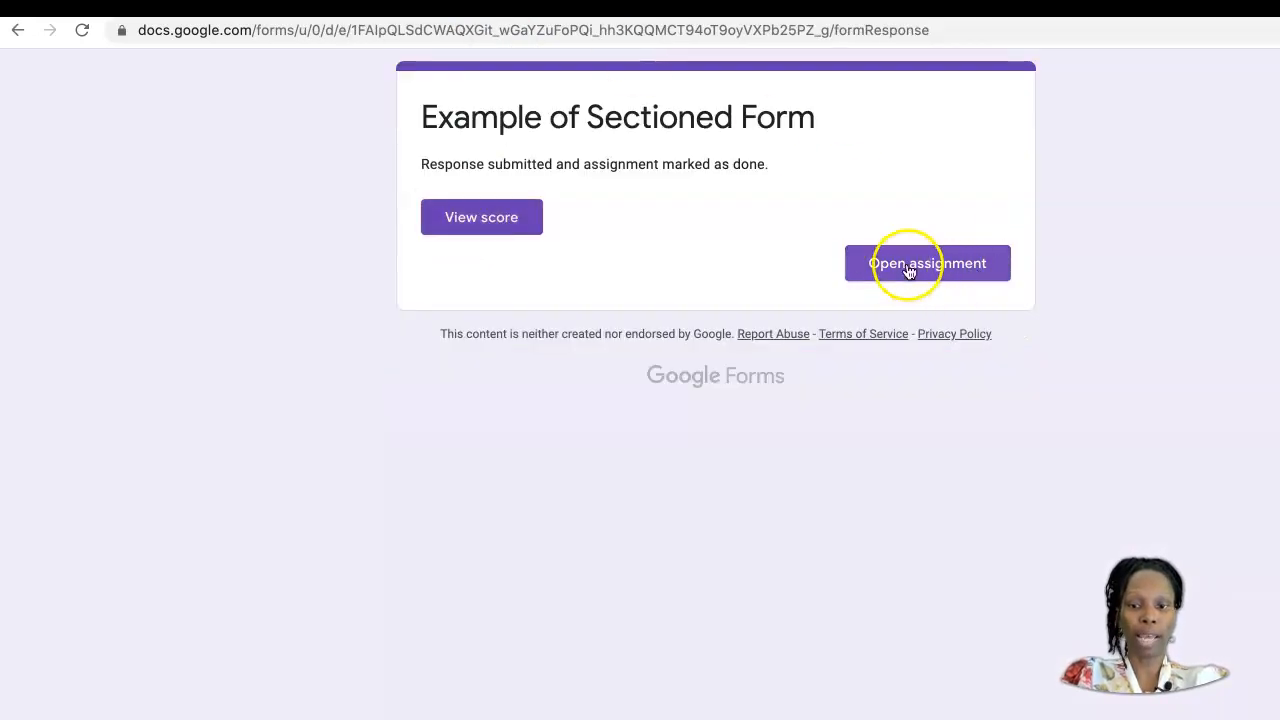
{"action": "left_click", "coordinate": [953, 274]}
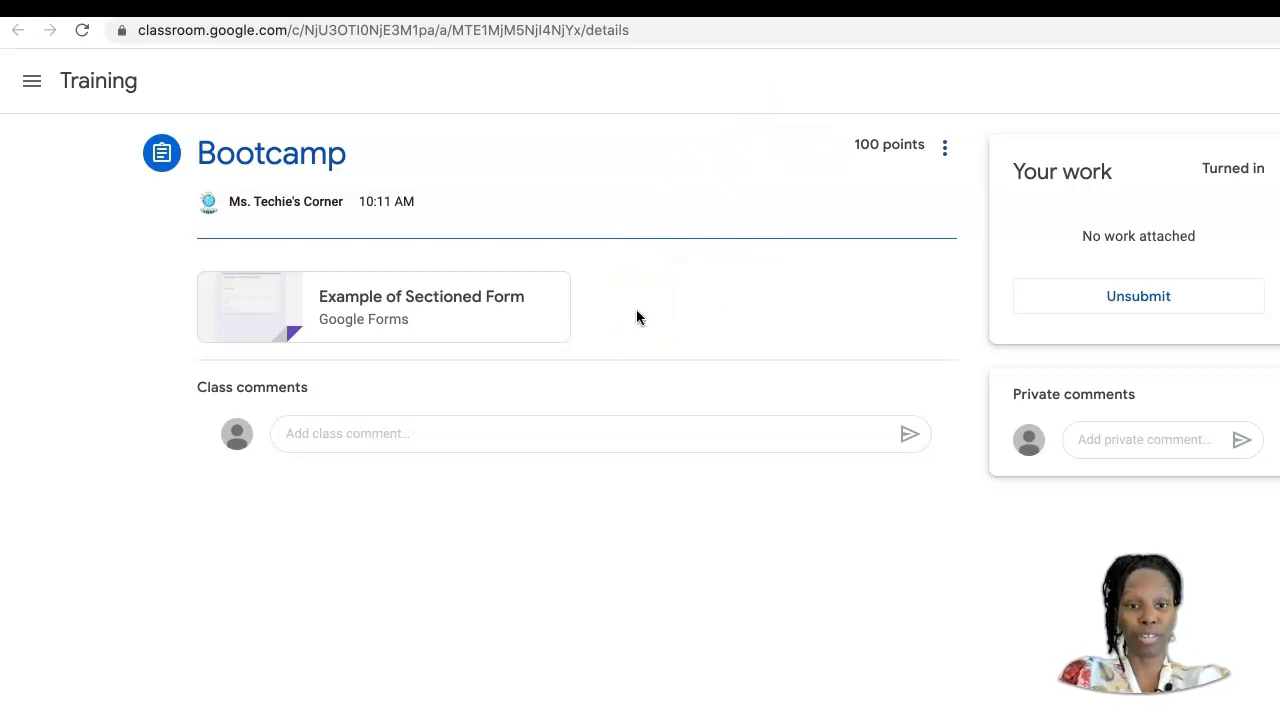
Step: Switch to the teacher's browser profile and expand the Bootcamp assignment under the Practice topic in Classwork
{"action": "left_click", "coordinate": [434, 8]}
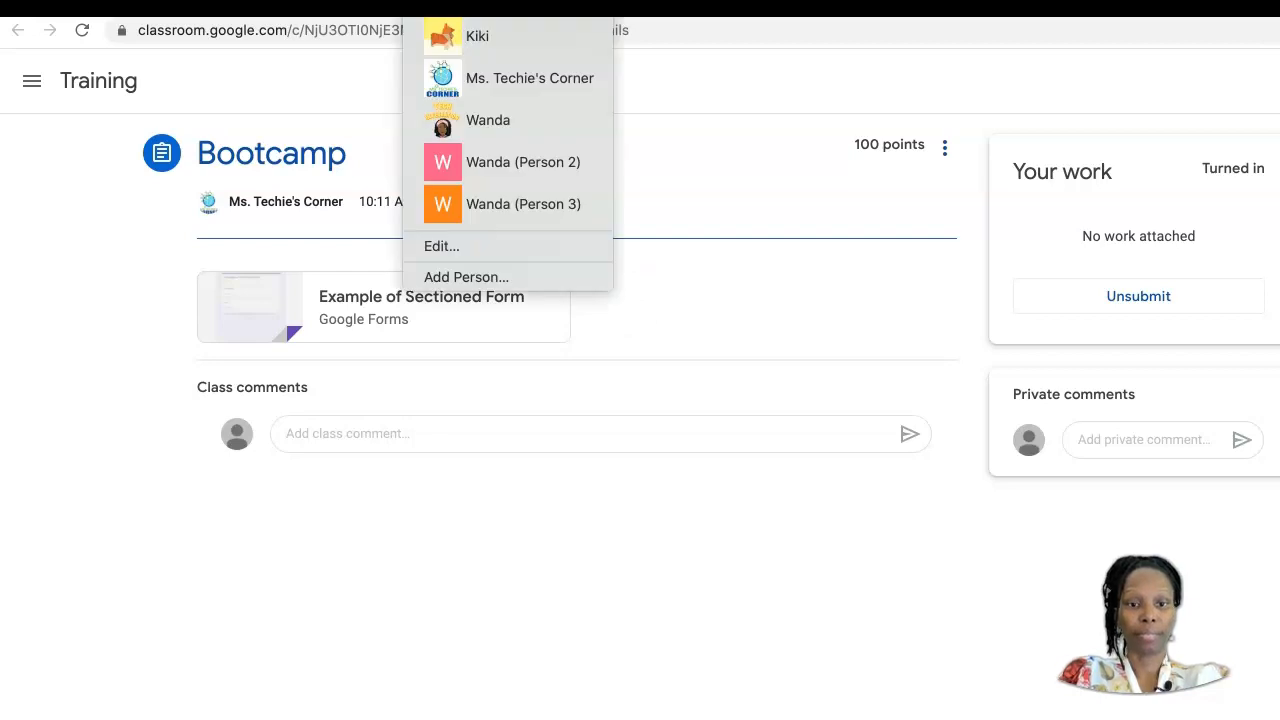
{"action": "left_click", "coordinate": [472, 88]}
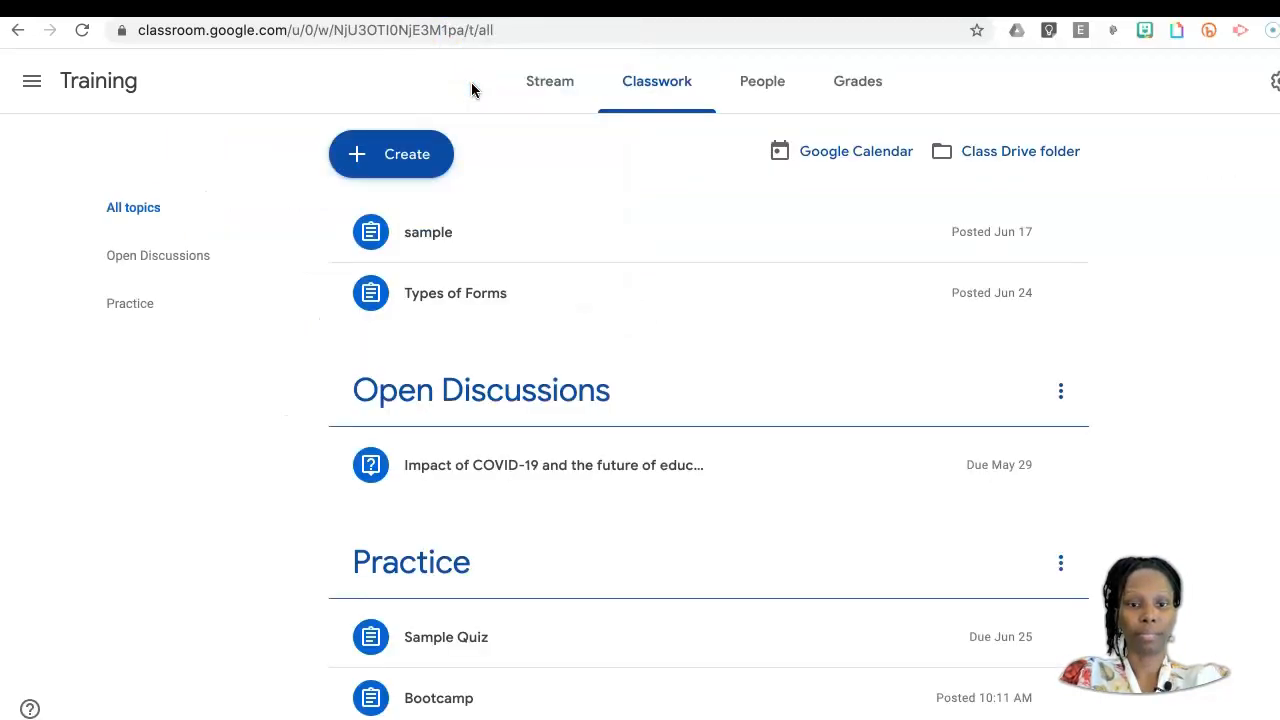
{"action": "scroll", "coordinate": [170, 507], "scroll_direction": "down", "scroll_amount": 1}
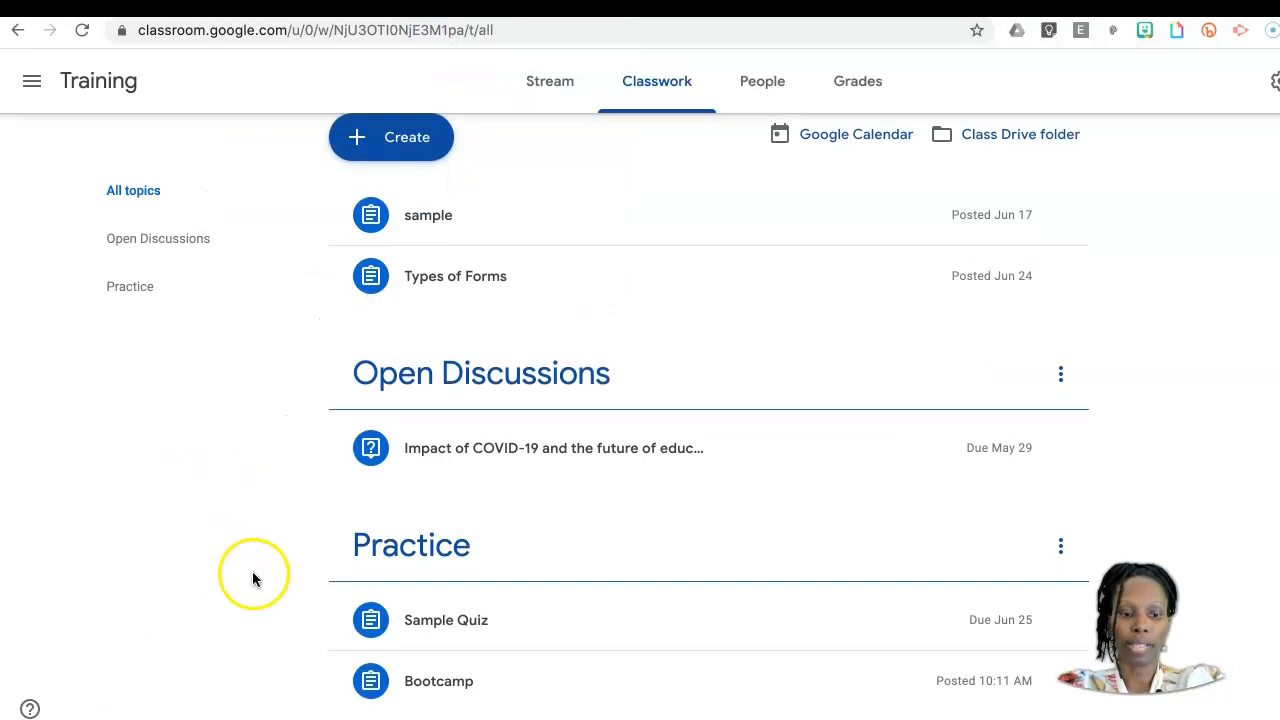
{"action": "left_click", "coordinate": [510, 687]}
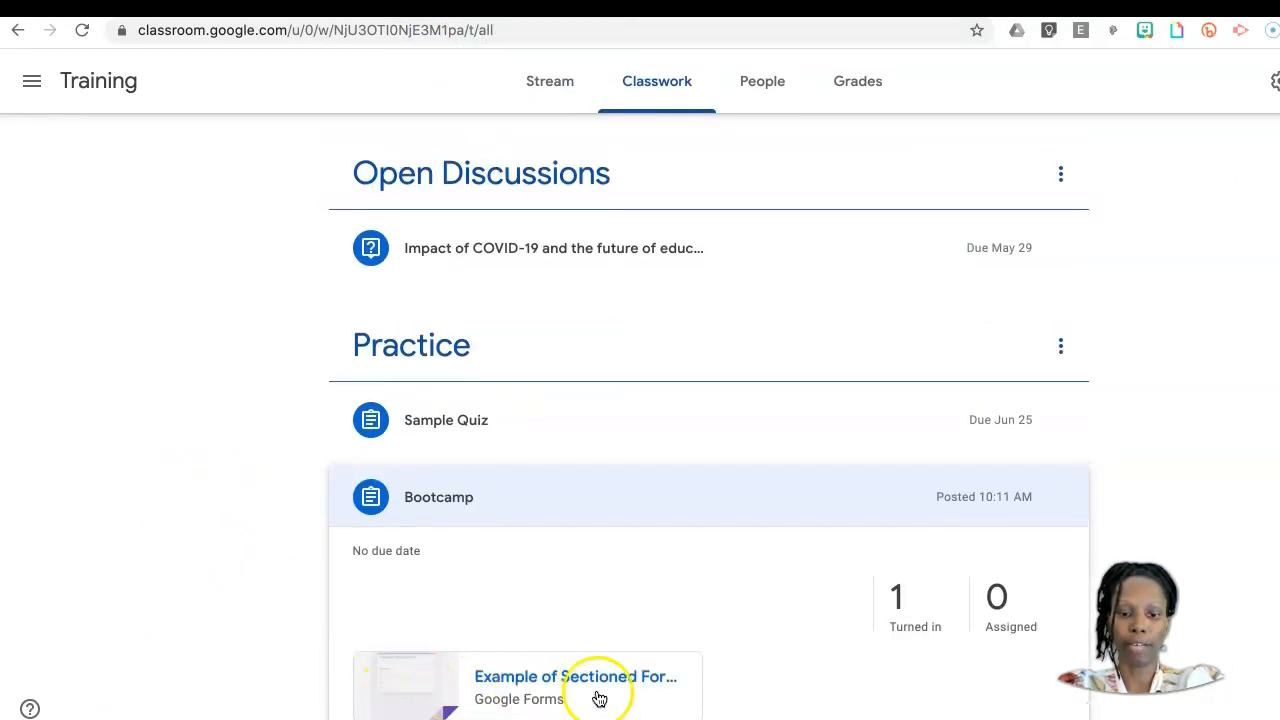
Step: Open the turned-in student work for the Bootcamp assignment and switch to the Example of Sectioned Form in the Google Forms editor
{"action": "left_click", "coordinate": [903, 620]}
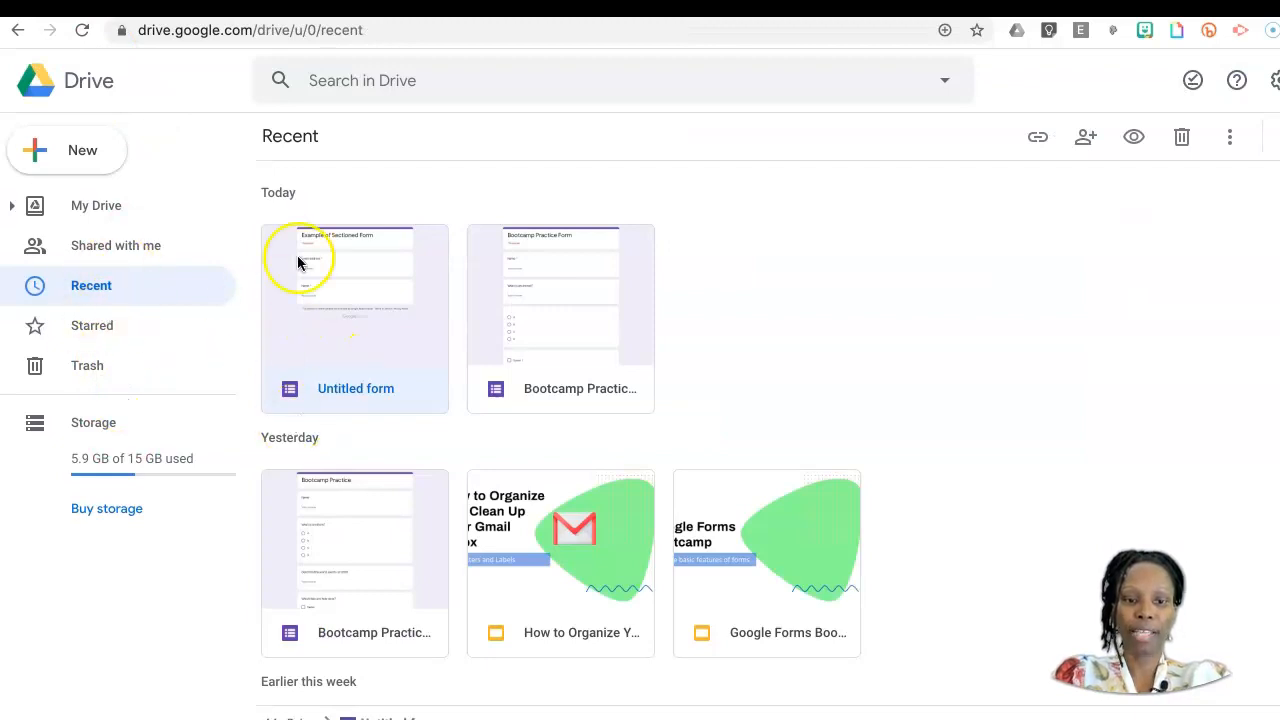
{"action": "key", "text": "ctrl+Tab"}
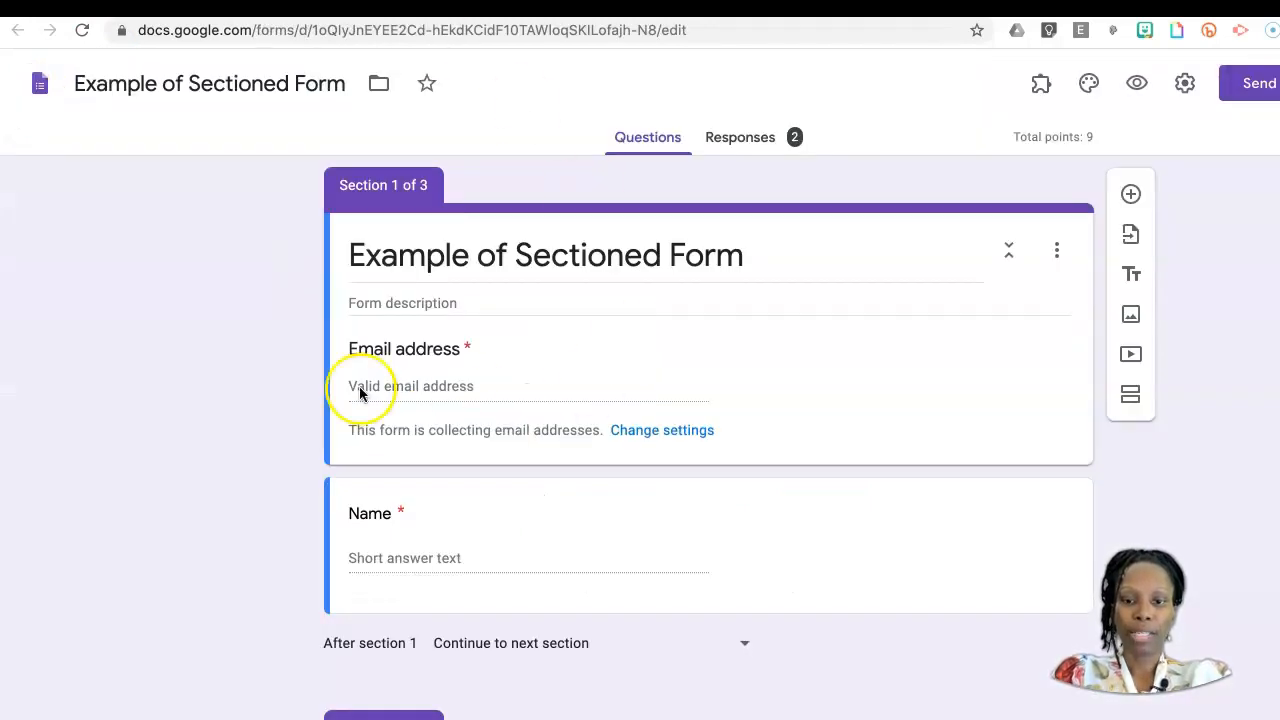
Step: Review the summary of the form's responses, including the insights, frequently missed questions, scores and multiple-choice answer charts
{"action": "left_click", "coordinate": [755, 147]}
{"action": "scroll", "coordinate": [663, 520], "scroll_direction": "down", "scroll_amount": 3}
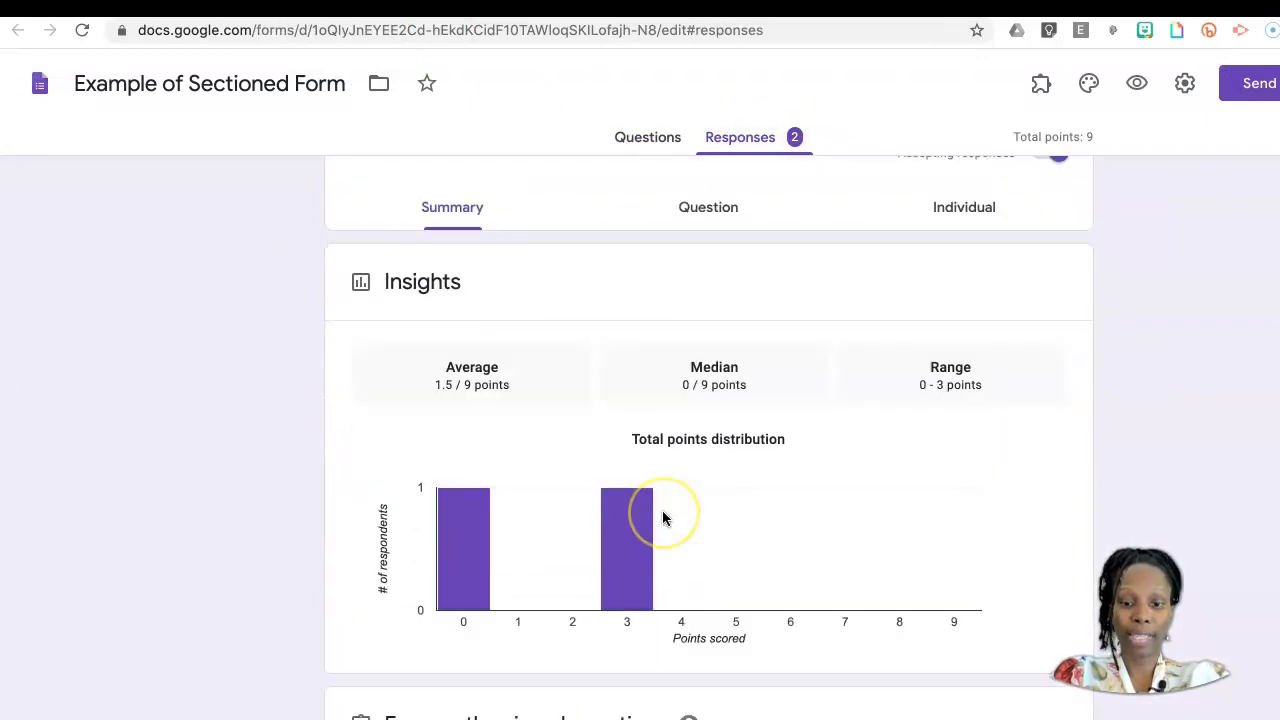
{"action": "scroll", "coordinate": [663, 518], "scroll_direction": "up", "scroll_amount": 3}
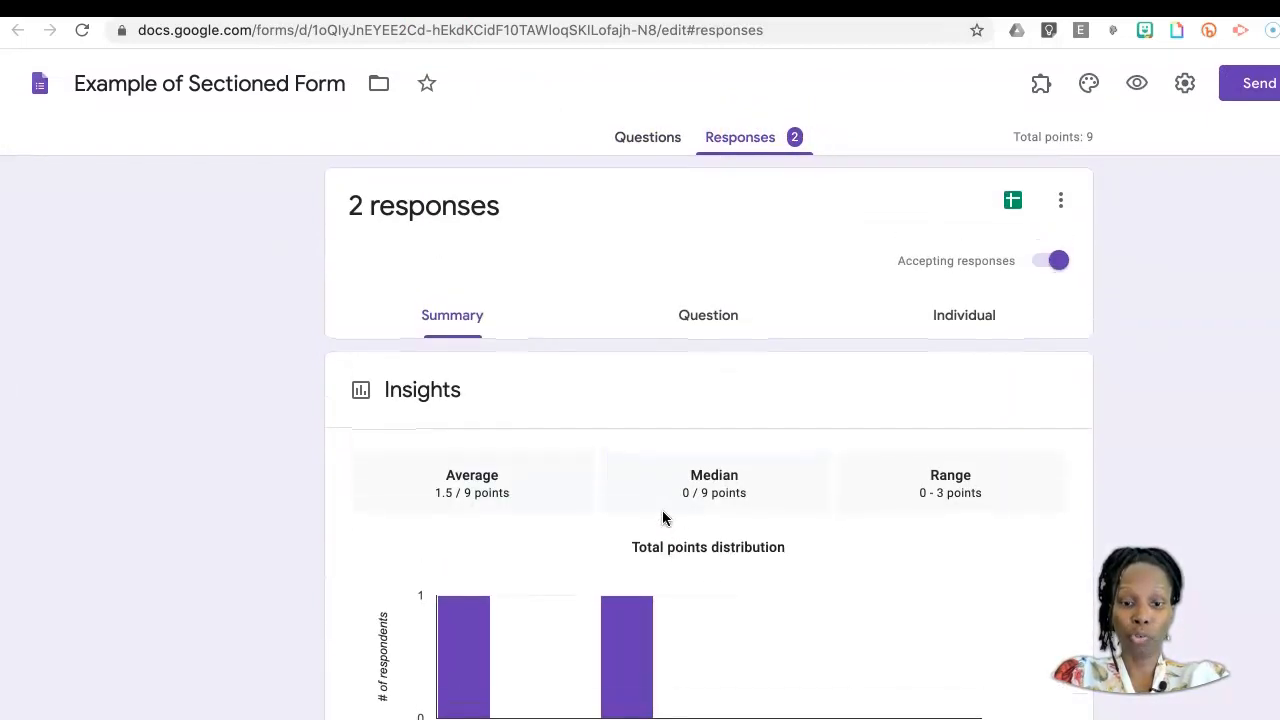
{"action": "scroll", "coordinate": [663, 518], "scroll_direction": "down", "scroll_amount": 1}
{"action": "scroll", "coordinate": [662, 518], "scroll_direction": "down", "scroll_amount": 2}
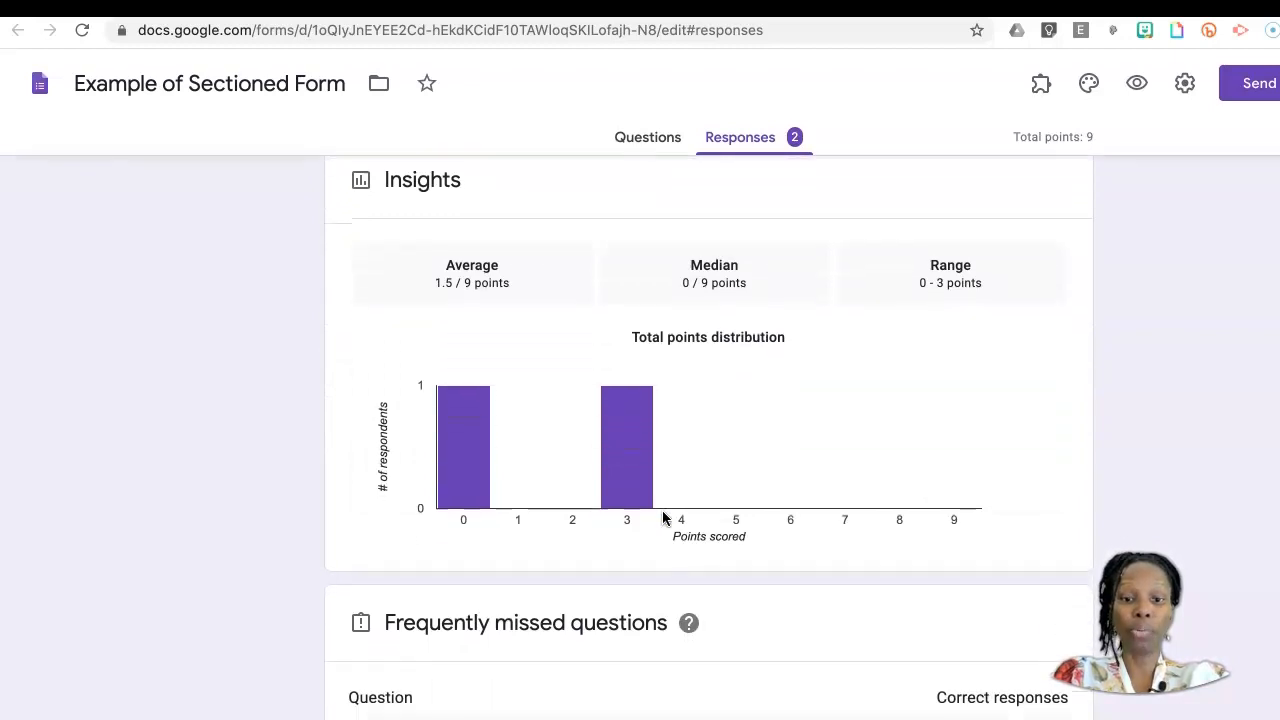
{"action": "scroll", "coordinate": [749, 459], "scroll_direction": "down", "scroll_amount": 5}
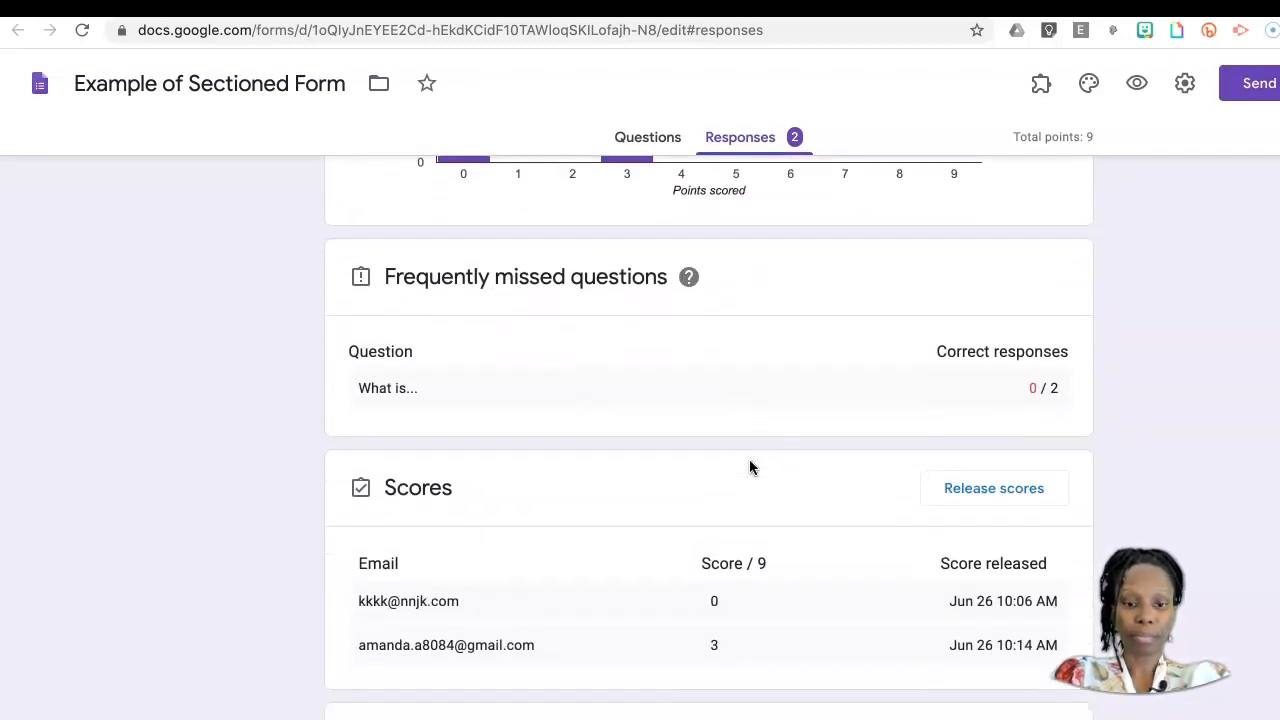
{"action": "scroll", "coordinate": [749, 459], "scroll_direction": "down", "scroll_amount": 1}
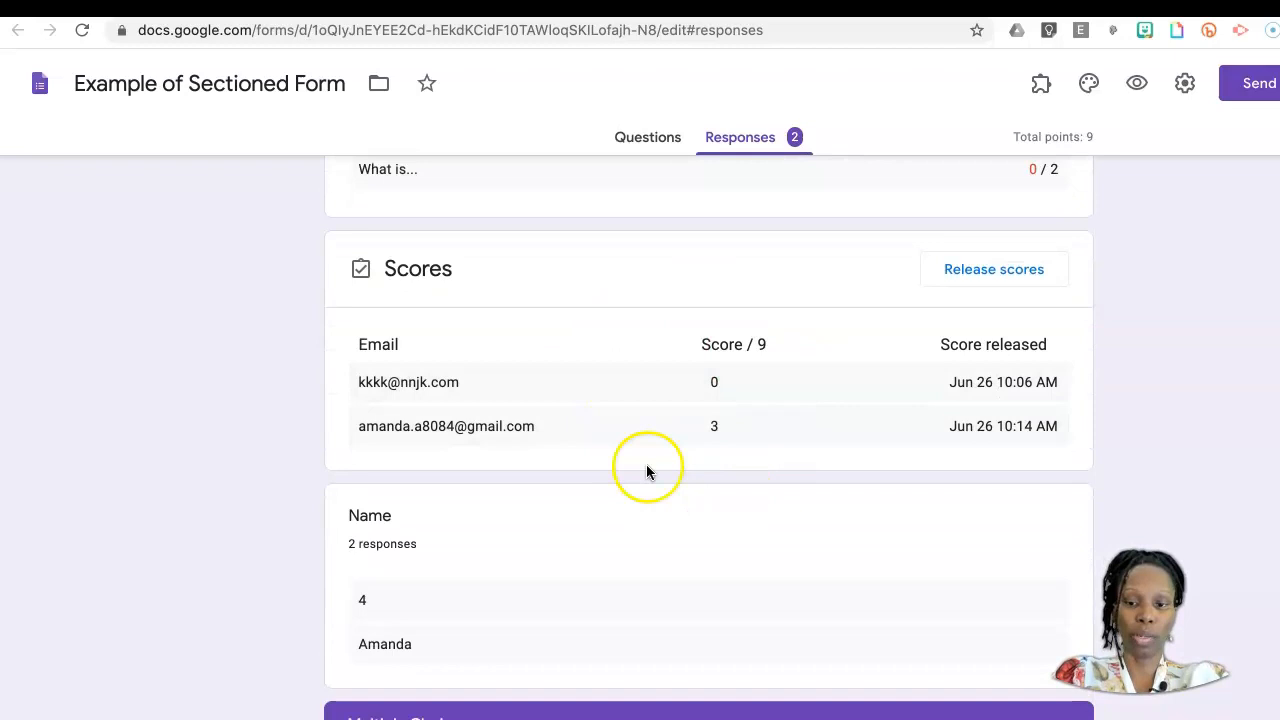
{"action": "scroll", "coordinate": [760, 545], "scroll_direction": "down", "scroll_amount": 8}
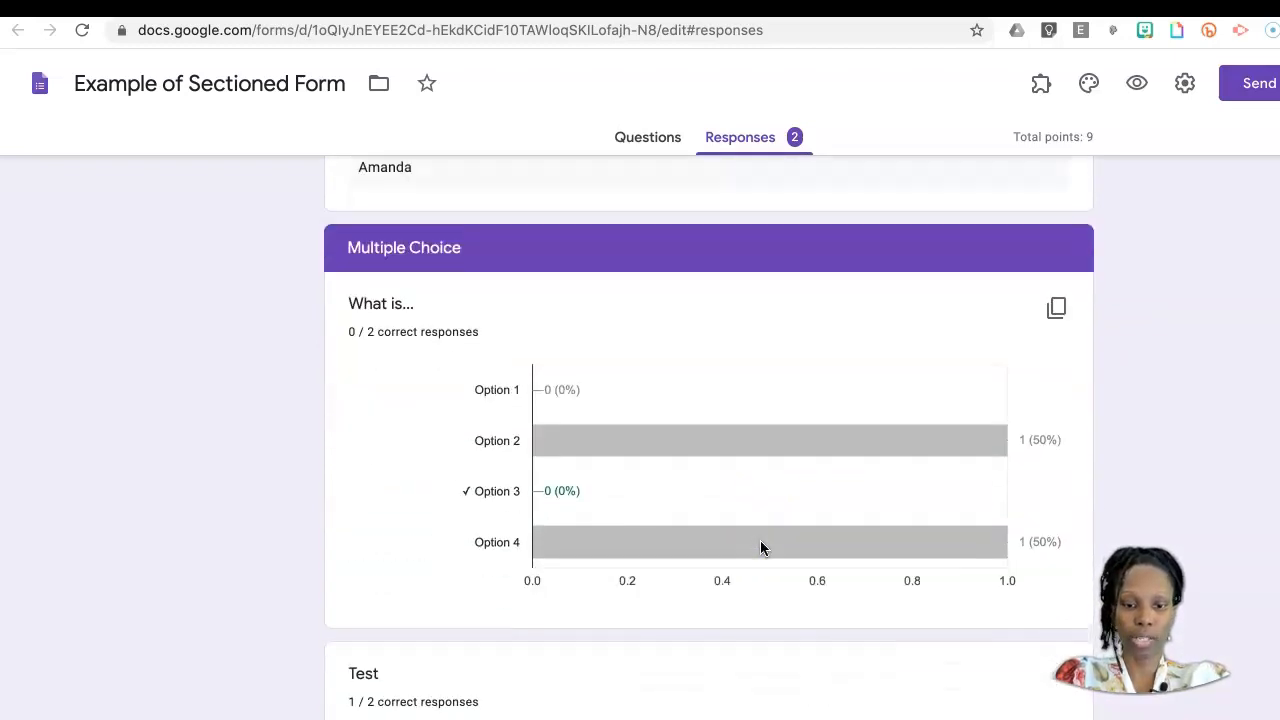
{"action": "scroll", "coordinate": [760, 545], "scroll_direction": "down", "scroll_amount": 5}
{"action": "scroll", "coordinate": [760, 545], "scroll_direction": "up", "scroll_amount": 15}
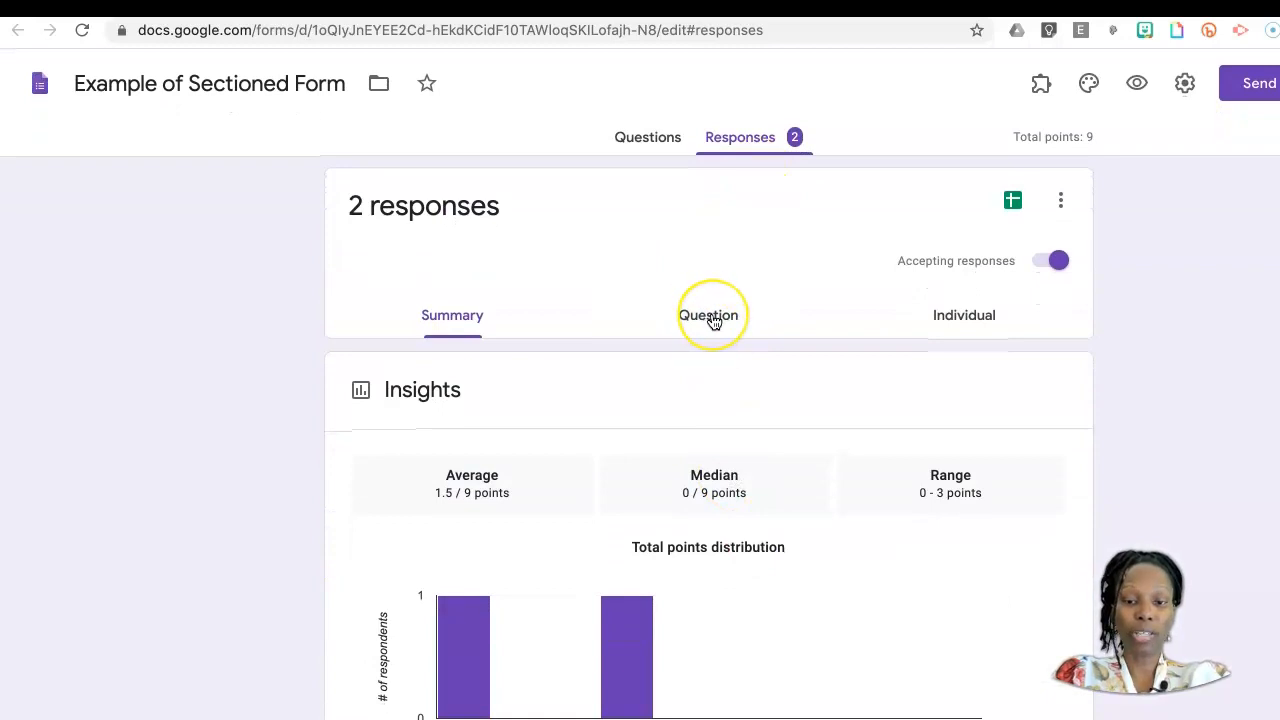
Step: Review the responses question by question, covering the Name and "What is..." questions
{"action": "left_click", "coordinate": [712, 318]}
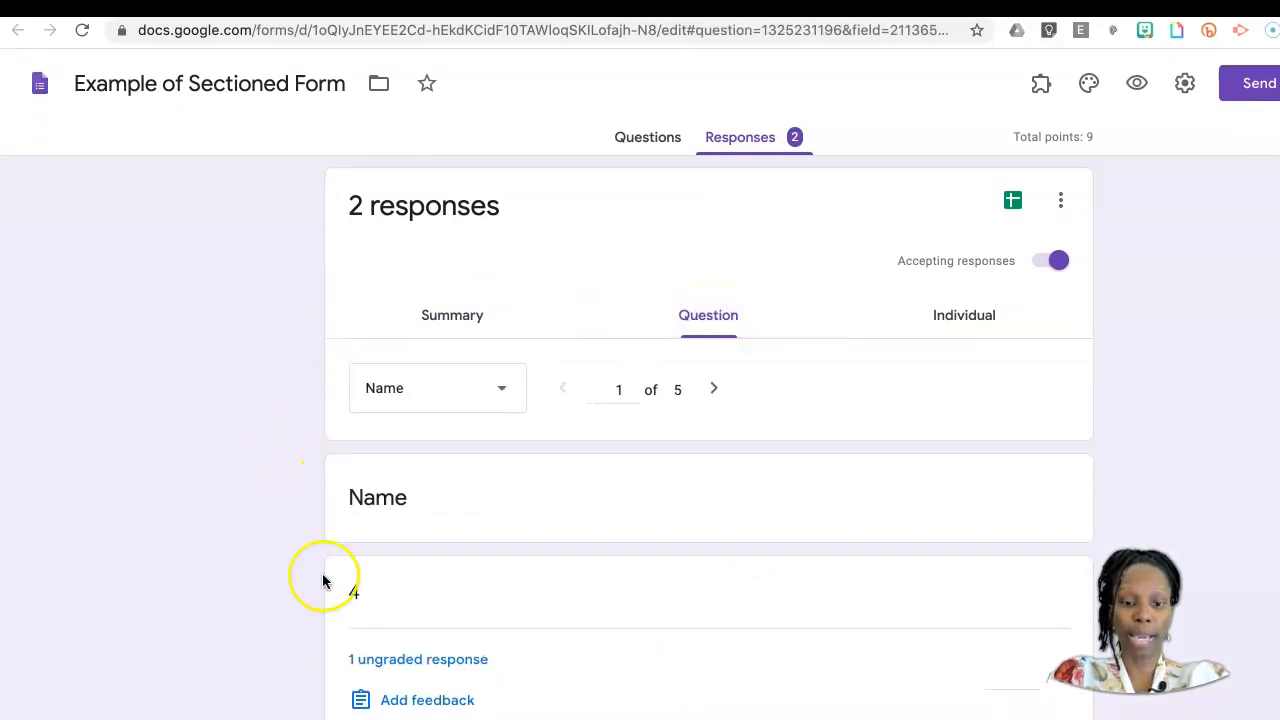
{"action": "scroll", "coordinate": [323, 581], "scroll_direction": "down", "scroll_amount": 4}
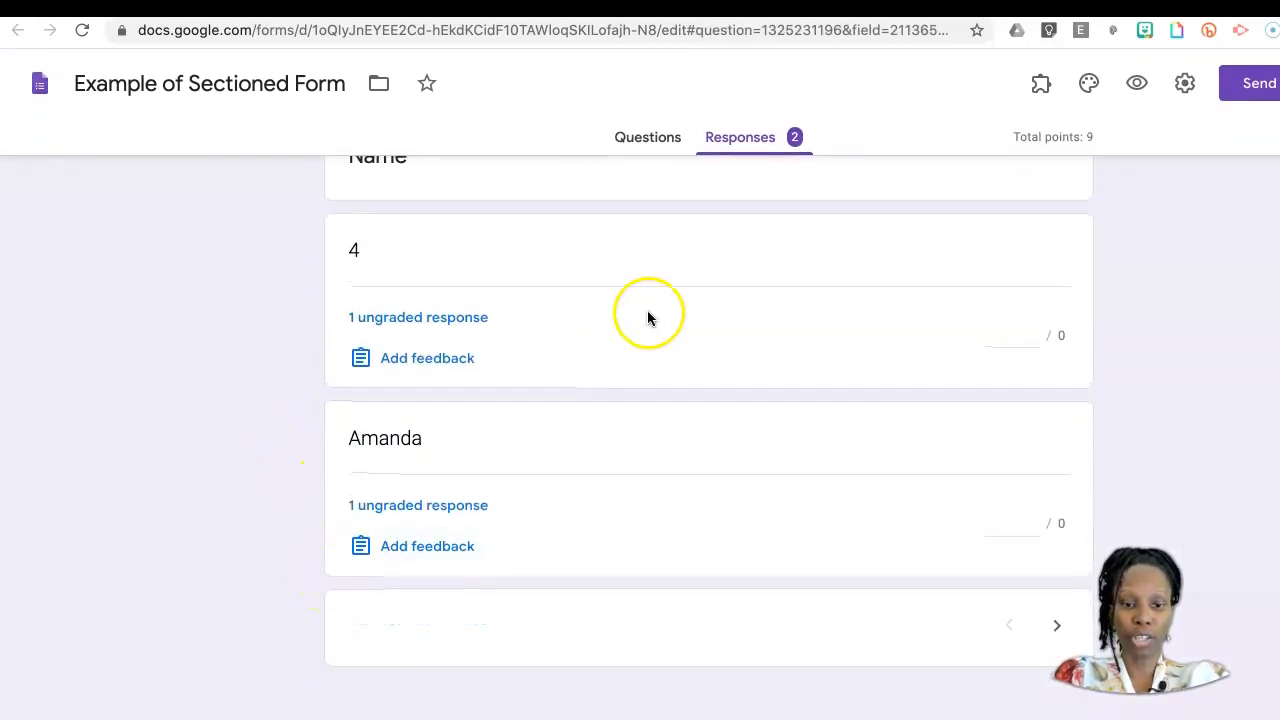
{"action": "scroll", "coordinate": [648, 318], "scroll_direction": "up", "scroll_amount": 3}
{"action": "left_click", "coordinate": [718, 261]}
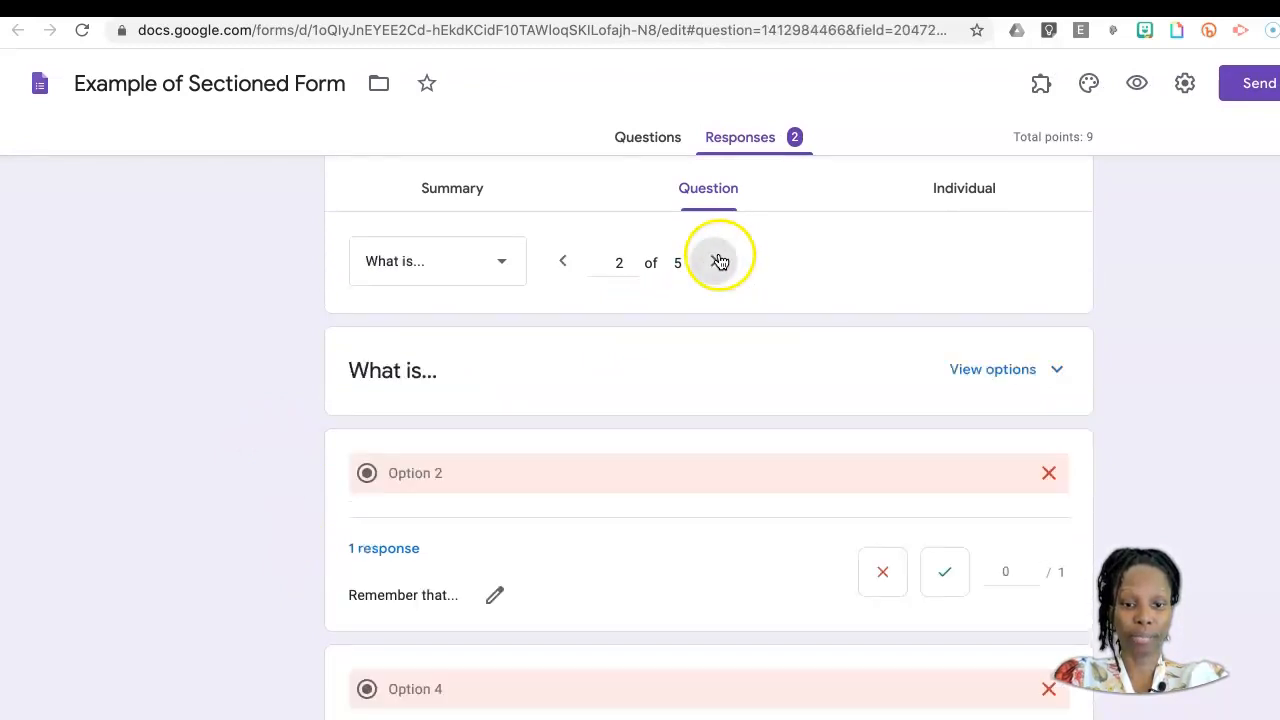
{"action": "scroll", "coordinate": [699, 446], "scroll_direction": "down", "scroll_amount": 3}
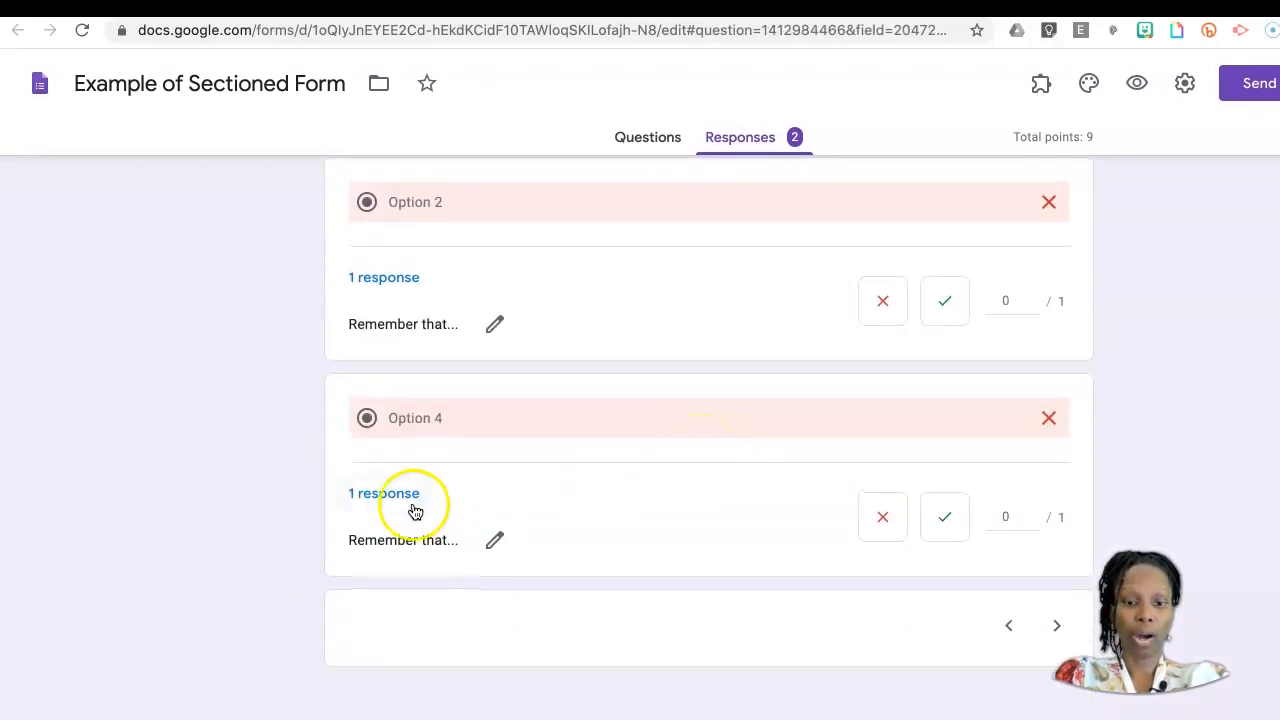
{"action": "scroll", "coordinate": [630, 525], "scroll_direction": "up", "scroll_amount": 1}
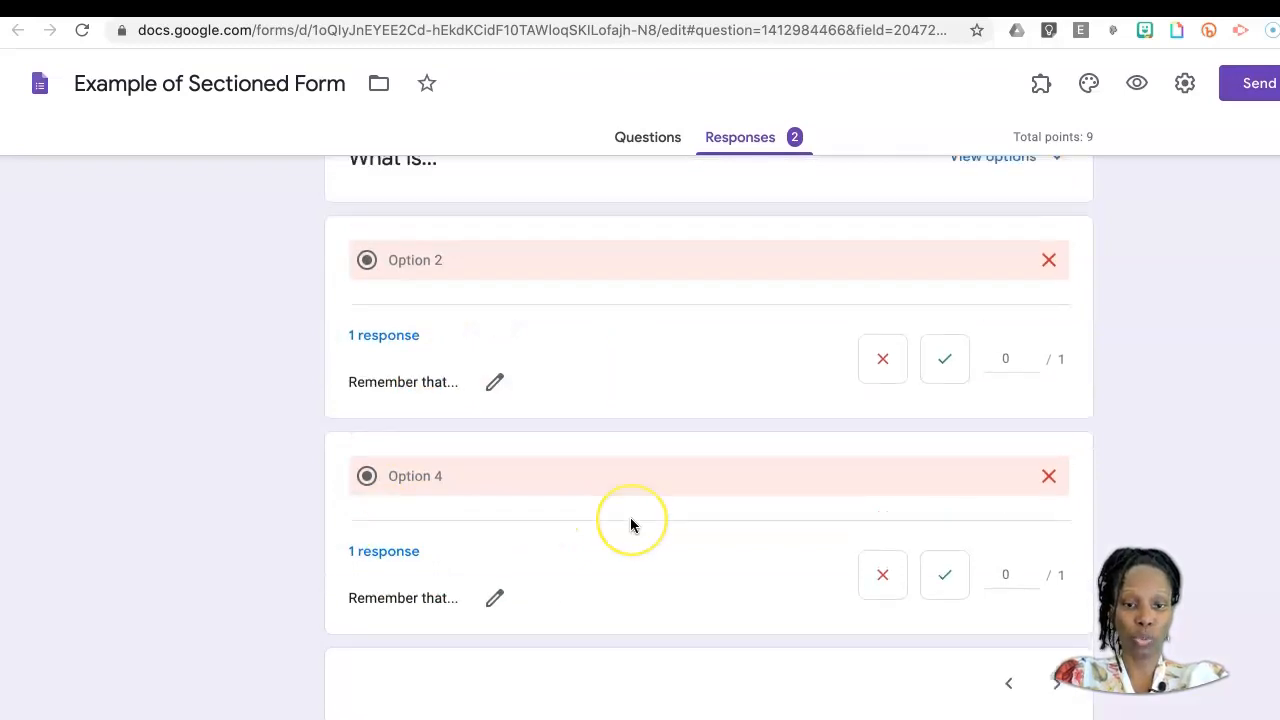
{"action": "scroll", "coordinate": [630, 525], "scroll_direction": "up", "scroll_amount": 4}
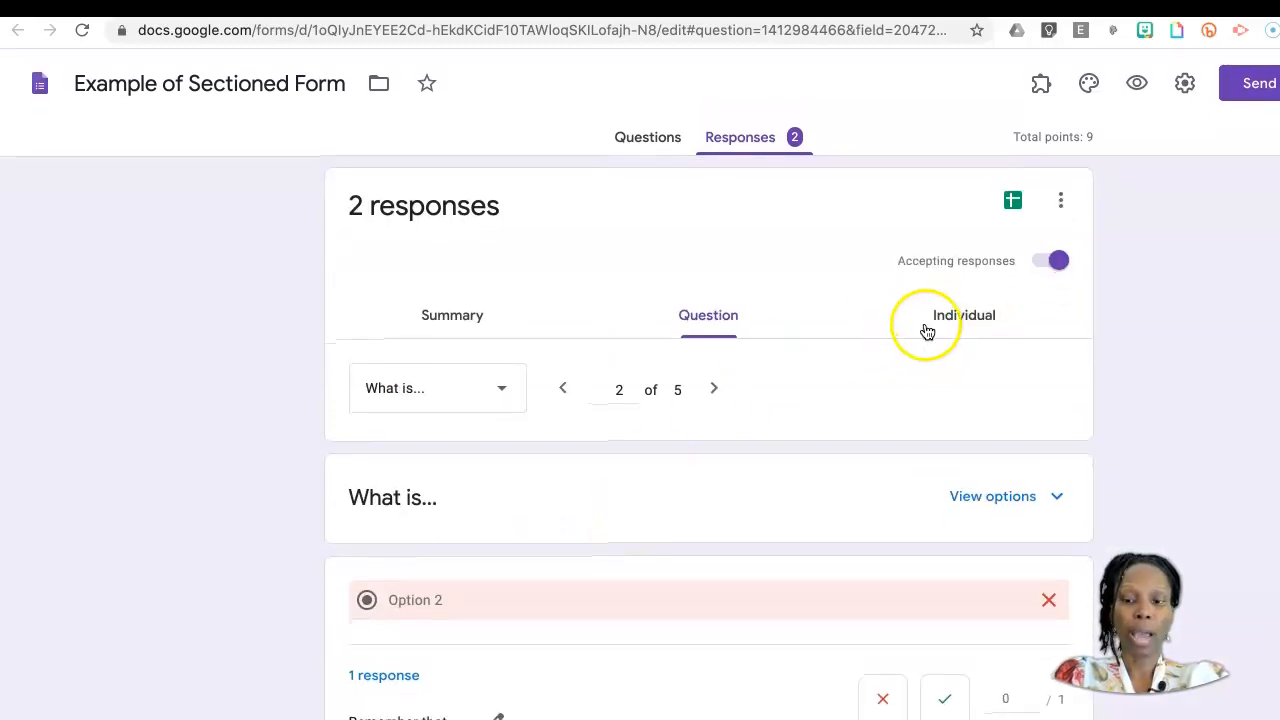
Step: Show the individual responses and select the second respondent's submission
{"action": "left_click", "coordinate": [966, 317]}
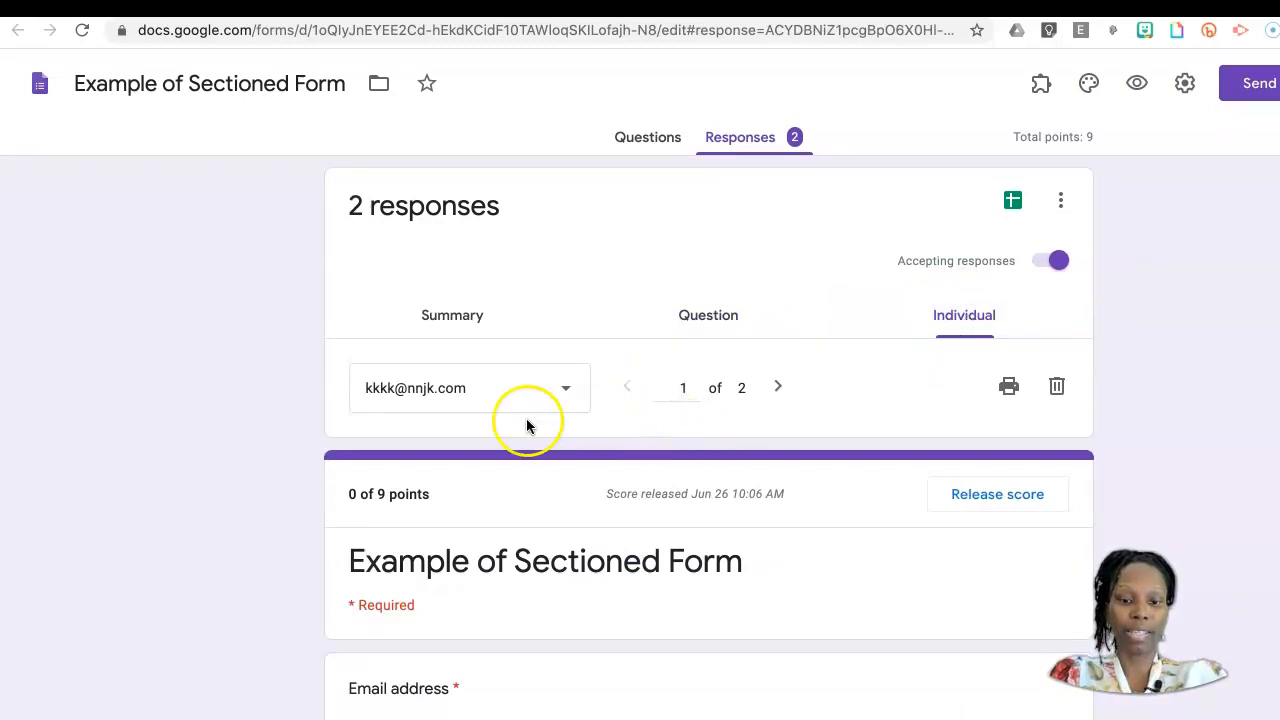
{"action": "left_click", "coordinate": [565, 390]}
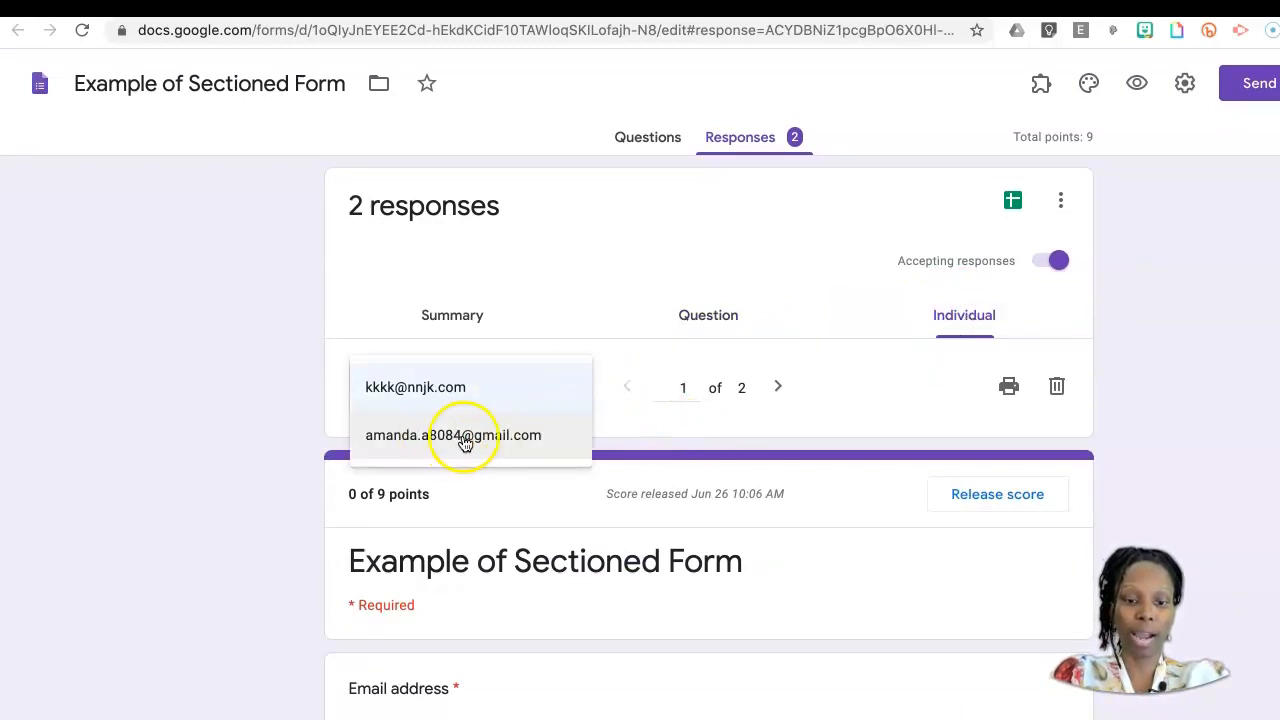
{"action": "left_click", "coordinate": [480, 437]}
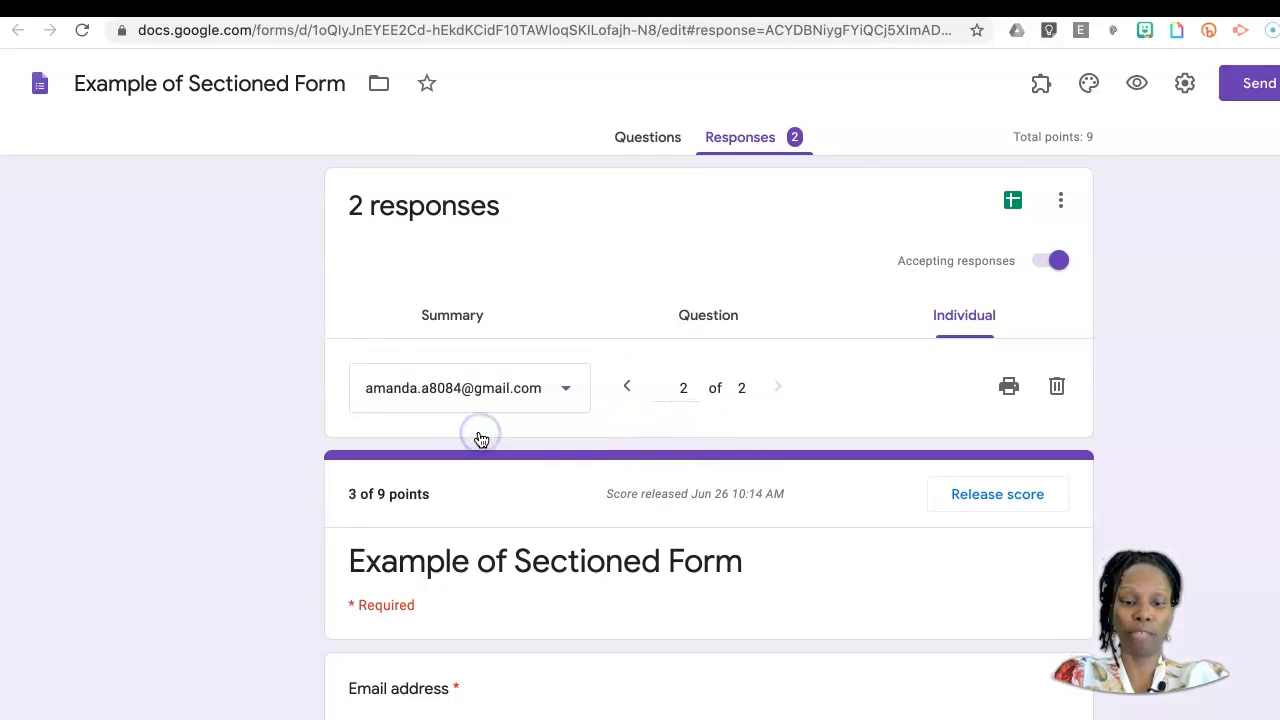
Step: Award 2 of 5 points to the student's "Explain" answer in the Application section and save the grade
{"action": "scroll", "coordinate": [869, 555], "scroll_direction": "down", "scroll_amount": 3}
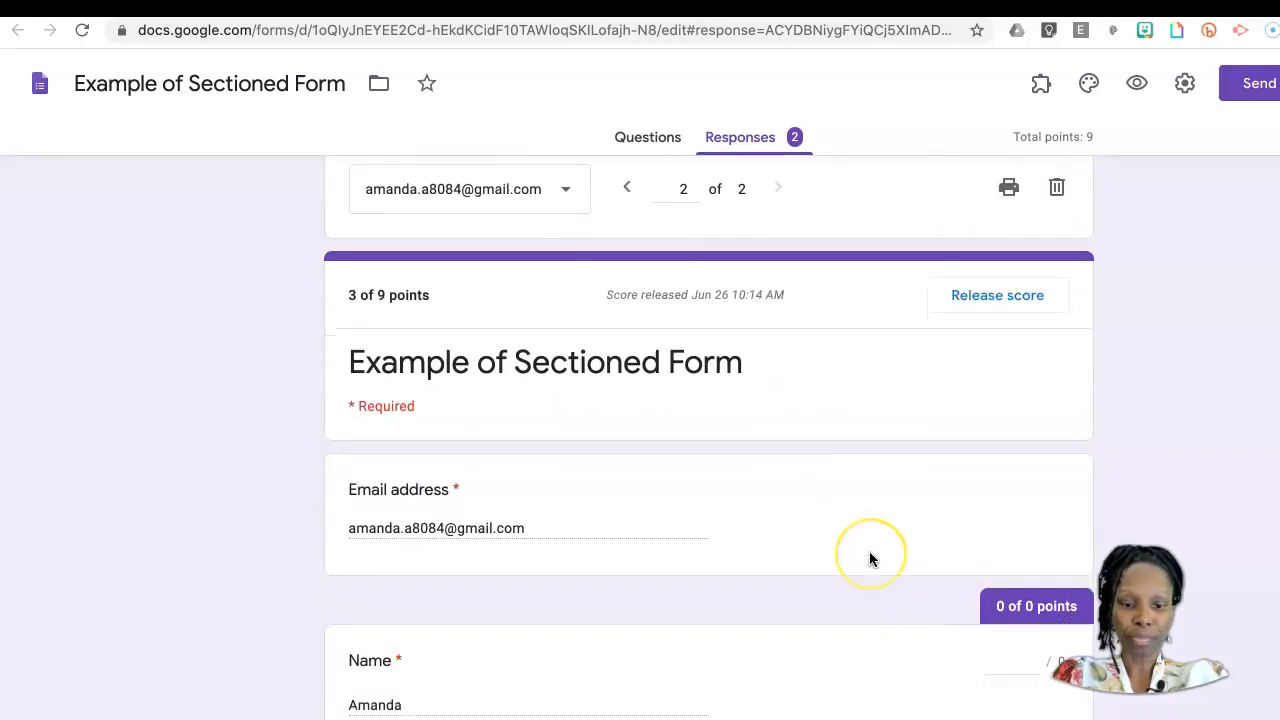
{"action": "scroll", "coordinate": [869, 553], "scroll_direction": "down", "scroll_amount": 3}
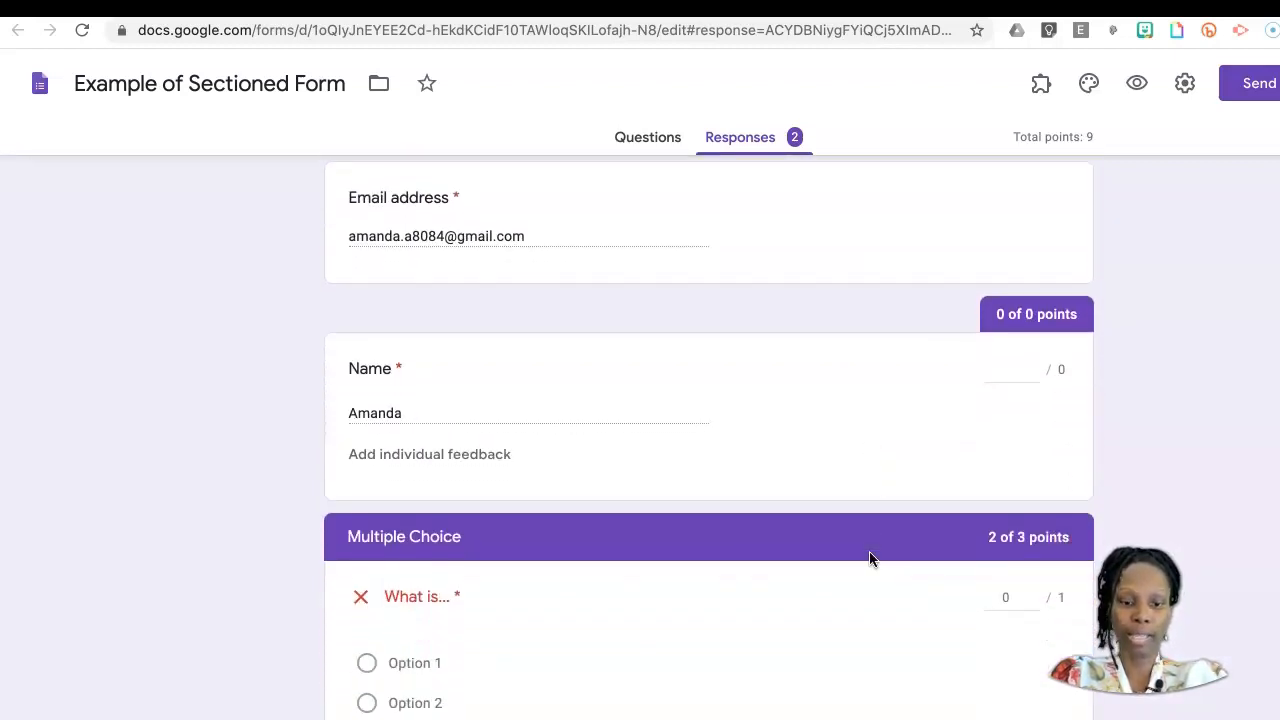
{"action": "scroll", "coordinate": [869, 558], "scroll_direction": "down", "scroll_amount": 3}
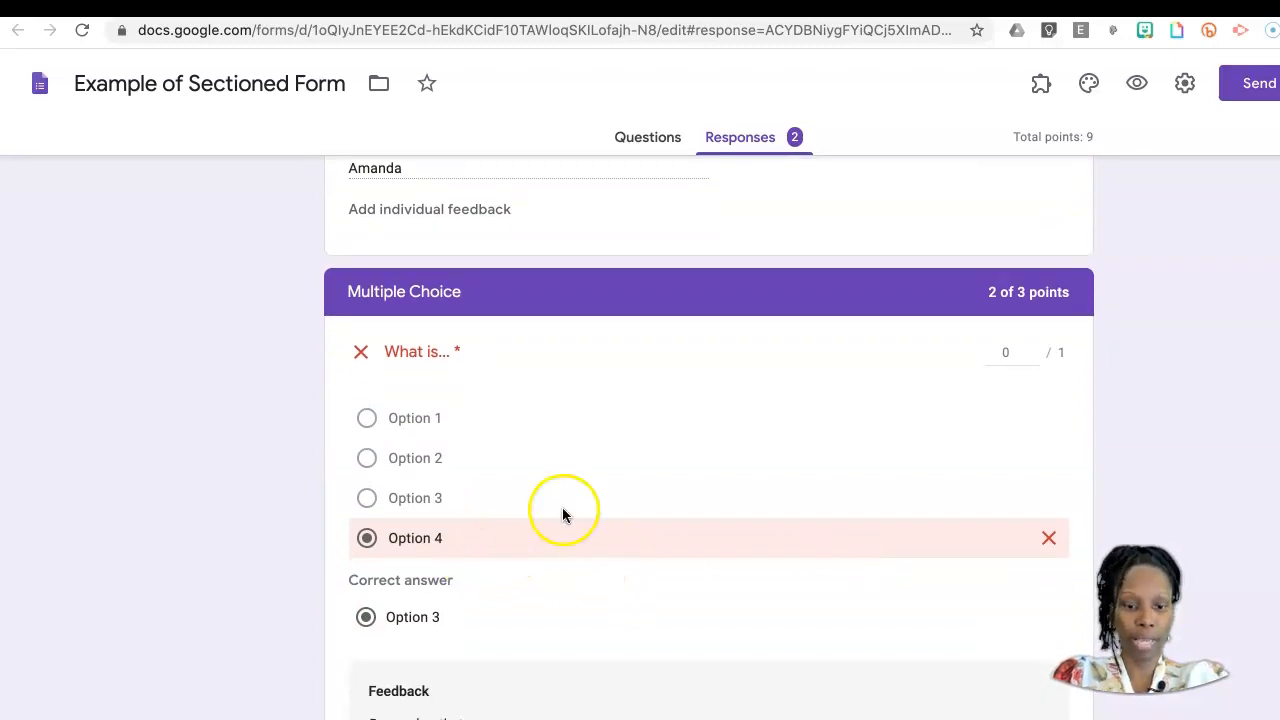
{"action": "scroll", "coordinate": [728, 495], "scroll_direction": "down", "scroll_amount": 6}
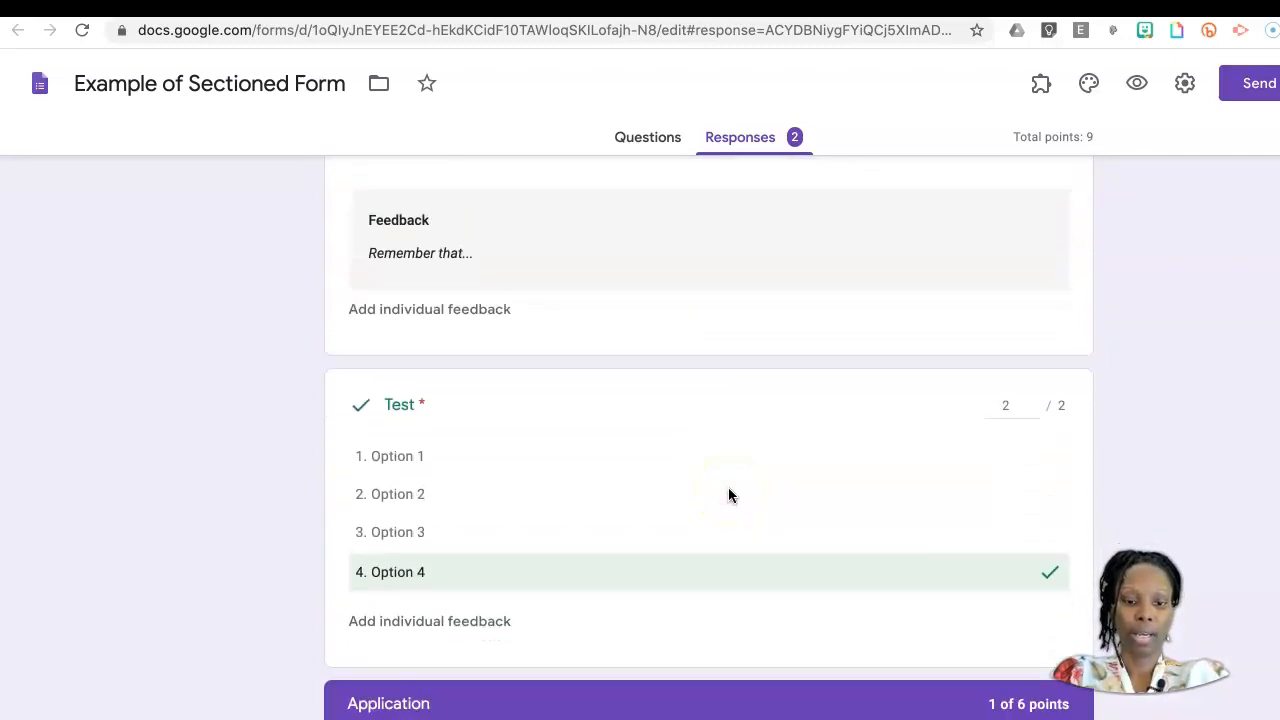
{"action": "scroll", "coordinate": [695, 460], "scroll_direction": "down", "scroll_amount": 4}
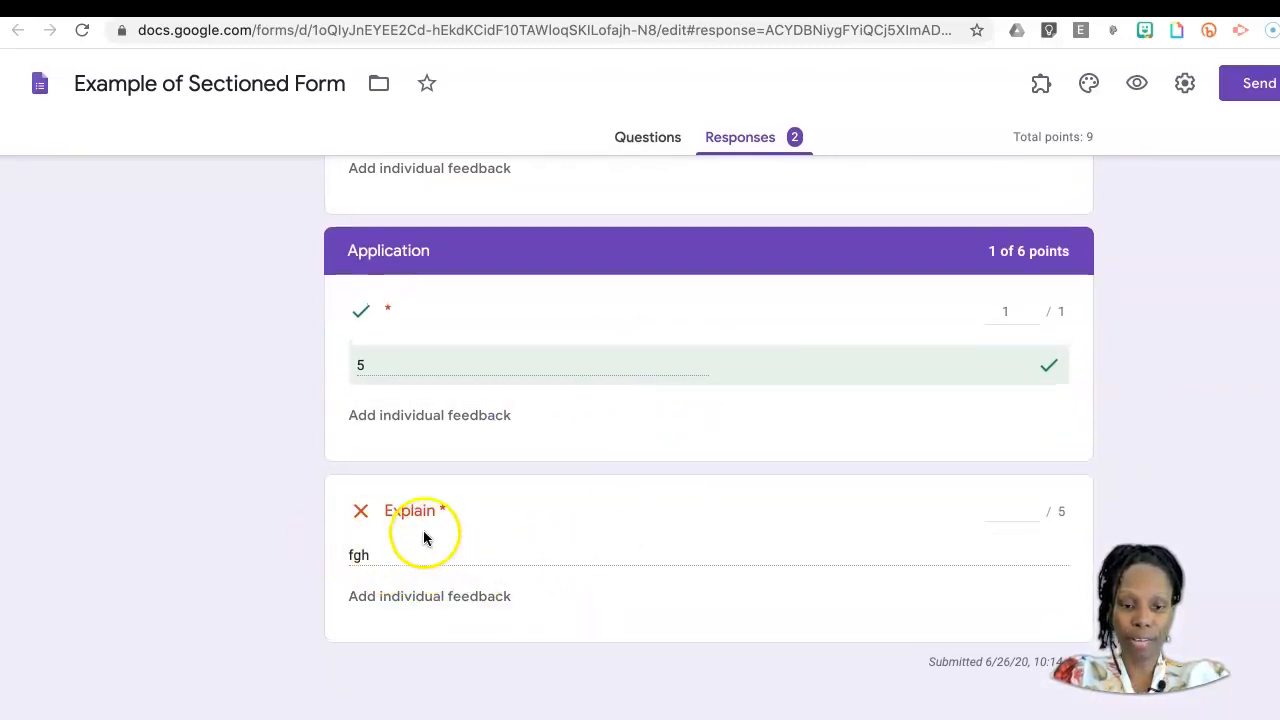
{"action": "left_click", "coordinate": [1035, 513]}
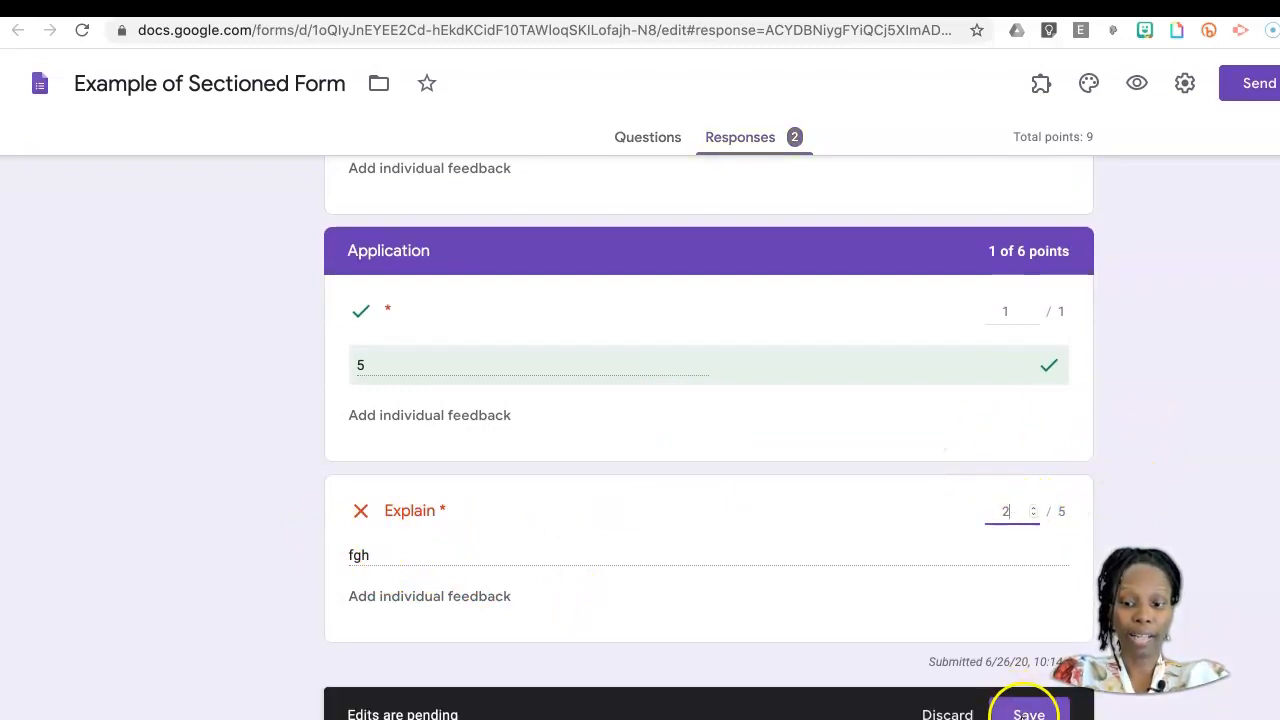
{"action": "left_click", "coordinate": [1025, 710]}
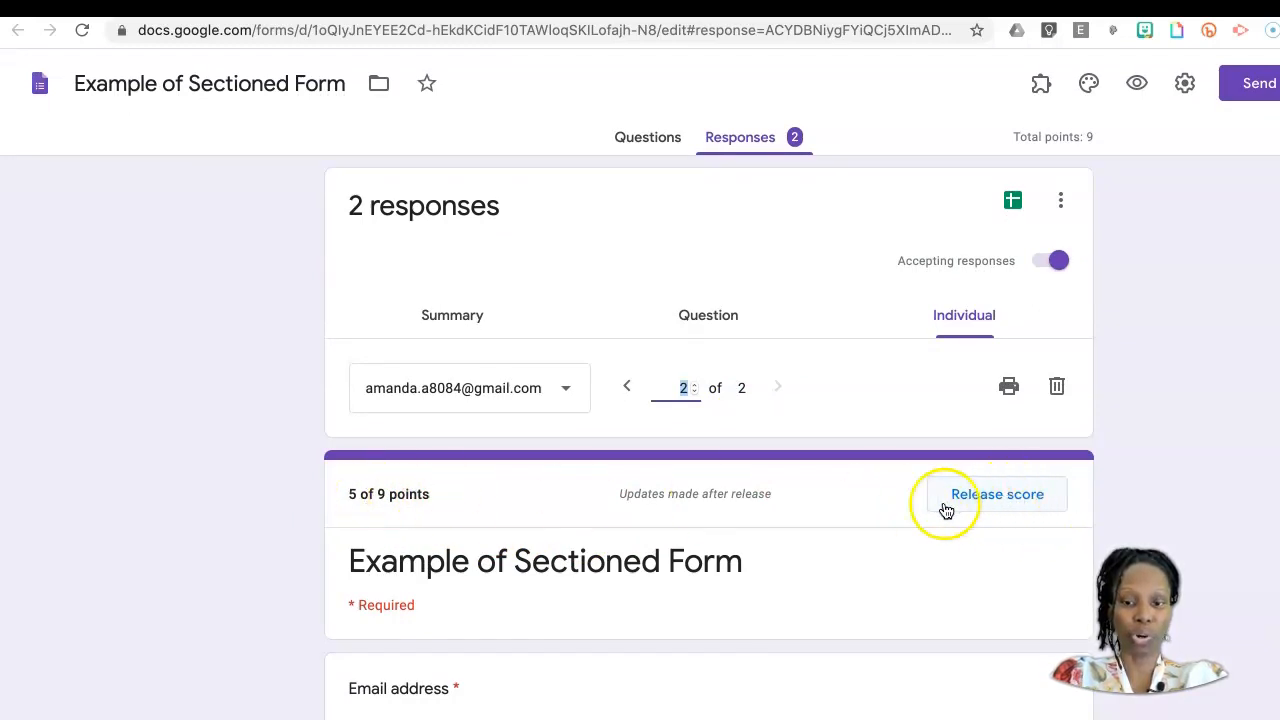
Step: Release the updated score by email to the selected student only, without a message
{"action": "left_click", "coordinate": [1008, 497]}
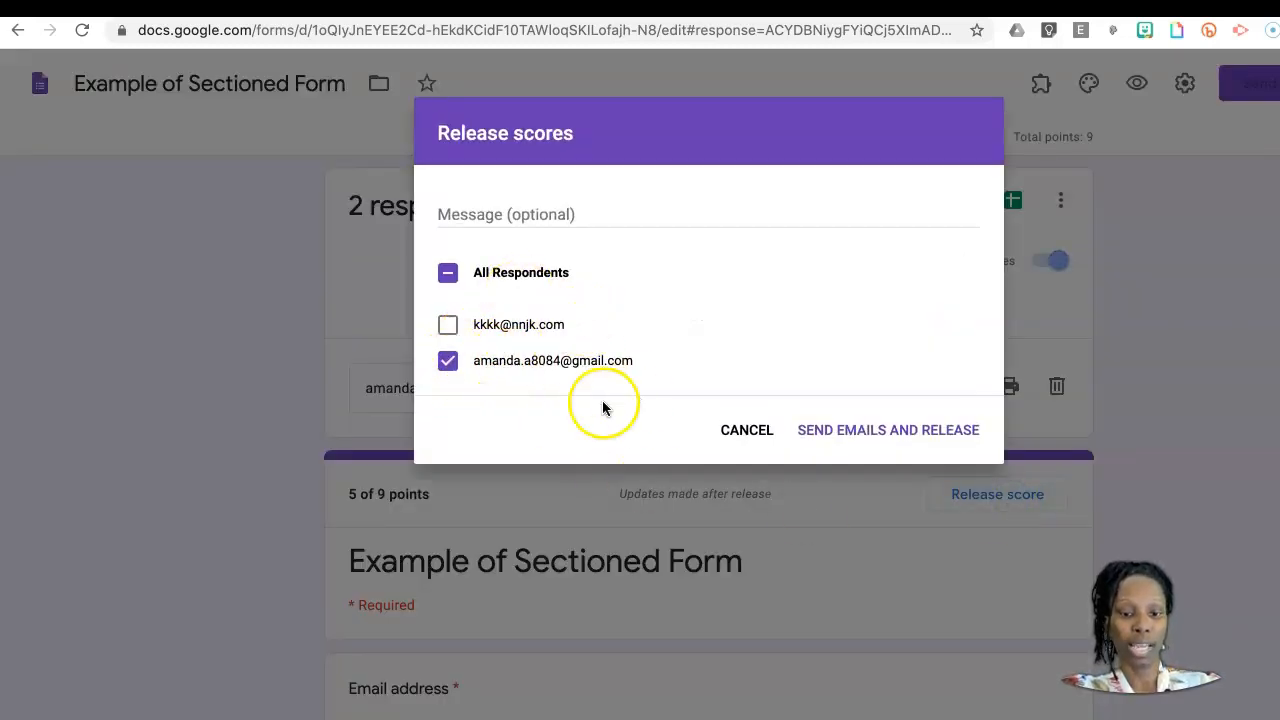
{"action": "left_click", "coordinate": [888, 430]}
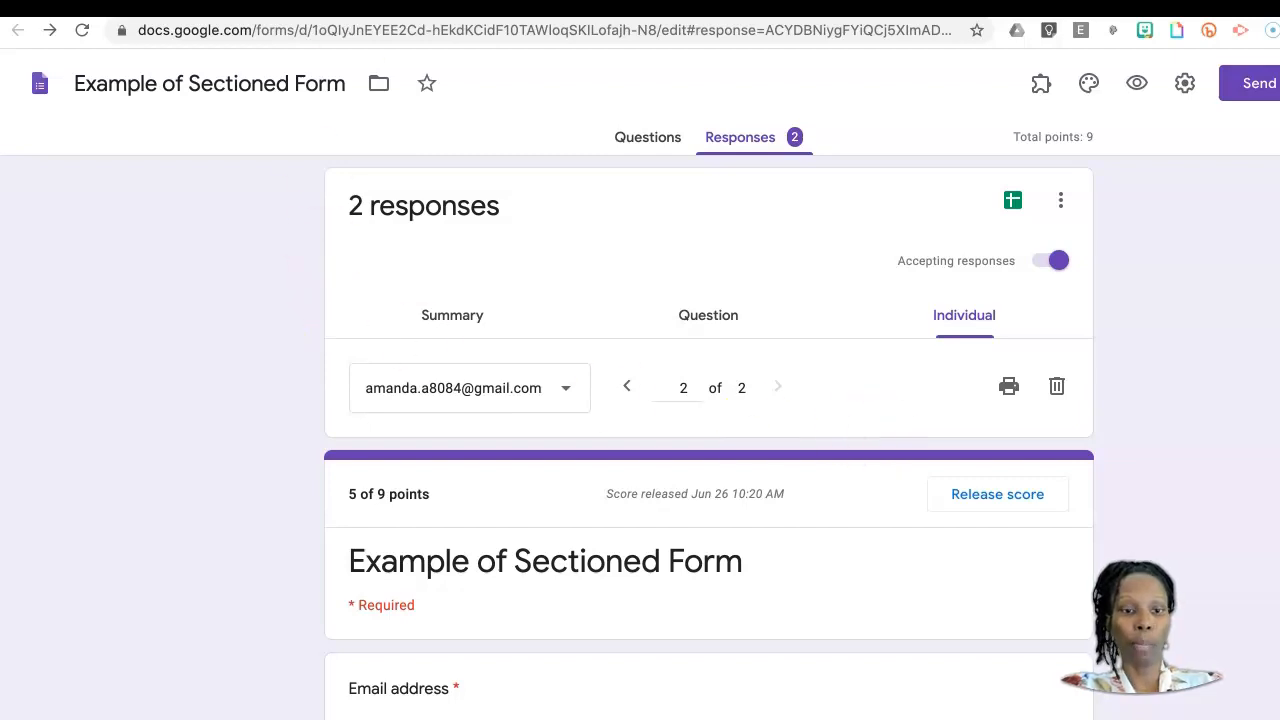
Step: Check the Bootcamp student work in Google Classroom, and review the points on each answer of the student's response in the form
{"action": "left_click", "coordinate": [464, 6]}
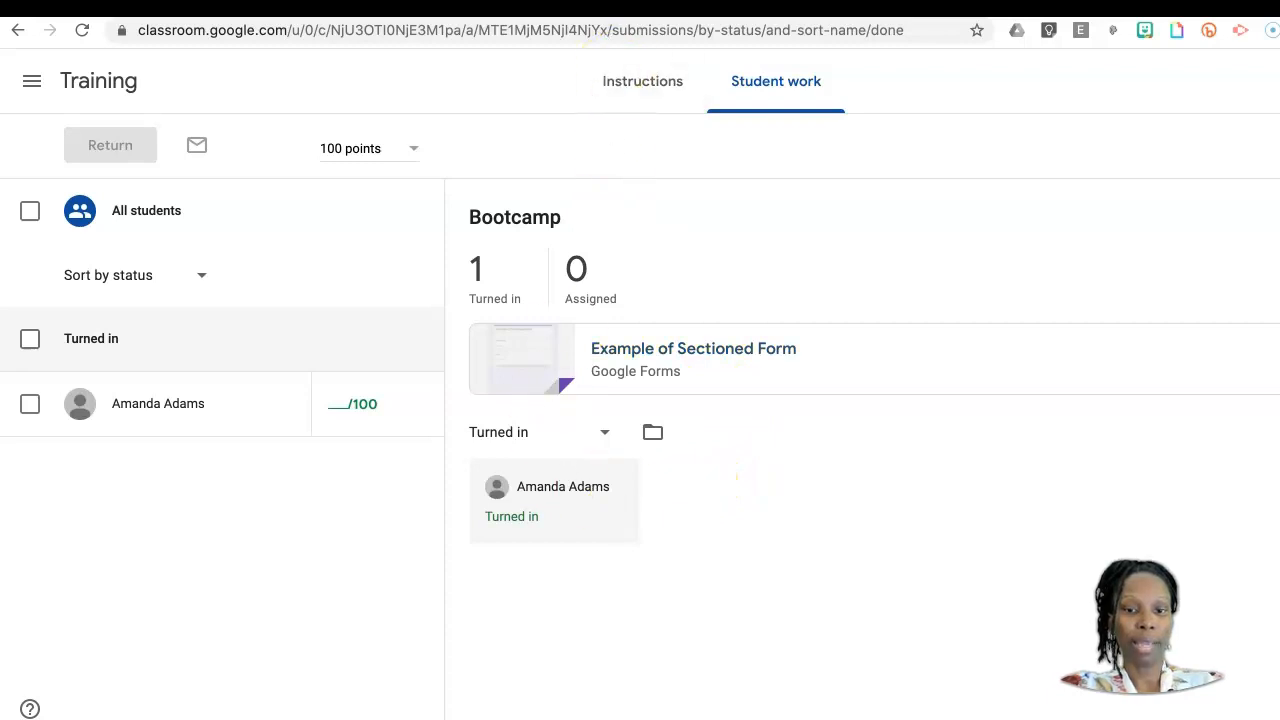
{"action": "left_click", "coordinate": [560, 6]}
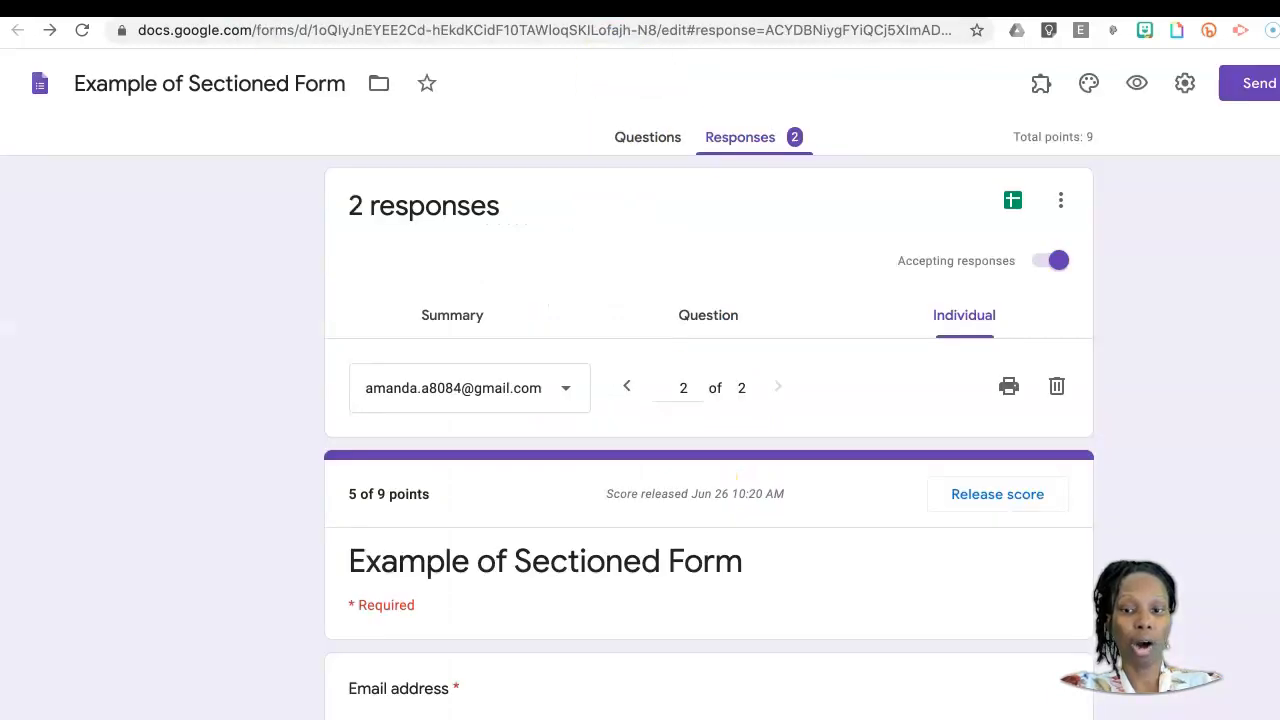
{"action": "scroll", "coordinate": [675, 396], "scroll_direction": "down", "scroll_amount": 1}
{"action": "scroll", "coordinate": [675, 396], "scroll_direction": "up", "scroll_amount": 1}
{"action": "scroll", "coordinate": [849, 594], "scroll_direction": "down", "scroll_amount": 5}
{"action": "scroll", "coordinate": [849, 595], "scroll_direction": "down", "scroll_amount": 5}
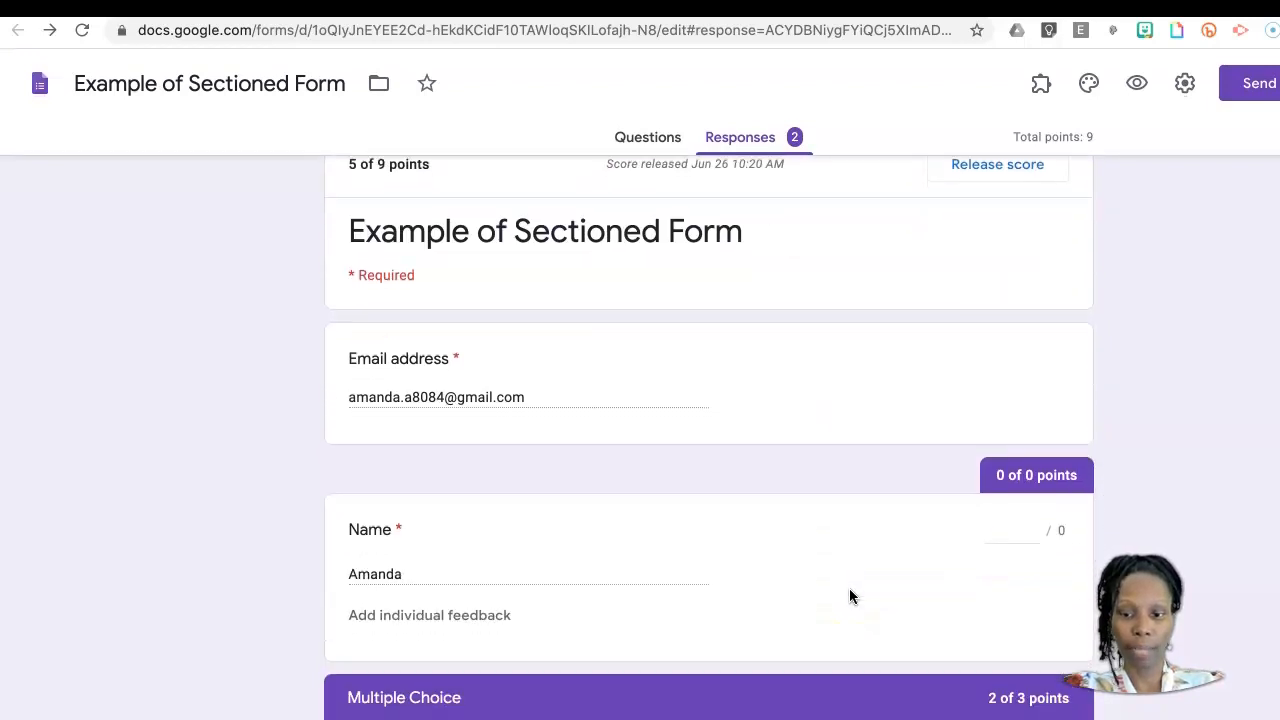
{"action": "scroll", "coordinate": [849, 596], "scroll_direction": "up", "scroll_amount": 5}
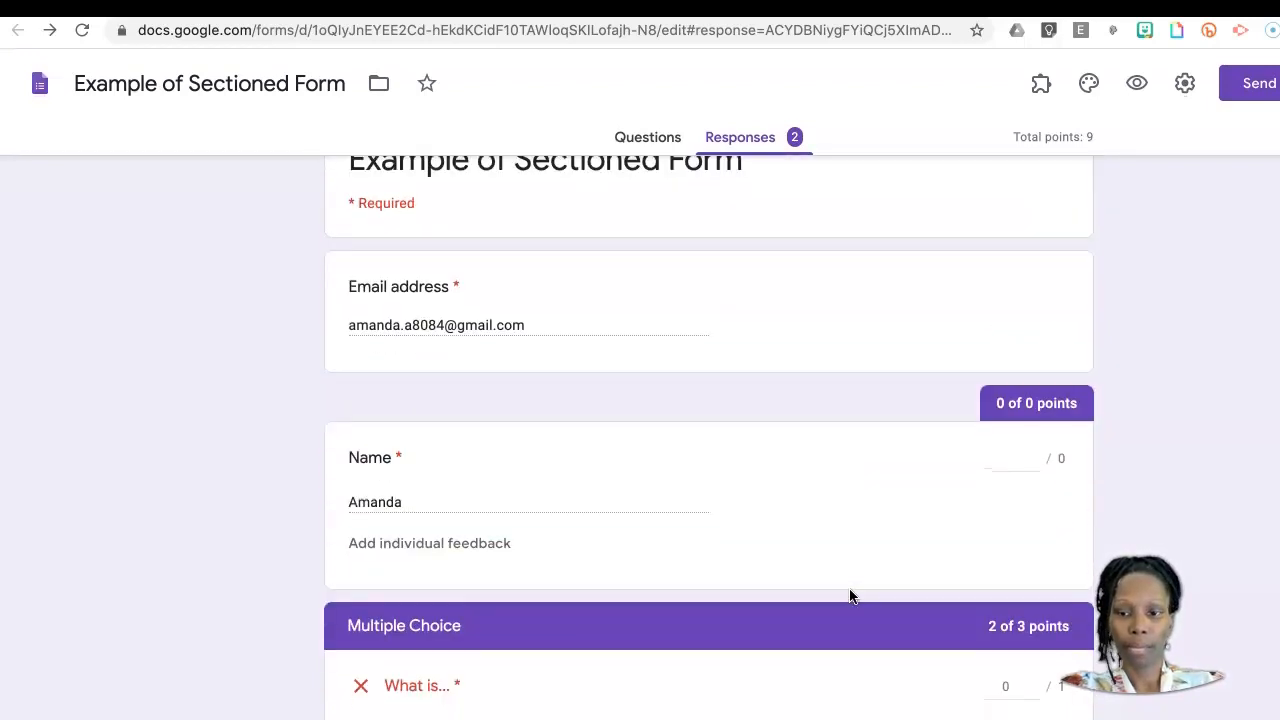
{"action": "scroll", "coordinate": [703, 571], "scroll_direction": "down", "scroll_amount": 2}
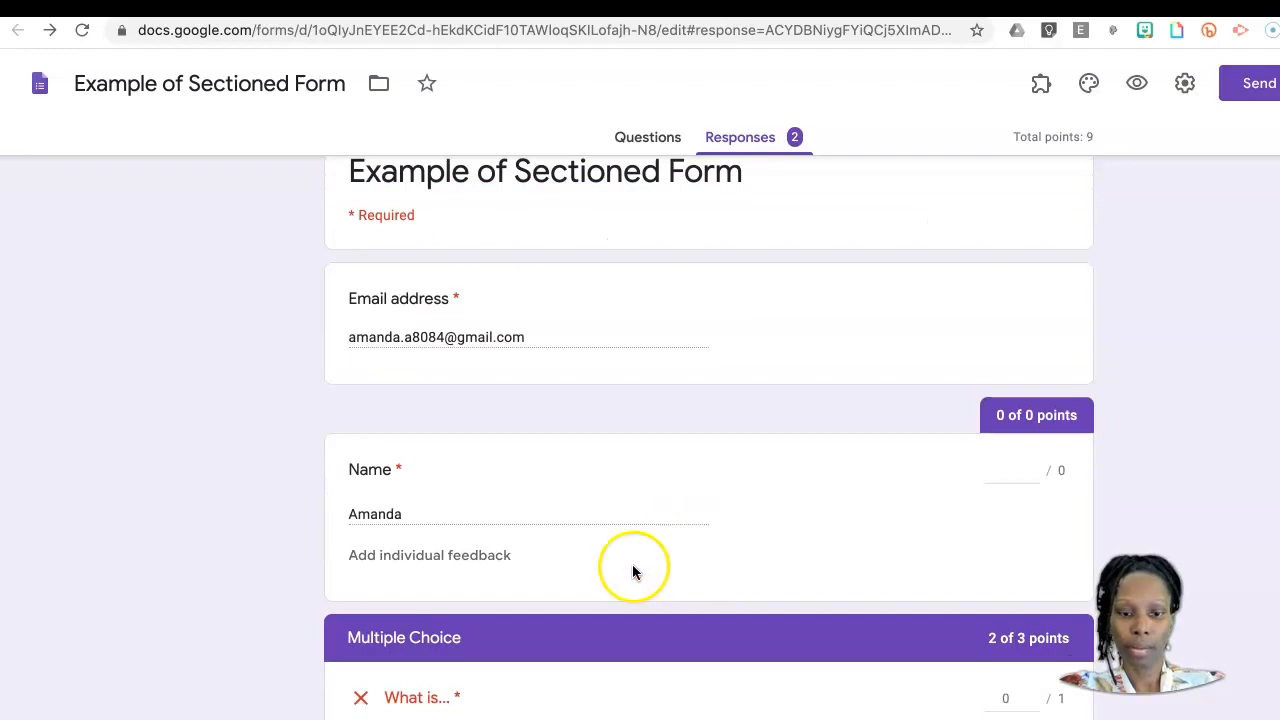
{"action": "scroll", "coordinate": [537, 566], "scroll_direction": "down", "scroll_amount": 3}
{"action": "scroll", "coordinate": [538, 567], "scroll_direction": "down", "scroll_amount": 5}
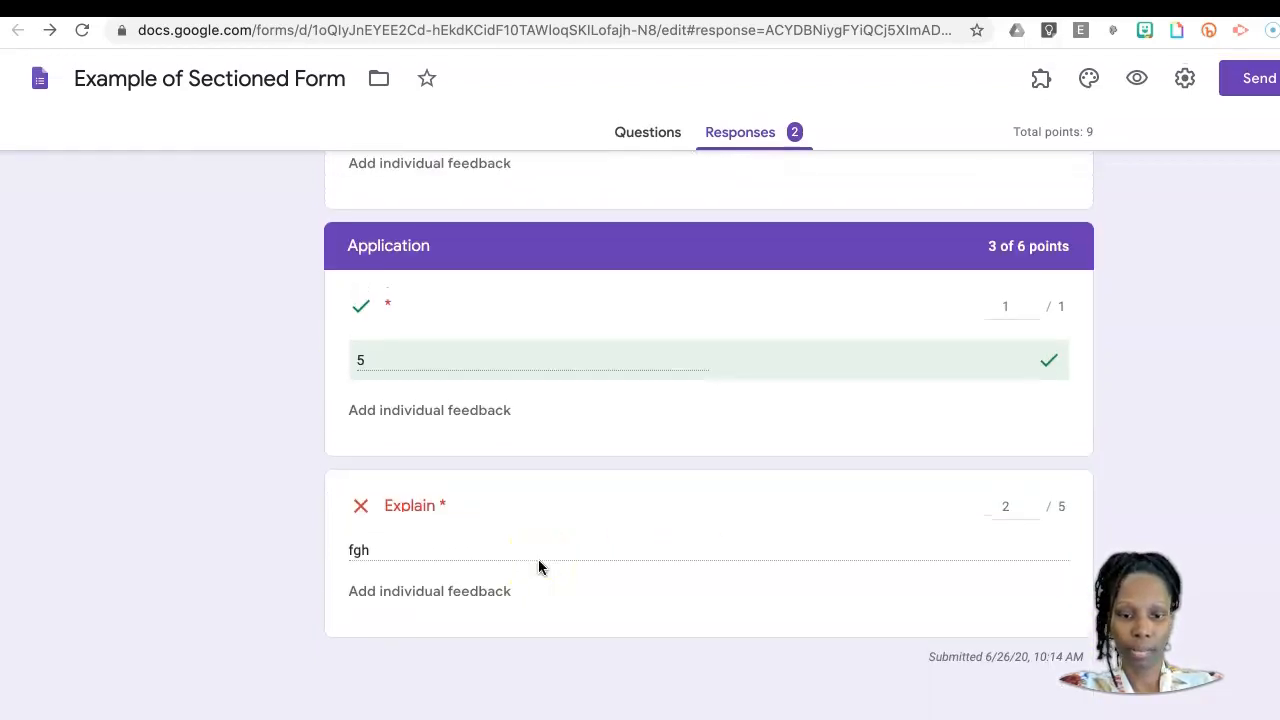
{"action": "scroll", "coordinate": [538, 567], "scroll_direction": "up", "scroll_amount": 6}
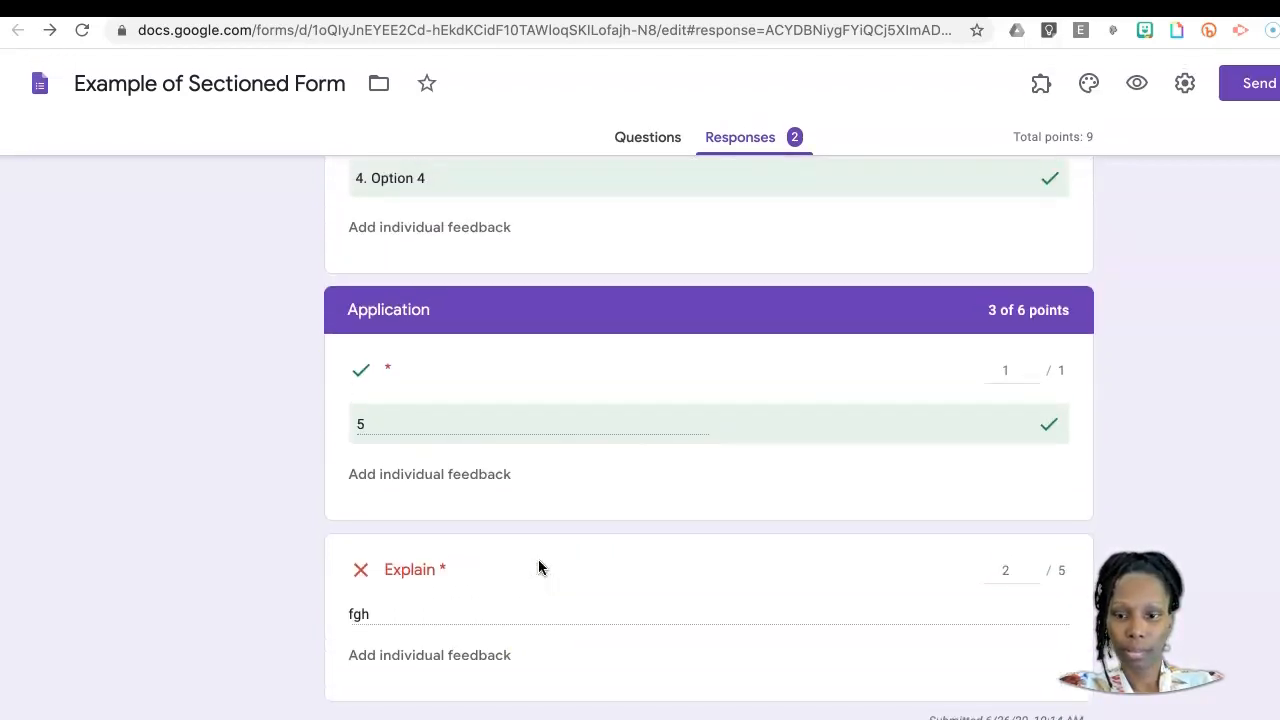
{"action": "scroll", "coordinate": [538, 567], "scroll_direction": "up", "scroll_amount": 10}
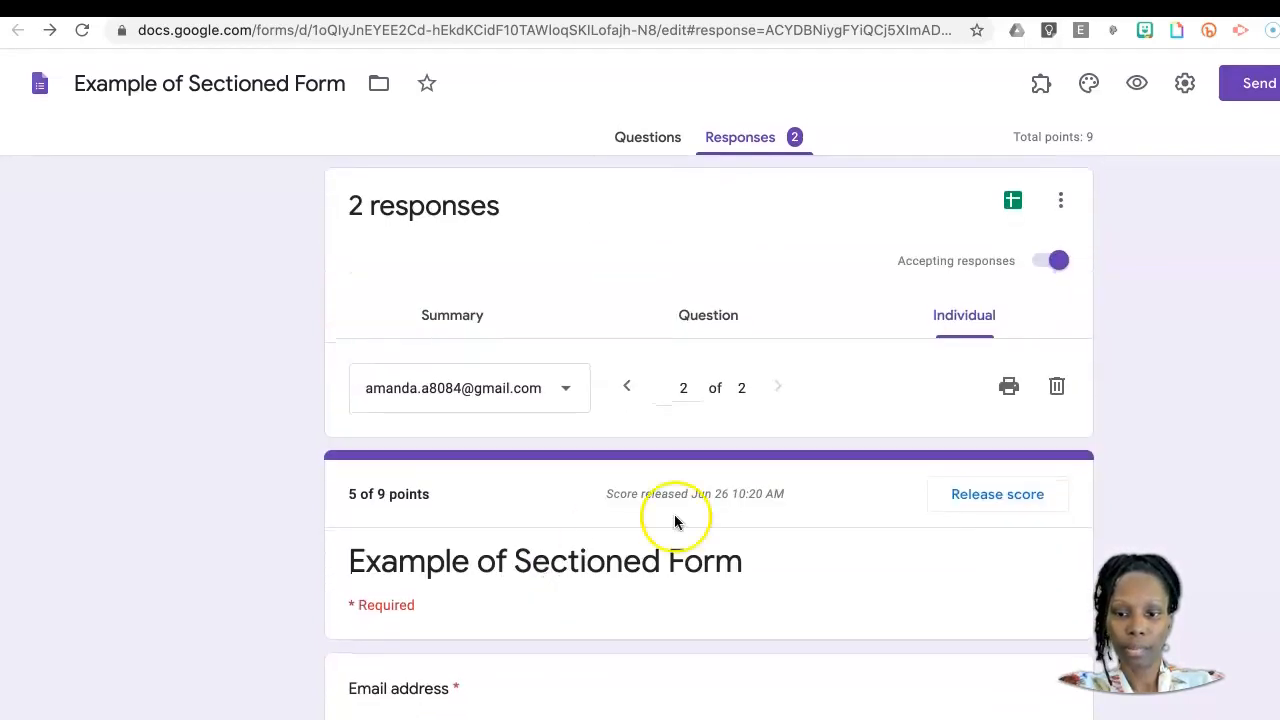
Step: Review the response summary, including the insights, points distribution, frequently missed questions and each respondent's score
{"action": "left_click", "coordinate": [452, 316]}
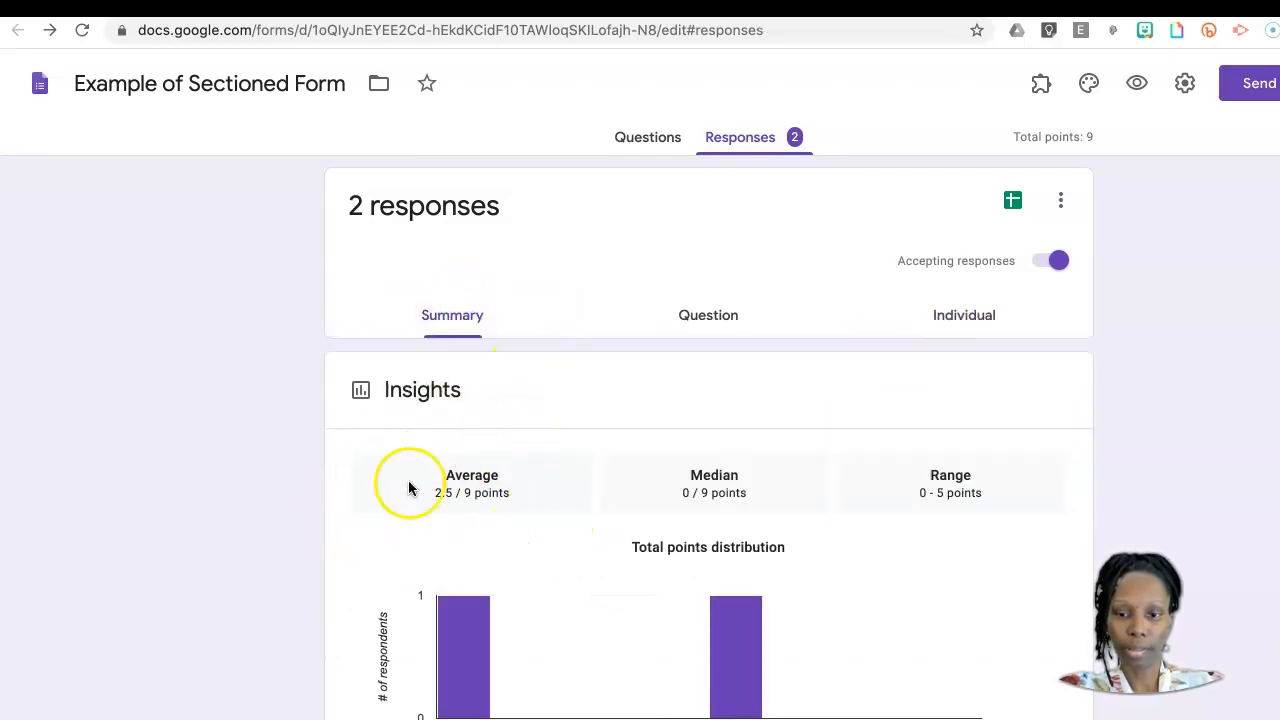
{"action": "scroll", "coordinate": [310, 470], "scroll_direction": "down", "scroll_amount": 4}
{"action": "scroll", "coordinate": [309, 466], "scroll_direction": "down", "scroll_amount": 8}
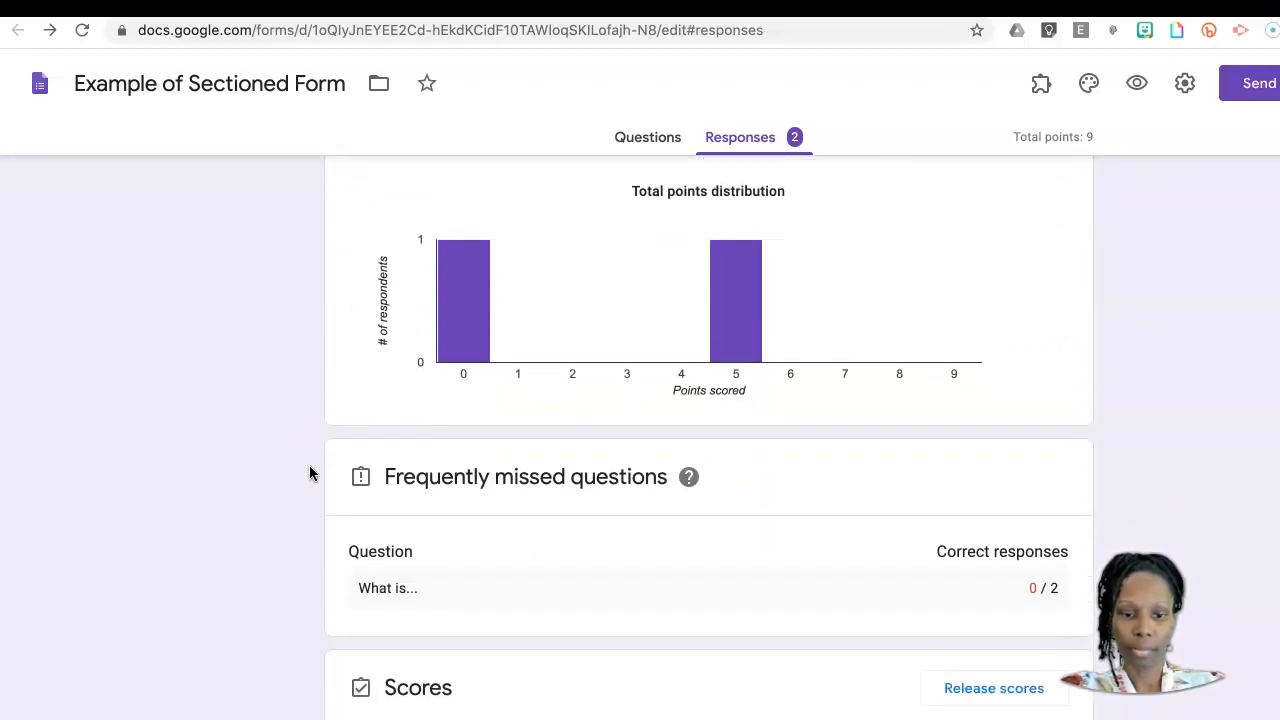
{"action": "scroll", "coordinate": [309, 465], "scroll_direction": "down", "scroll_amount": 4}
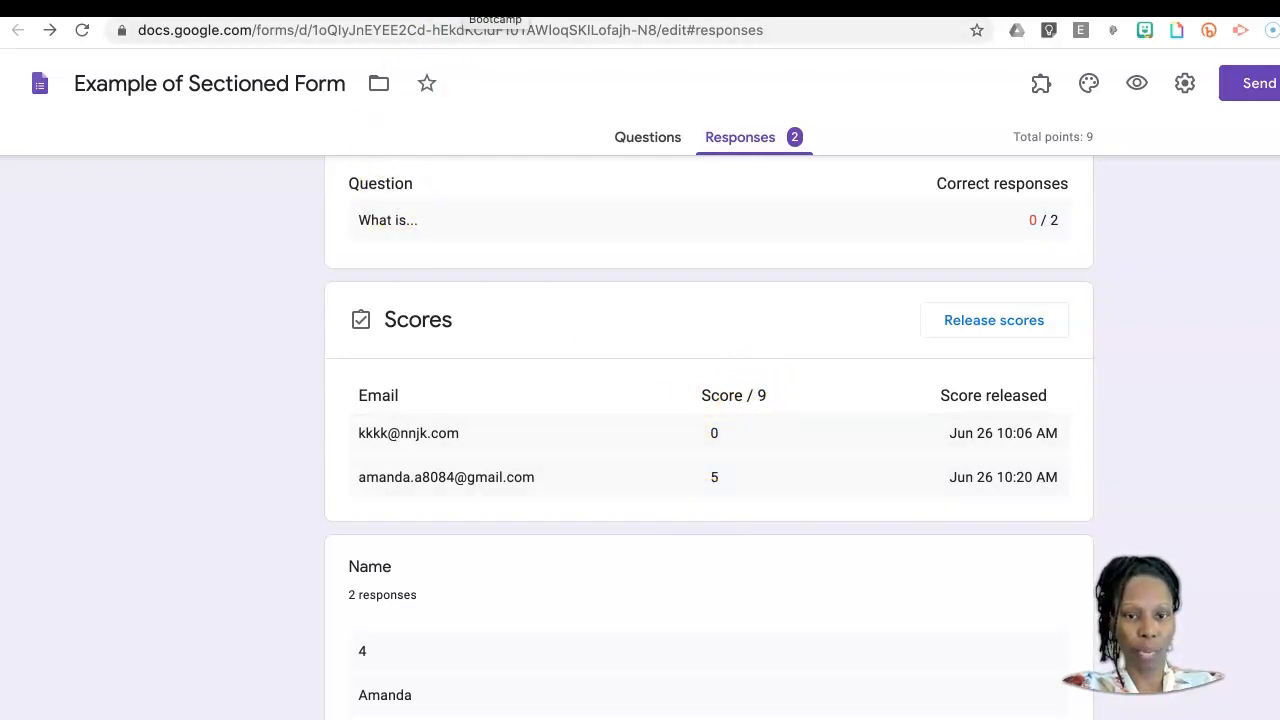
Step: Switch to the Bootcamp student work in Google Classroom and grade the turned-in submission 45 out of 100
{"action": "left_click", "coordinate": [497, 6]}
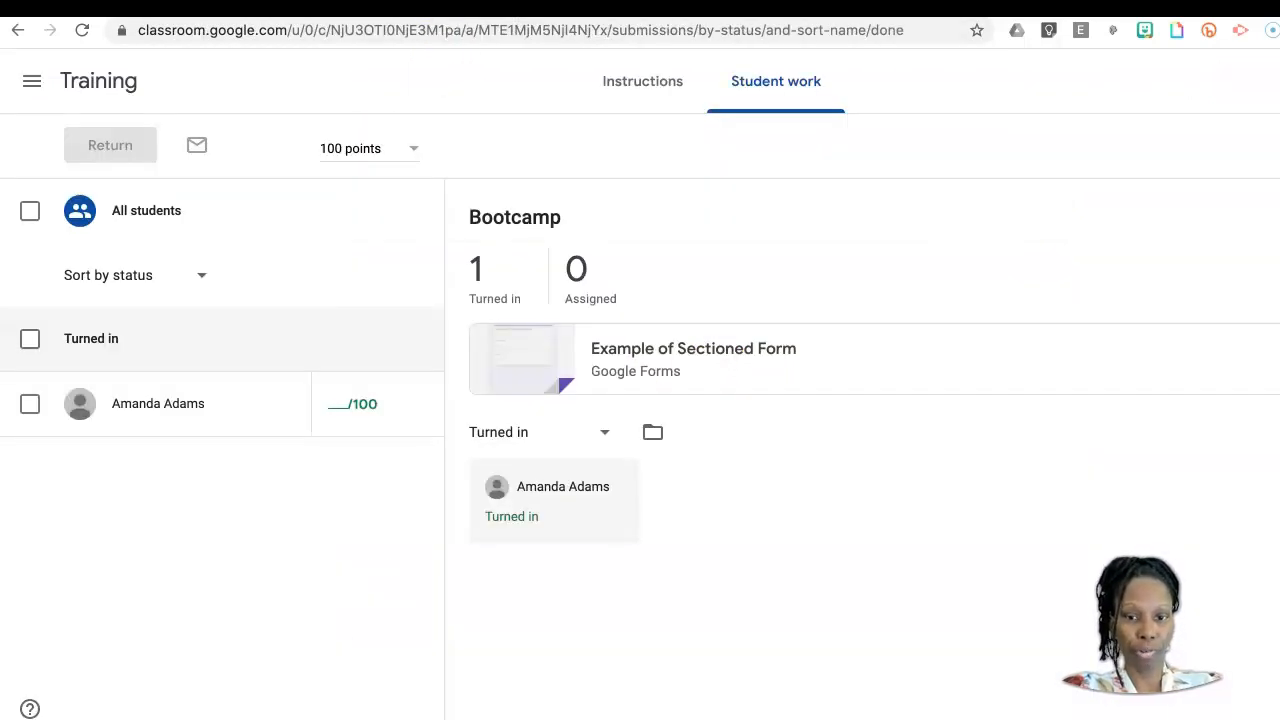
{"action": "left_click", "coordinate": [364, 403]}
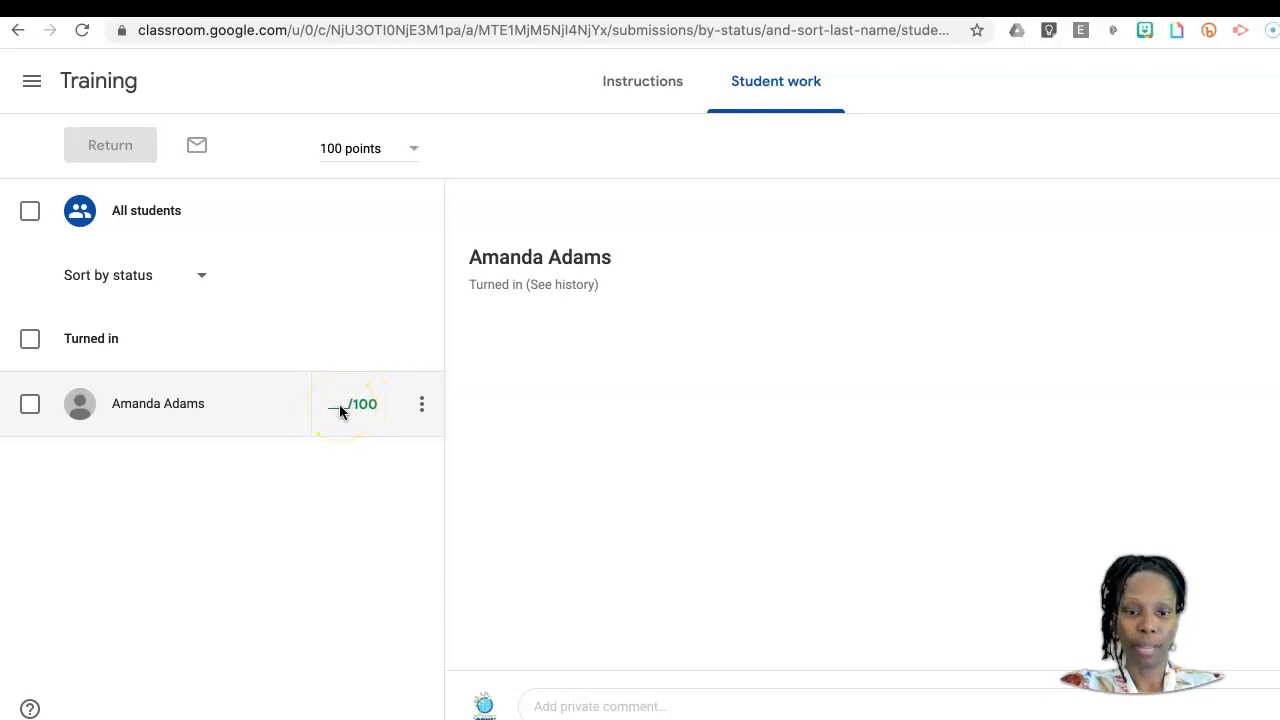
{"action": "left_click", "coordinate": [340, 405]}
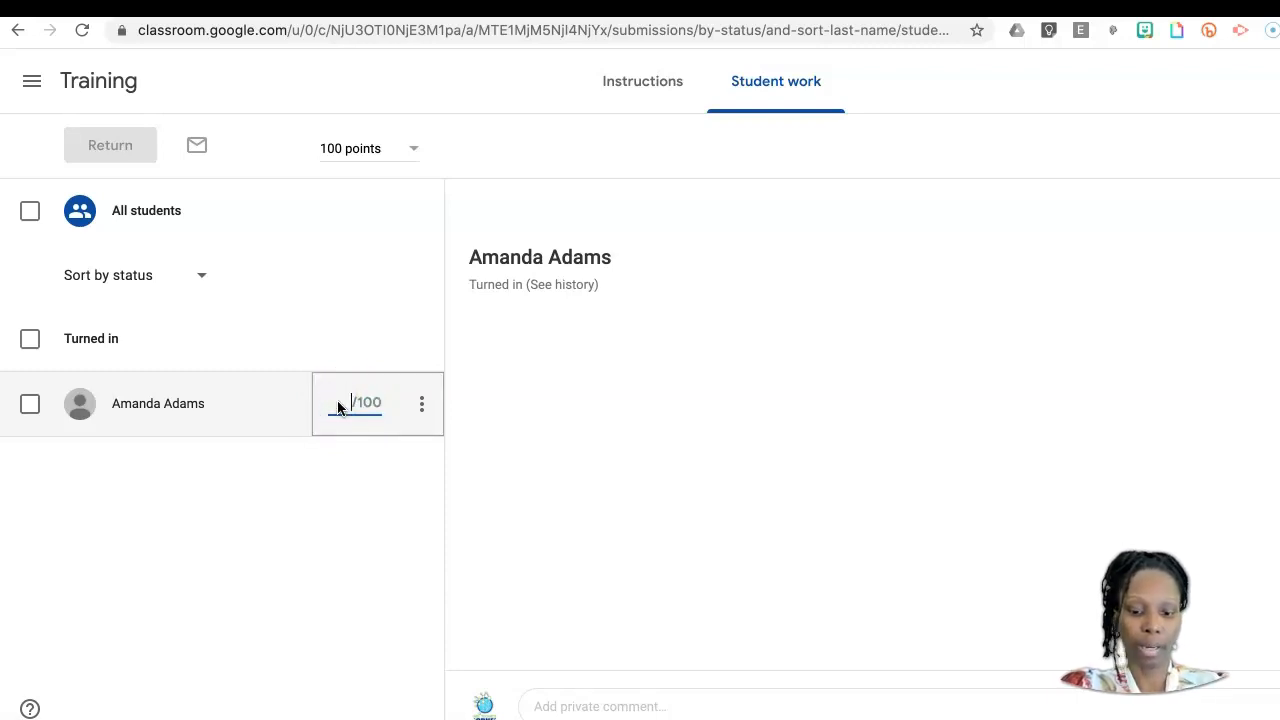
{"action": "type", "text": "35"}
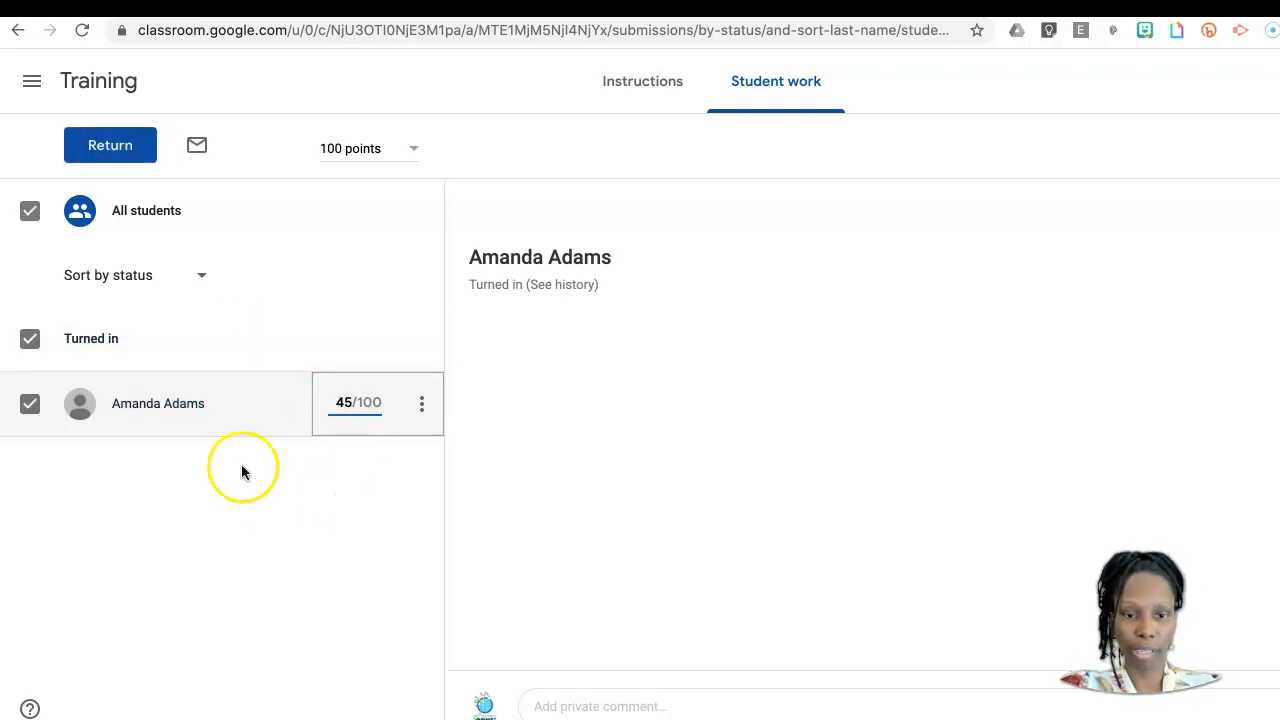
Step: Return the graded Bootcamp submission to the student without a private comment and confirm the return
{"action": "left_click", "coordinate": [105, 147]}
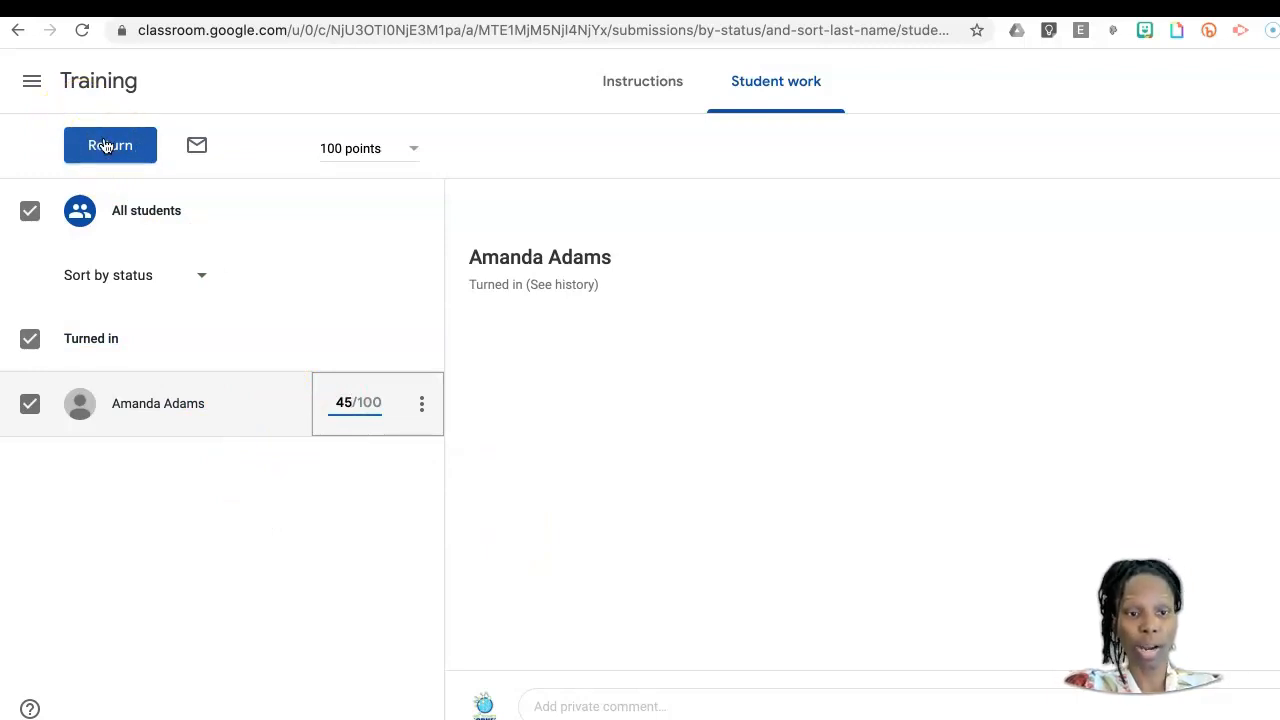
{"action": "left_click", "coordinate": [561, 708]}
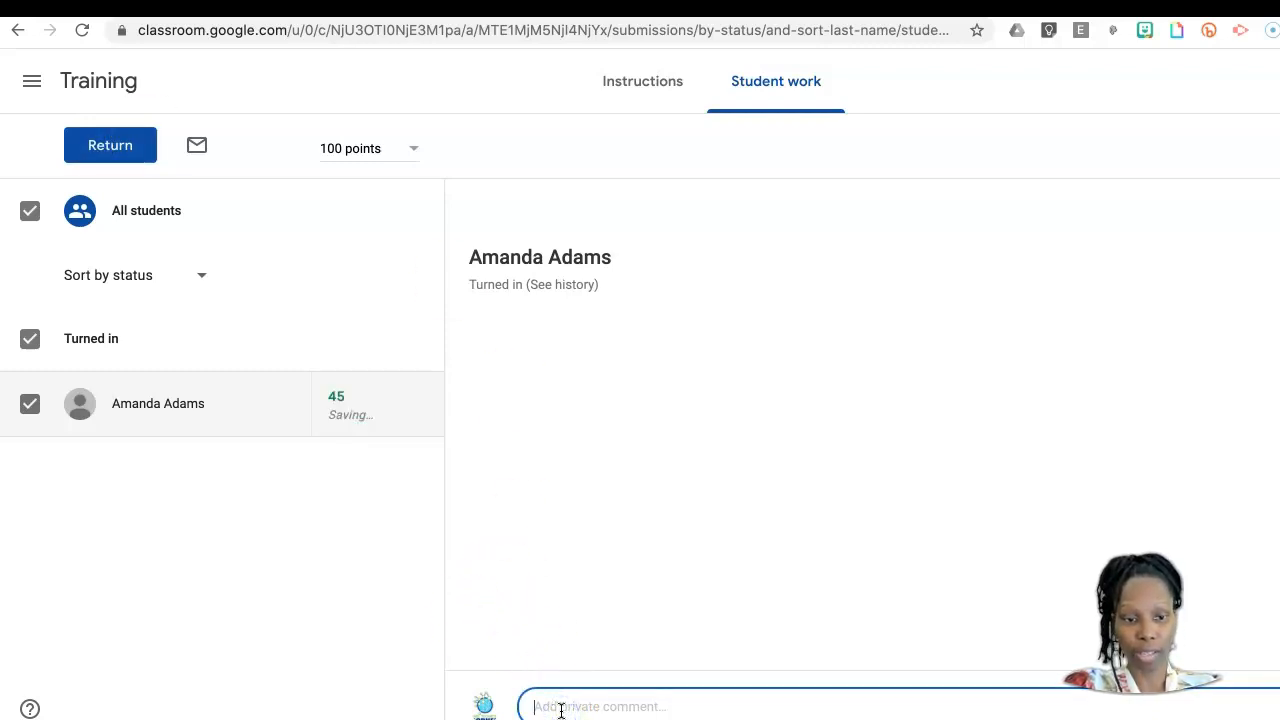
{"action": "left_click", "coordinate": [120, 147]}
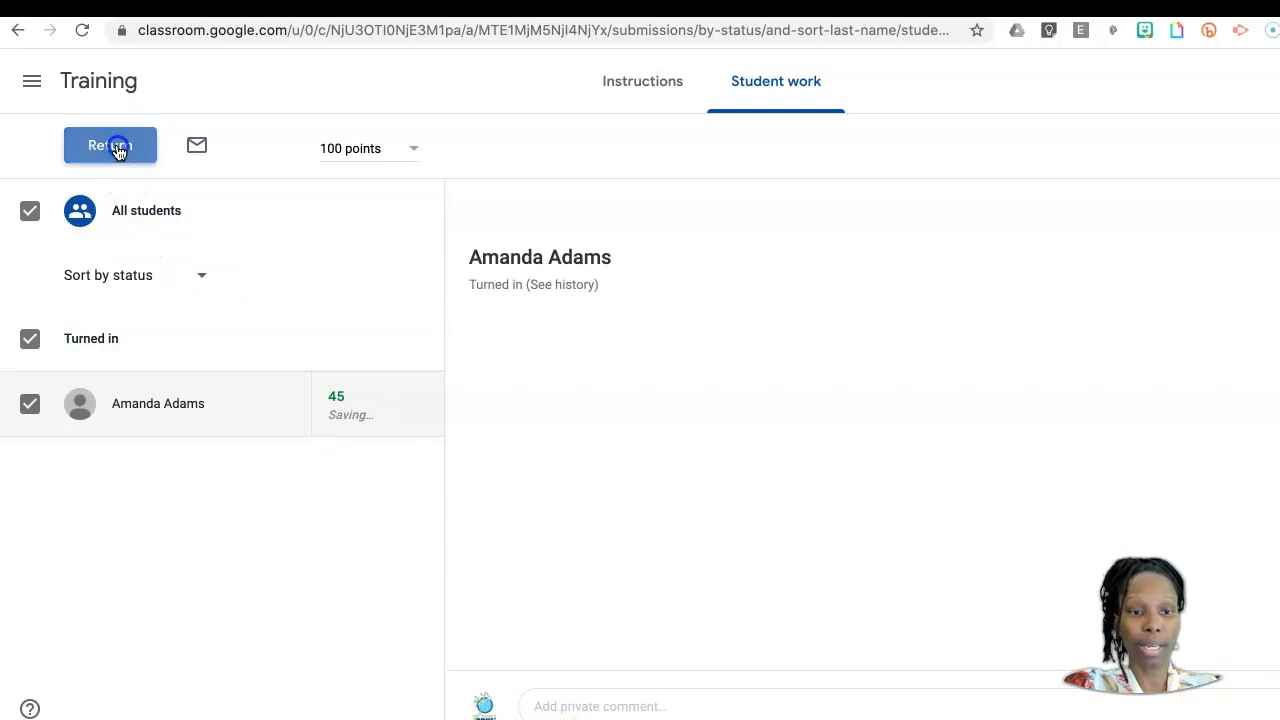
{"action": "left_click", "coordinate": [890, 493]}
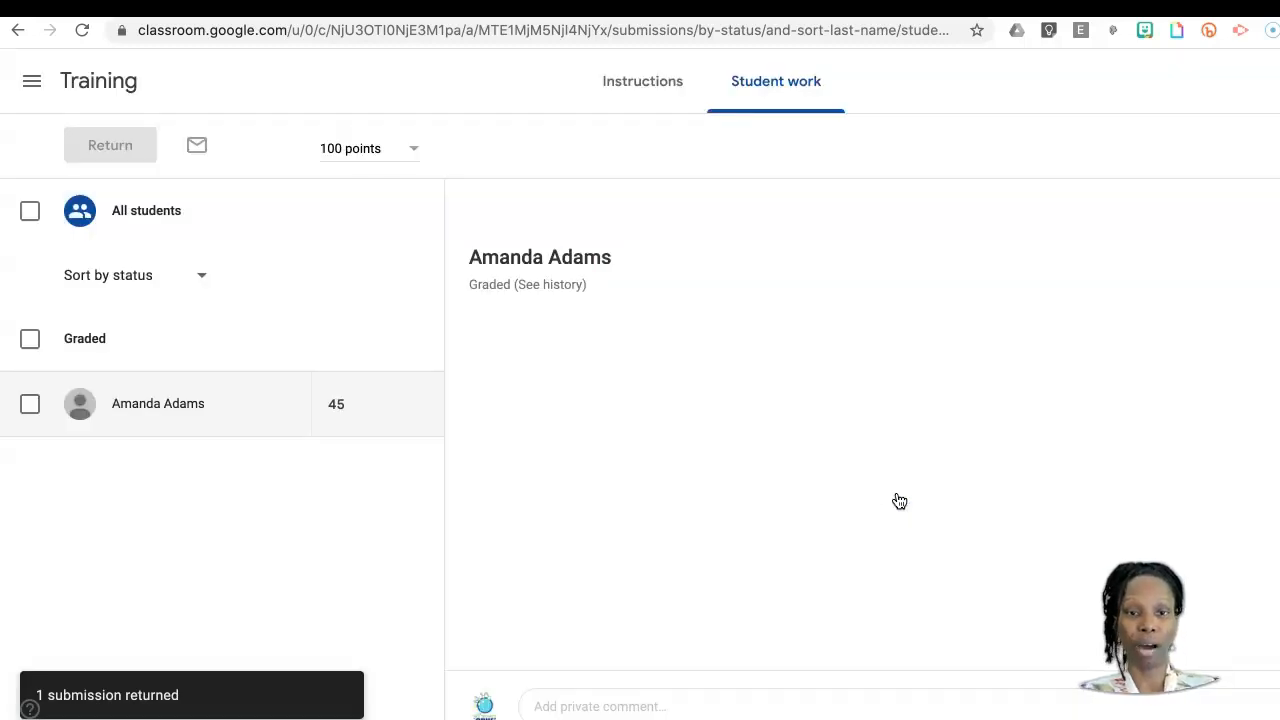
Step: Switch to the Google Forms Bootcamp presentation in Google Slides and show the closing "Thank you!" slide
{"action": "left_click", "coordinate": [686, 91]}
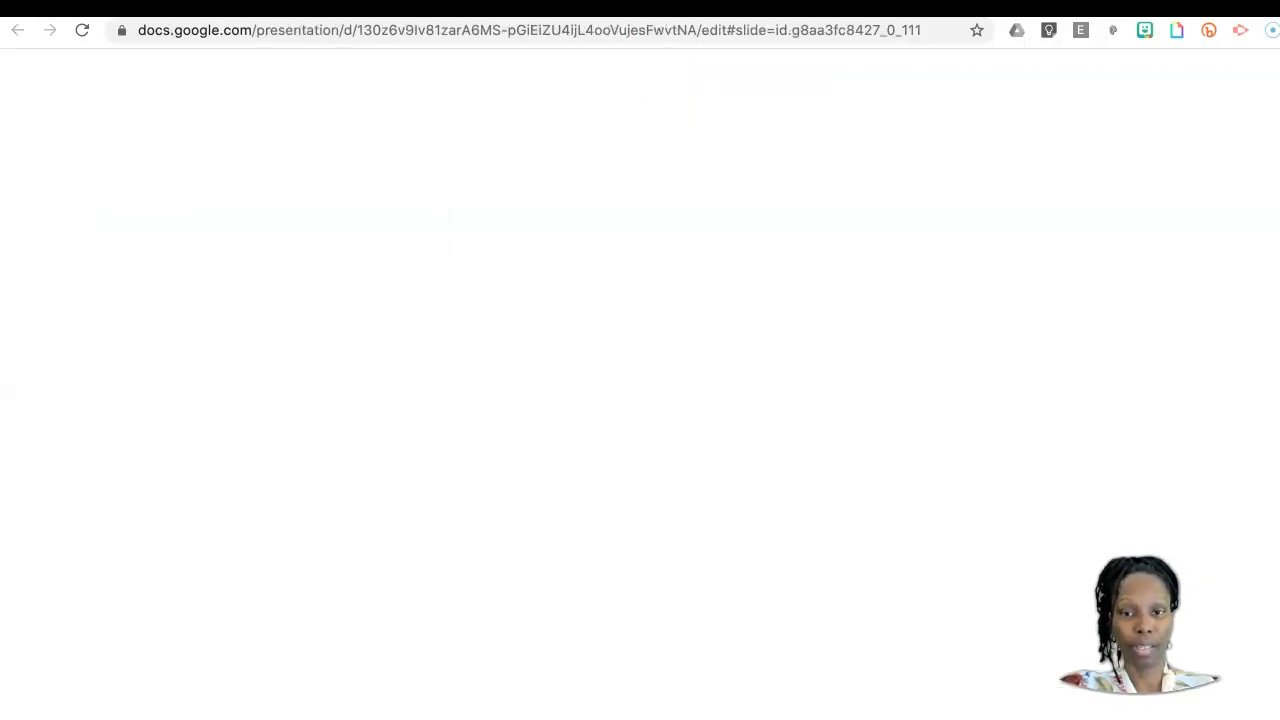
{"action": "left_click", "coordinate": [803, 557]}
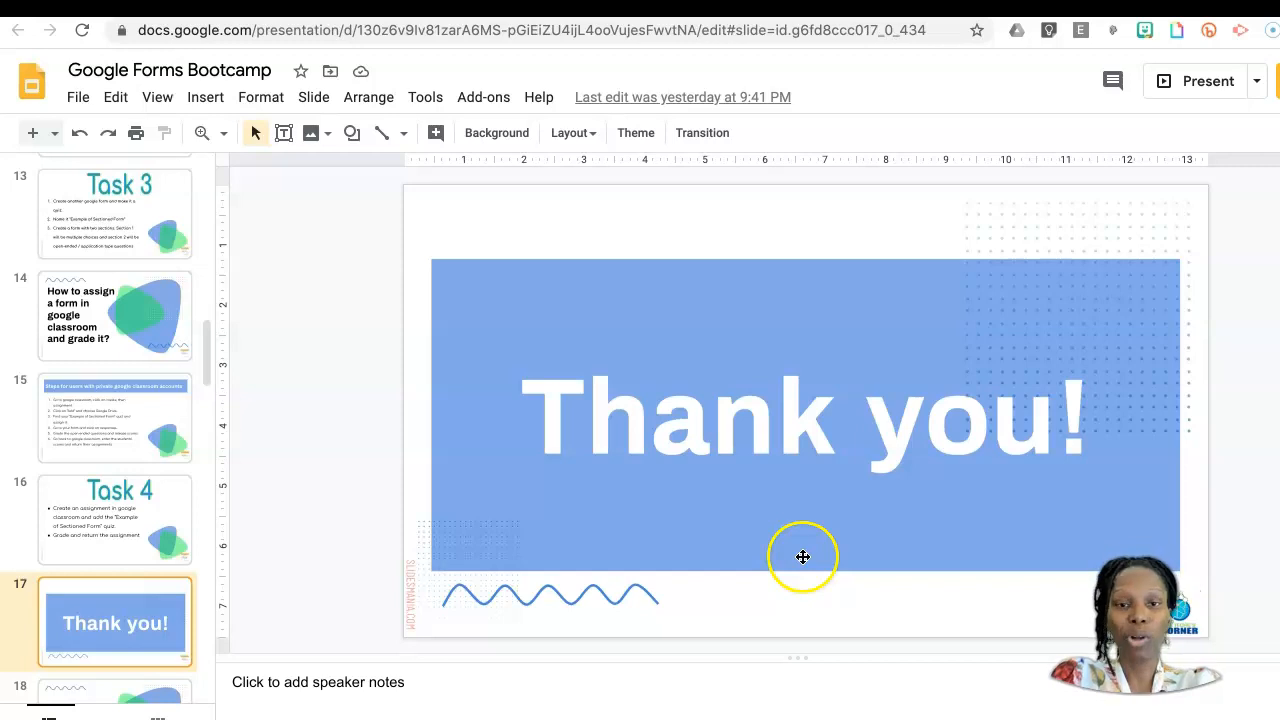